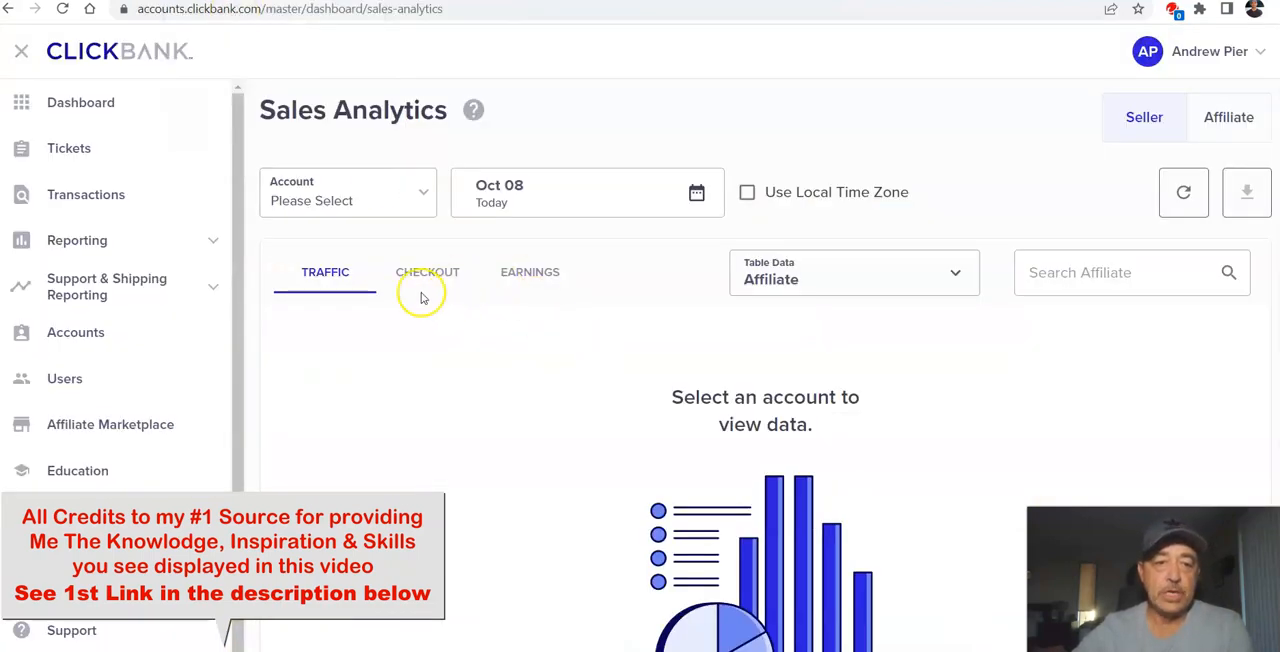
left_click(345, 284)
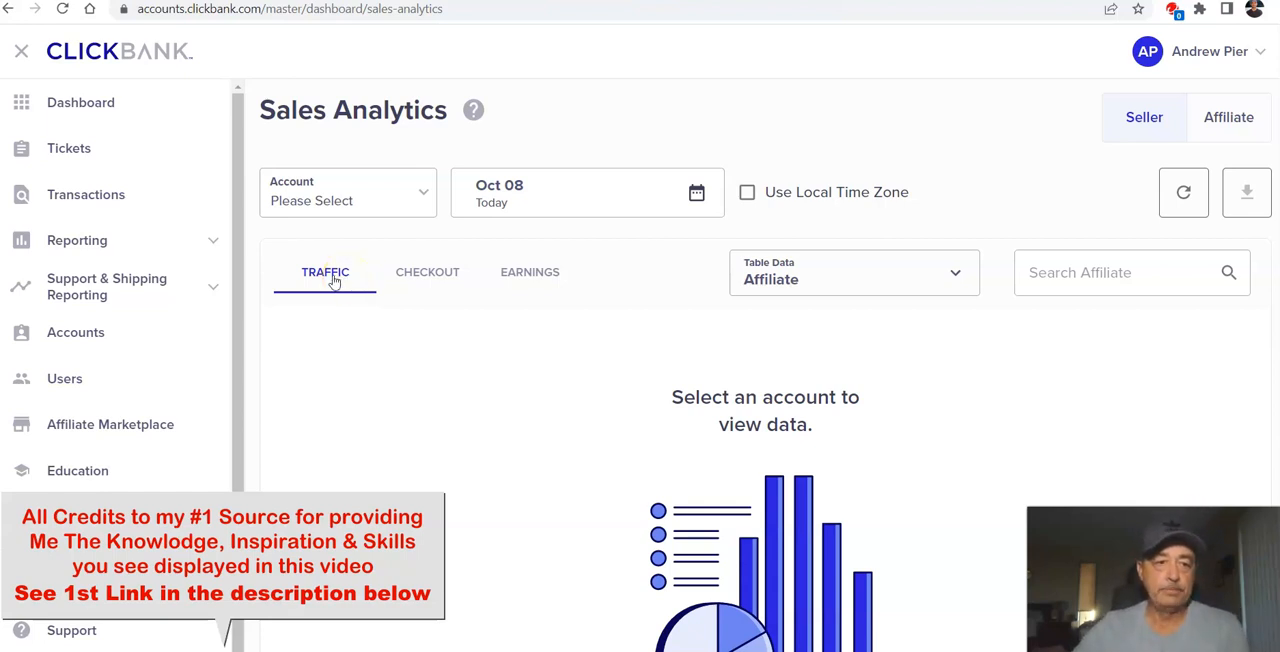
left_click(213, 242)
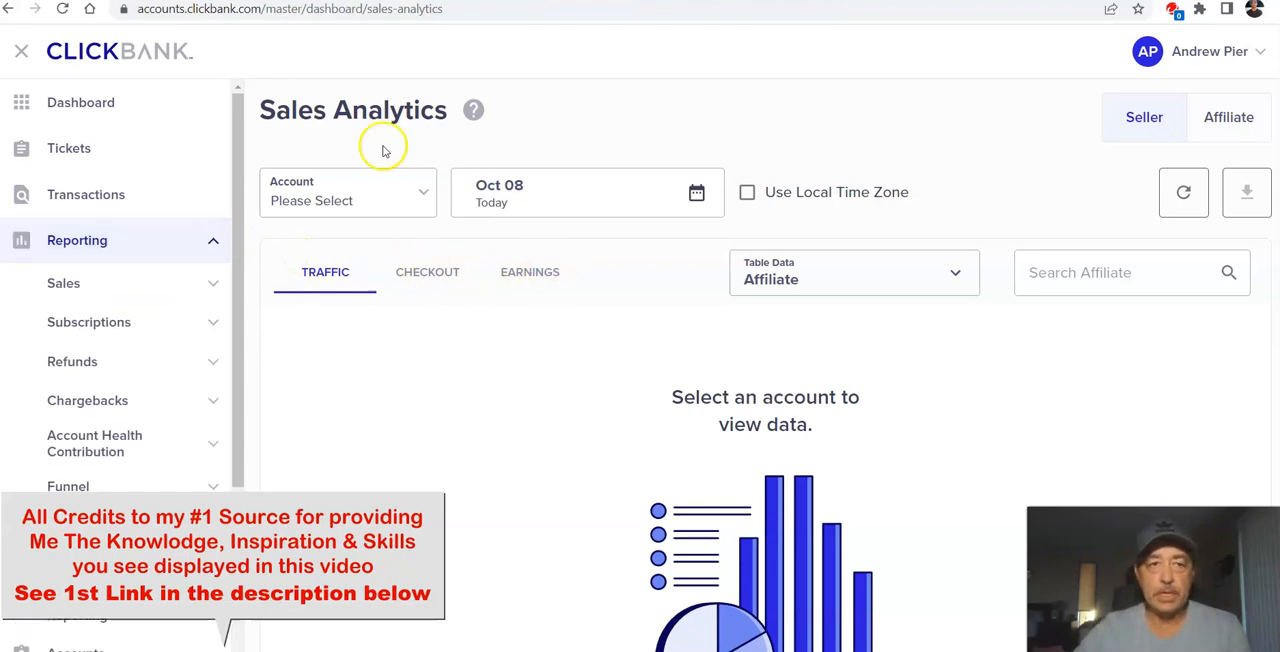
Step: Open the Affiliate Marketplace from the main dashboard and list the offers in the E-Business & E-Marketing category
left_click(205, 1)
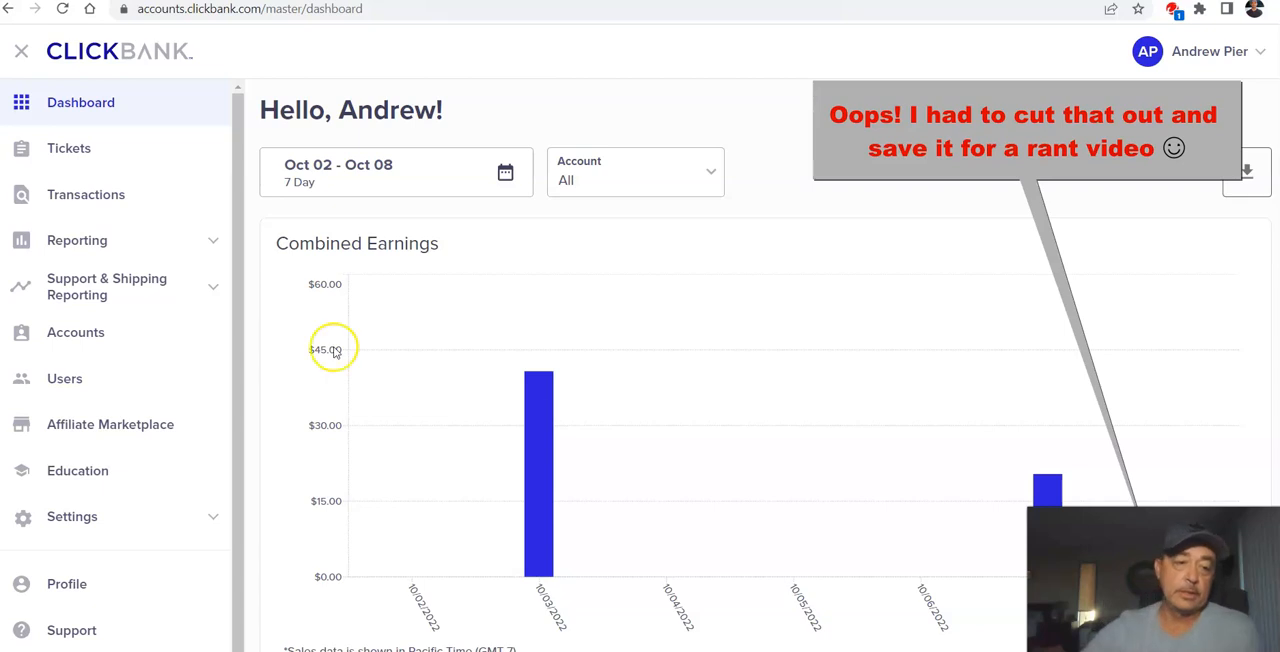
left_click(110, 425)
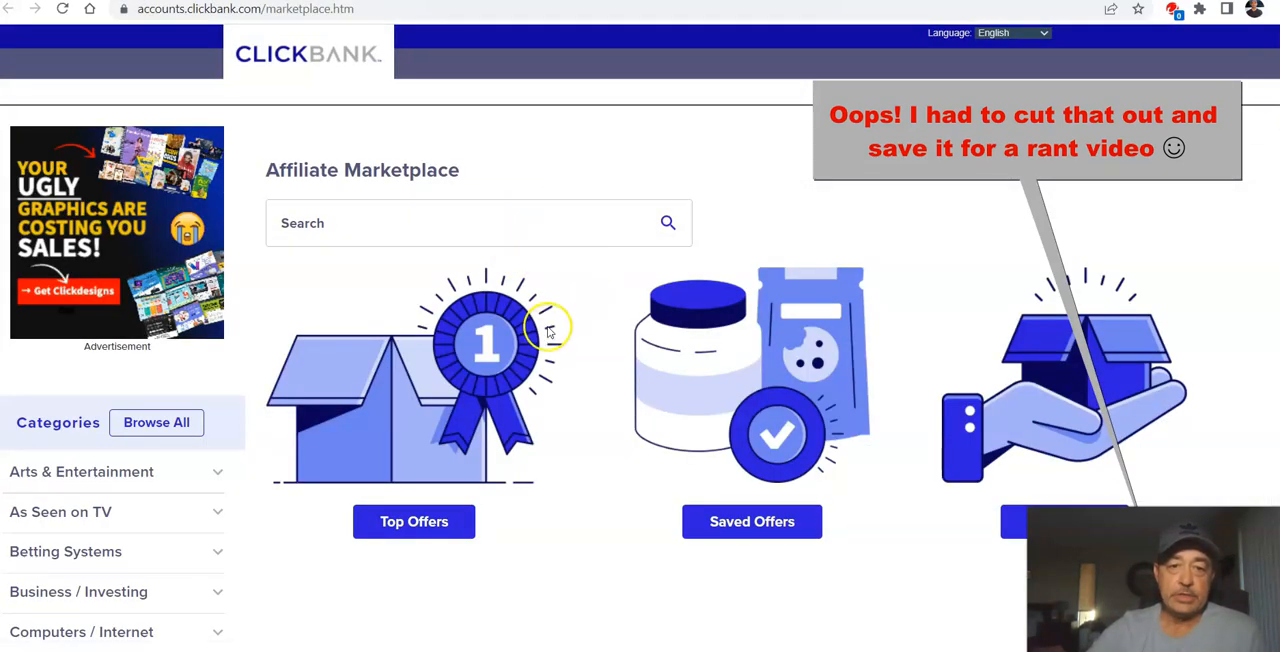
scroll(551, 330, "down", 3)
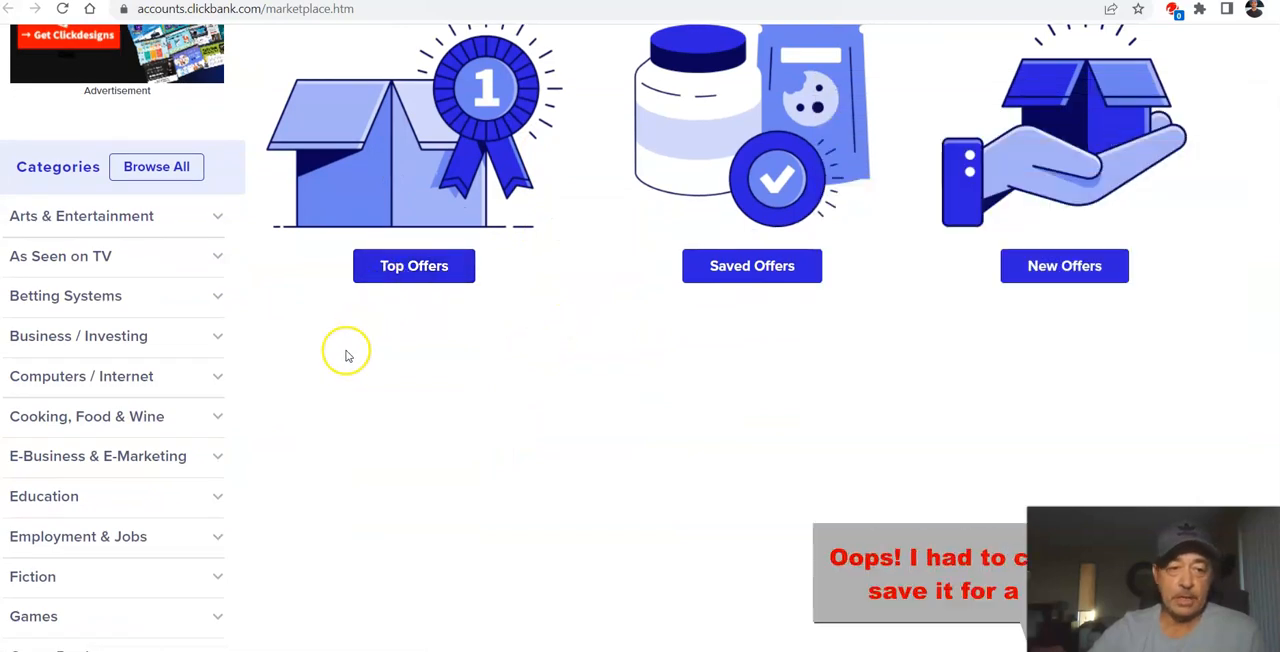
left_click(155, 458)
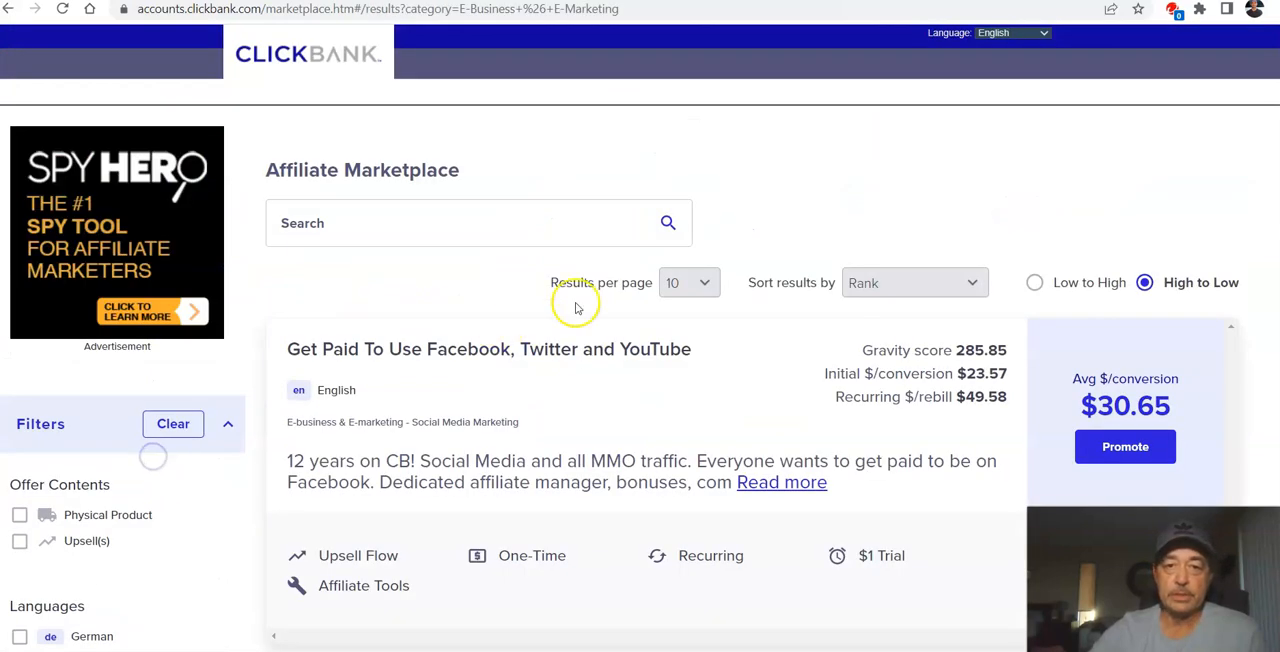
scroll(510, 320, "down", 2)
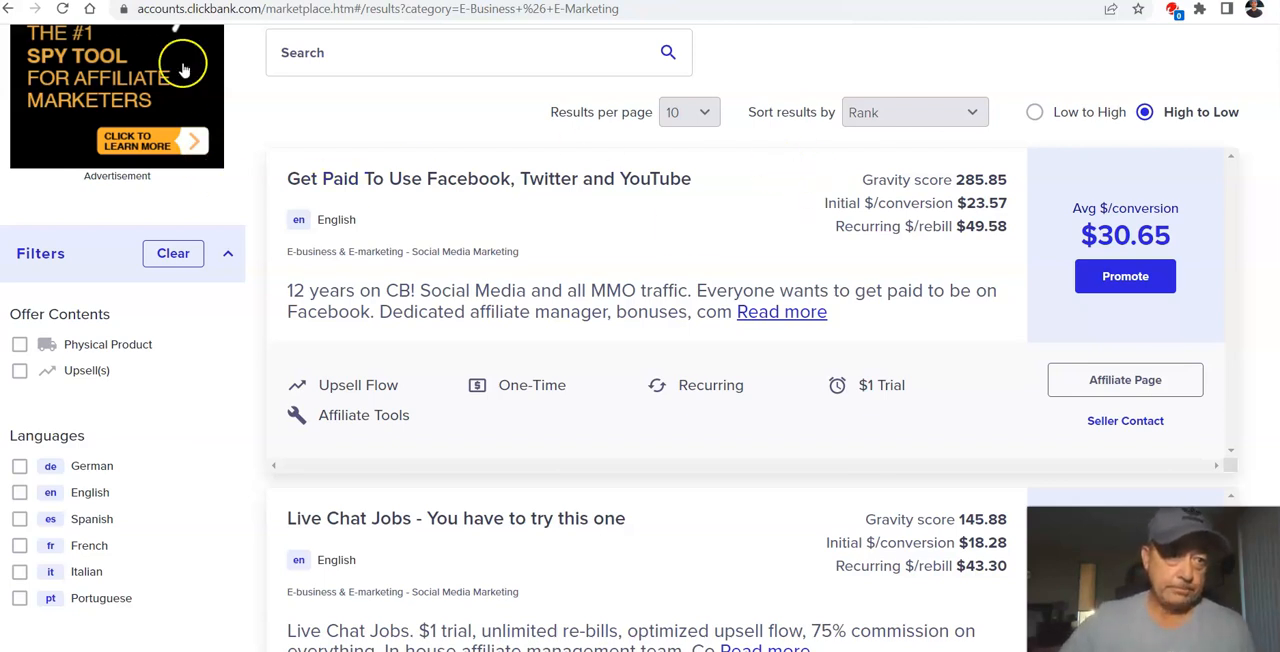
Step: Return to the marketplace's category list and reopen the E-Business & E-Marketing offers
left_click(26, 11)
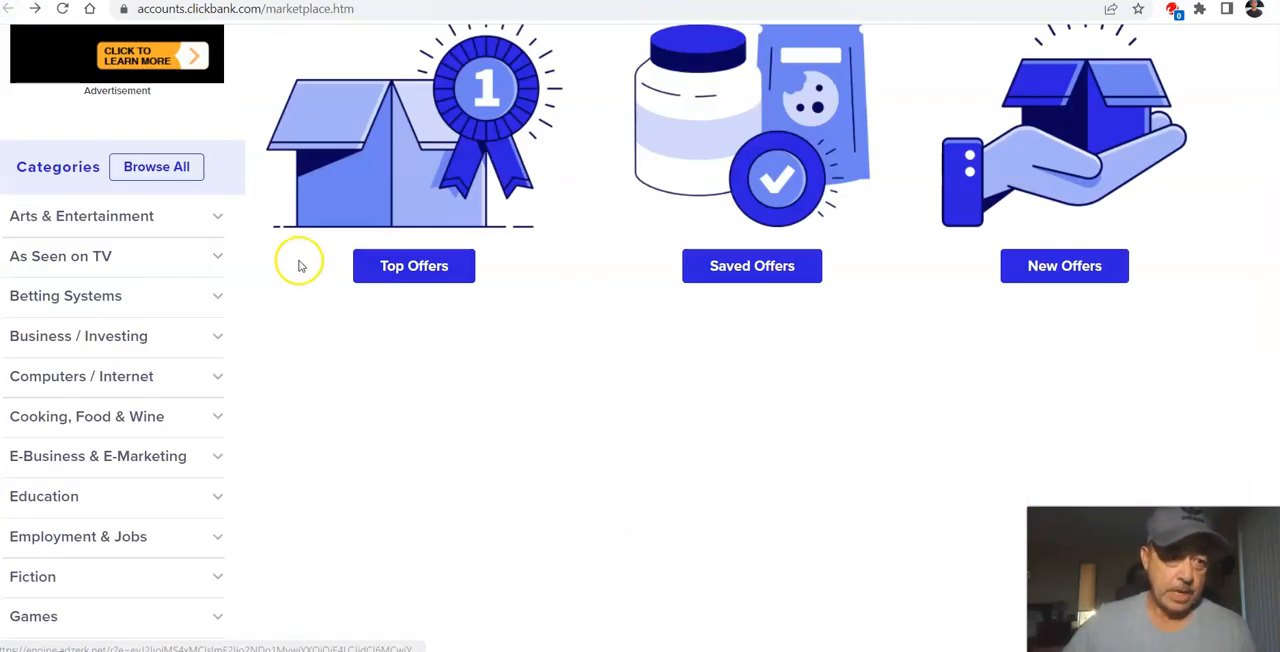
scroll(276, 286, "down", 2)
scroll(270, 280, "up", 3)
scroll(123, 235, "down", 4)
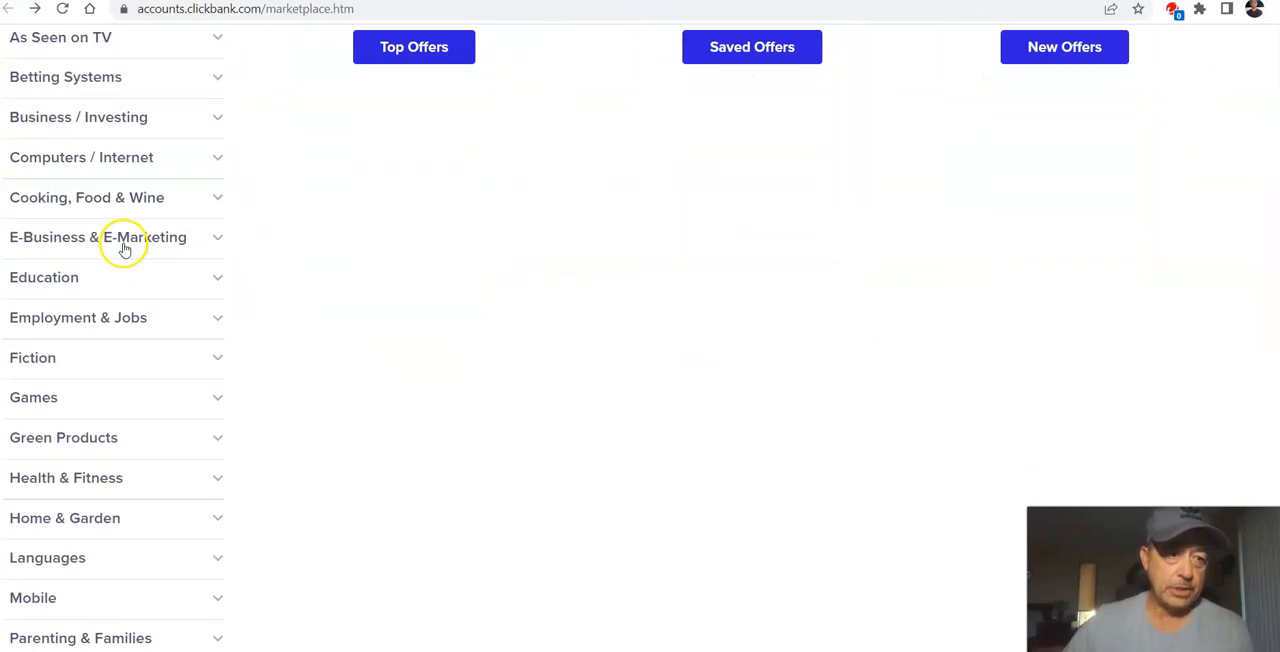
left_click(94, 200)
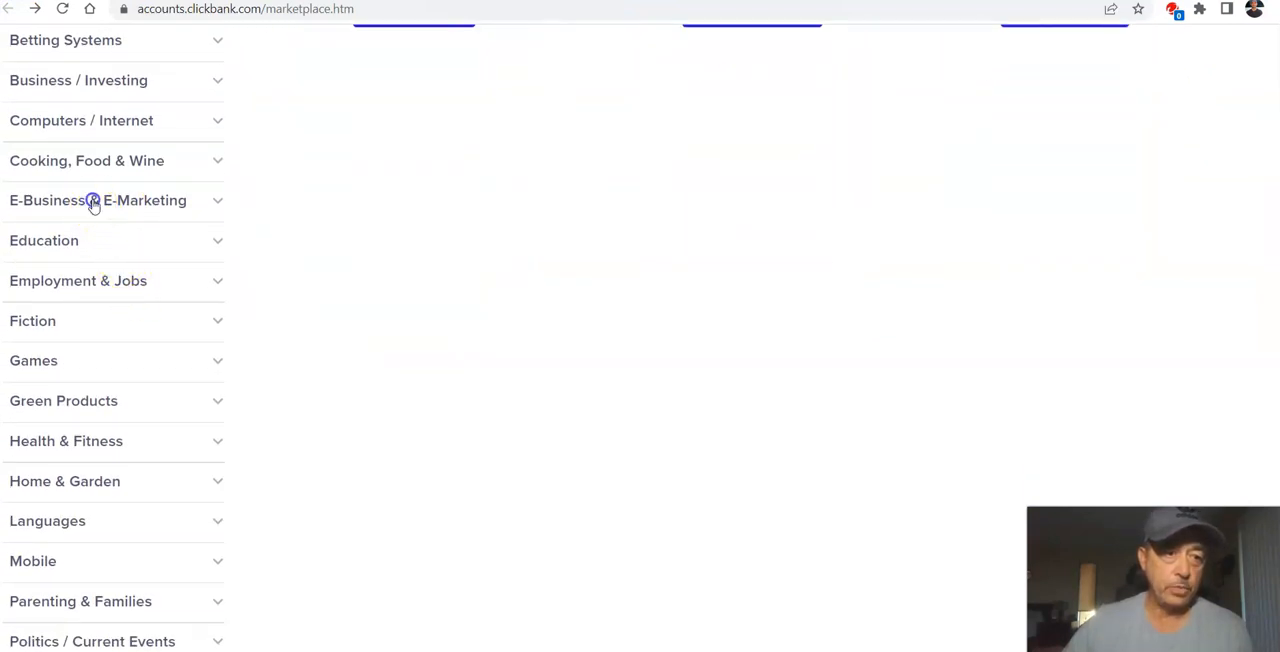
scroll(495, 295, "down", 2)
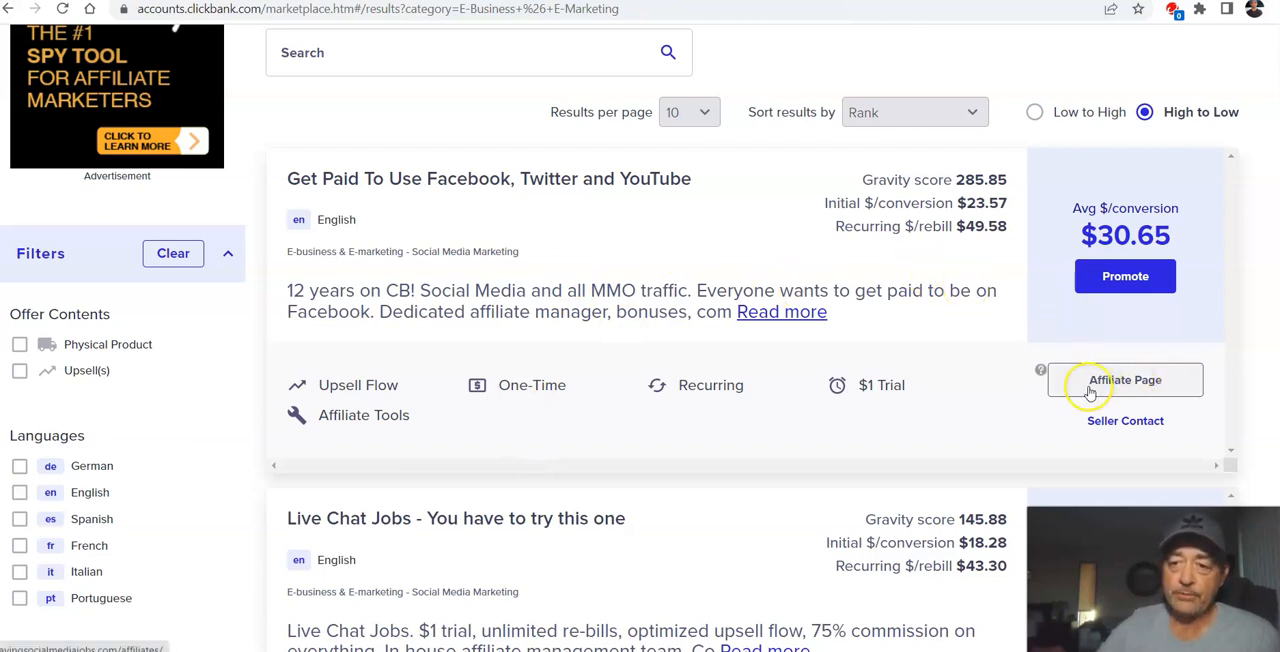
Step: Open the affiliate page of "Get Paid To Use Facebook, Twitter and YouTube" and go to its Email Swipes section
left_click(1125, 384)
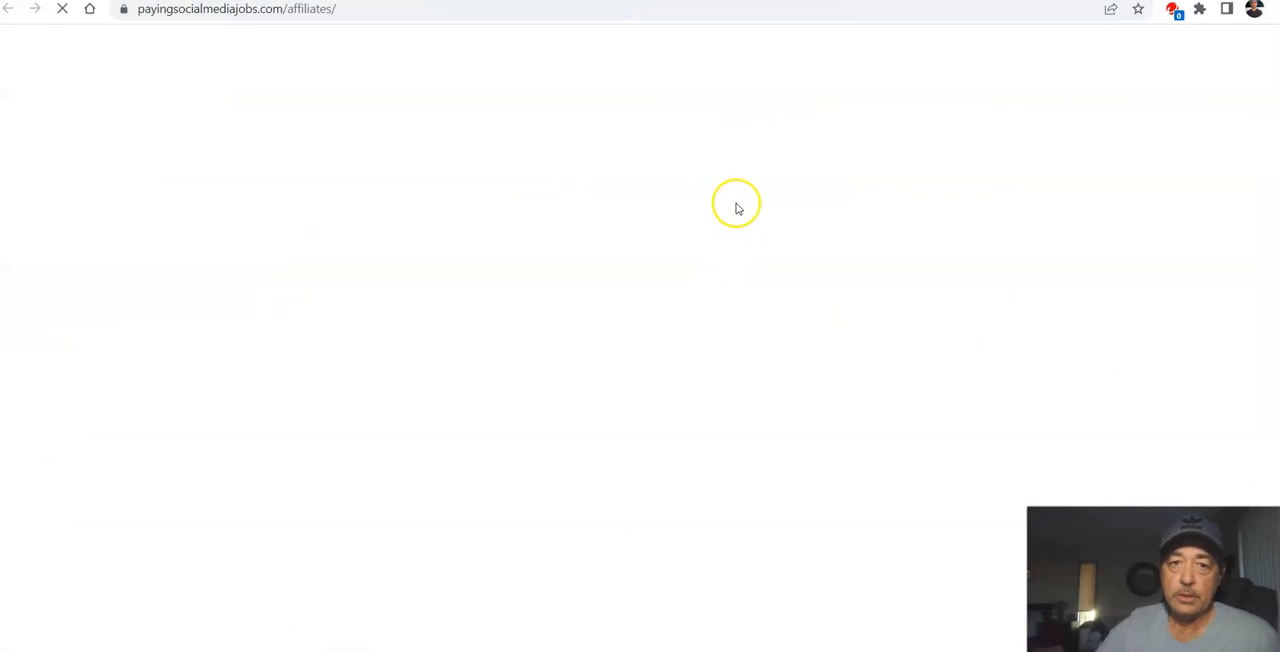
scroll(734, 216, "down", 1)
scroll(734, 216, "down", 3)
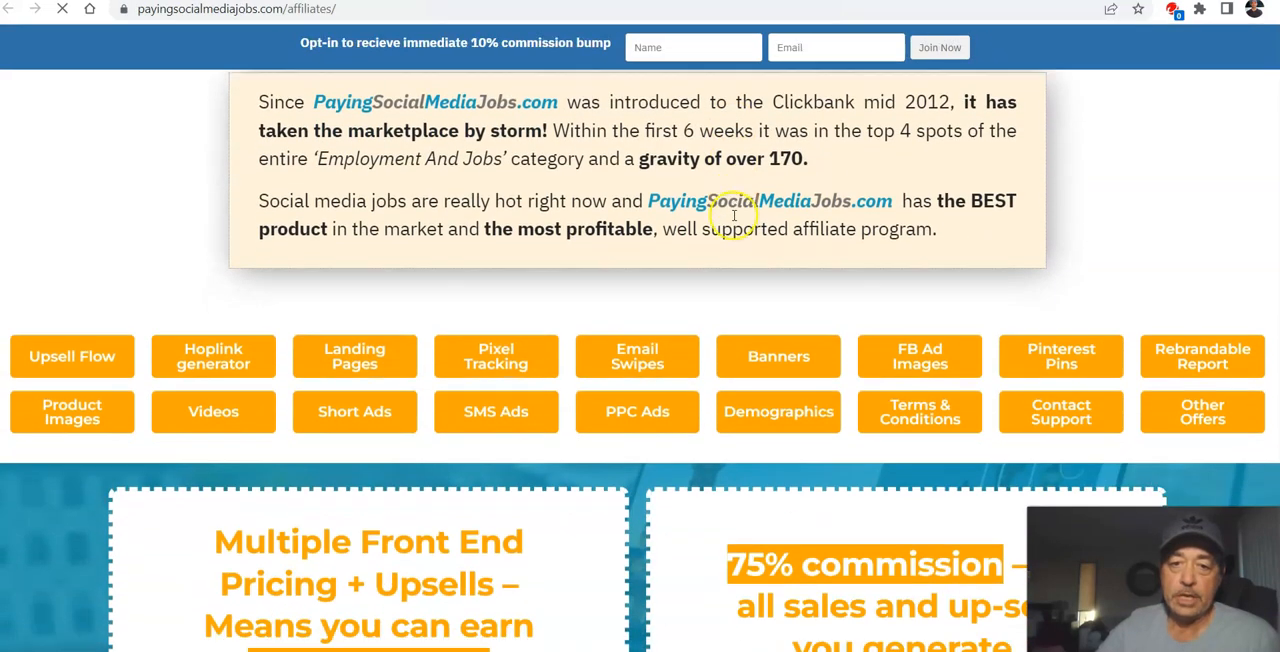
left_click(650, 341)
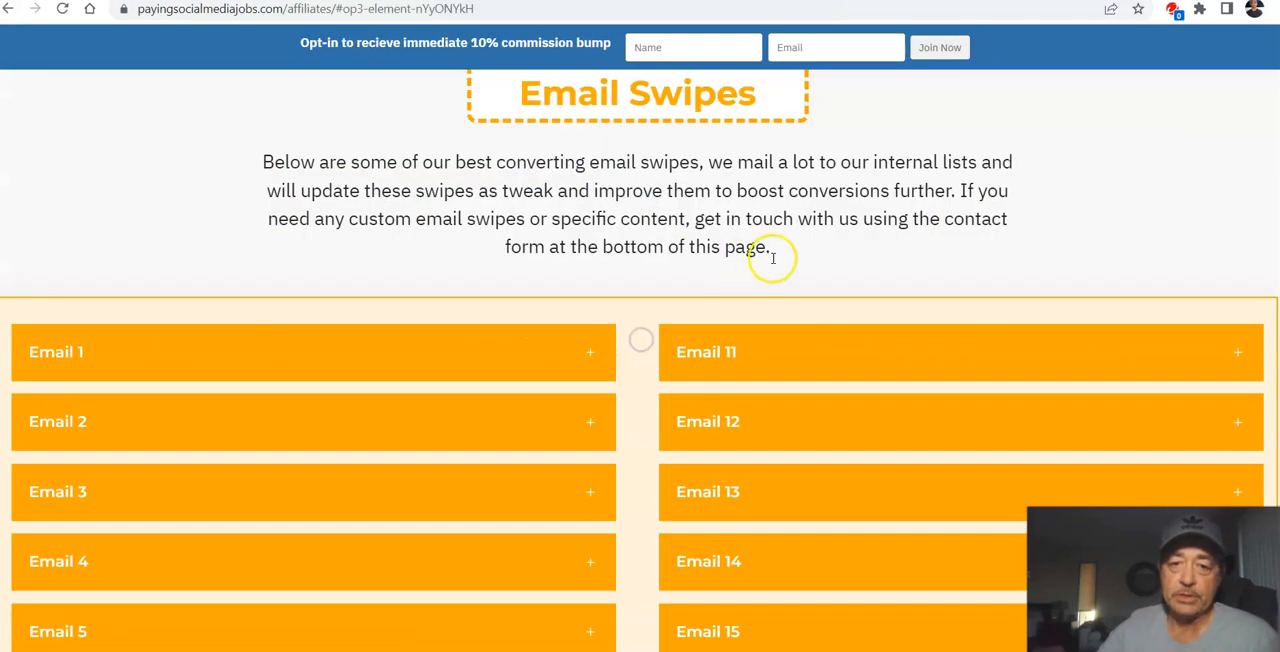
Step: Examine the list of email swipes, the pixel tracking instructions and the job landing page variations on the affiliate page
scroll(757, 251, "down", 3)
scroll(757, 257, "down", 3)
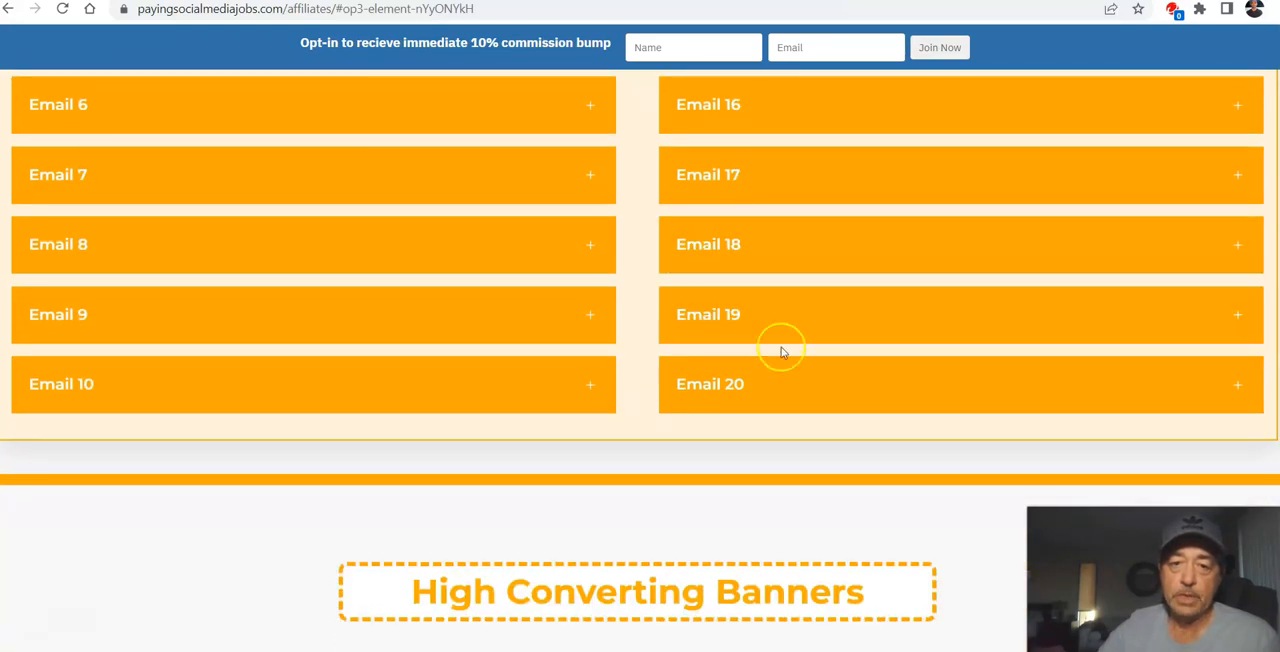
scroll(700, 345, "up", 6)
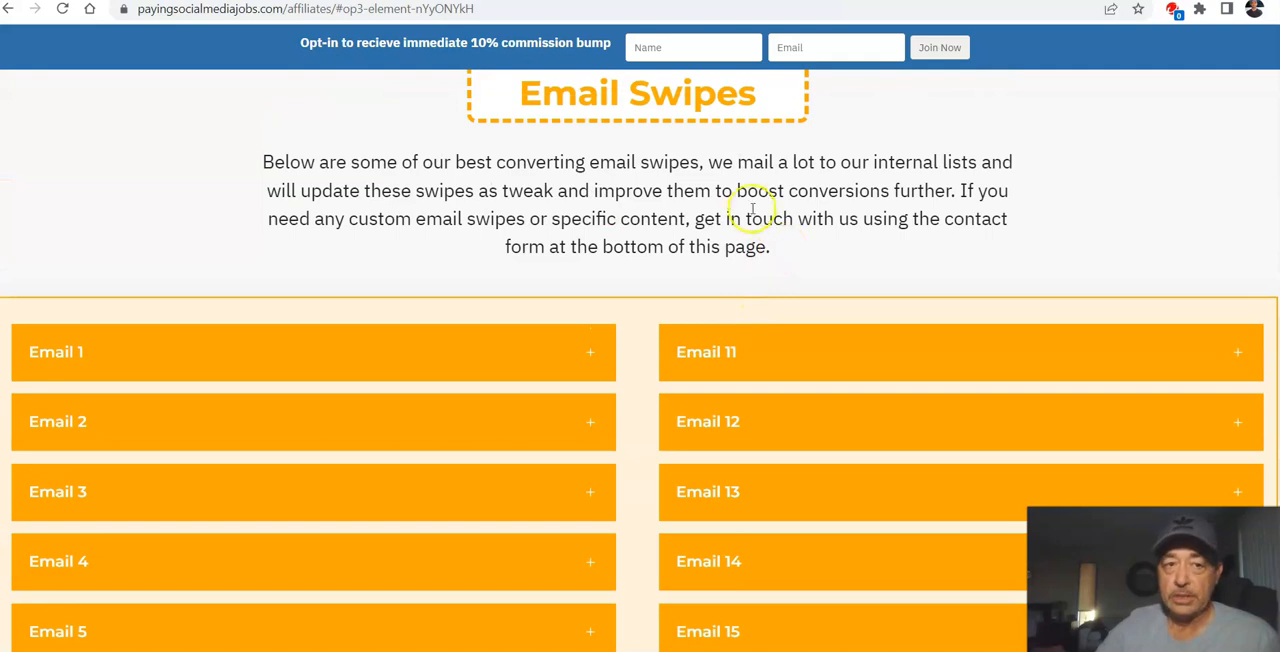
scroll(720, 260, "up", 3)
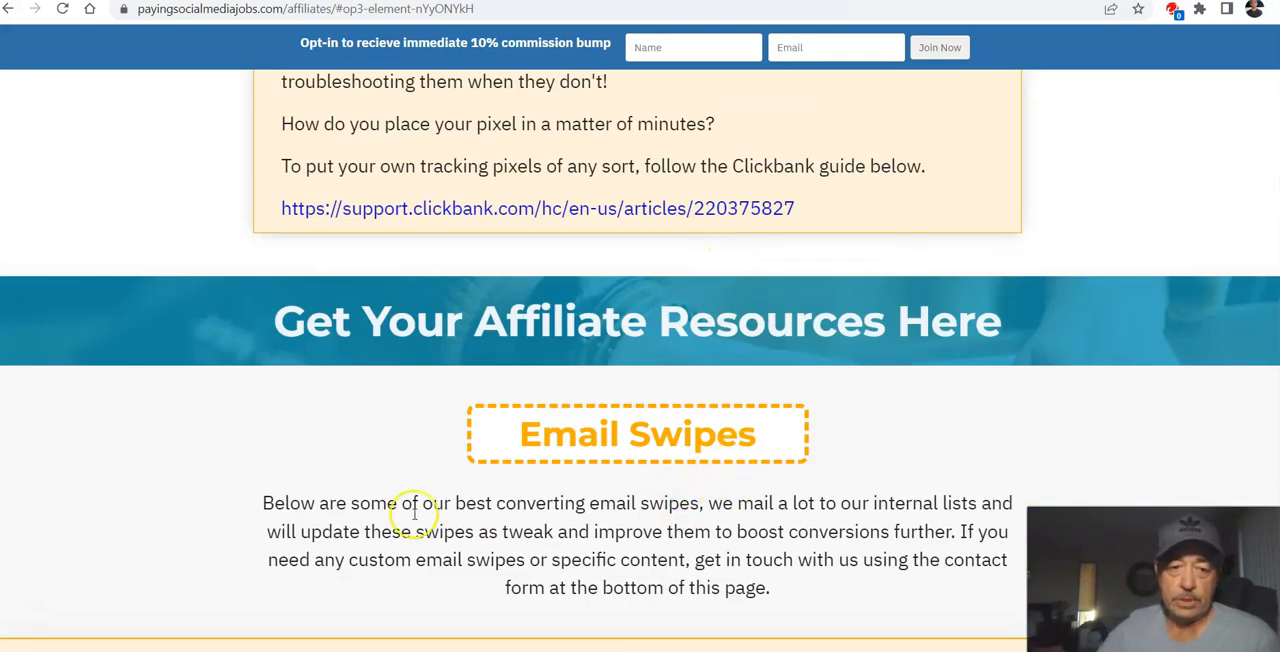
scroll(886, 435, "up", 6)
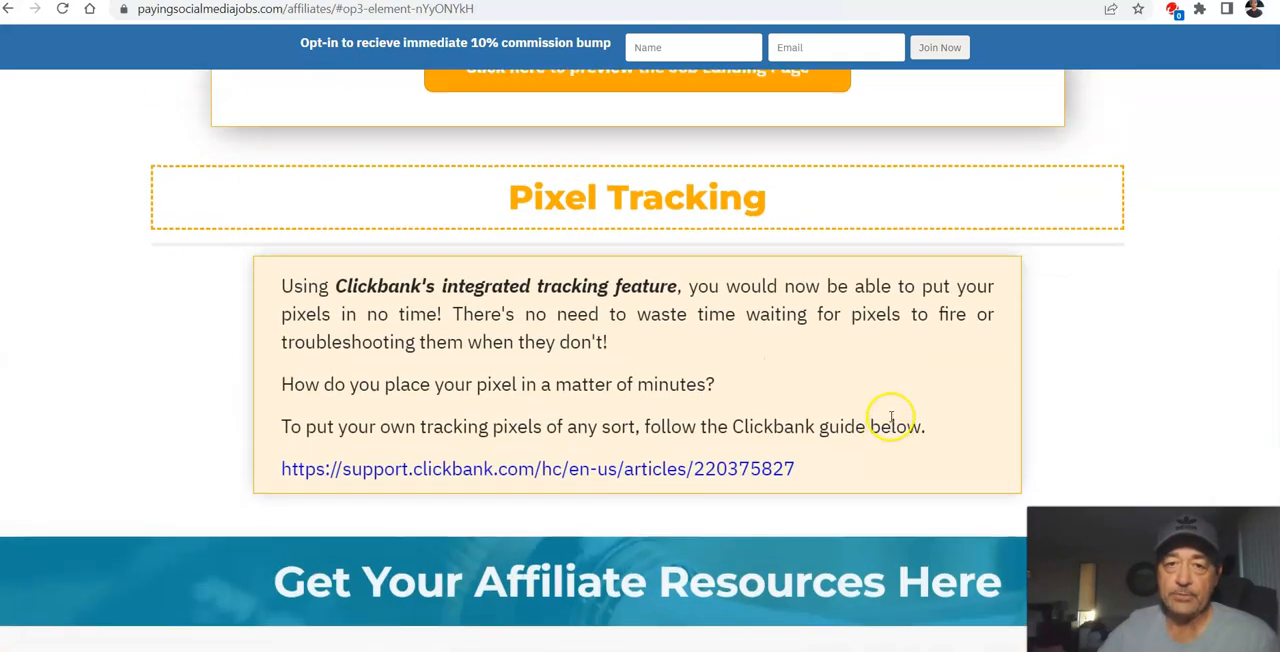
scroll(900, 390, "up", 10)
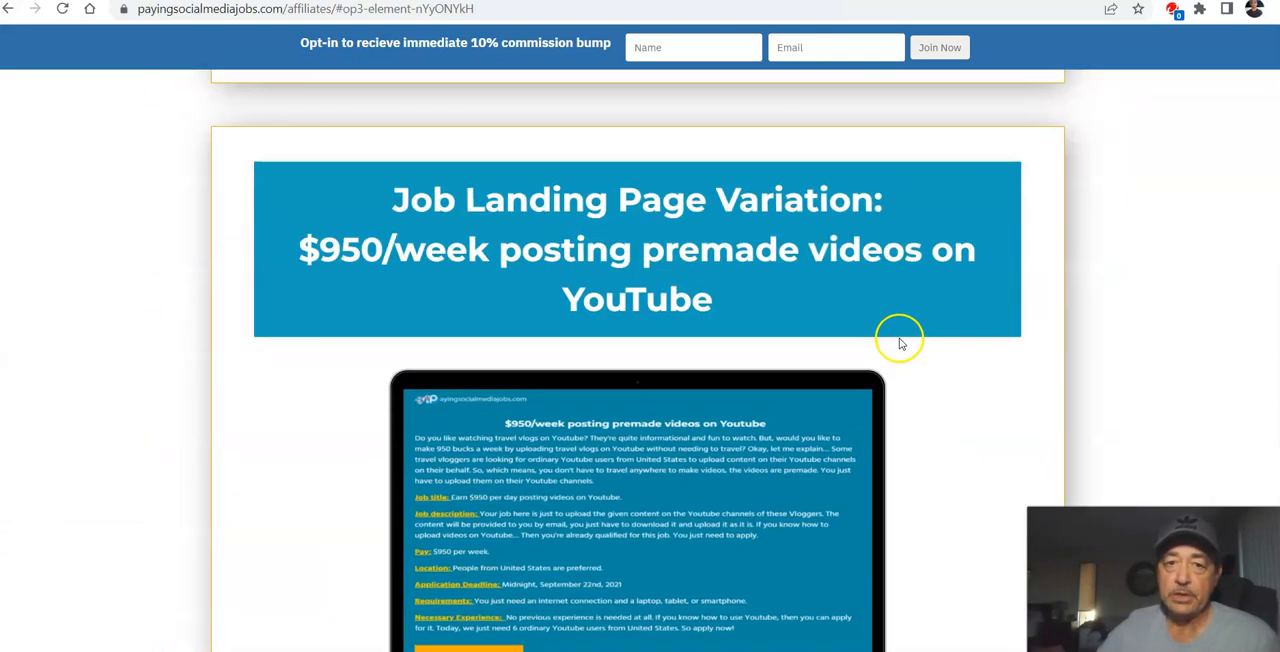
scroll(794, 293, "up", 6)
scroll(794, 300, "up", 3)
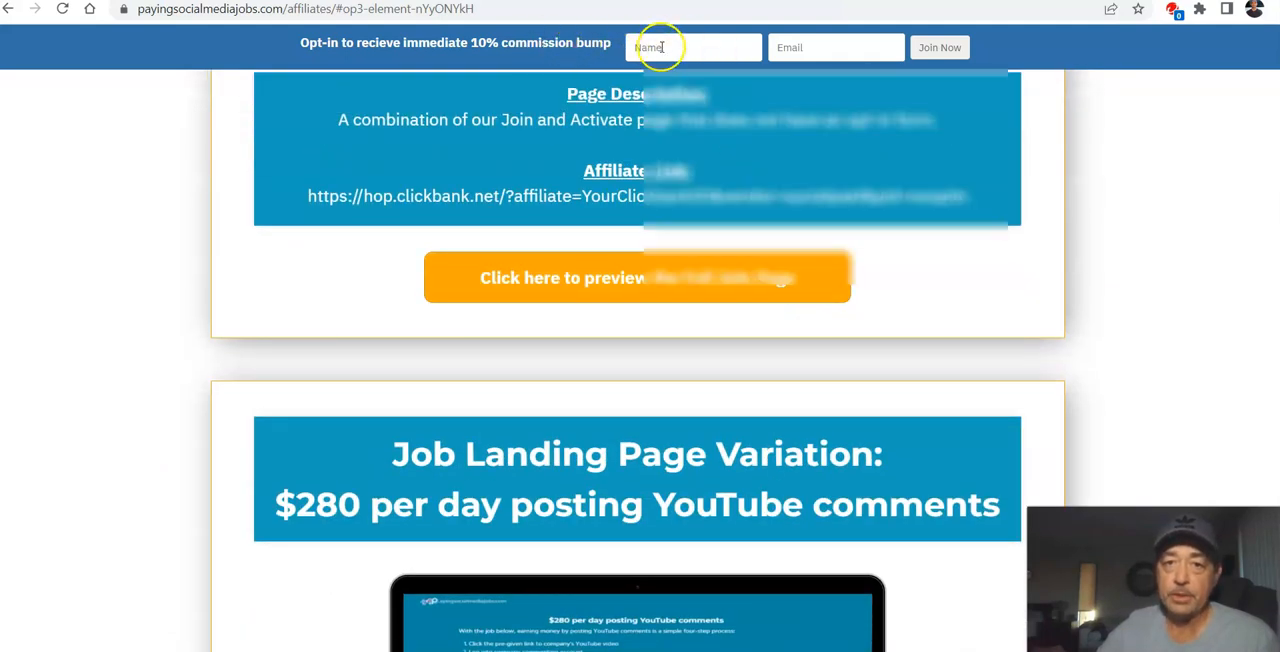
Step: Select the name field and the email field of the opt-in form for the 10% commission bump
left_click(657, 47)
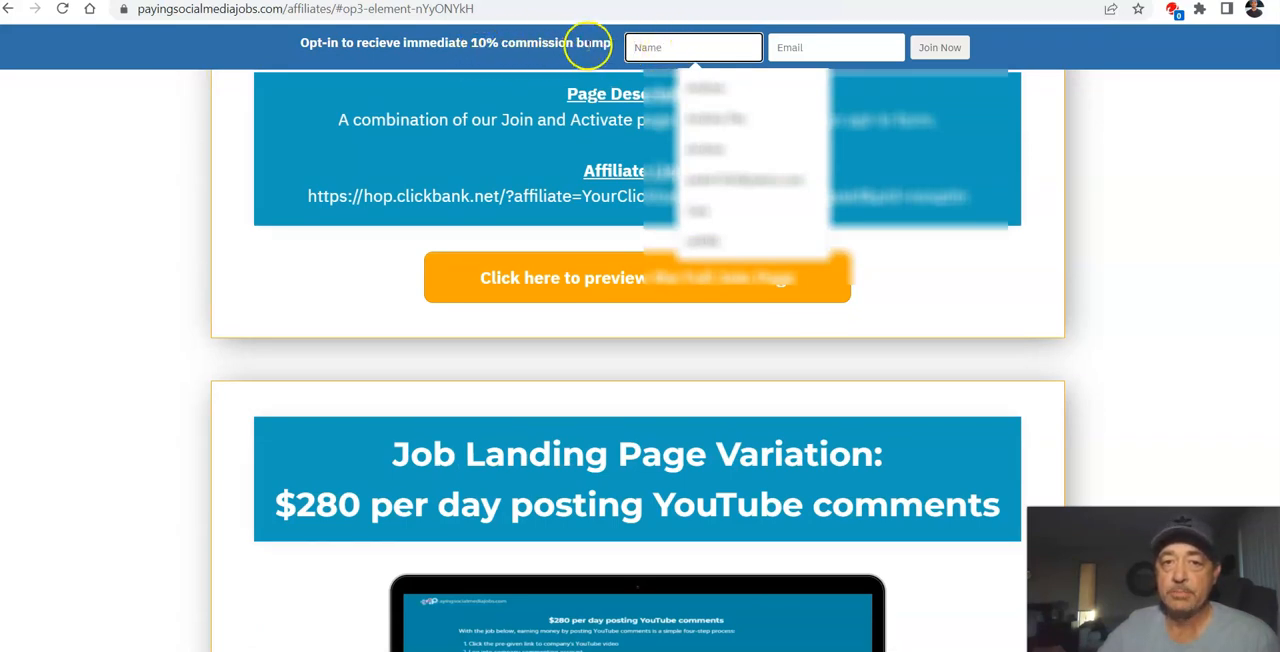
left_click(813, 52)
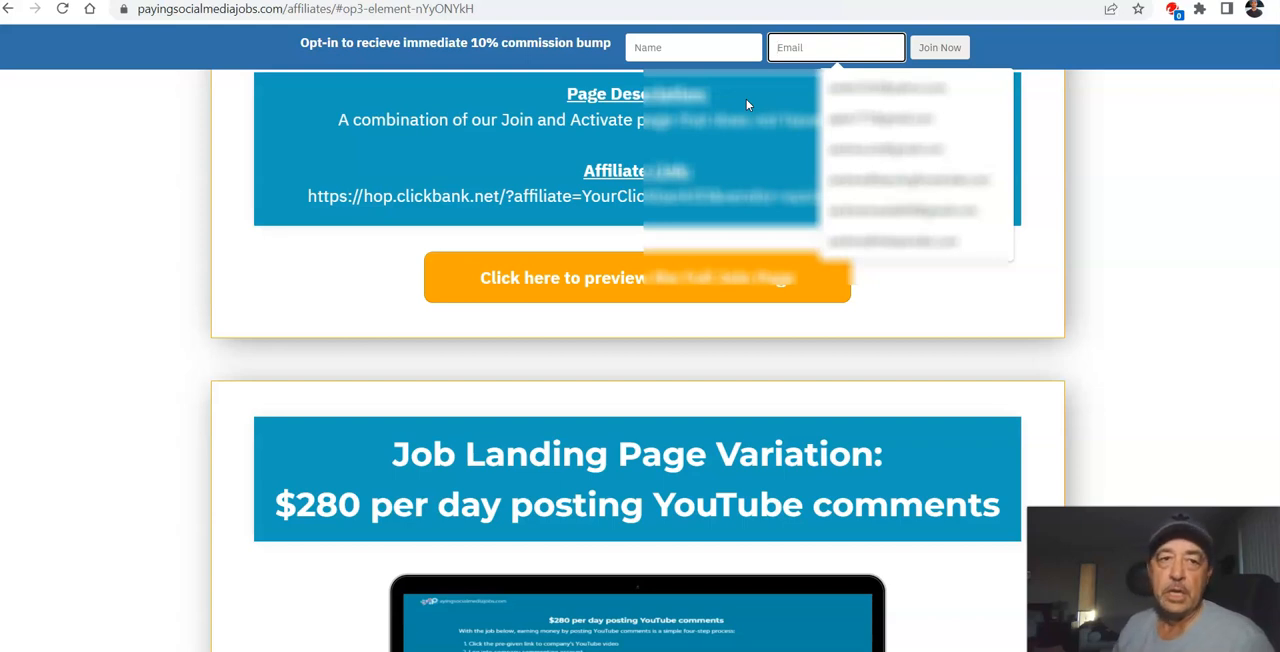
Step: Examine the landing page variations with their page descriptions and affiliate links
scroll(790, 437, "down", 10)
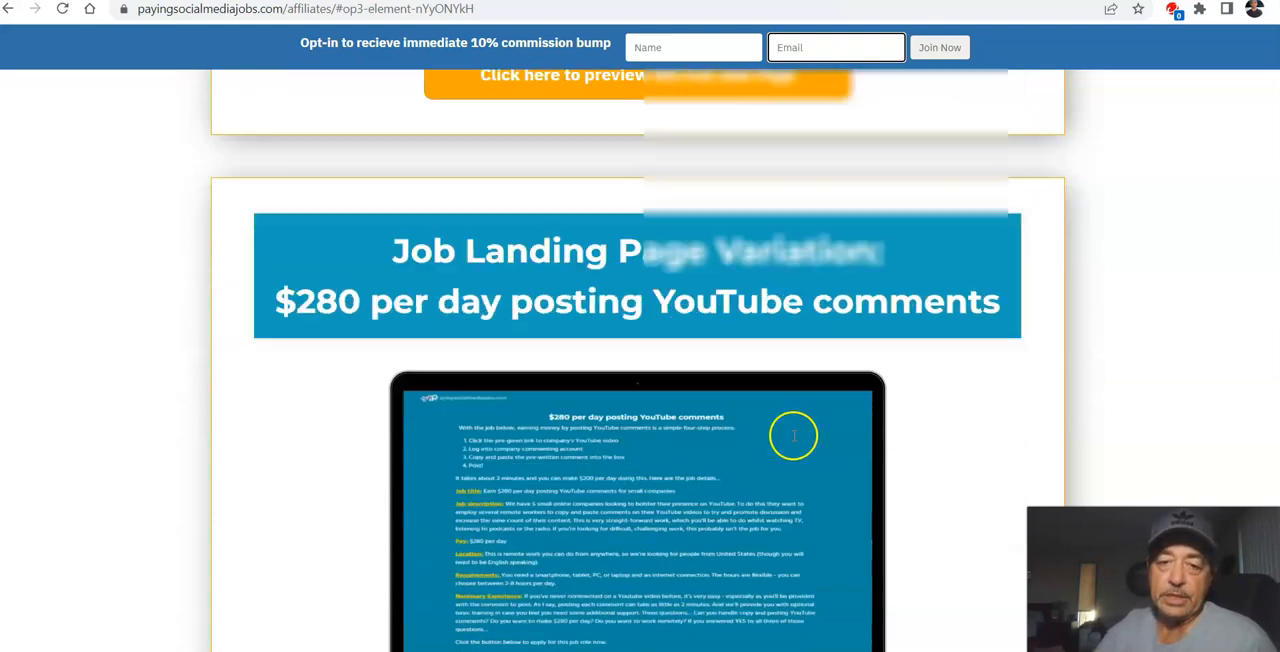
scroll(777, 447, "down", 4)
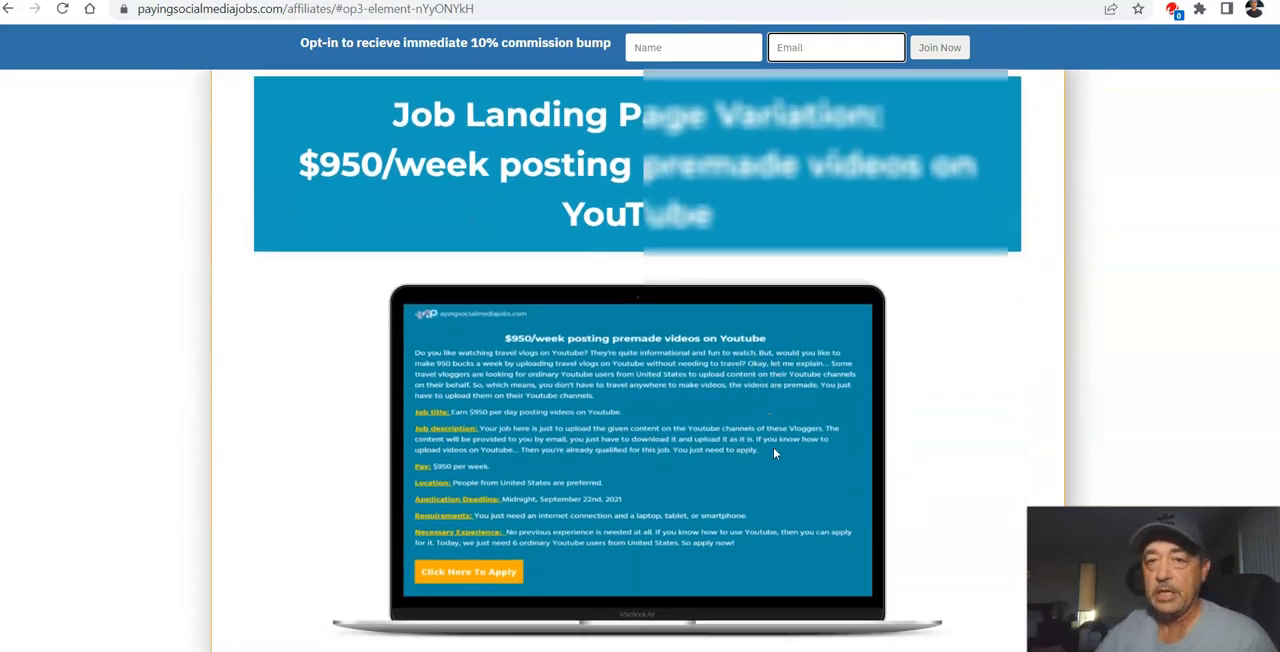
scroll(773, 447, "up", 4)
scroll(766, 423, "down", 6)
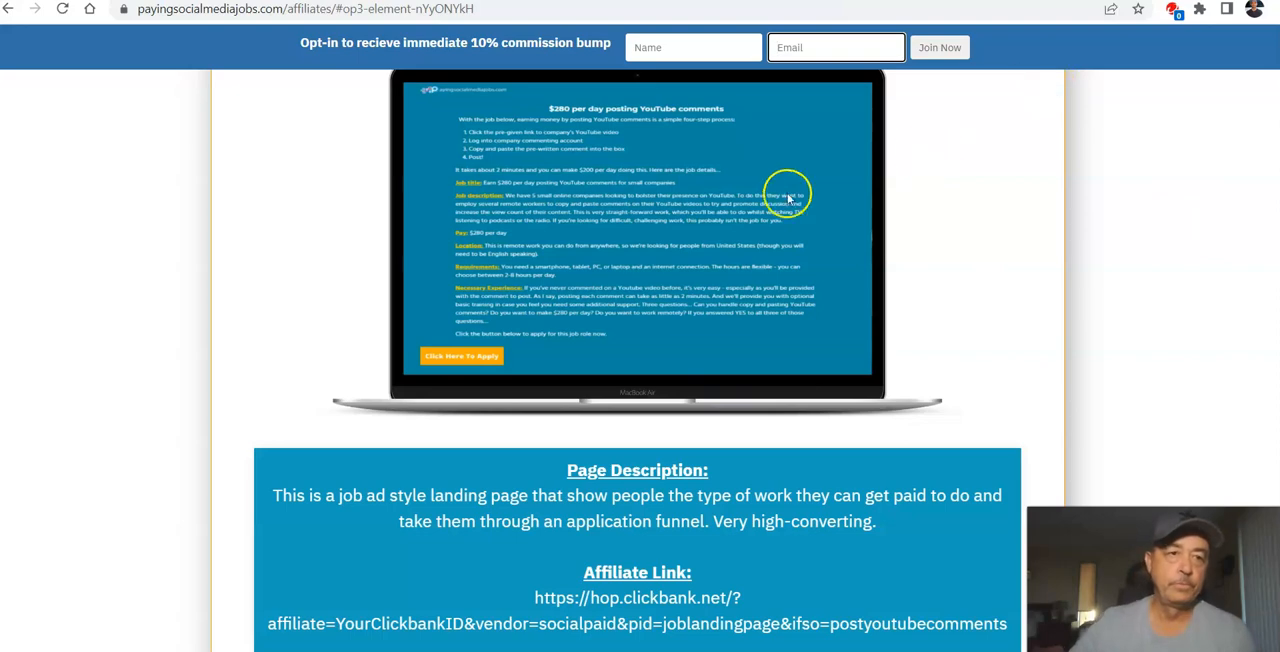
scroll(571, 309, "up", 10)
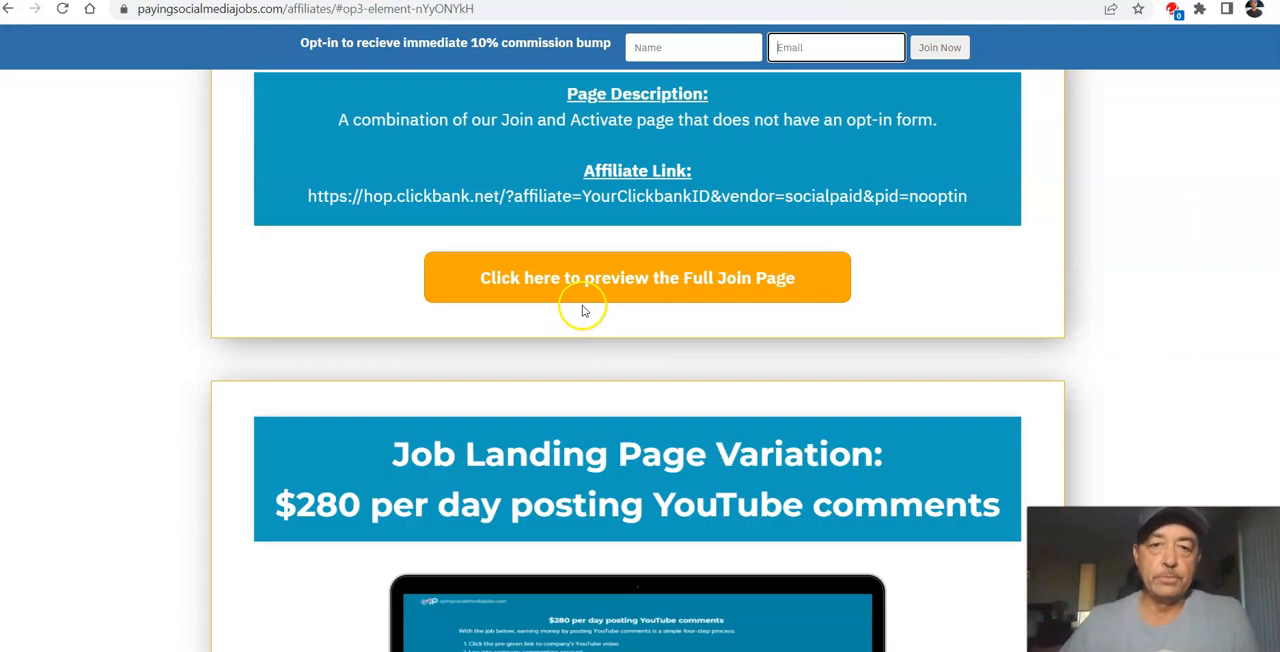
scroll(581, 303, "down", 10)
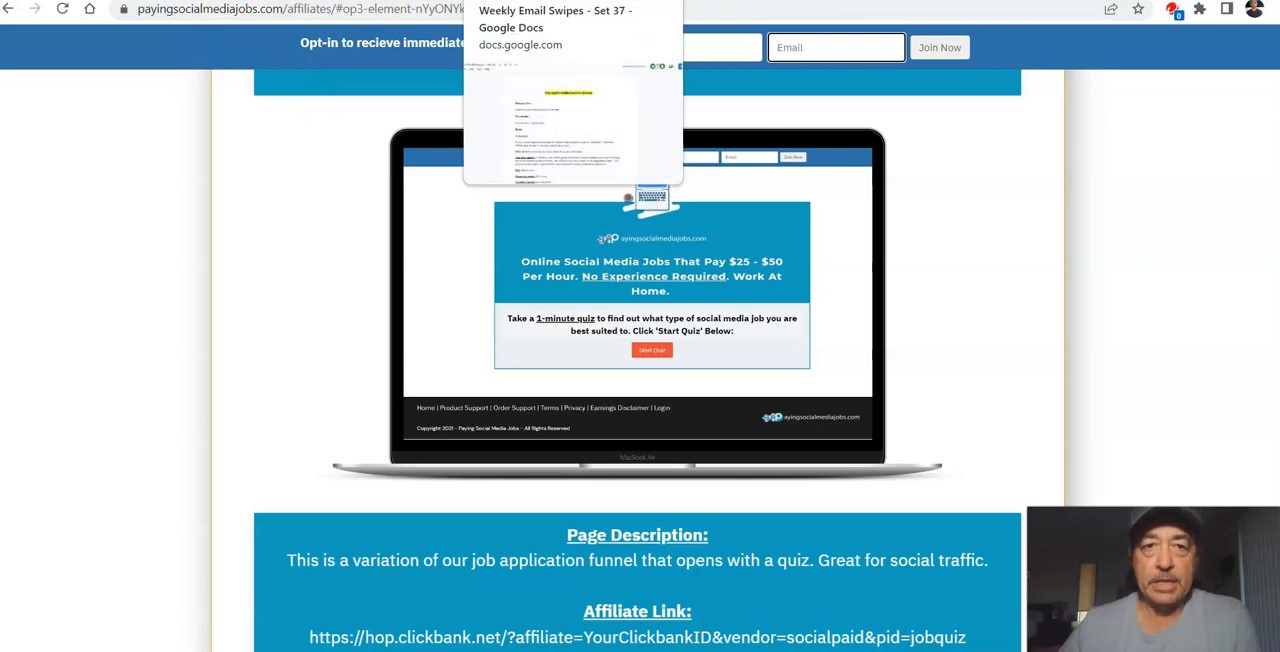
Step: Switch to the "Weekly Email Swipes - Set 37" document in Google Docs and examine the "You missed our meeting" email
left_click(525, 0)
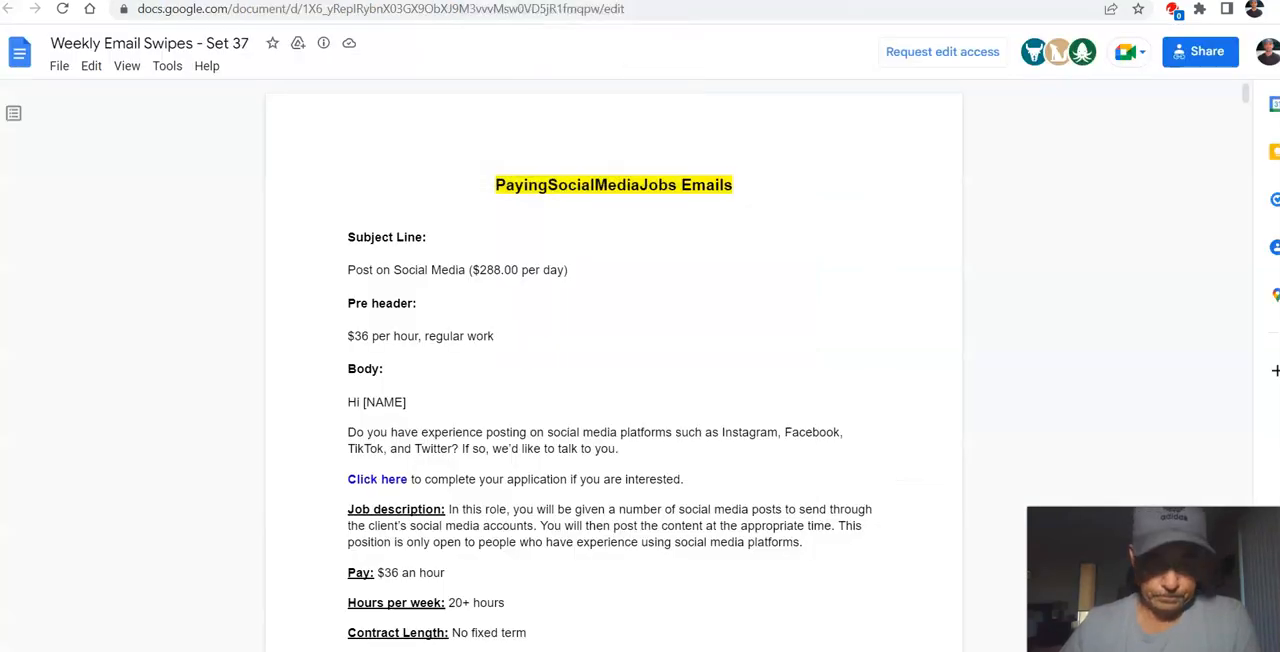
scroll(559, 313, "down", 20)
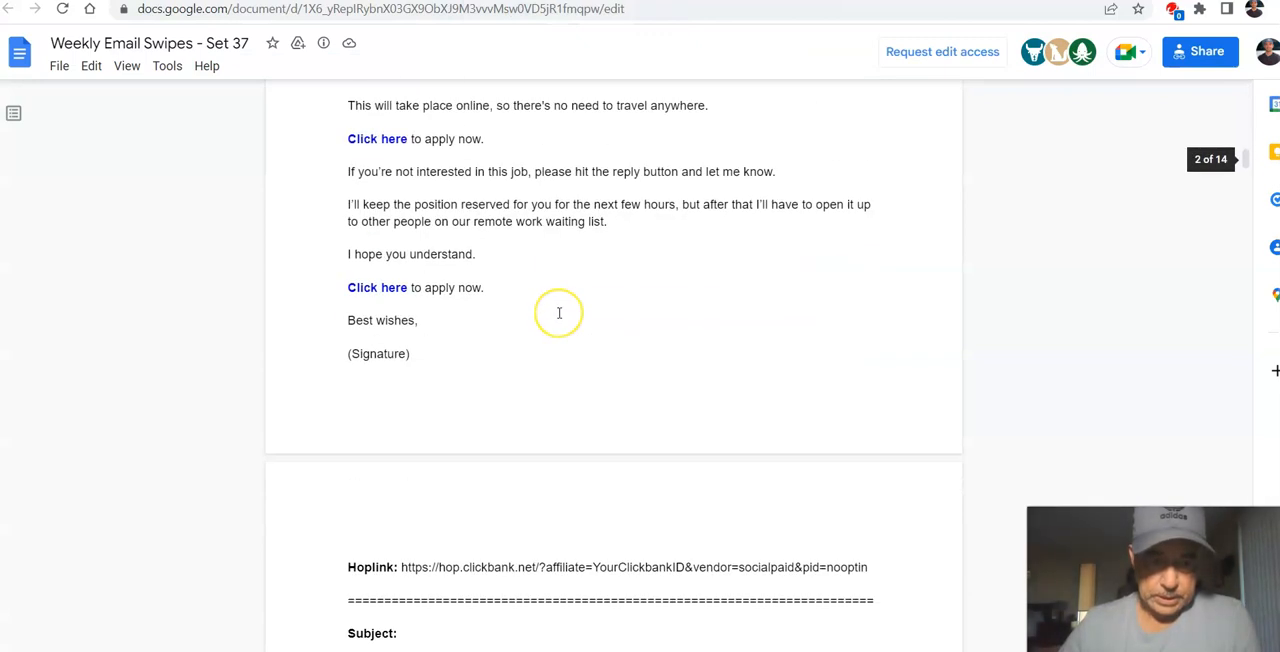
scroll(559, 313, "up", 5)
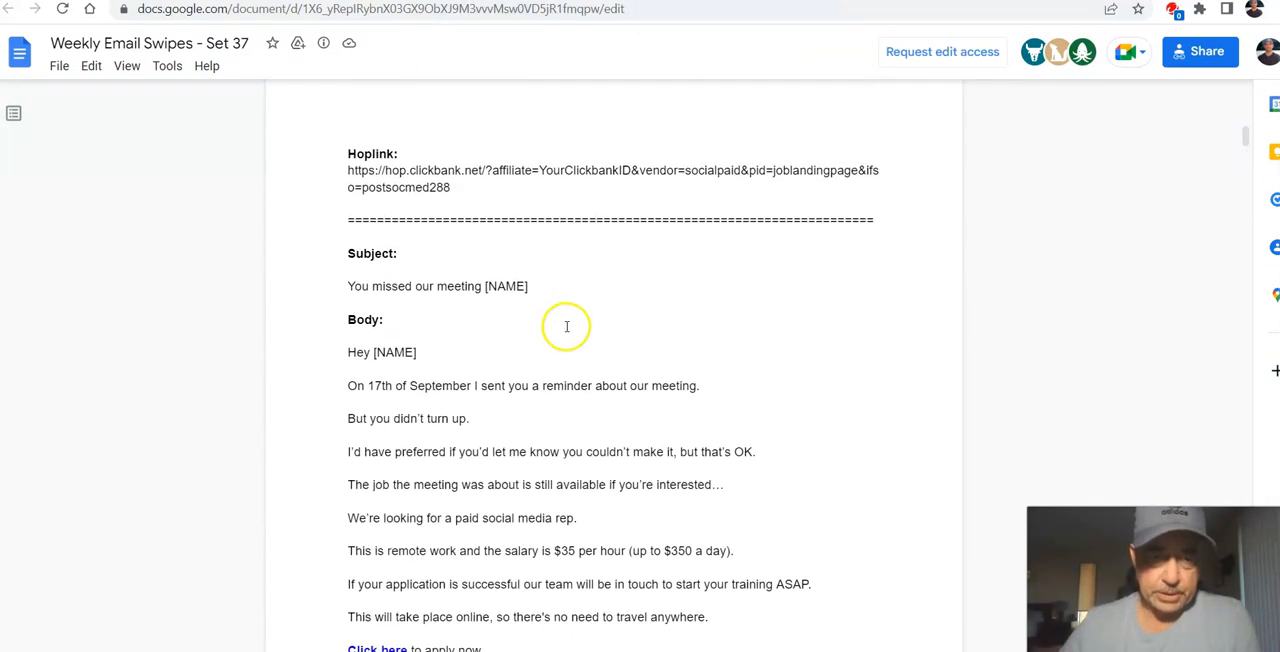
scroll(566, 325, "down", 1)
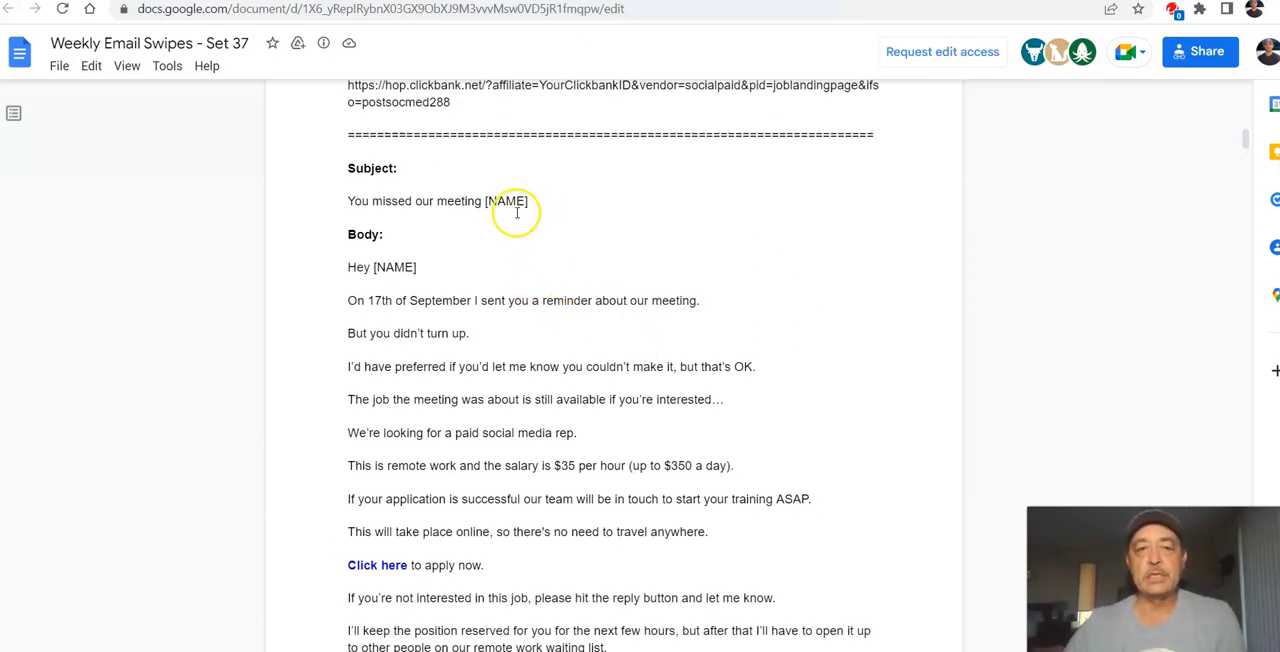
scroll(569, 249, "down", 1)
scroll(569, 249, "up", 1)
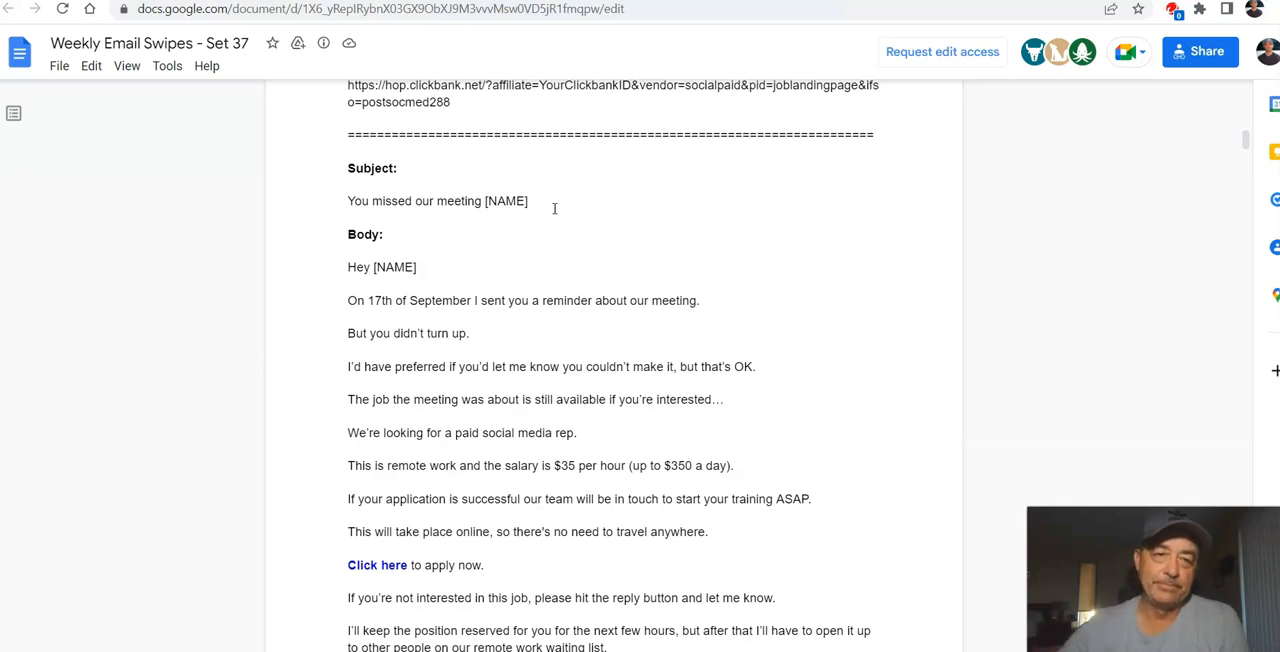
Step: Review the subject lines and bodies of the $50k remote job and virtual assistant email swipes
scroll(410, 286, "down", 1)
scroll(551, 277, "down", 10)
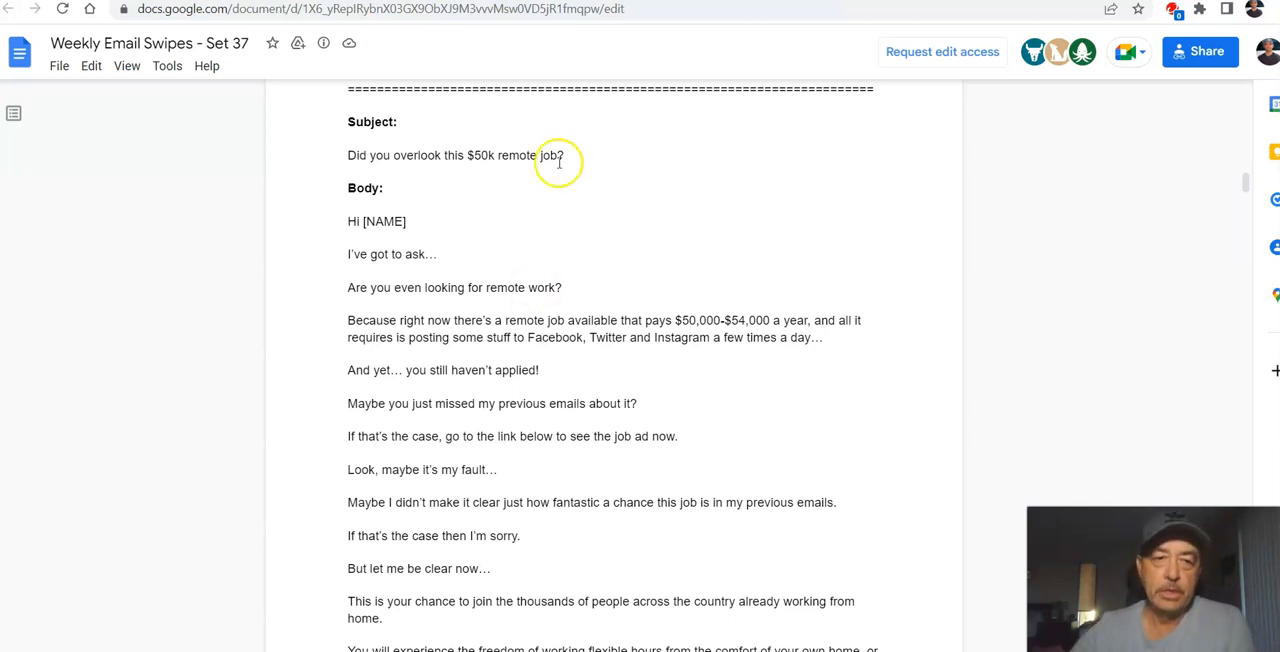
scroll(554, 165, "down", 5)
scroll(561, 264, "down", 6)
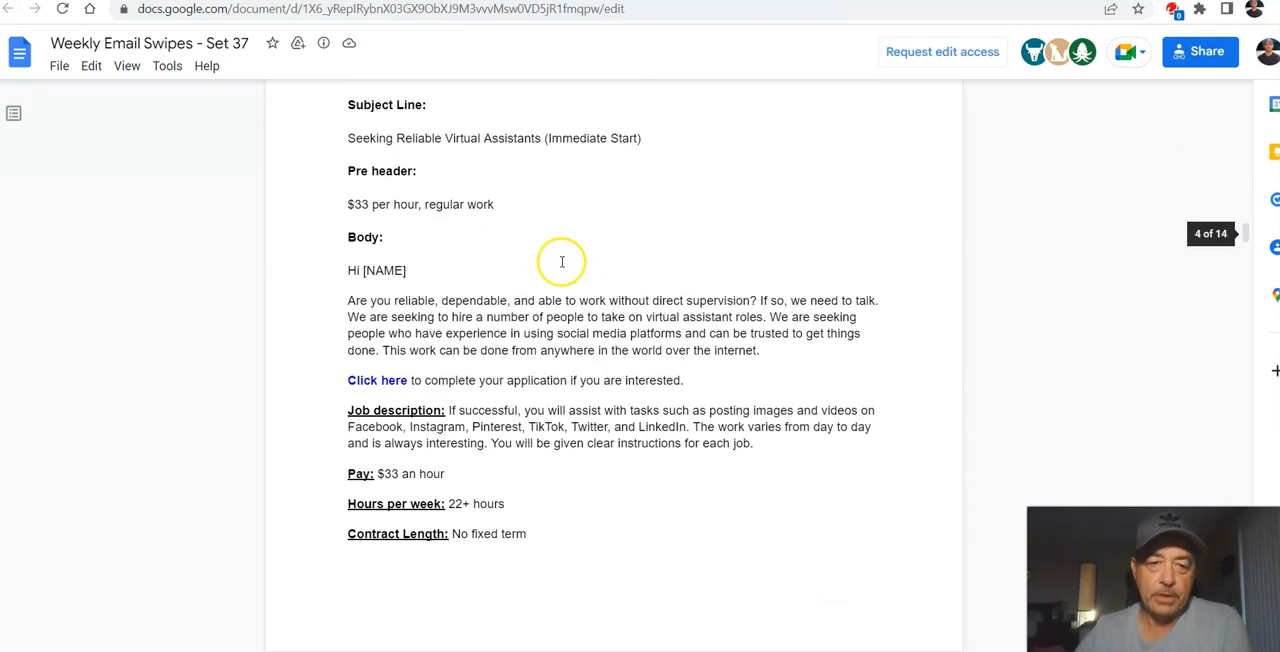
scroll(561, 270, "up", 2)
scroll(531, 320, "down", 3)
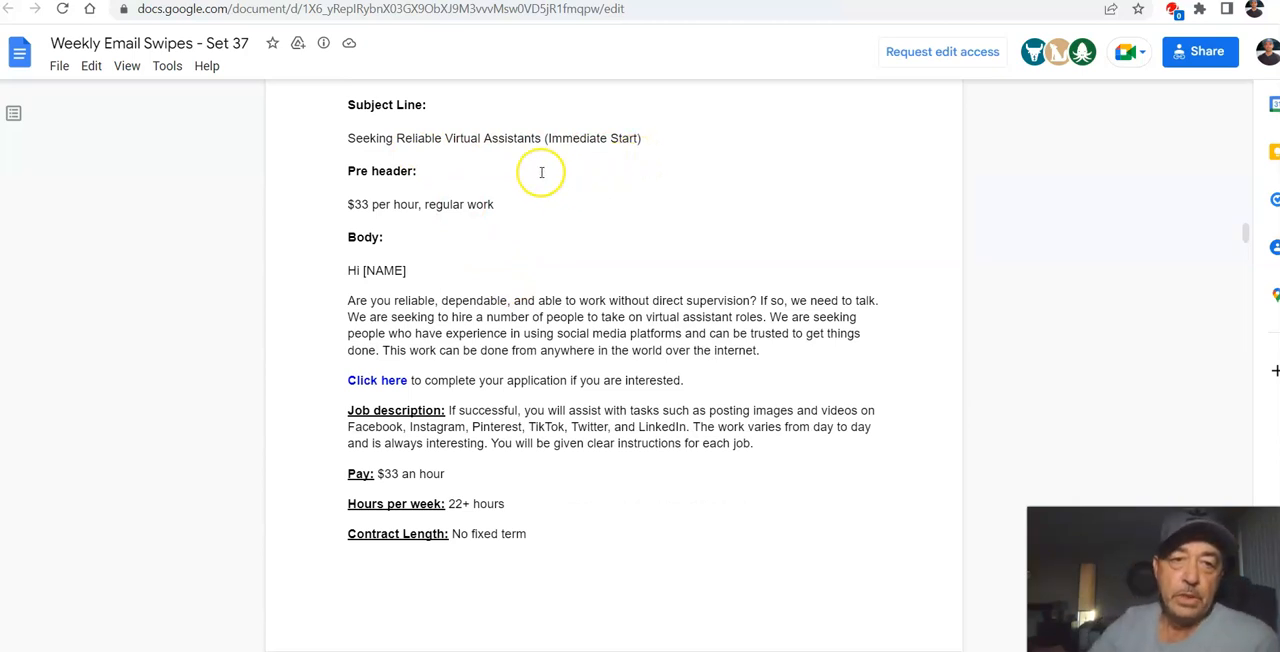
Step: Copy the subject line "Seeking Reliable Virtual Assistants (Immediate Start)" from the email swipe
left_click_drag(346, 138, 640, 135)
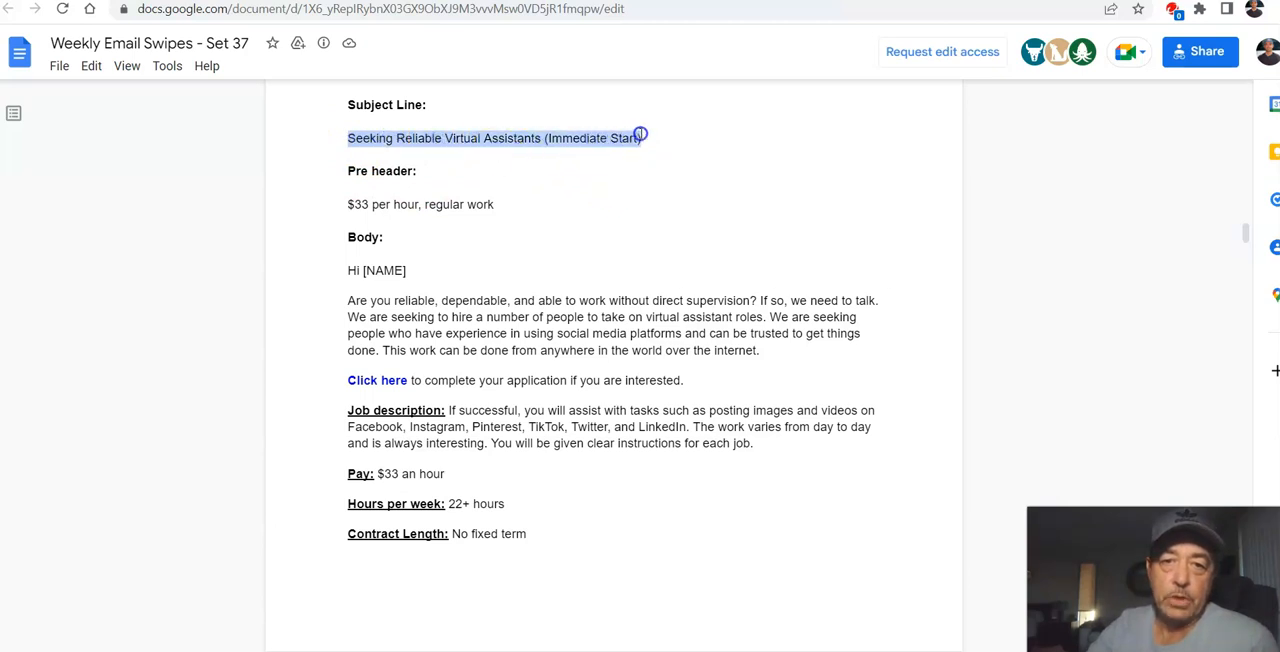
right_click(572, 137)
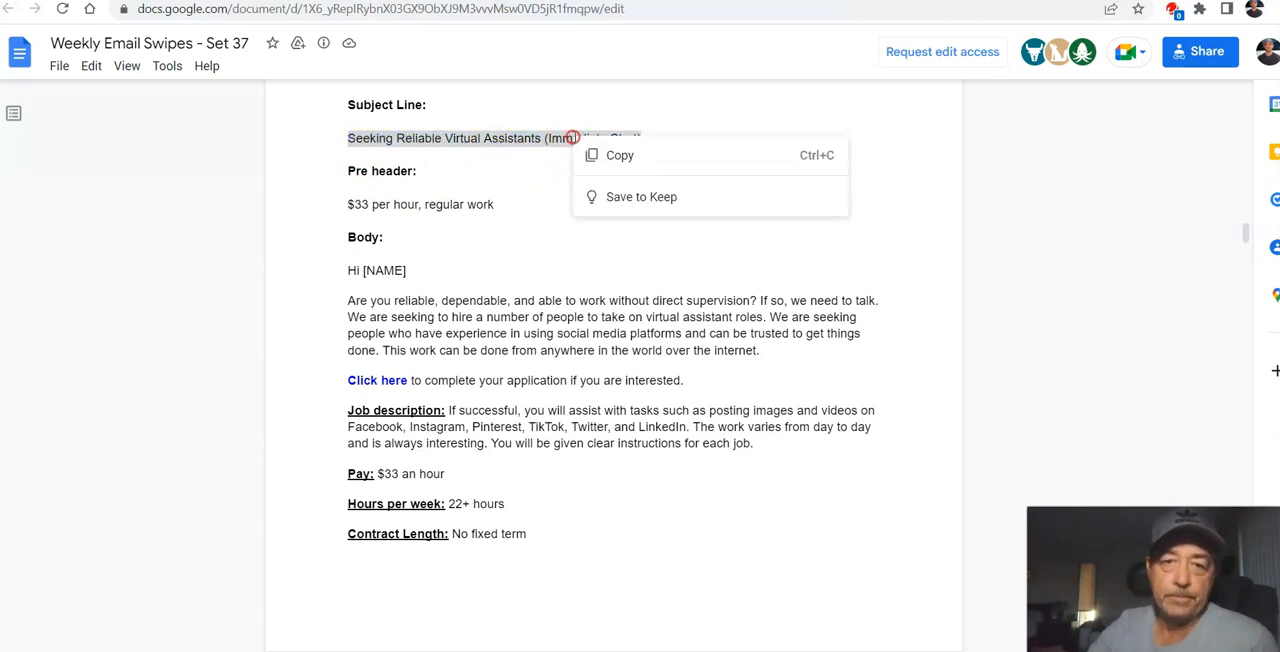
left_click(619, 157)
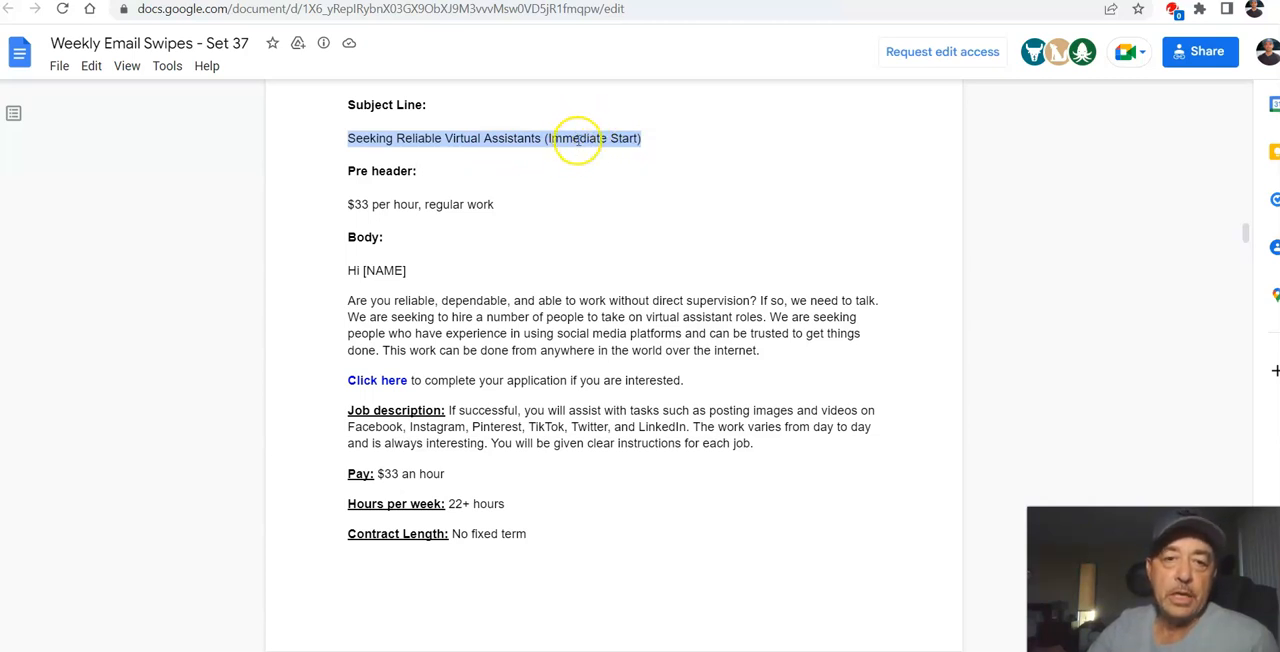
left_click(541, 198)
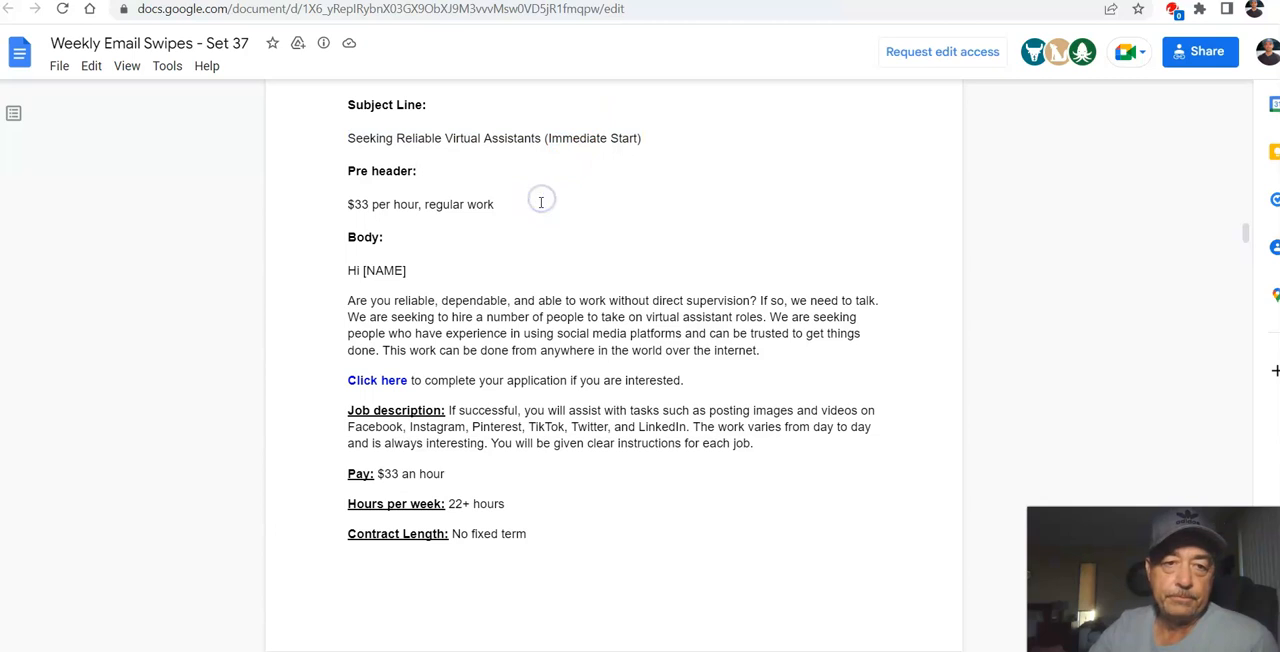
Step: Copy the virtual assistant email swipe from its subject line text through the end of its hoplink
scroll(473, 249, "down", 7)
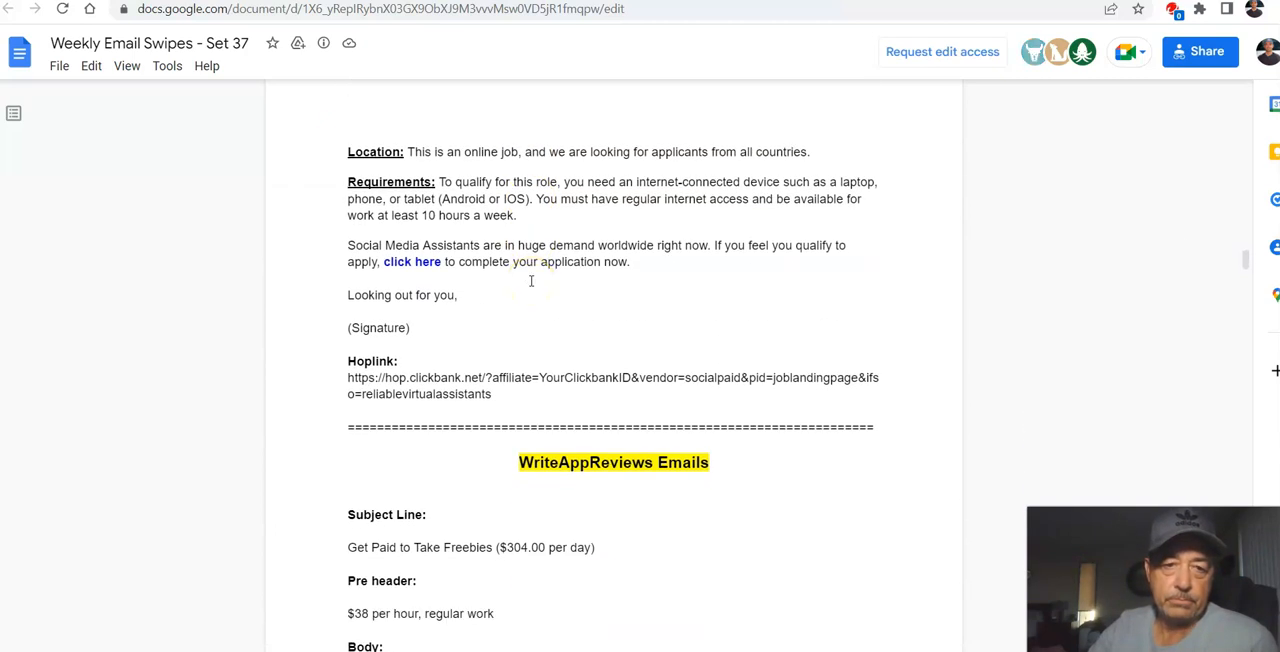
scroll(531, 281, "down", 2)
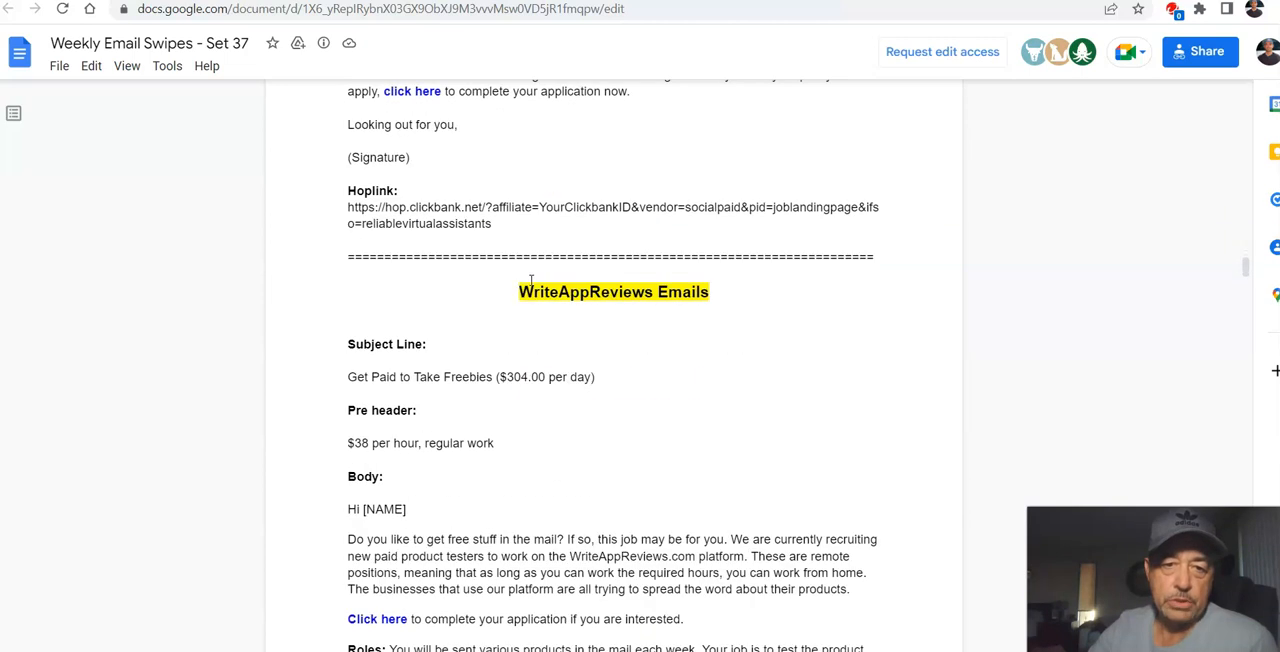
scroll(531, 280, "up", 12)
scroll(531, 280, "up", 3)
scroll(531, 279, "up", 2)
scroll(531, 278, "down", 7)
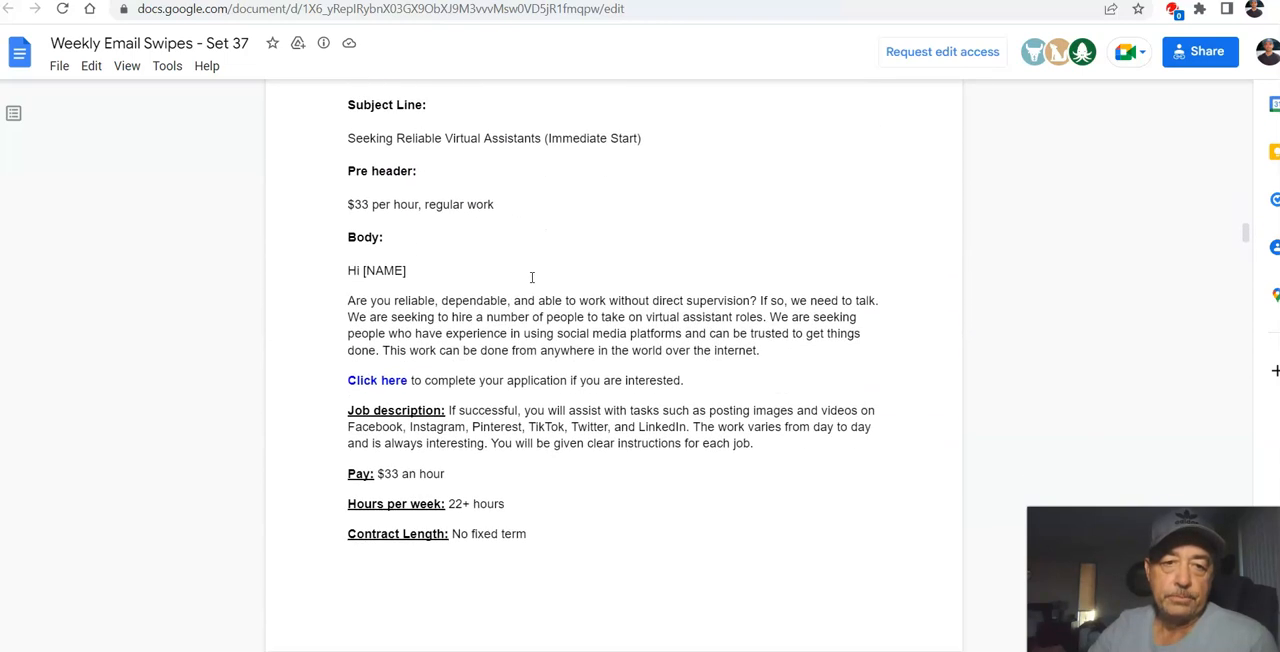
left_click_drag(347, 138, 698, 465)
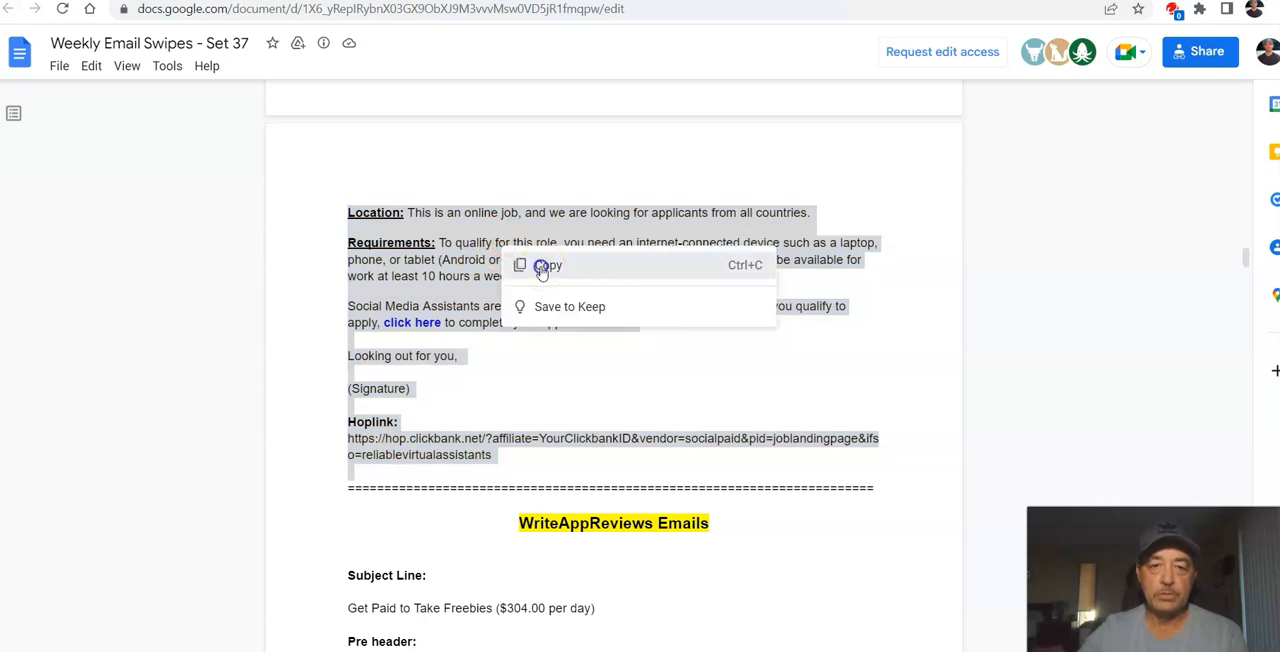
left_click(545, 265)
Step: Switch to Notepad and paste the copied virtual assistant email into the blank document
left_click(780, 649)
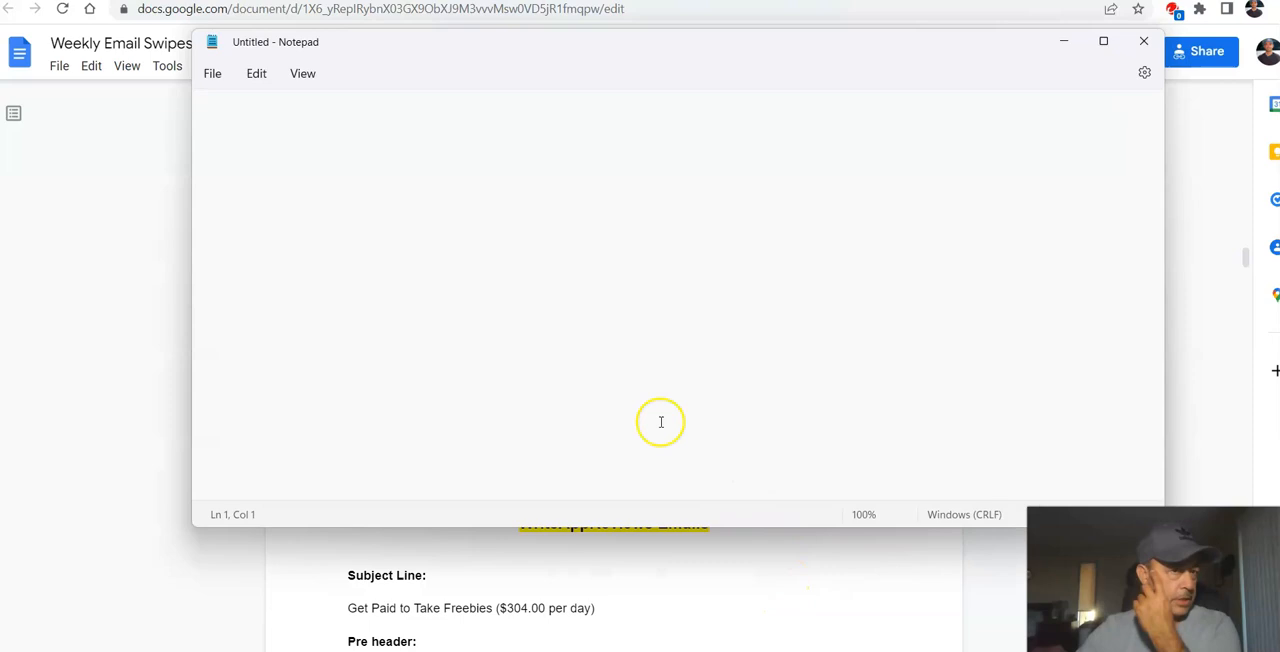
right_click(312, 134)
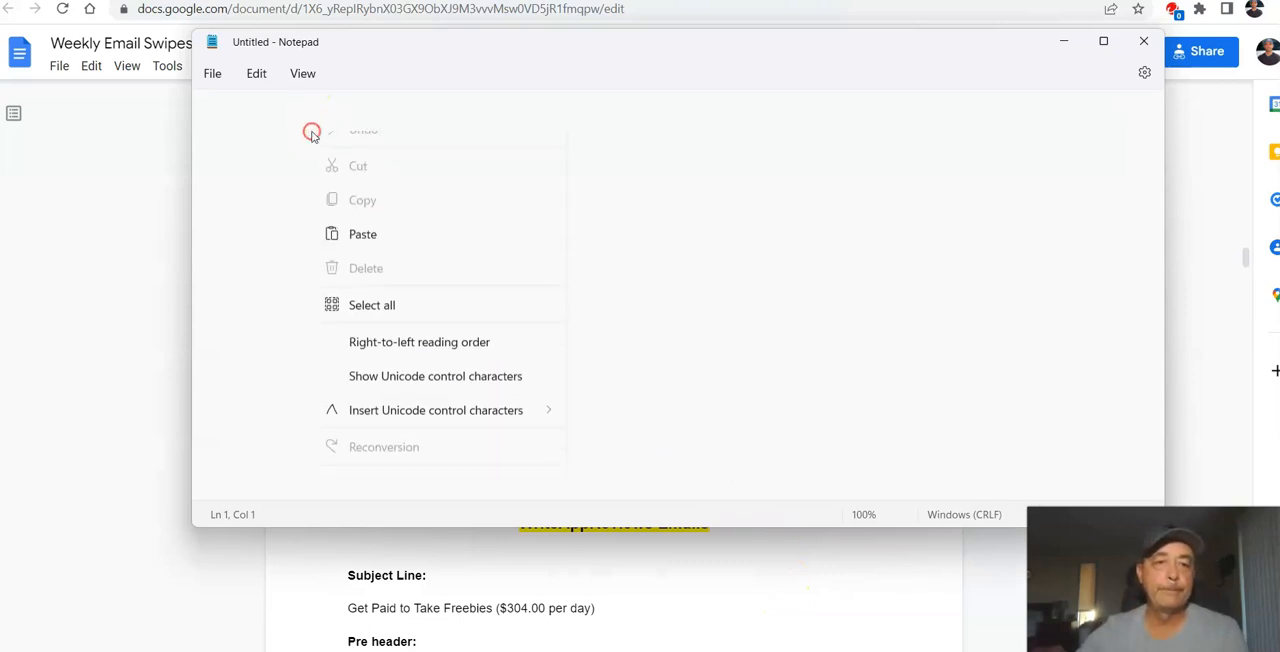
left_click(378, 262)
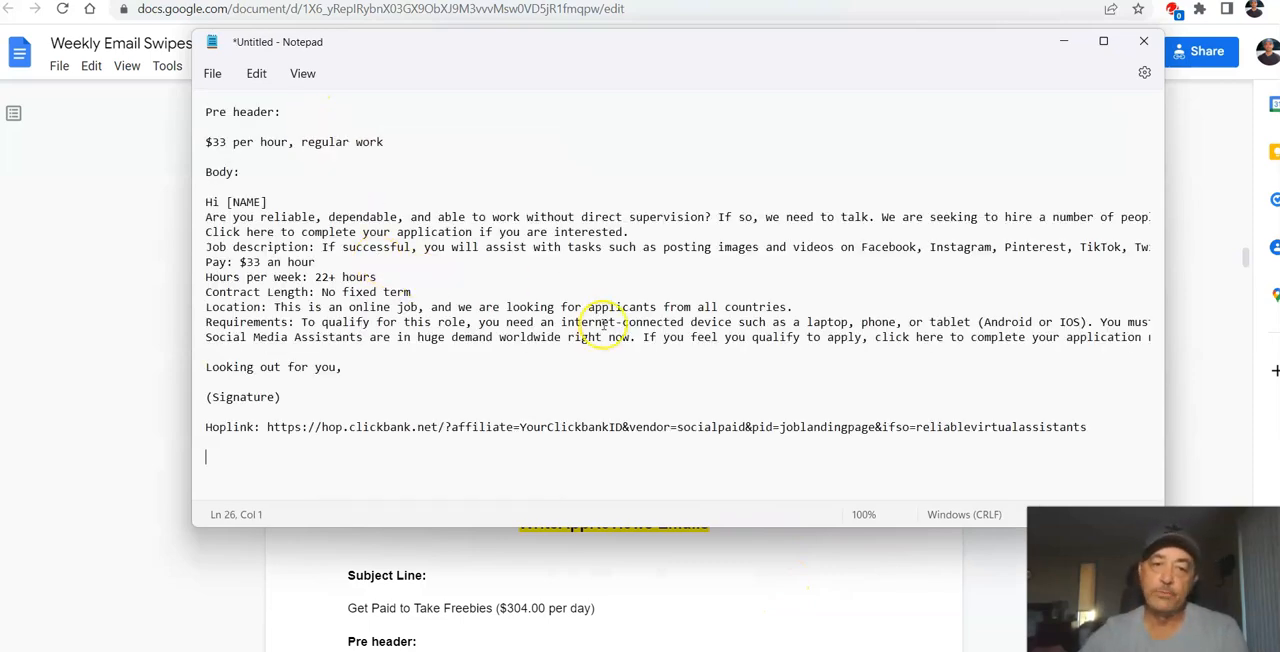
scroll(604, 326, "up", 1)
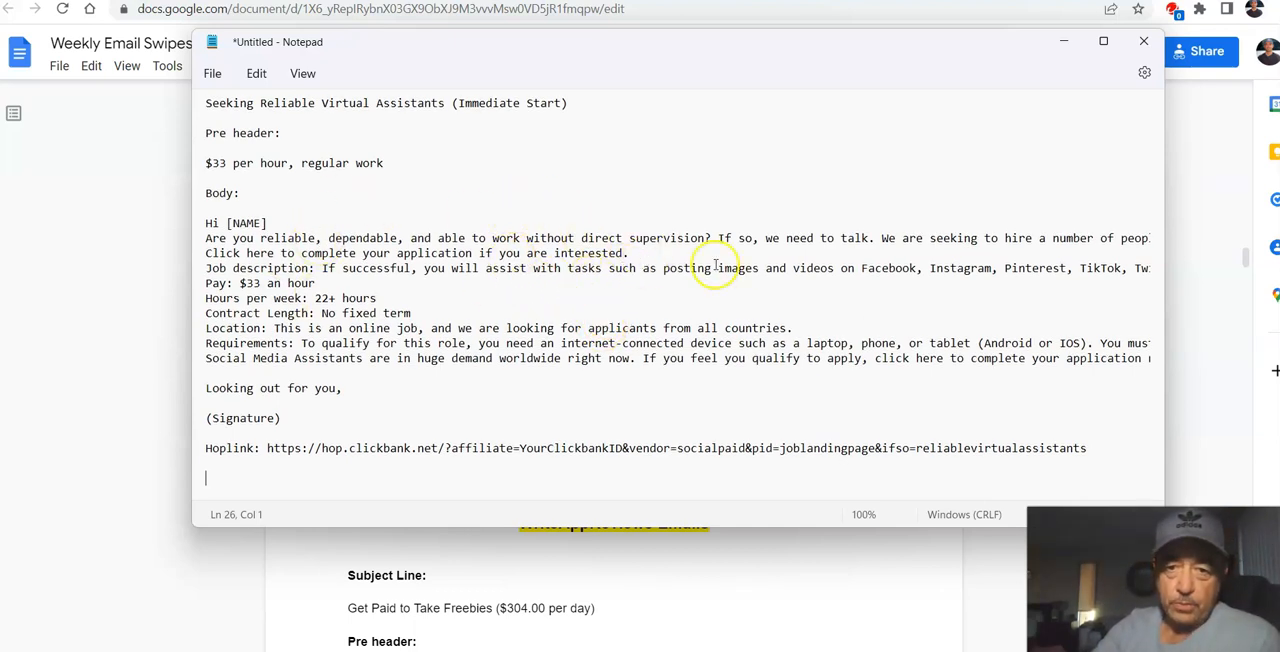
Step: Split the body's opening paragraph with blank lines after "If so,", "virtual assistant roles." and "get things done."
left_click(765, 241)
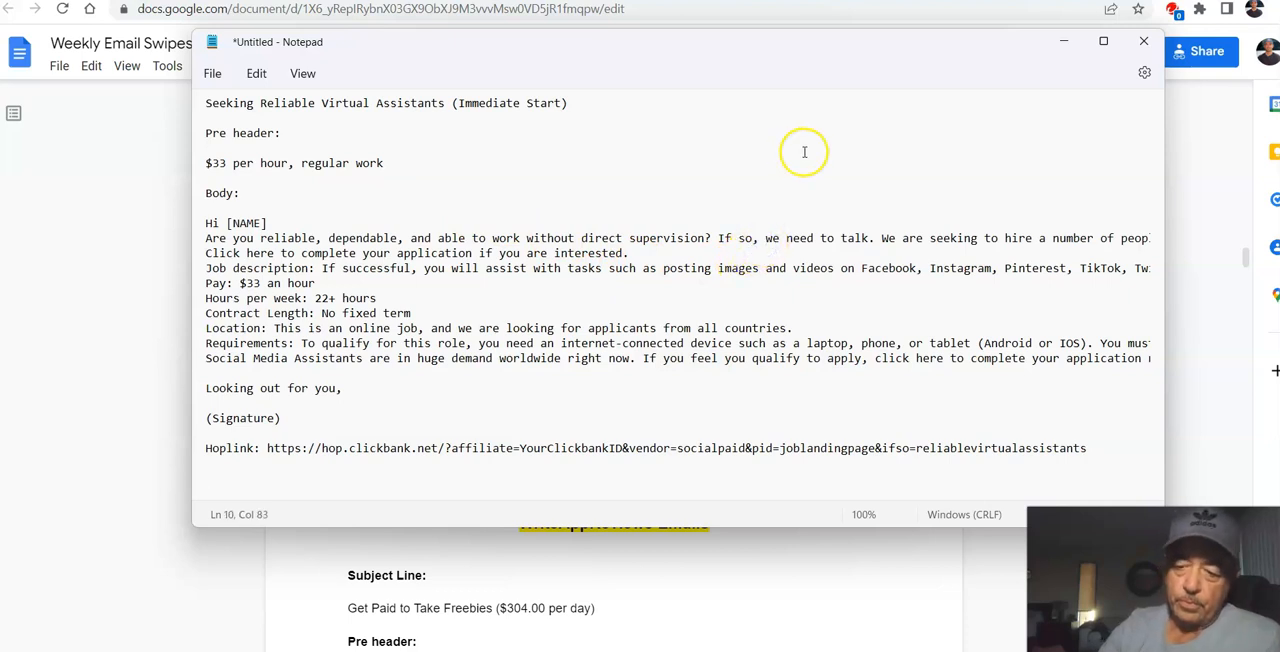
key("Return")
key("Return")
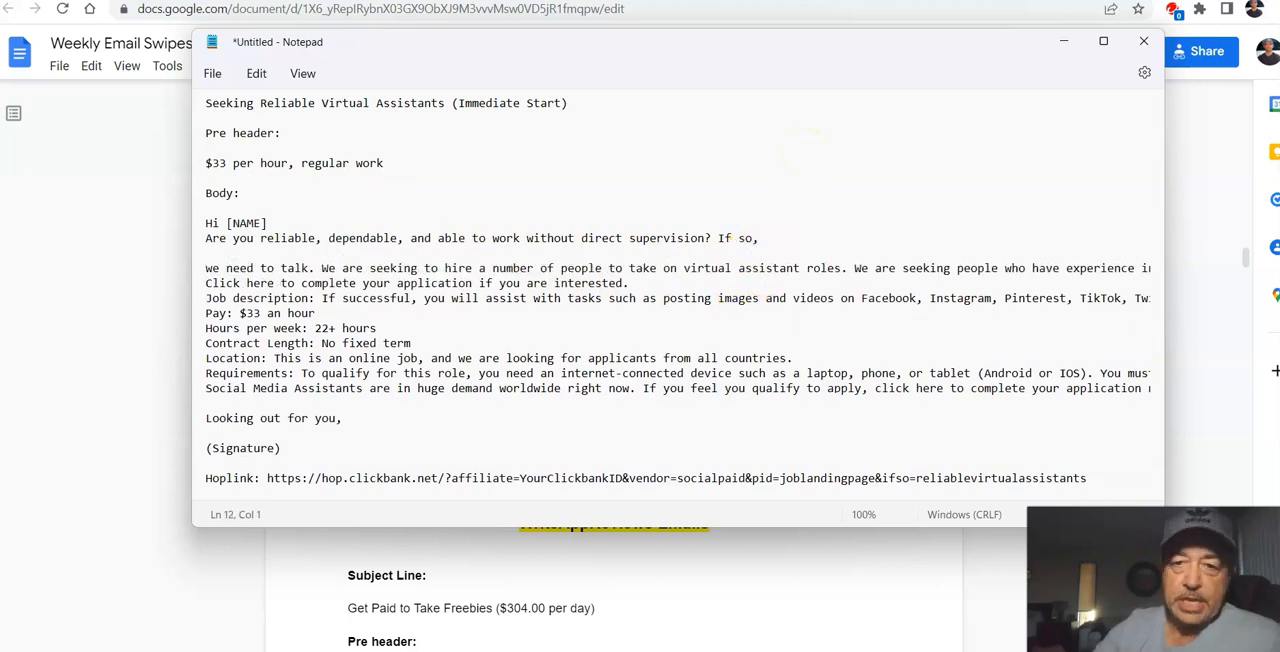
left_click(855, 268)
key("Return")
key("Return")
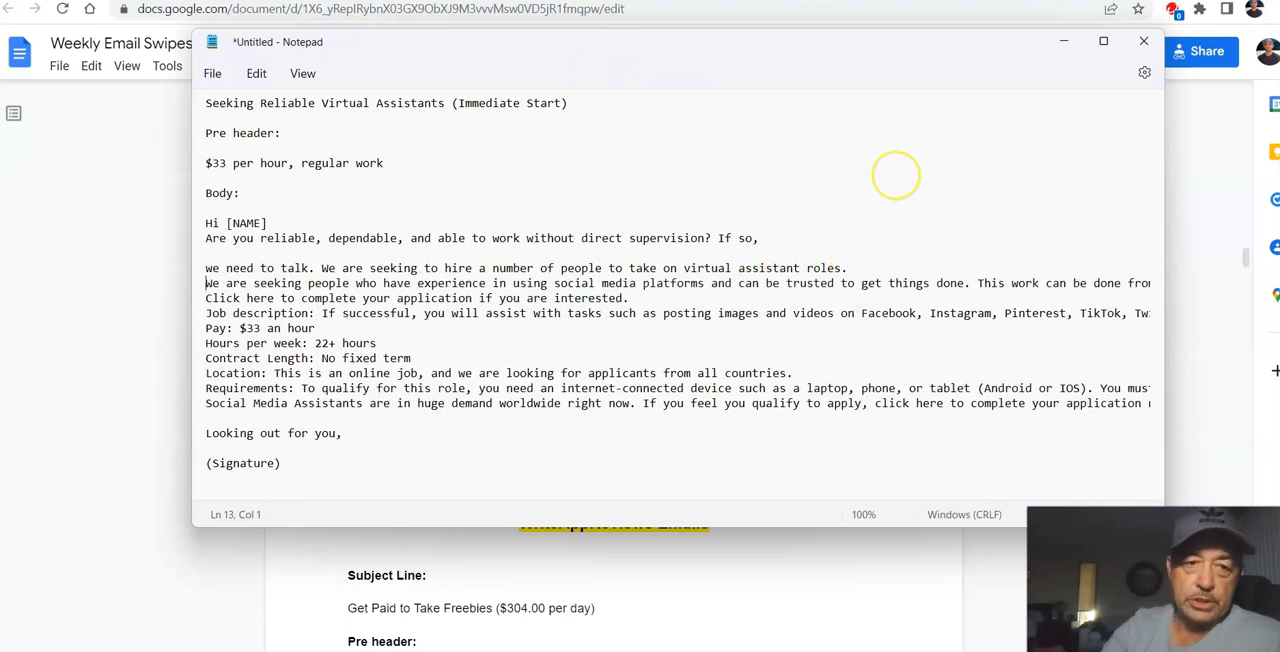
left_click(977, 299)
key("Return")
key("Return")
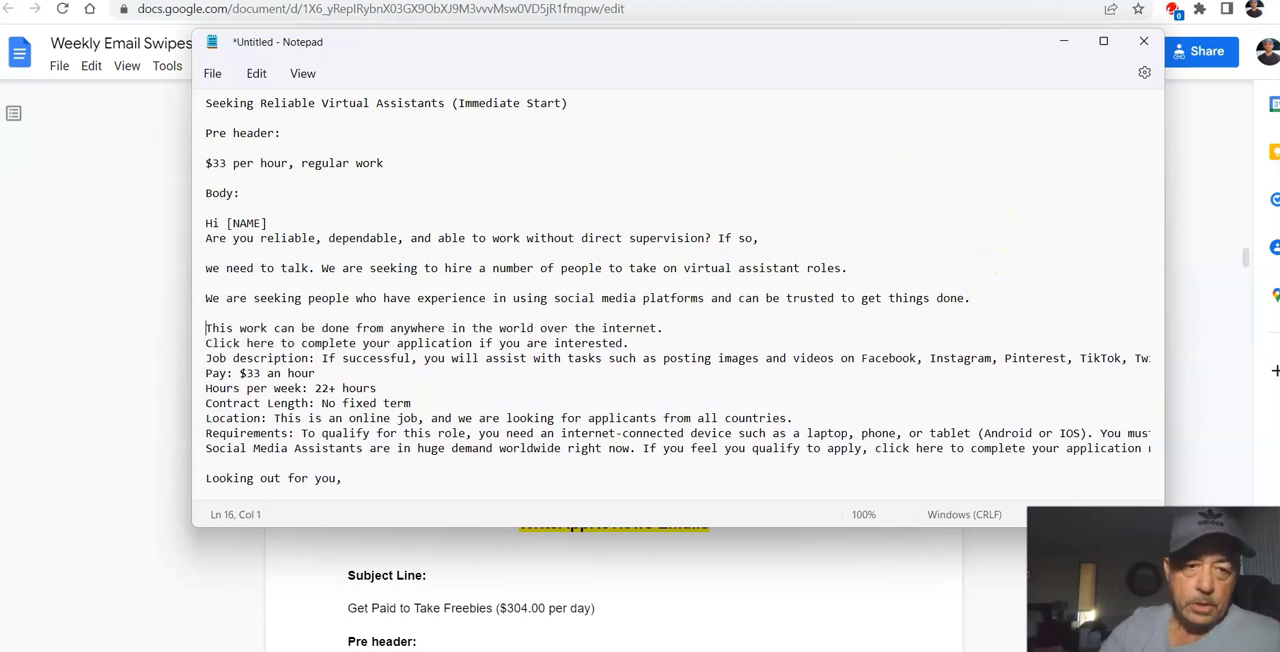
Step: Add blank lines after the "over the internet." sentence, the "Hi [NAME]" greeting and the "Click here to complete your application" line
left_click(670, 332)
key("Return")
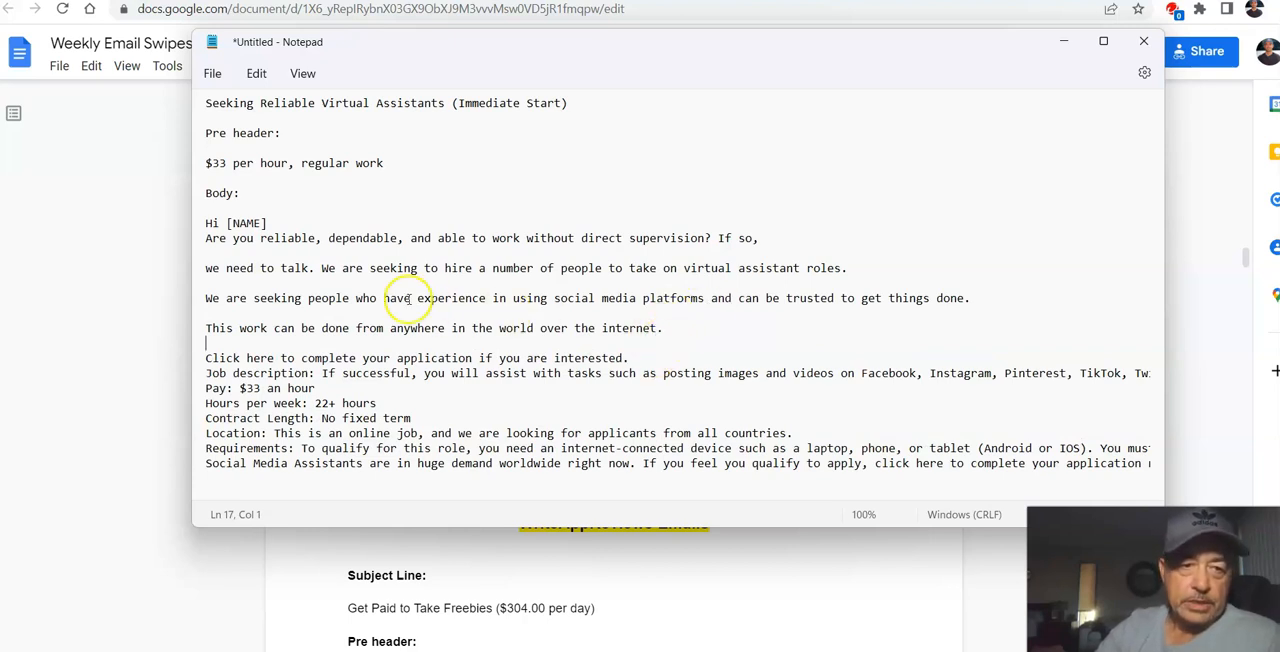
left_click(283, 213)
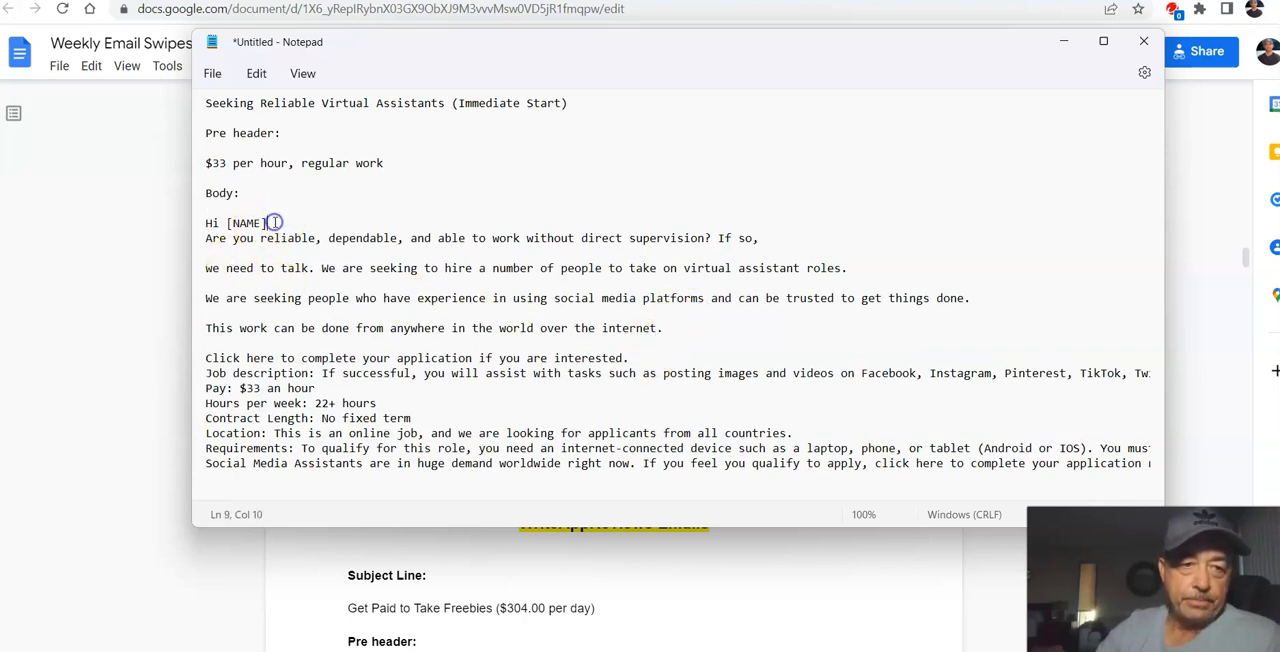
key("Return")
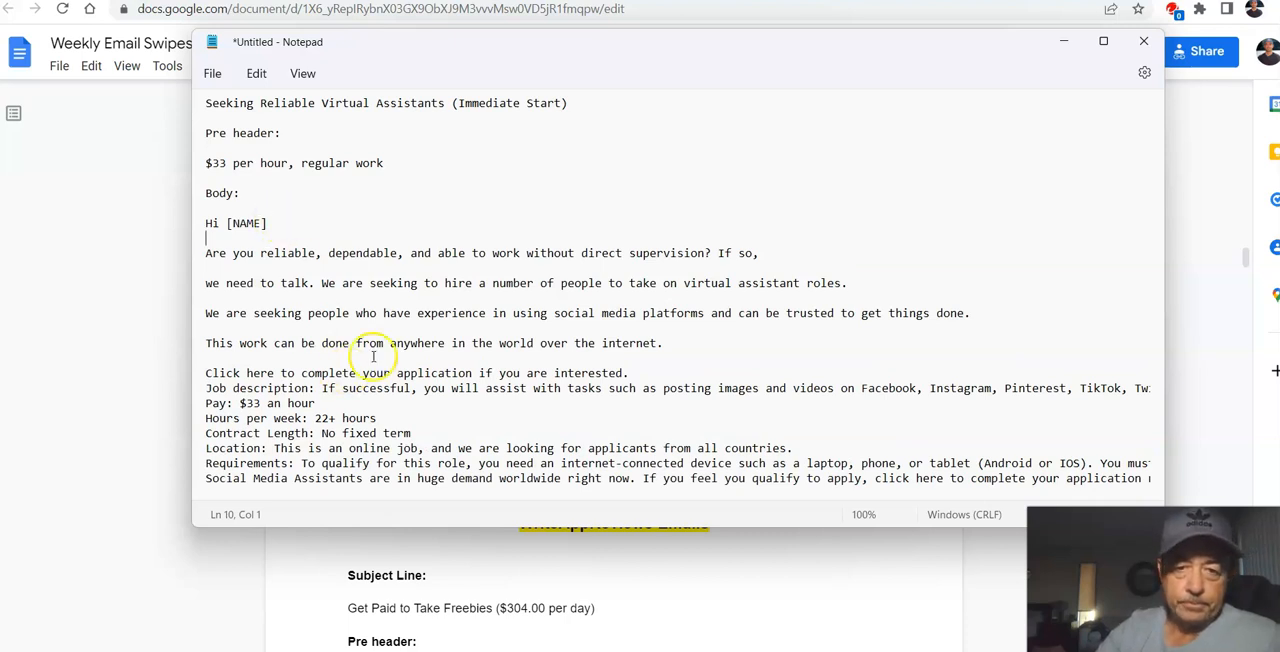
left_click(637, 373)
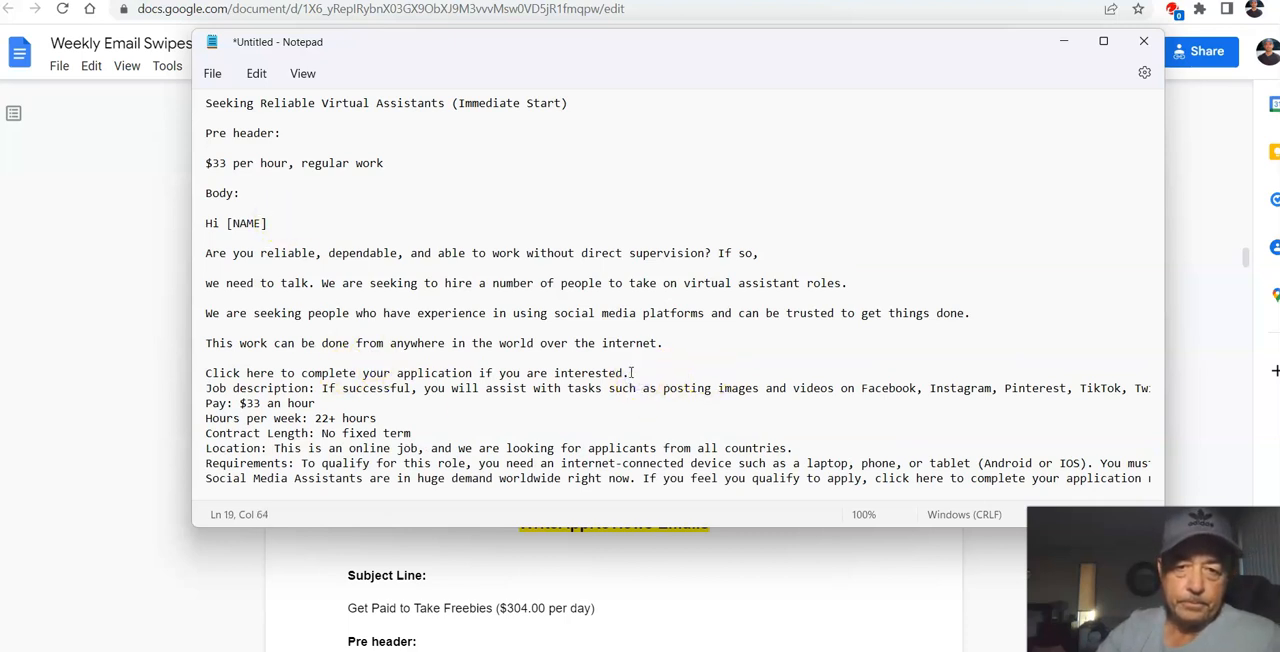
key("Return")
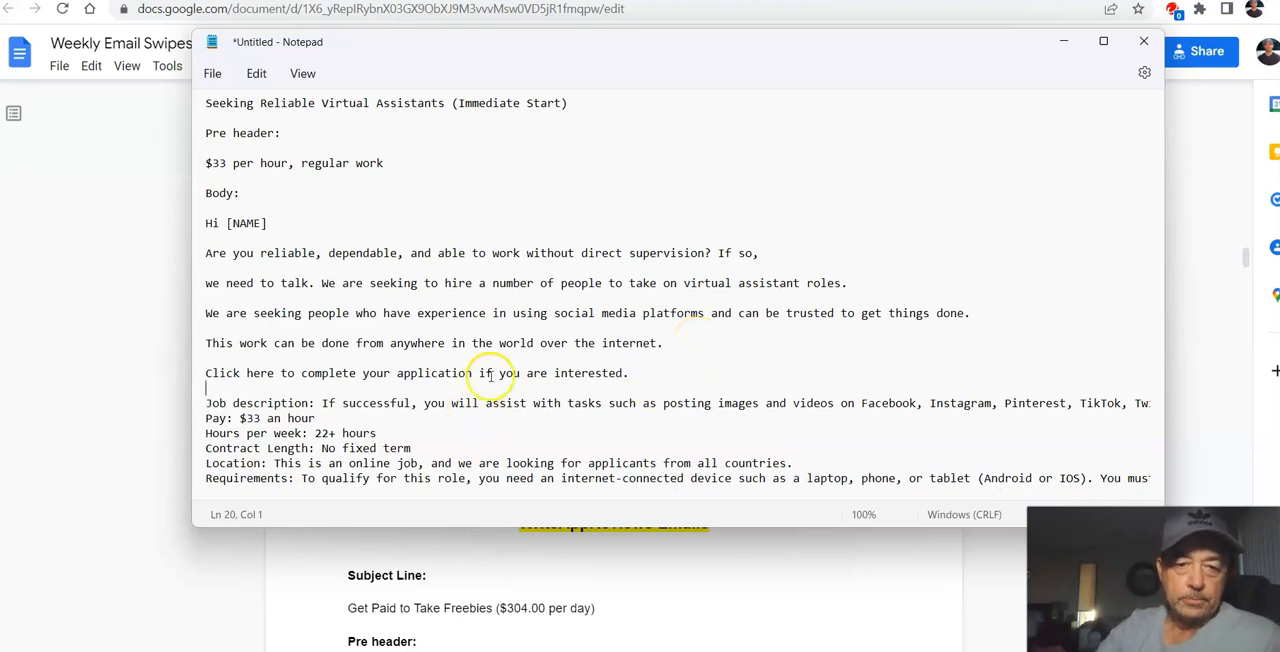
Step: Delete the email text from the job description through the signature, keeping the hoplink
scroll(490, 370, "down", 3)
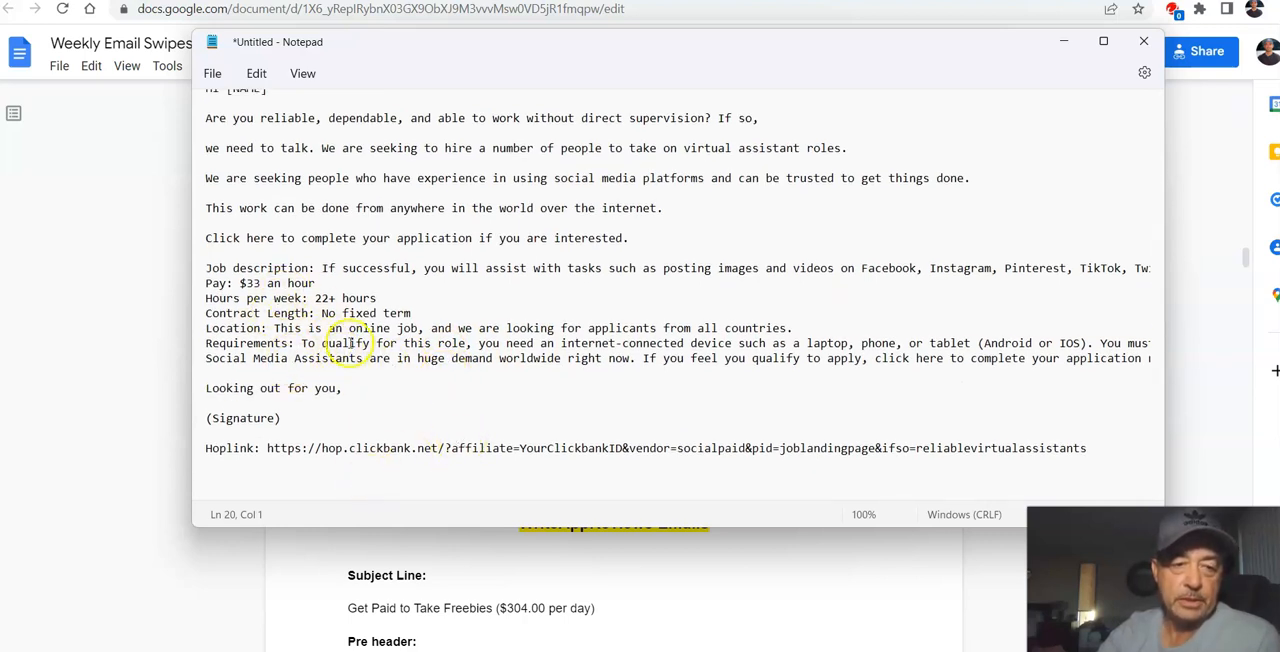
triple_click(210, 270)
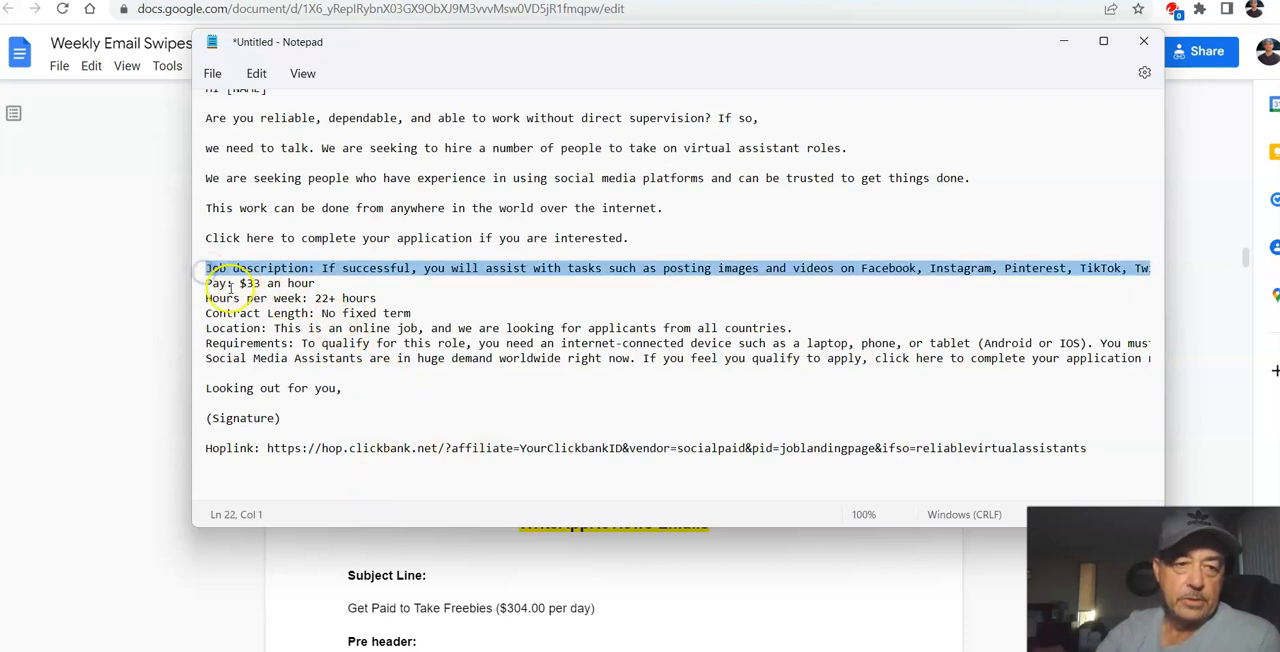
left_click(260, 313)
triple_click(205, 270)
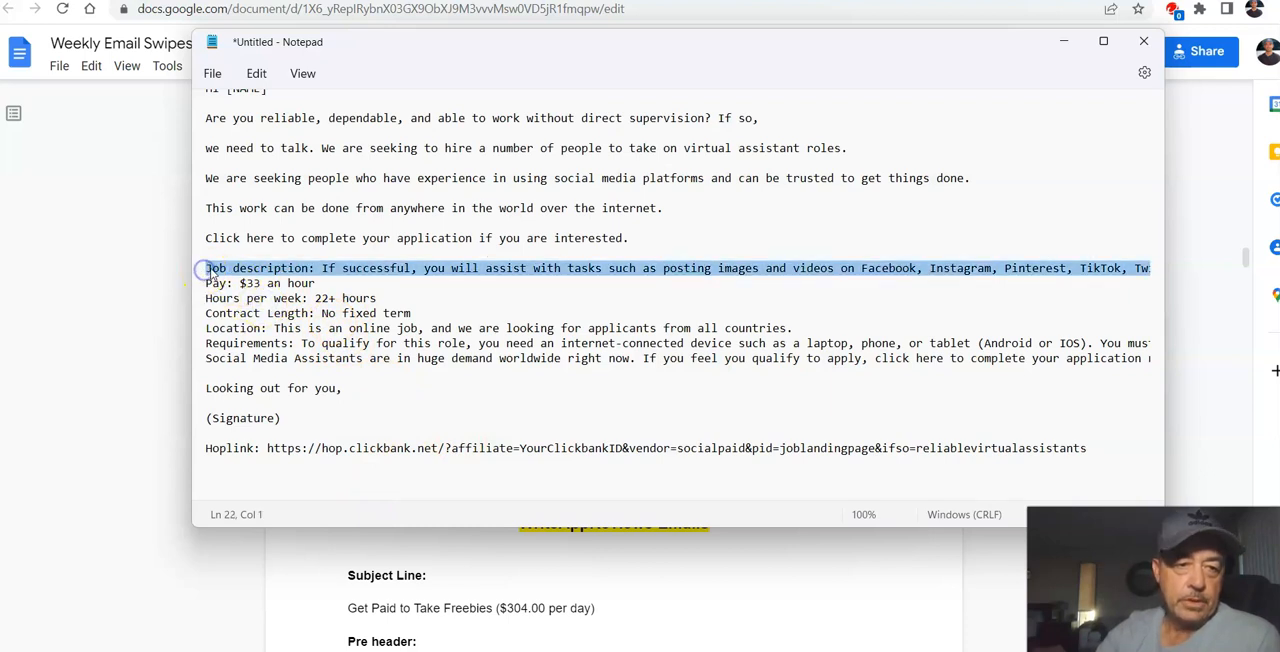
triple_click(205, 285)
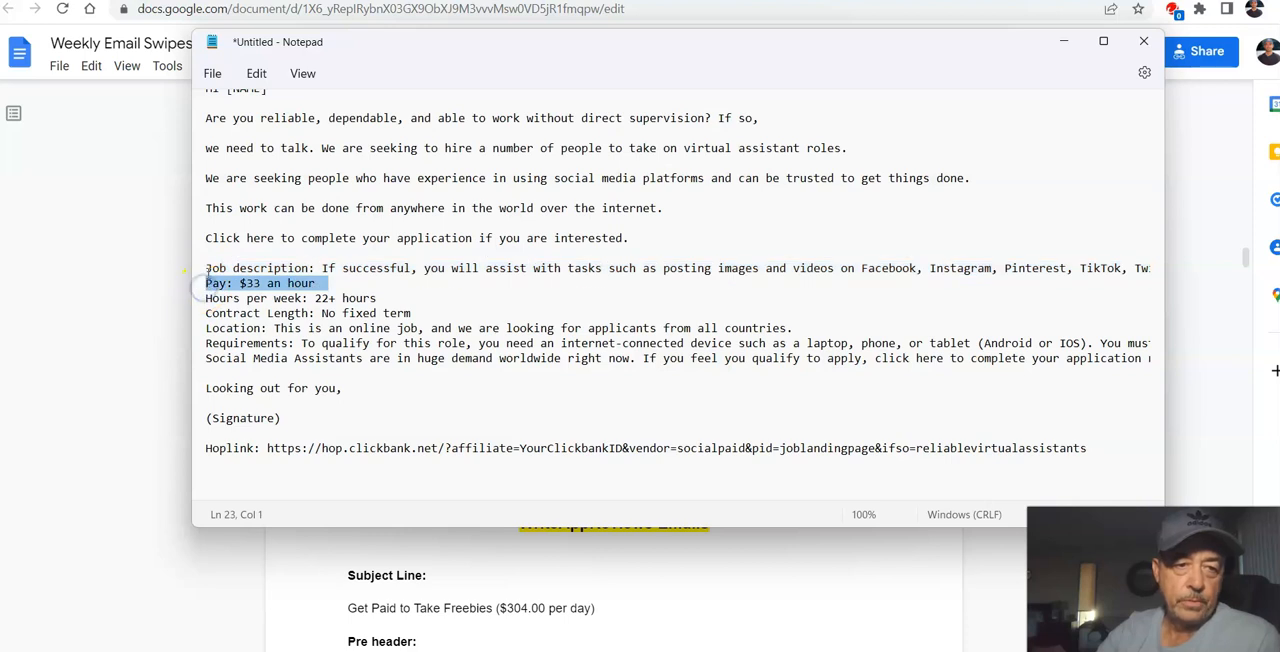
left_click(342, 349)
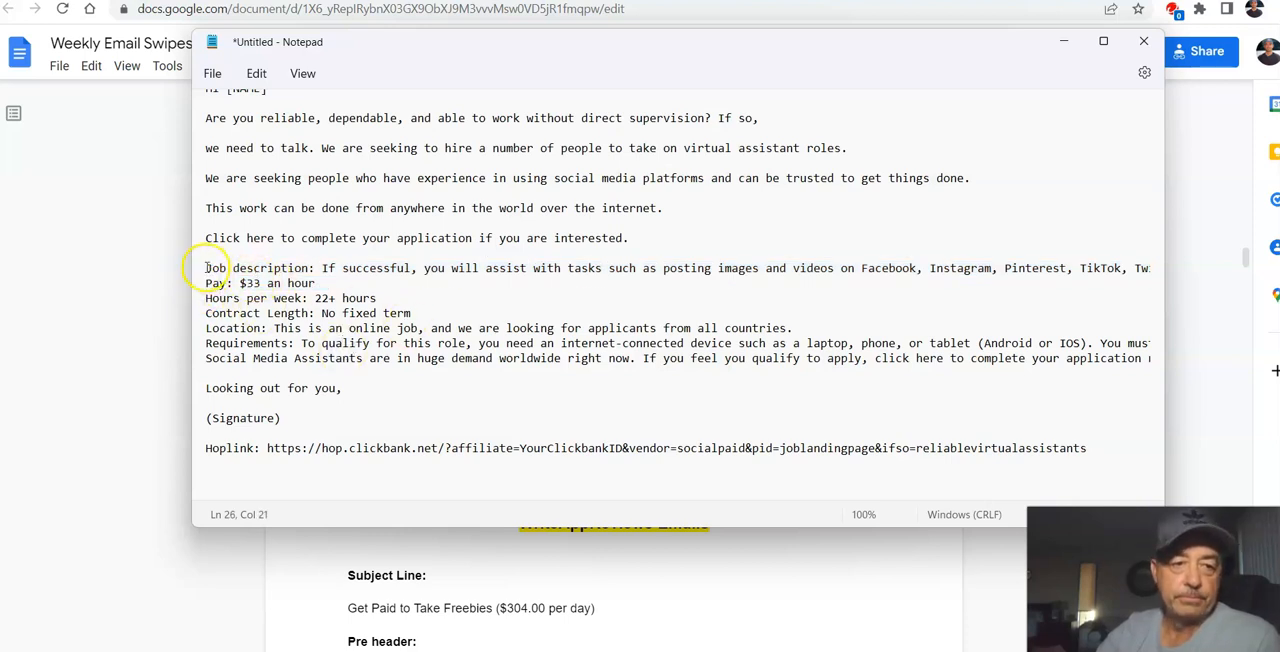
mouse_move(205, 268)
left_mouse_down()
mouse_move(500, 360)
mouse_move(530, 397)
mouse_move(540, 443)
mouse_move(609, 433)
left_mouse_up()
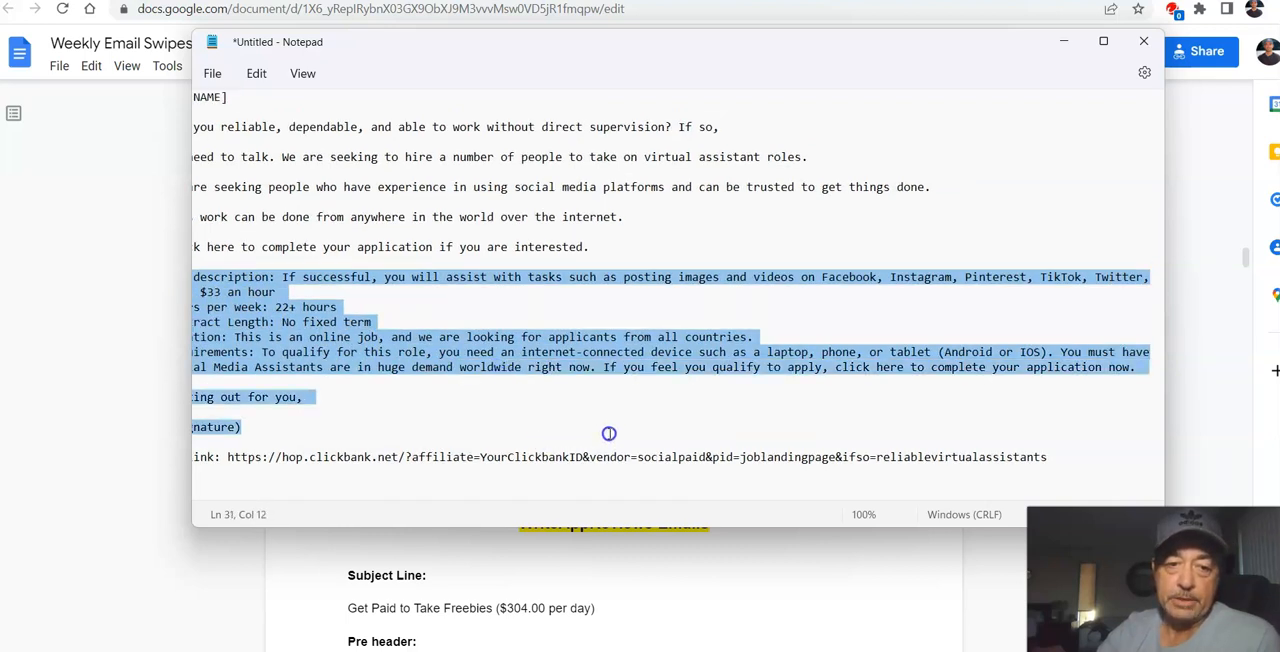
scroll(525, 406, "down", 1)
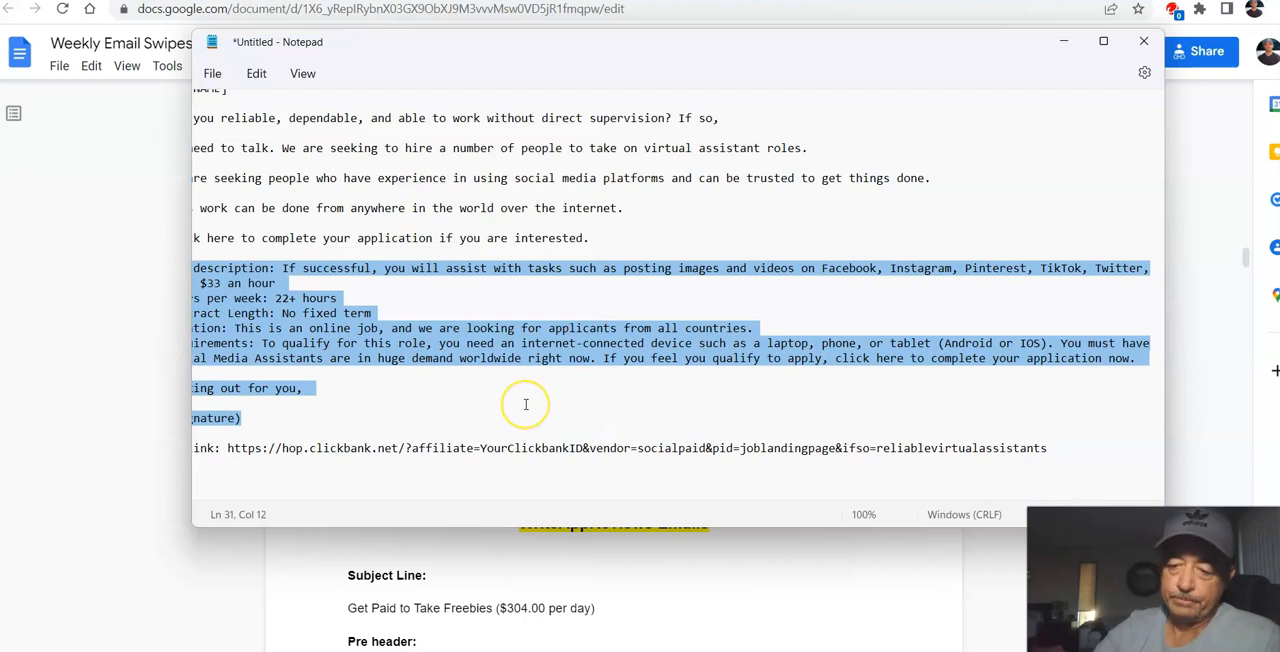
key("Delete")
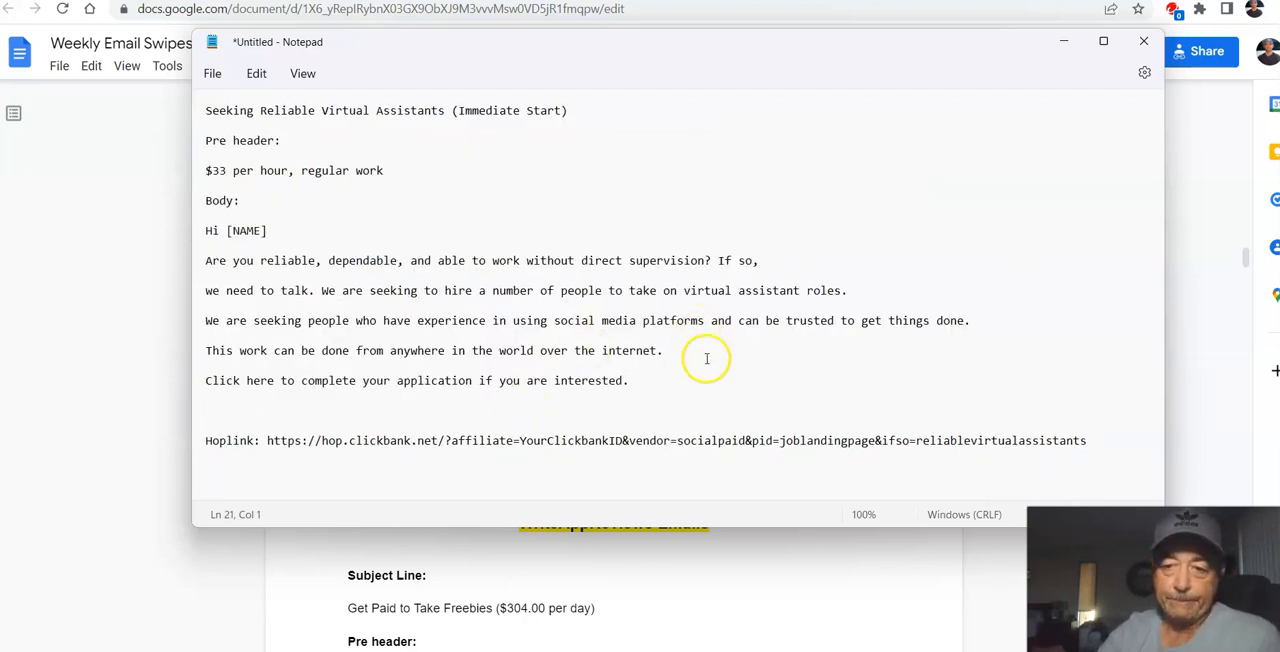
Step: Replace the "YourClickbankID" placeholder in the hoplink with the affiliate's own ClickBank ID
left_click(456, 471)
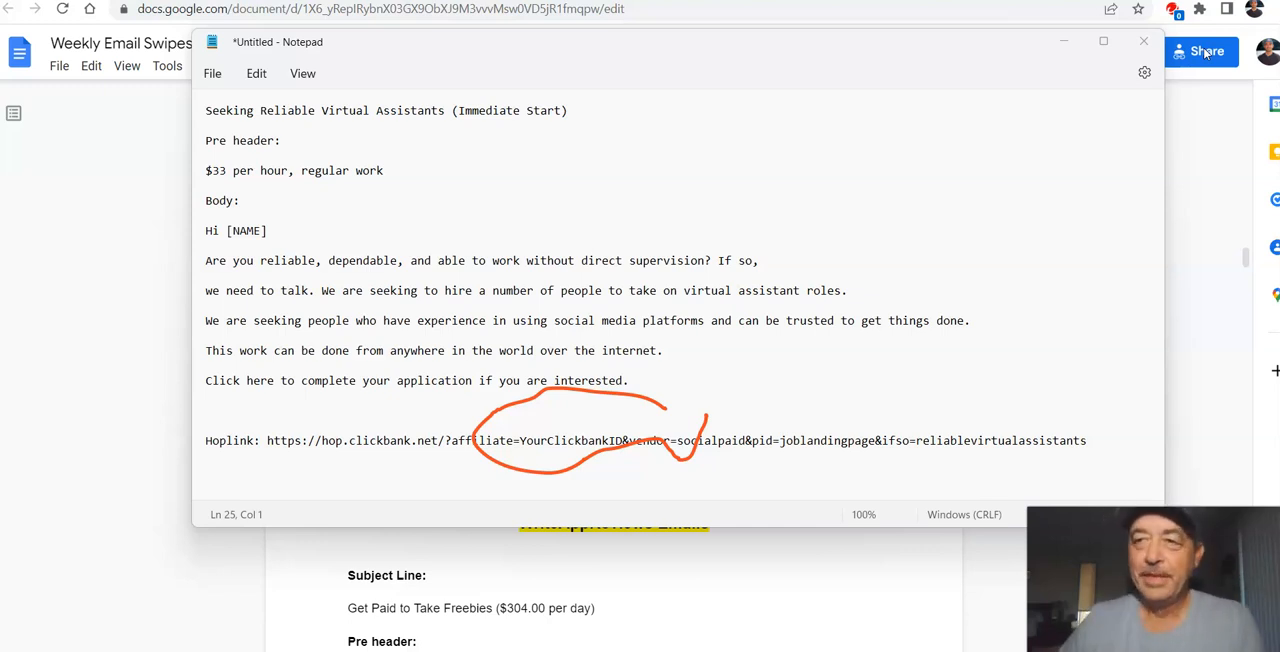
key("Escape")
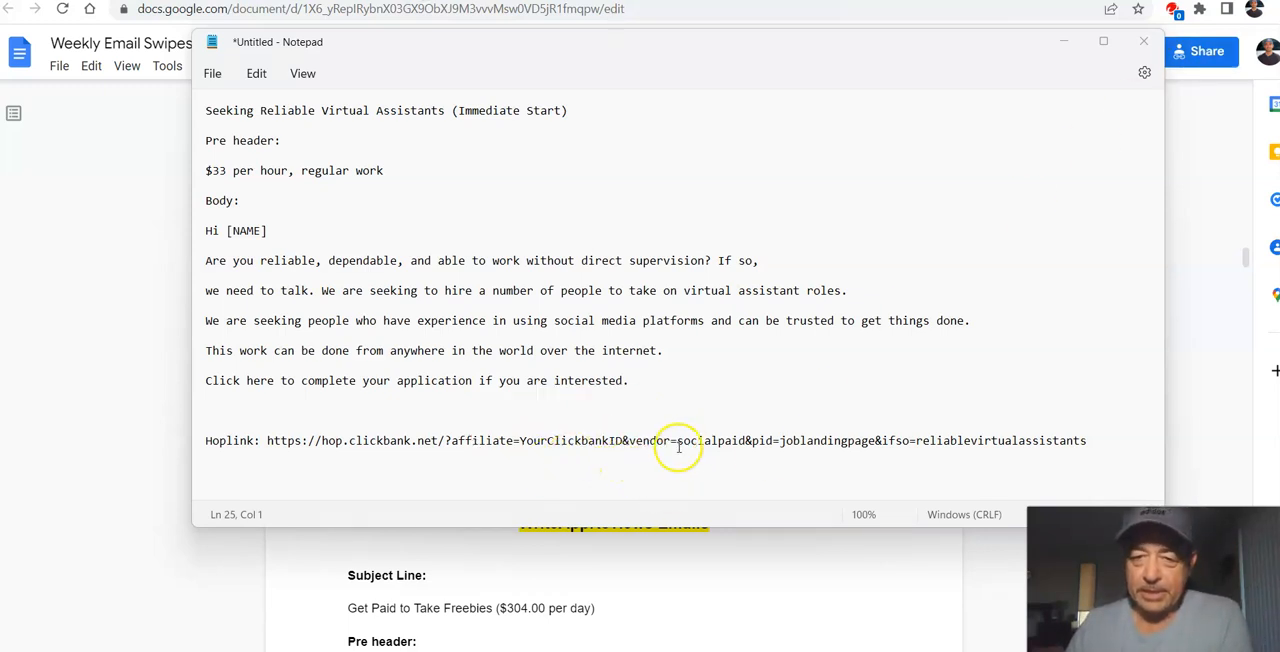
left_click(622, 441)
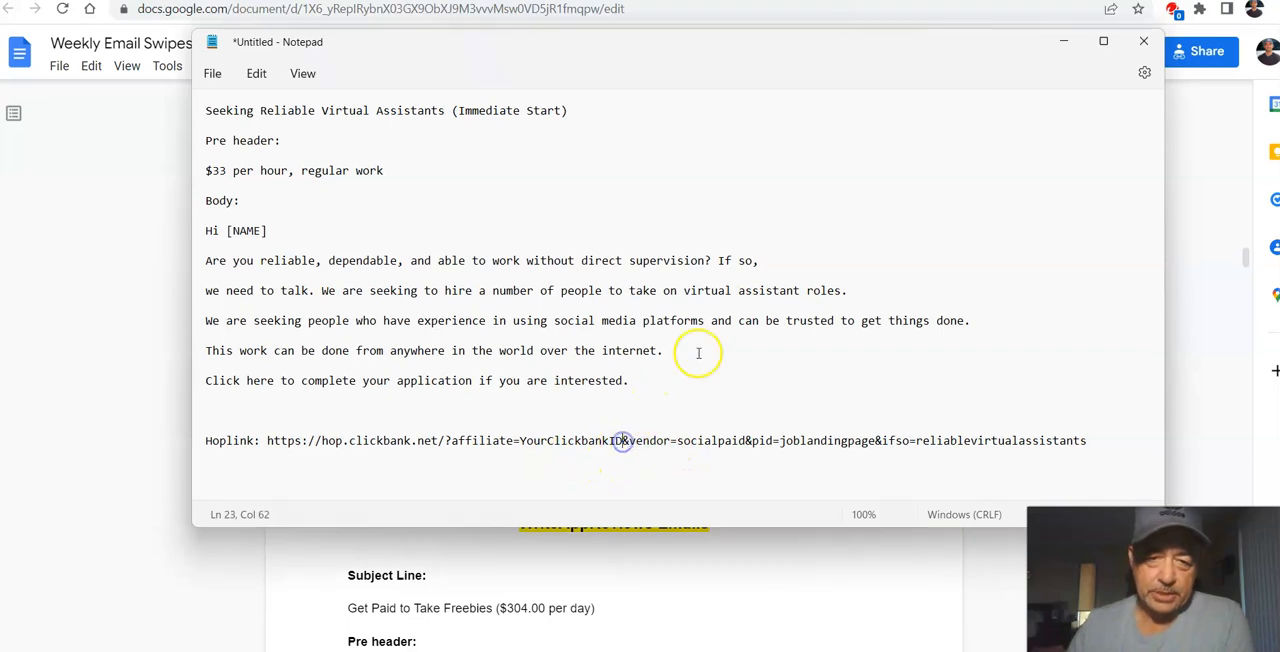
key("BackSpace")
key("BackSpace")
key("BackSpace")
key("BackSpace")
key("BackSpace")
key("BackSpace")
key("BackSpace")
key("BackSpace")
key("BackSpace")
key("BackSpace")
key("BackSpace")
key("BackSpace")
key("BackSpace")
key("BackSpace")
key("BackSpace")
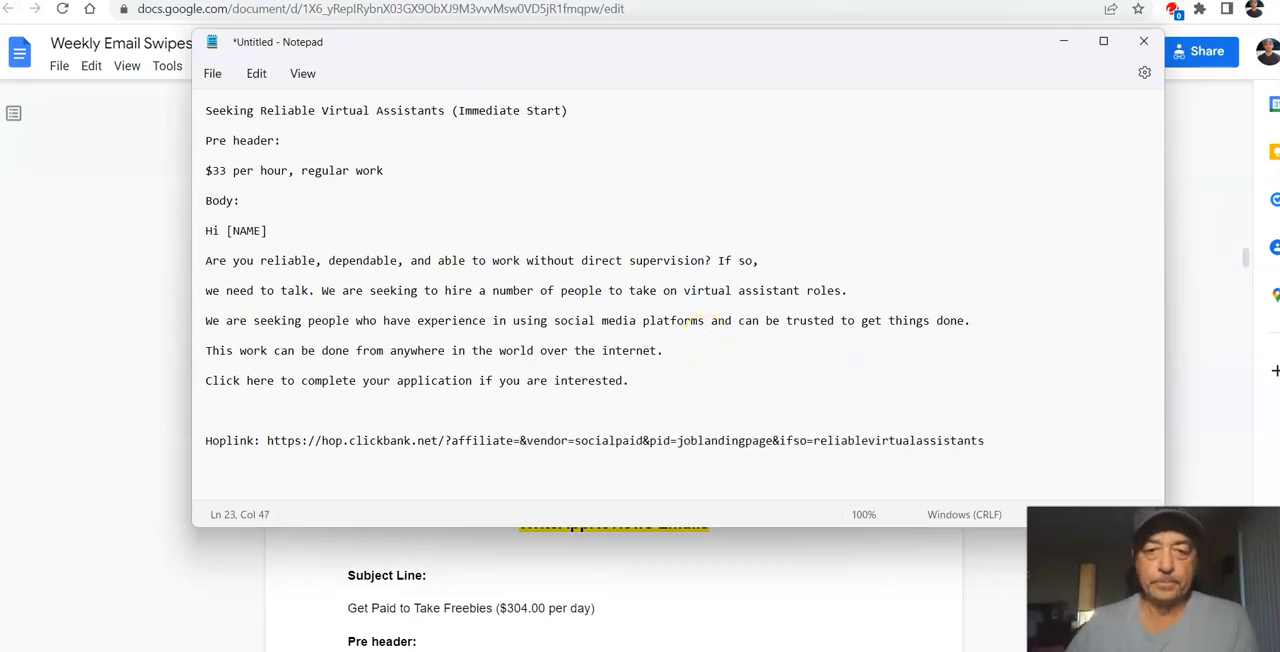
type("??????")
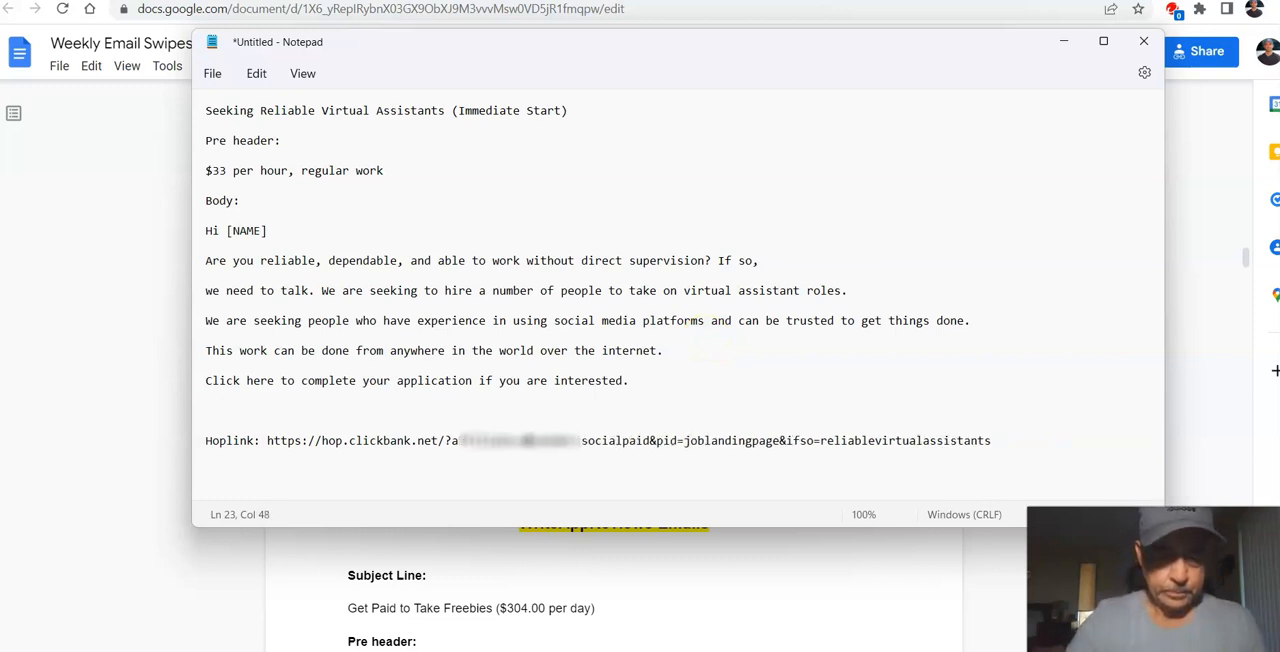
type("???")
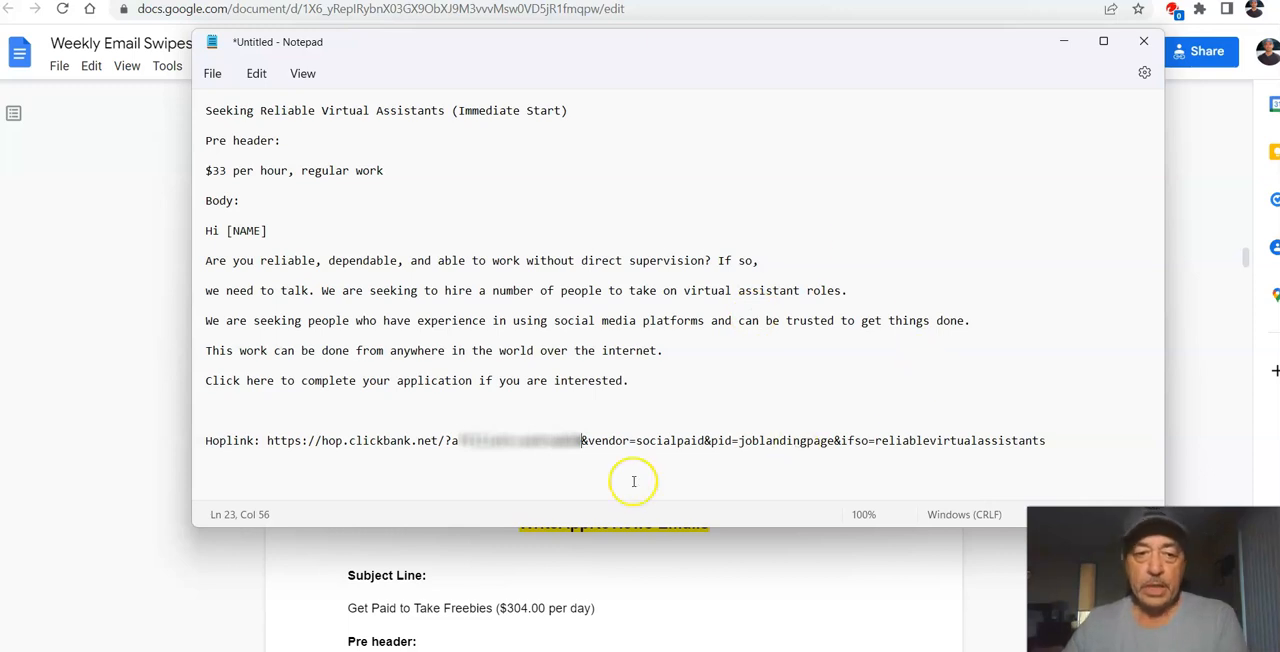
Step: Append the tracking parameter "&tid=MLGS1Oct8" to the end of the hoplink
left_click(1047, 440)
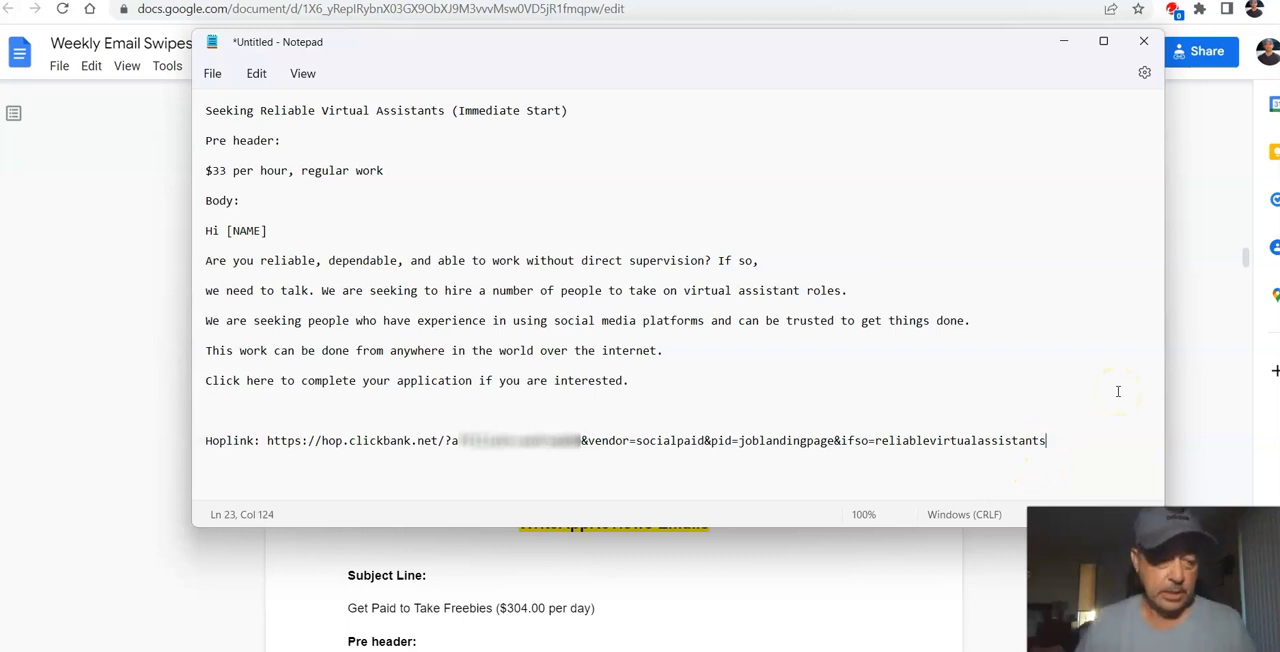
type("&tid=MLGS1Oct8")
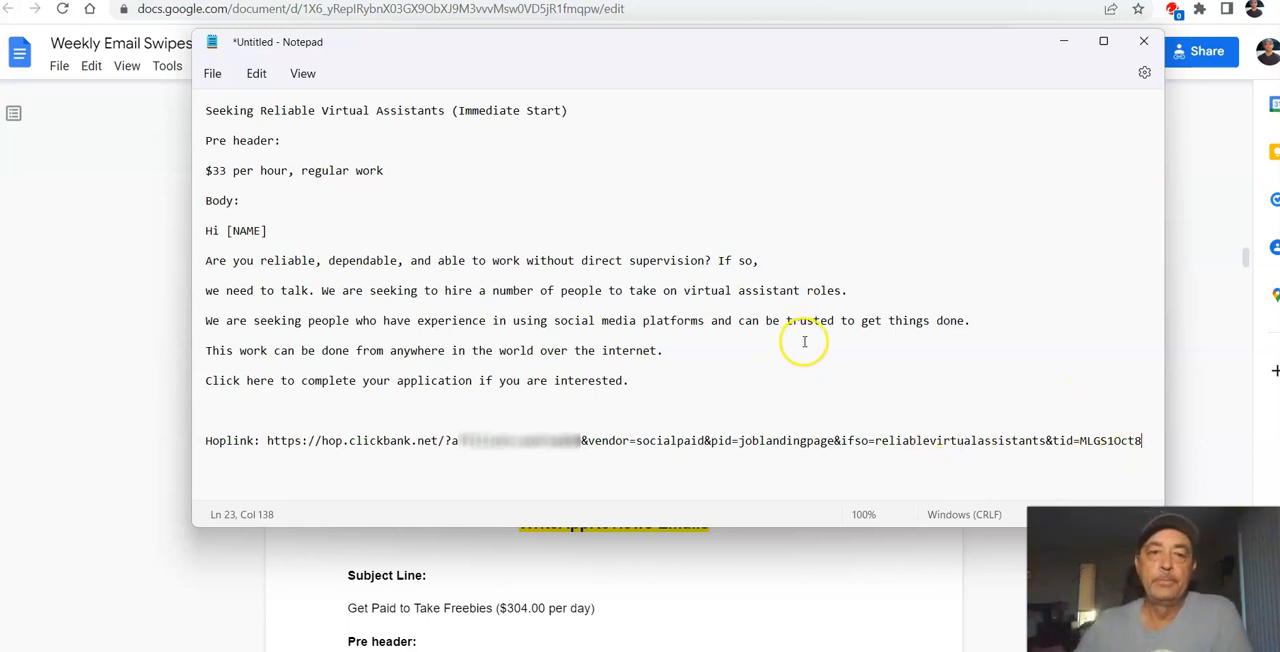
Step: Copy the subject line "Seeking Reliable Virtual Assistants (Immediate Start)" from the email swipe
left_click(451, 154)
left_click_drag(205, 110, 564, 113)
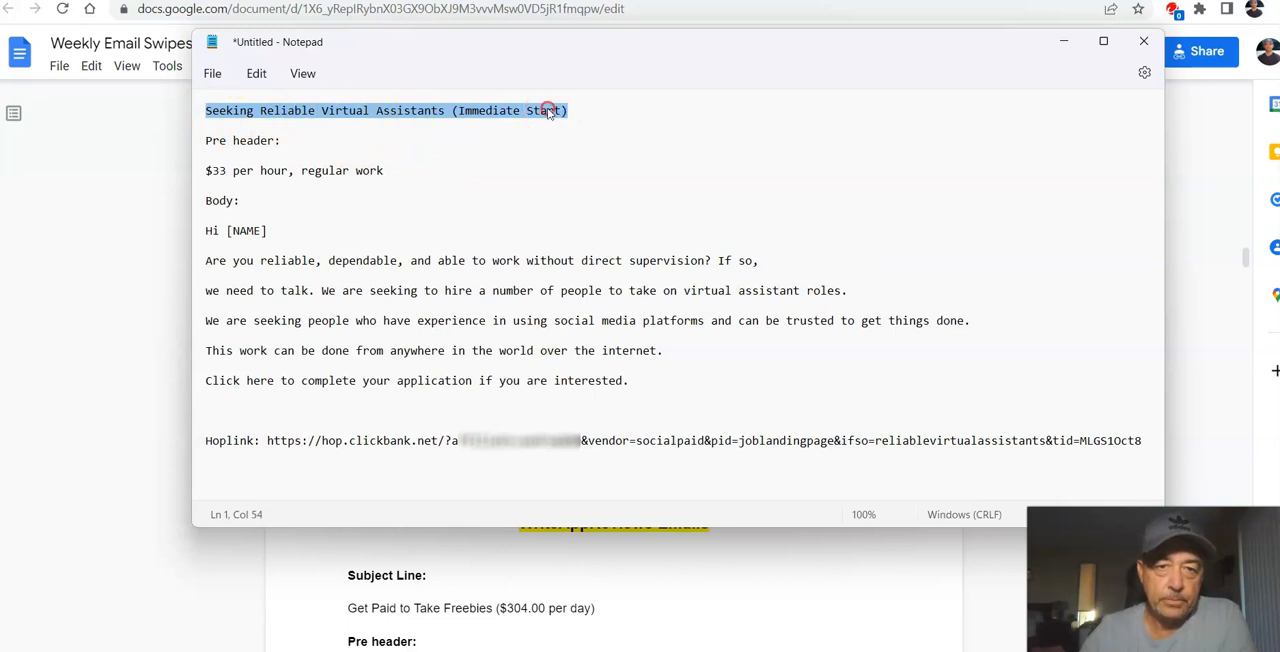
right_click(565, 108)
left_click(603, 196)
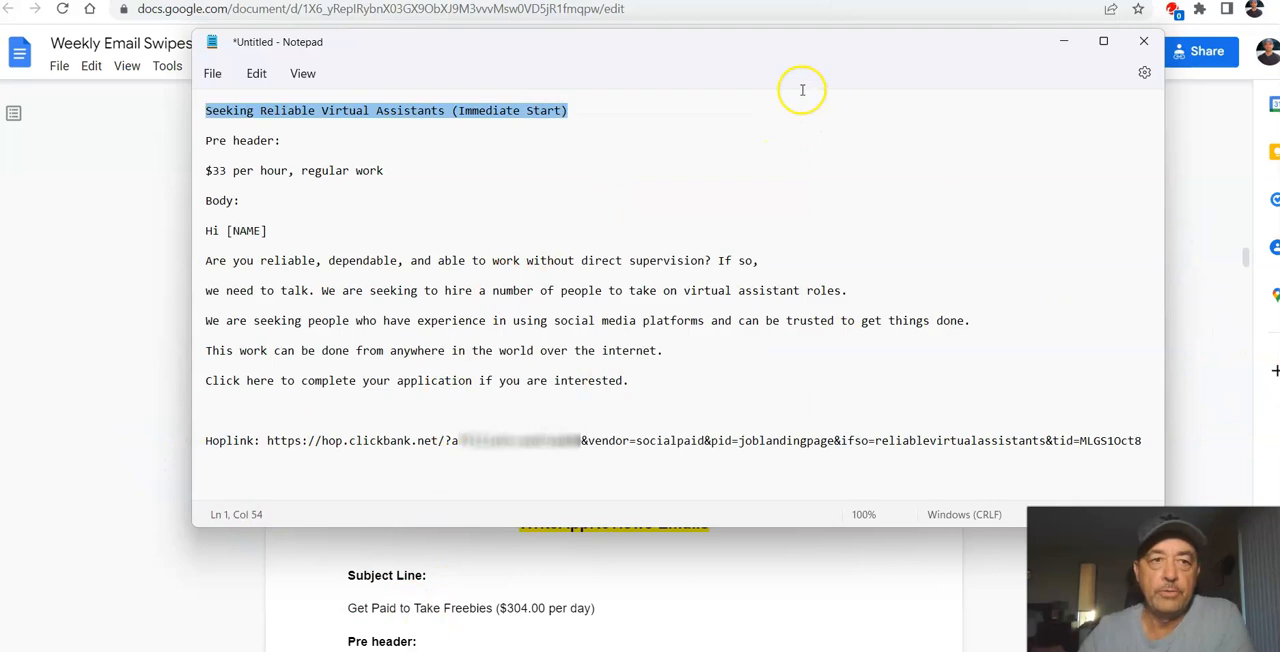
Step: Switch to the MyLeadGenSecret site, open its Mailing System and select all lead dates for the mailing
left_click(90, 3)
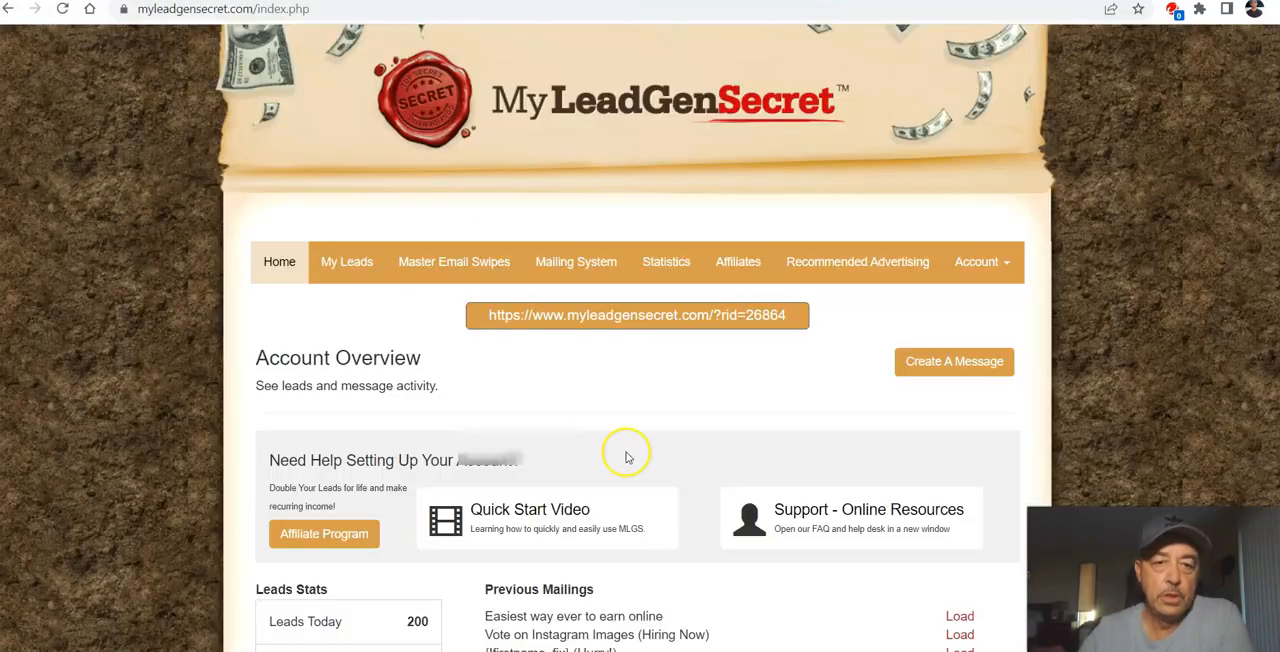
scroll(690, 330, "down", 3)
scroll(665, 347, "up", 3)
left_click(572, 261)
scroll(640, 380, "down", 4)
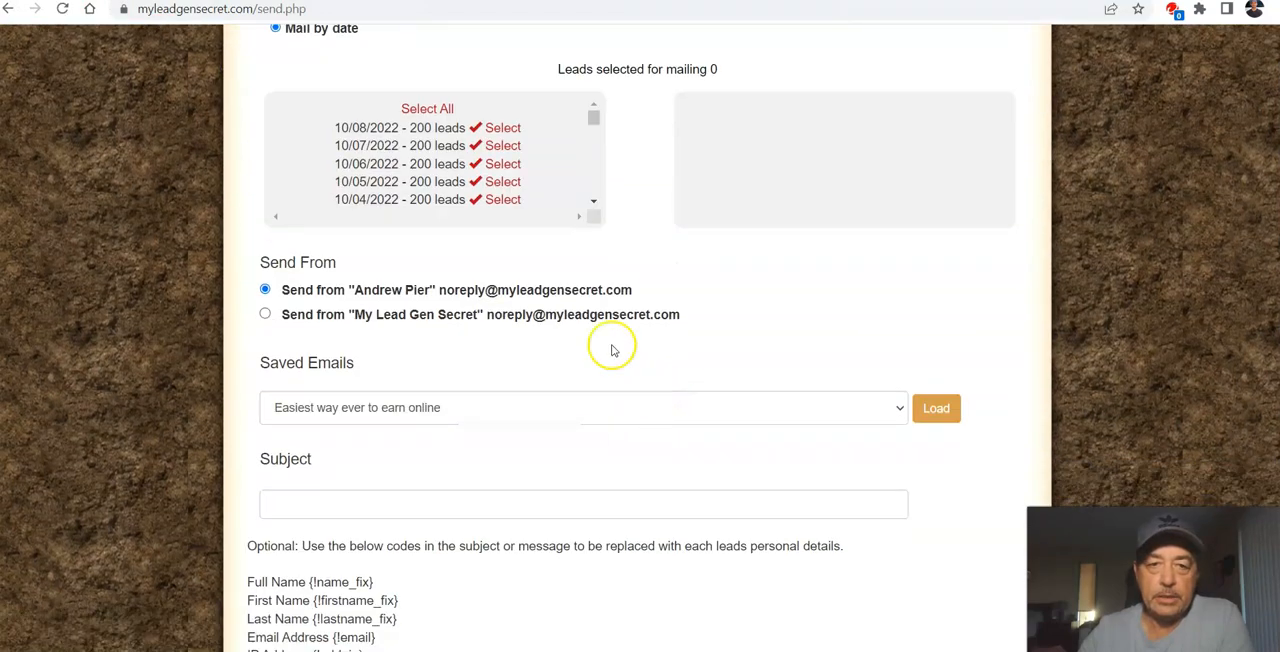
left_click(410, 108)
Step: Paste the copied line "Seeking Reliable Virtual Assistants (Immediate Start)" as the mailing's subject
scroll(620, 386, "down", 1)
scroll(620, 386, "down", 3)
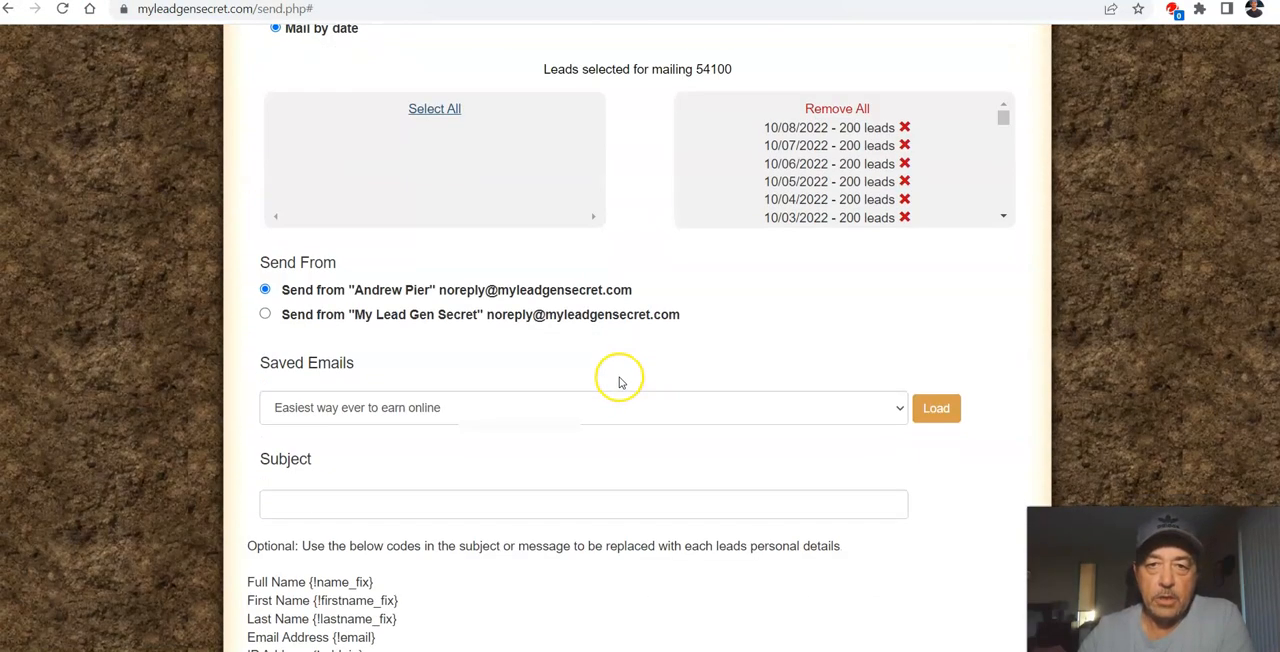
scroll(617, 186, "down", 2)
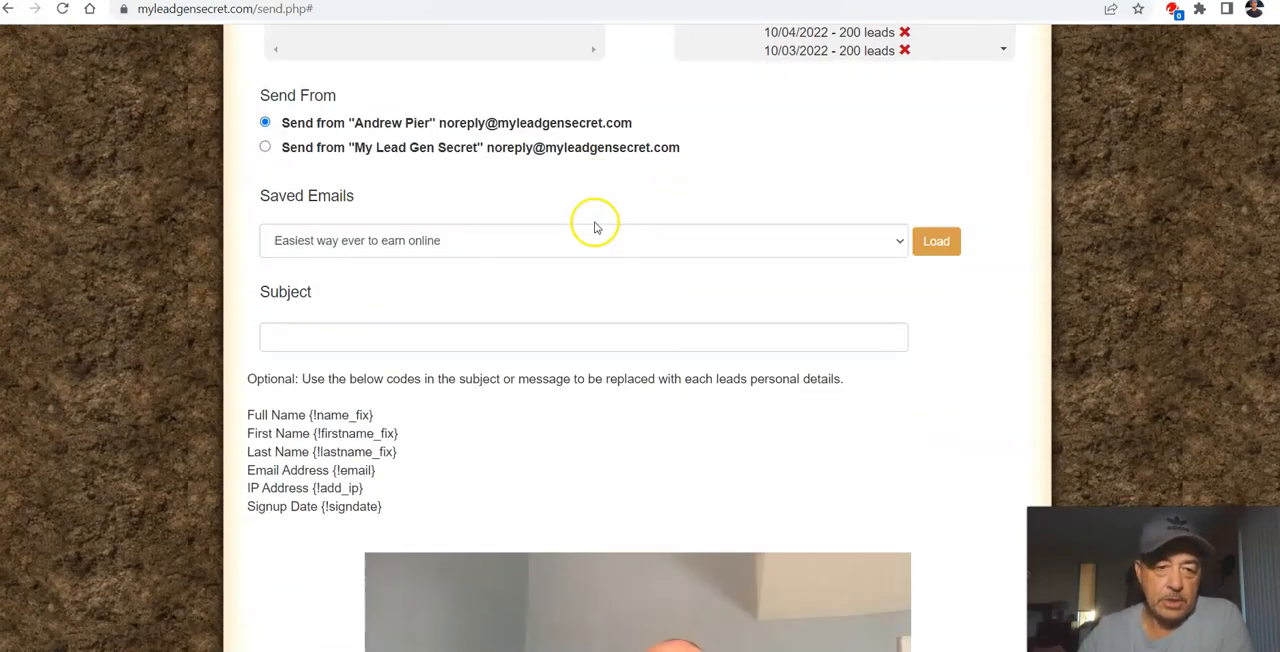
right_click(406, 334)
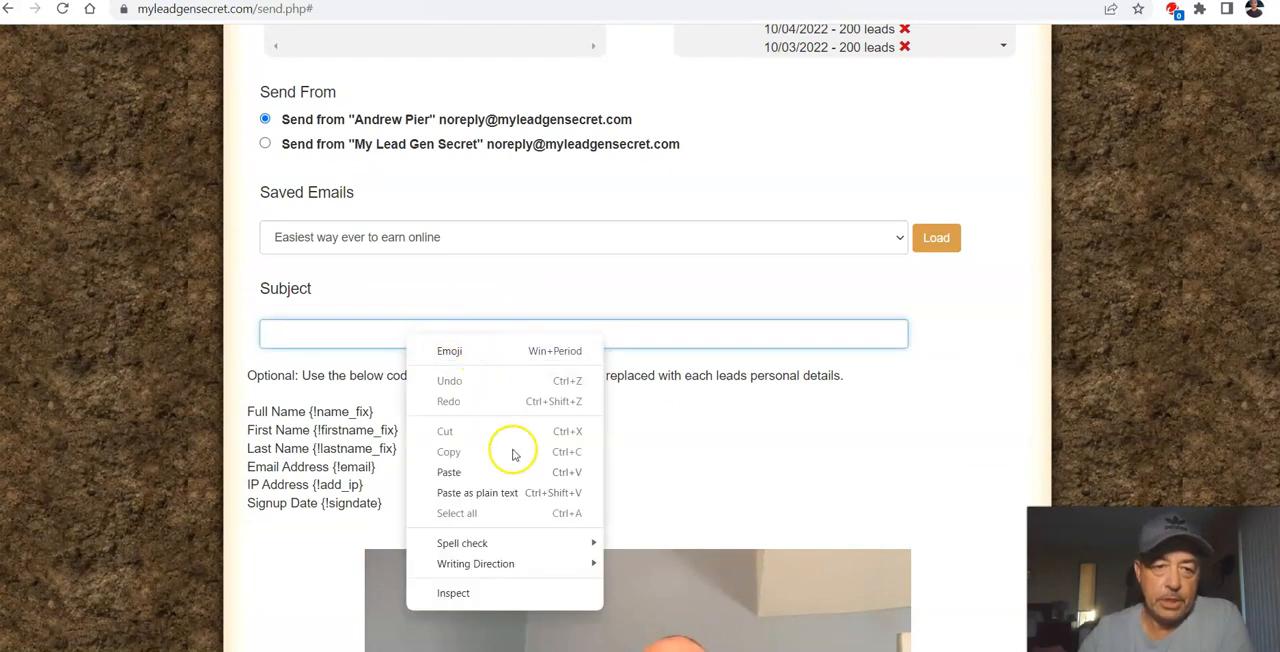
left_click(449, 472)
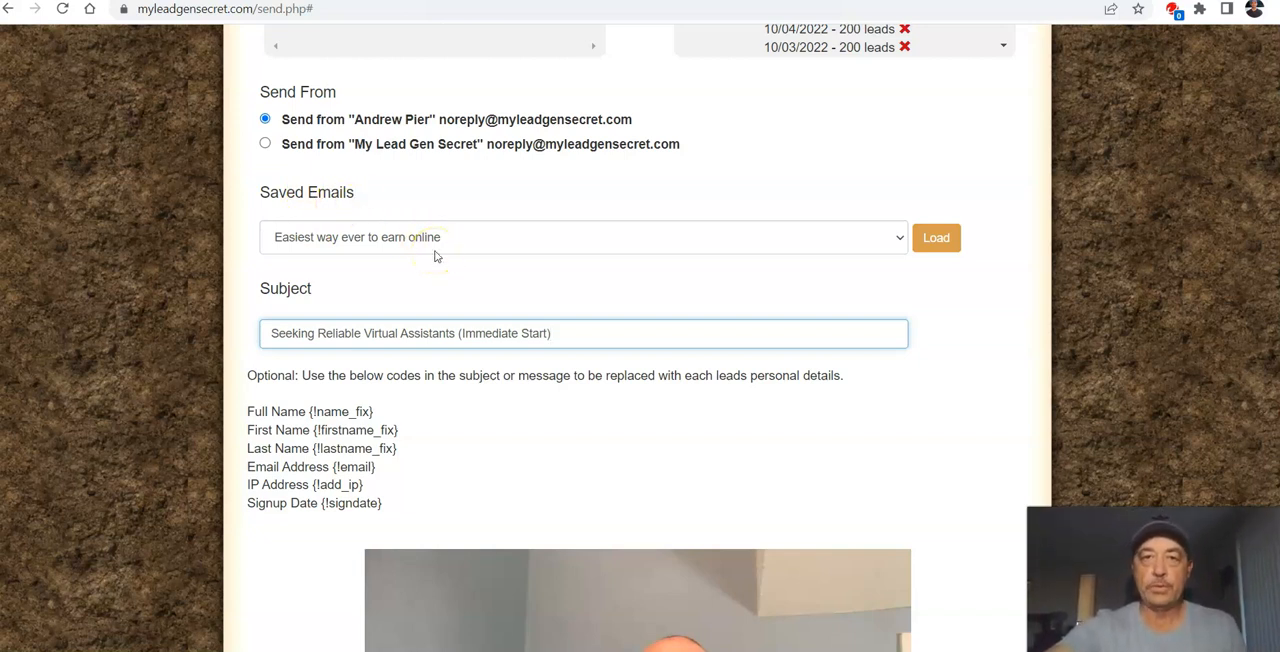
left_click(894, 240)
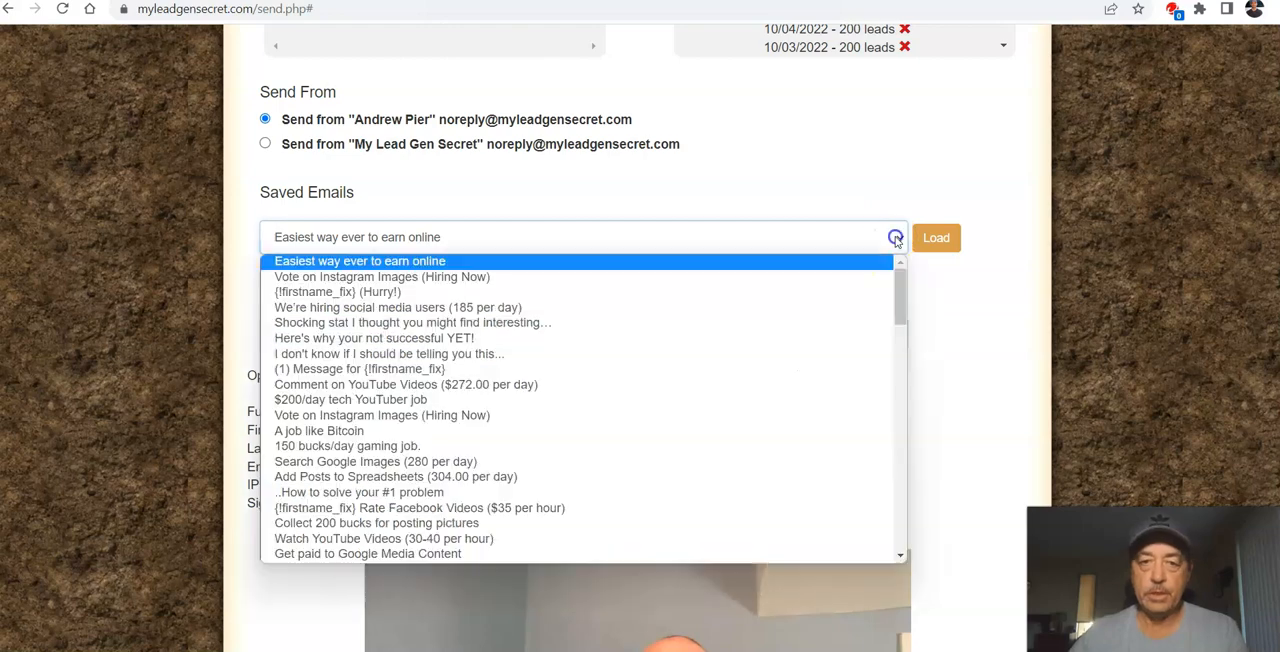
scroll(652, 405, "down", 10)
scroll(652, 400, "up", 9)
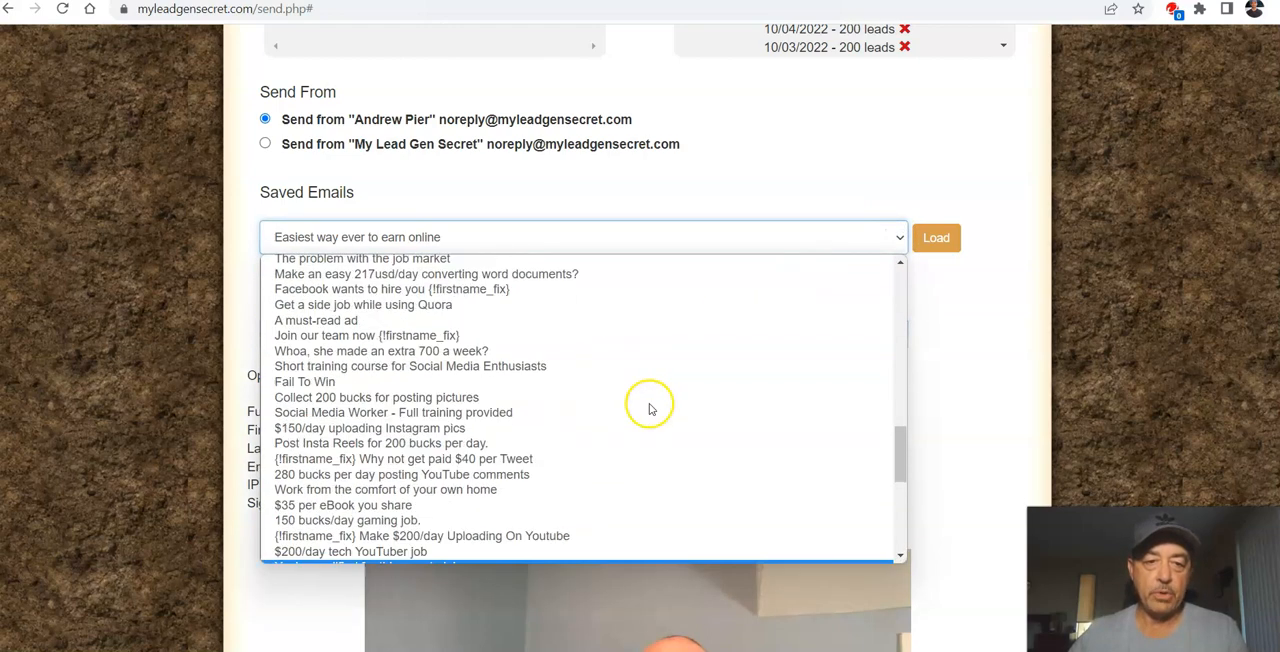
scroll(652, 397, "up", 1)
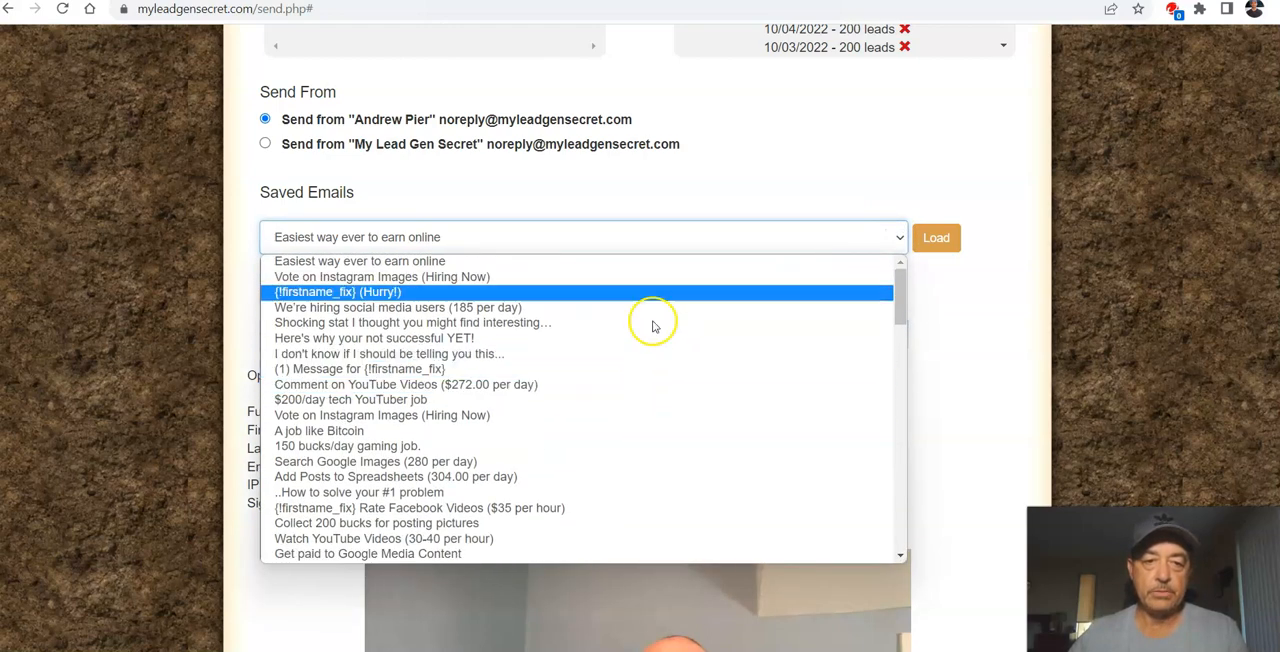
left_click(740, 157)
Step: Clear the placeholder "ATTENTION: PLEASE REPLACE THIS TEXT" notice from the email body editor
scroll(729, 341, "down", 3)
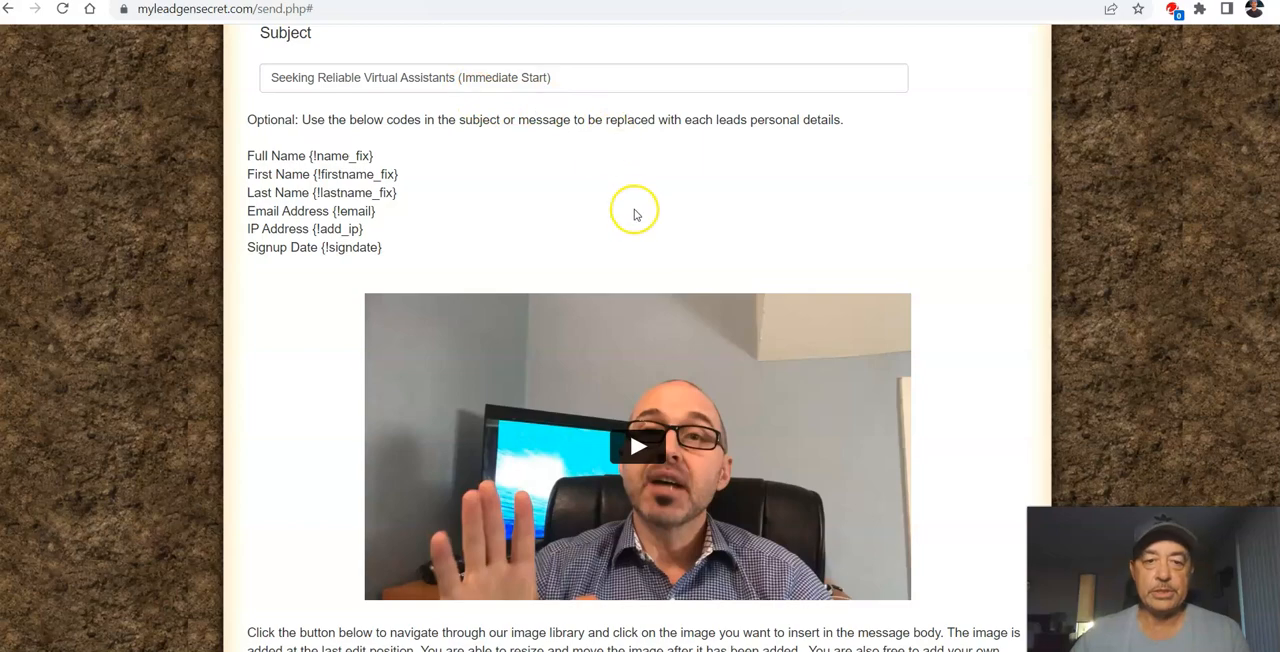
scroll(631, 220, "down", 8)
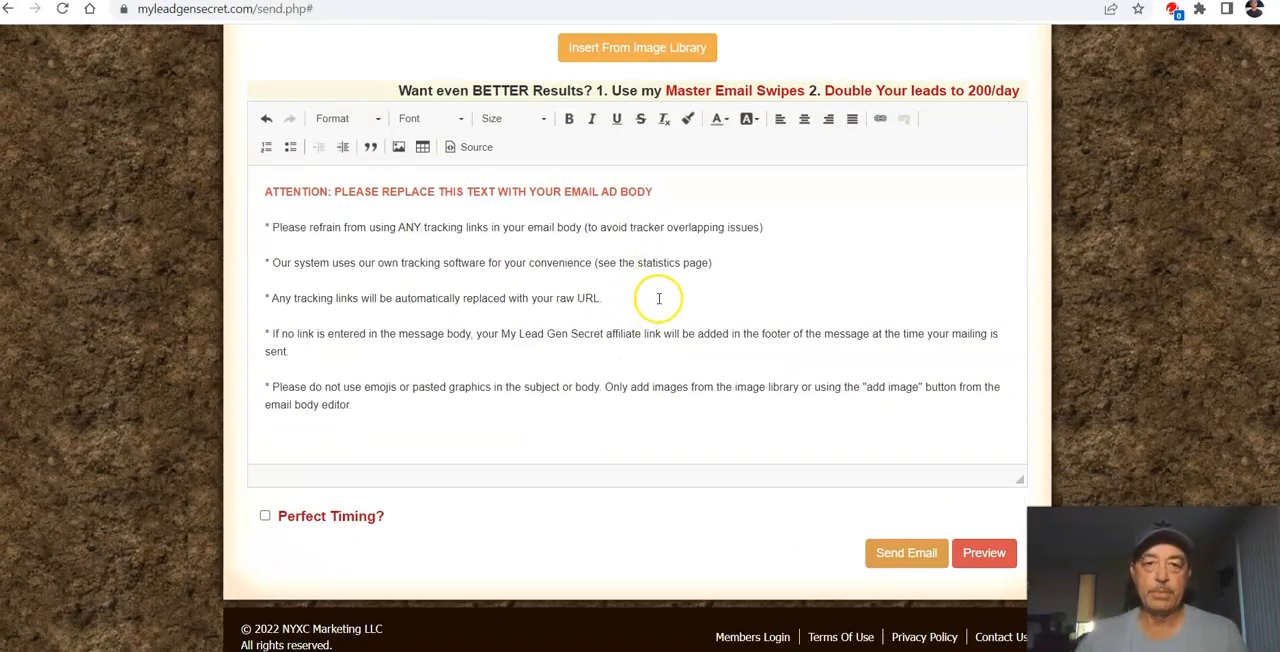
left_click(262, 191)
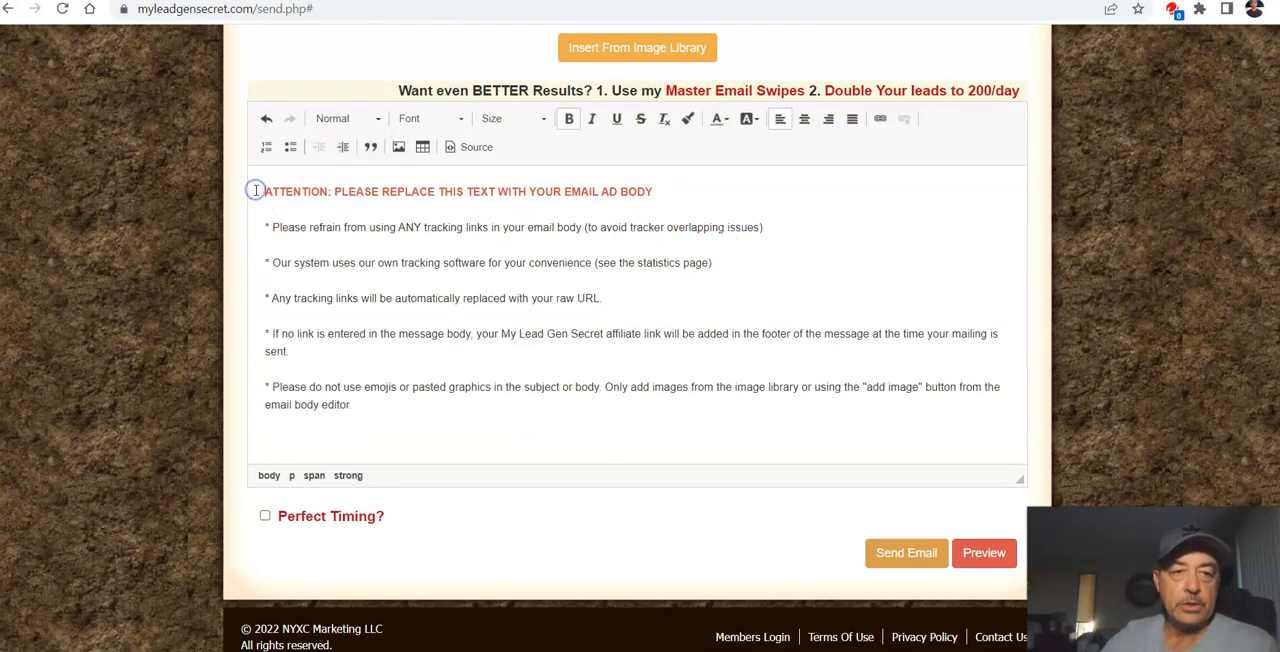
left_click(266, 120)
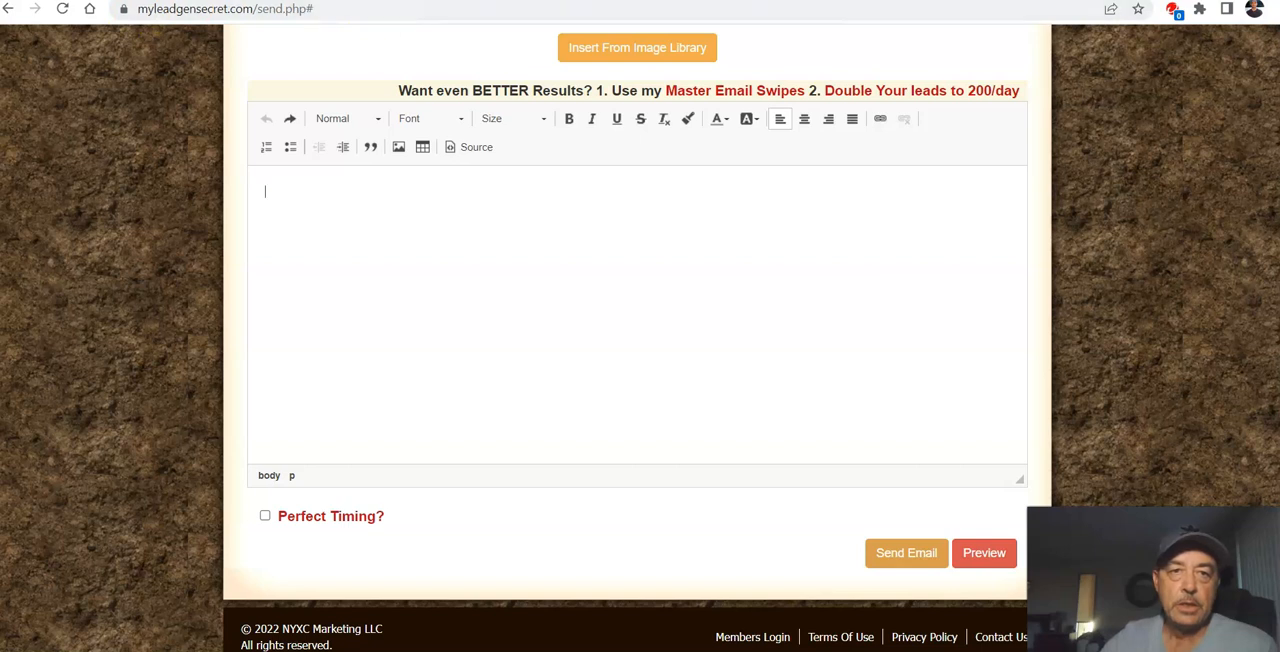
Step: Copy the pre-header "$33 per hour, regular work" from the Notepad swipe into the empty email body
left_click(520, 1)
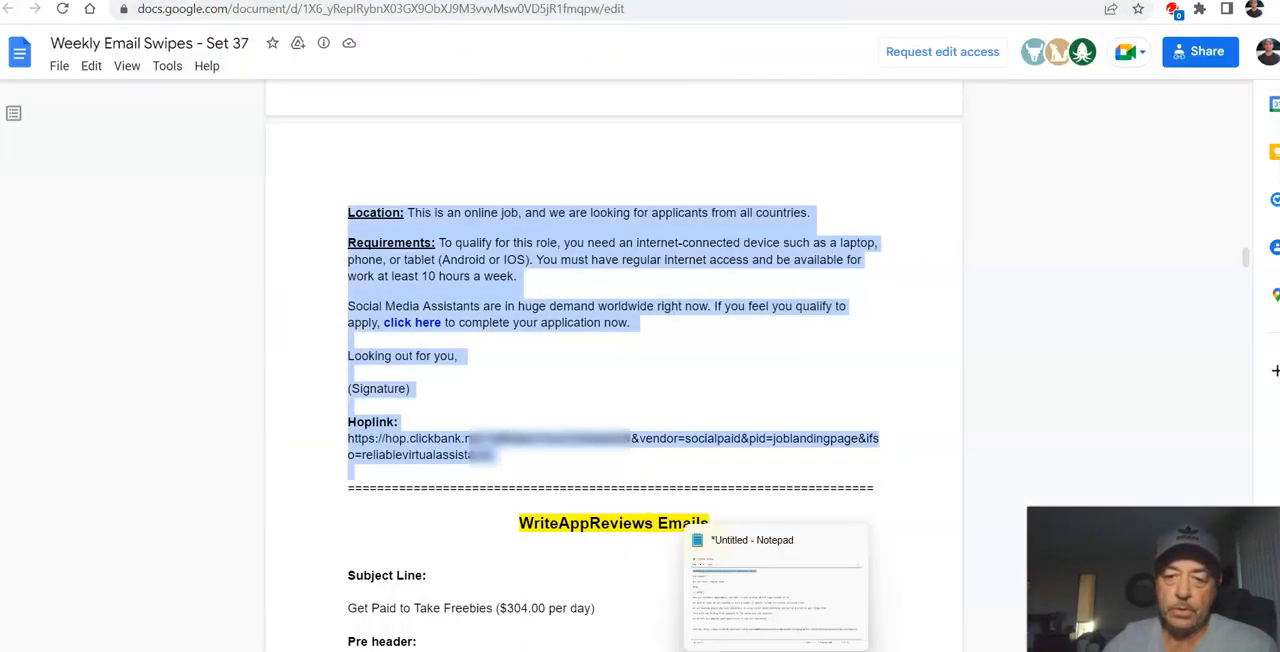
left_click(776, 650)
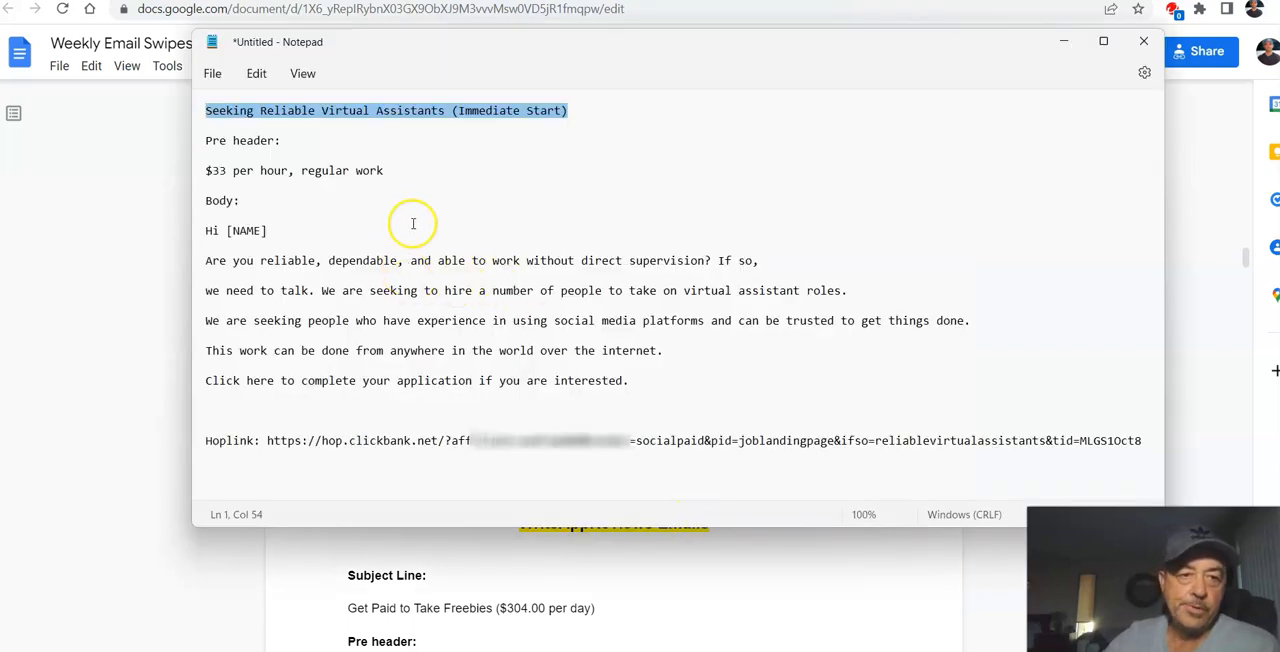
left_click_drag(207, 170, 390, 179)
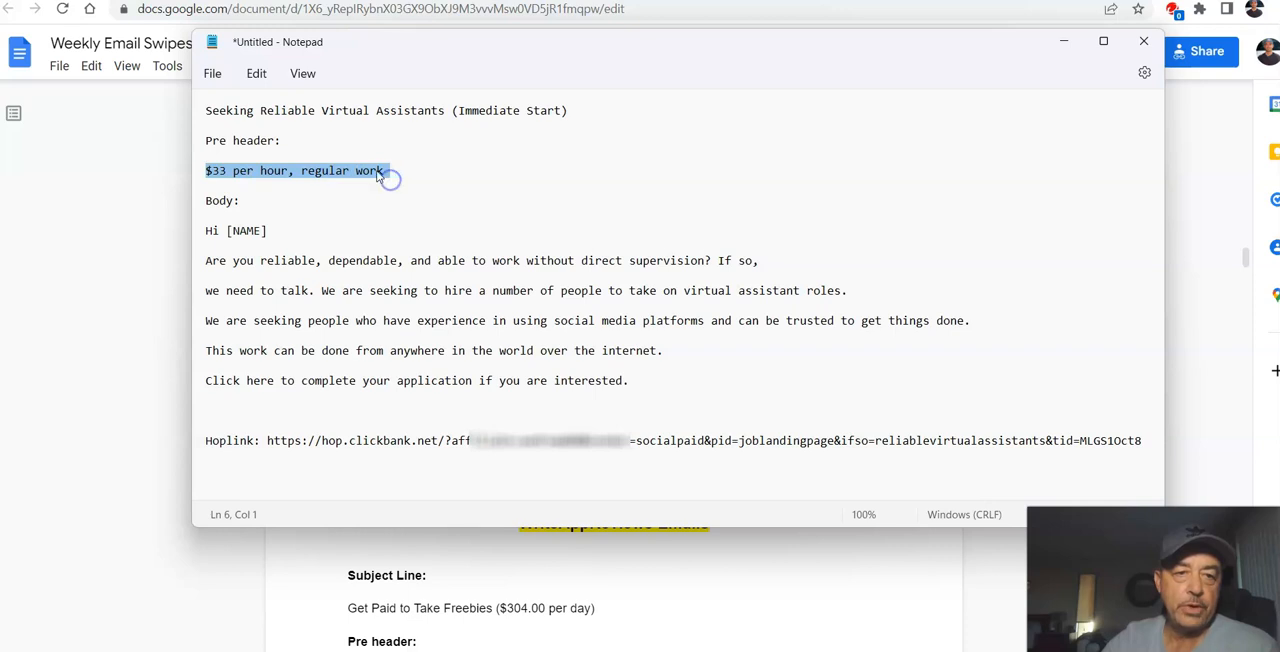
right_click(383, 172)
left_click(437, 257)
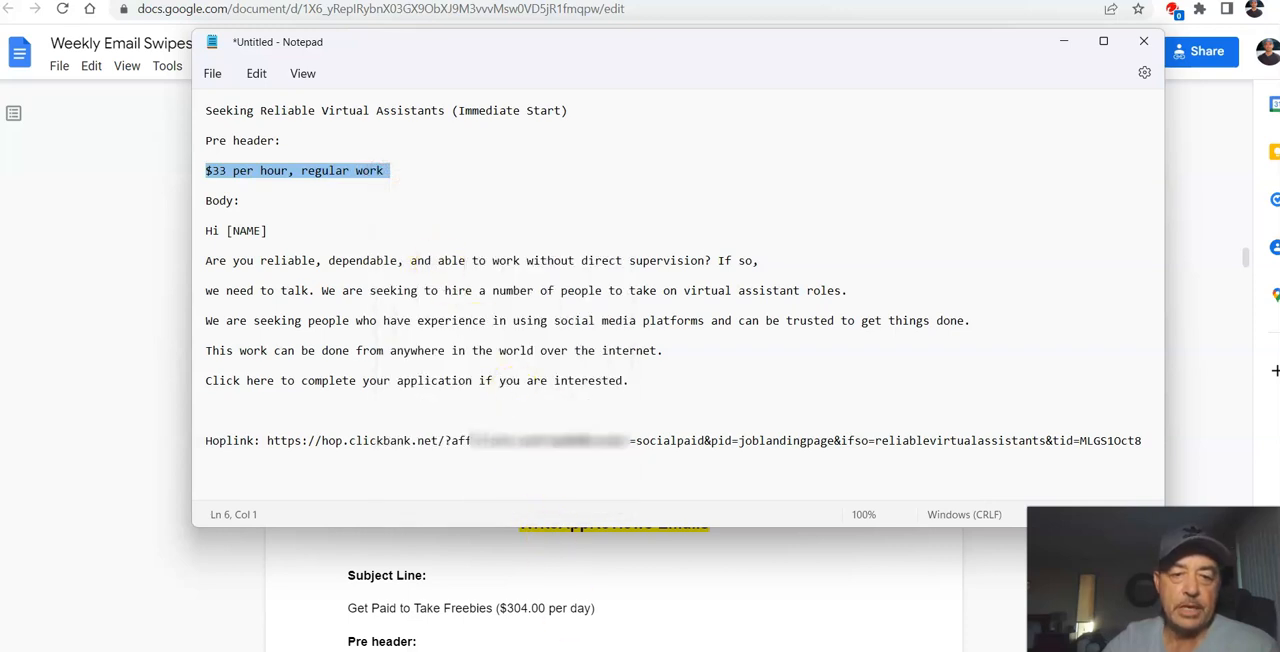
left_click(27, 1)
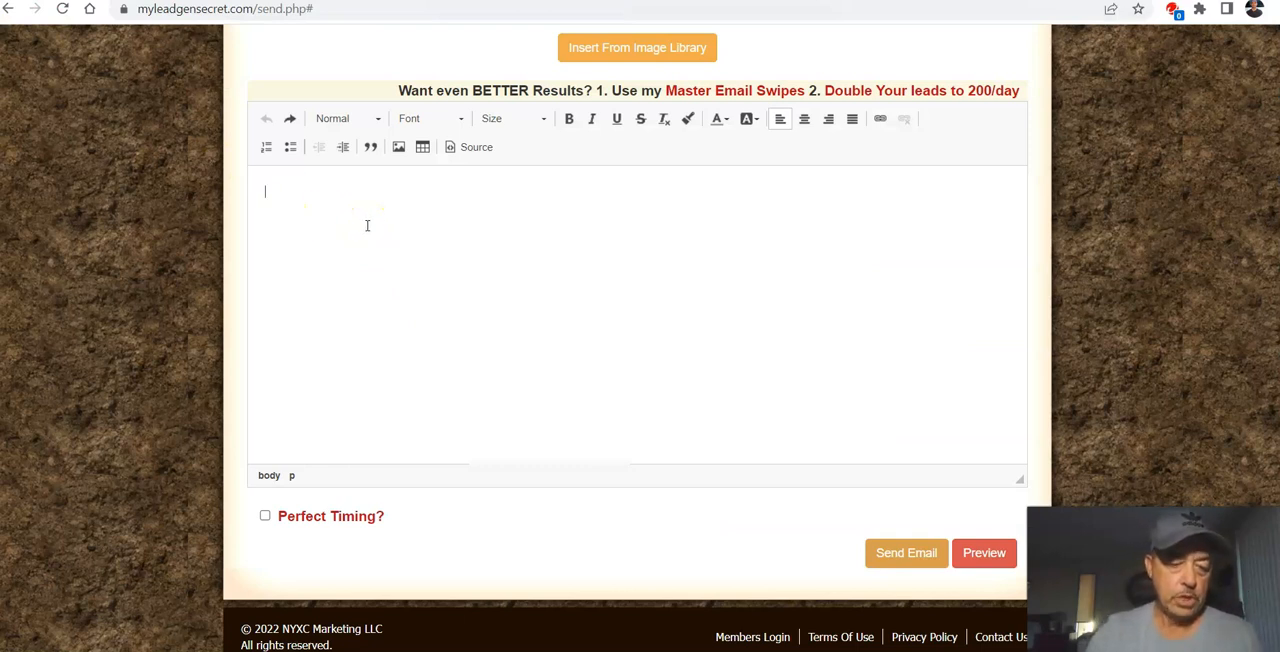
key("ctrl+v")
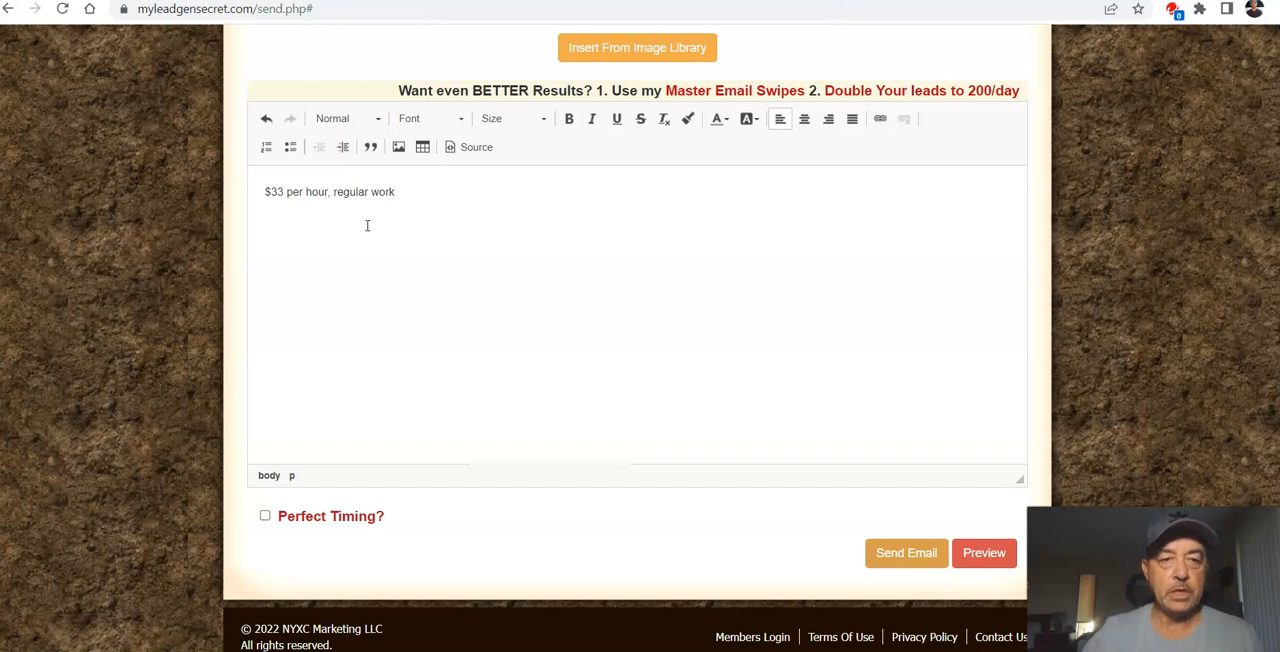
Step: Make the "$33 per hour, regular work" line bold and start a new line below it
left_click_drag(392, 191, 254, 191)
left_click(571, 118)
left_click(435, 199)
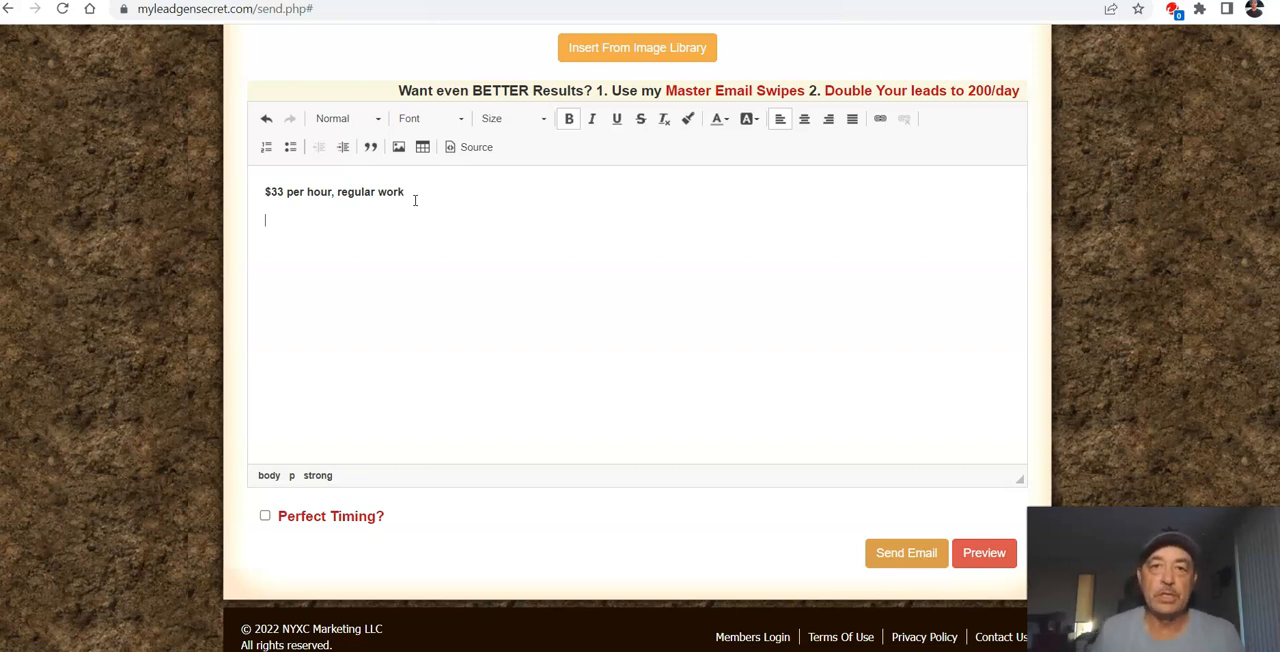
key("Return")
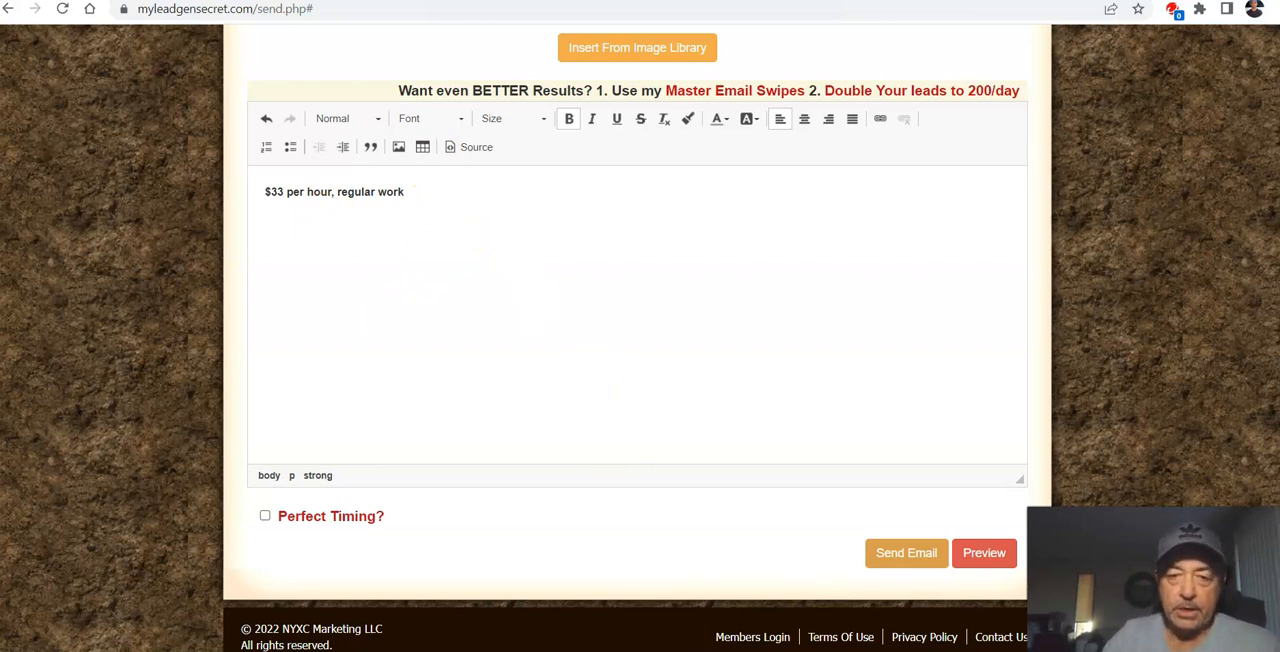
Step: Copy the Notepad text from "Hi [NAME]" through "Click here to complete your application if you are interested." into the email below the bold line
mouse_move(770, 648)
left_click(766, 622)
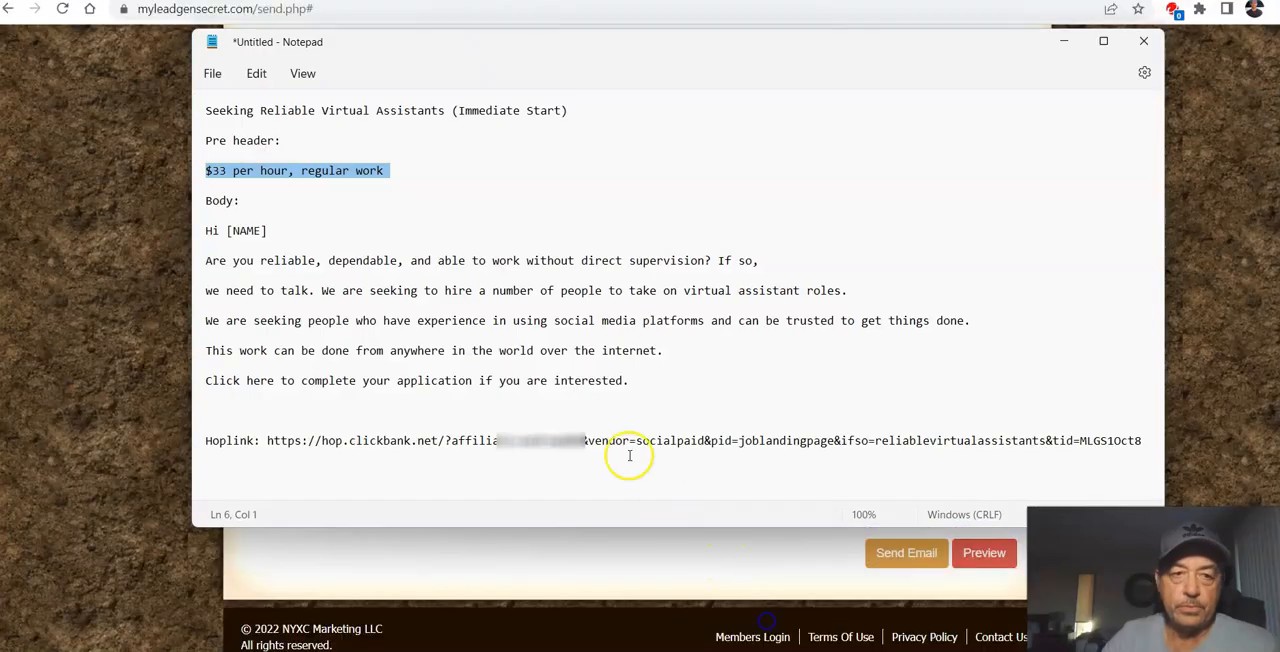
left_click(401, 333)
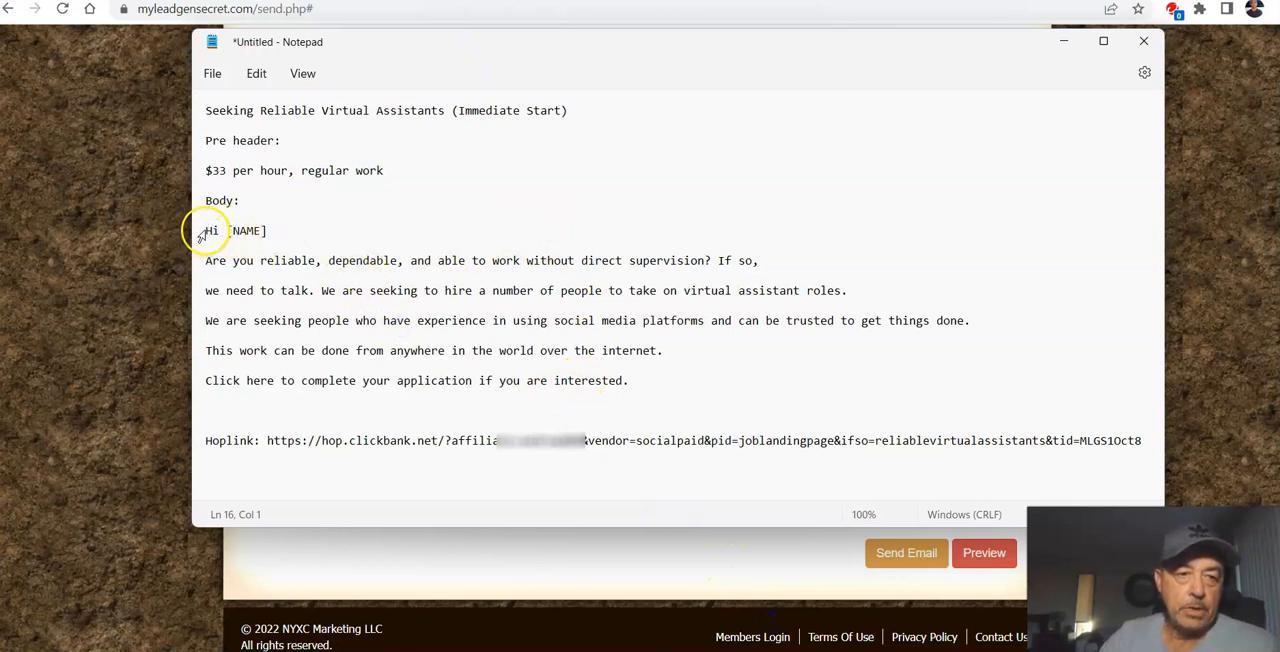
left_click_drag(209, 230, 616, 378)
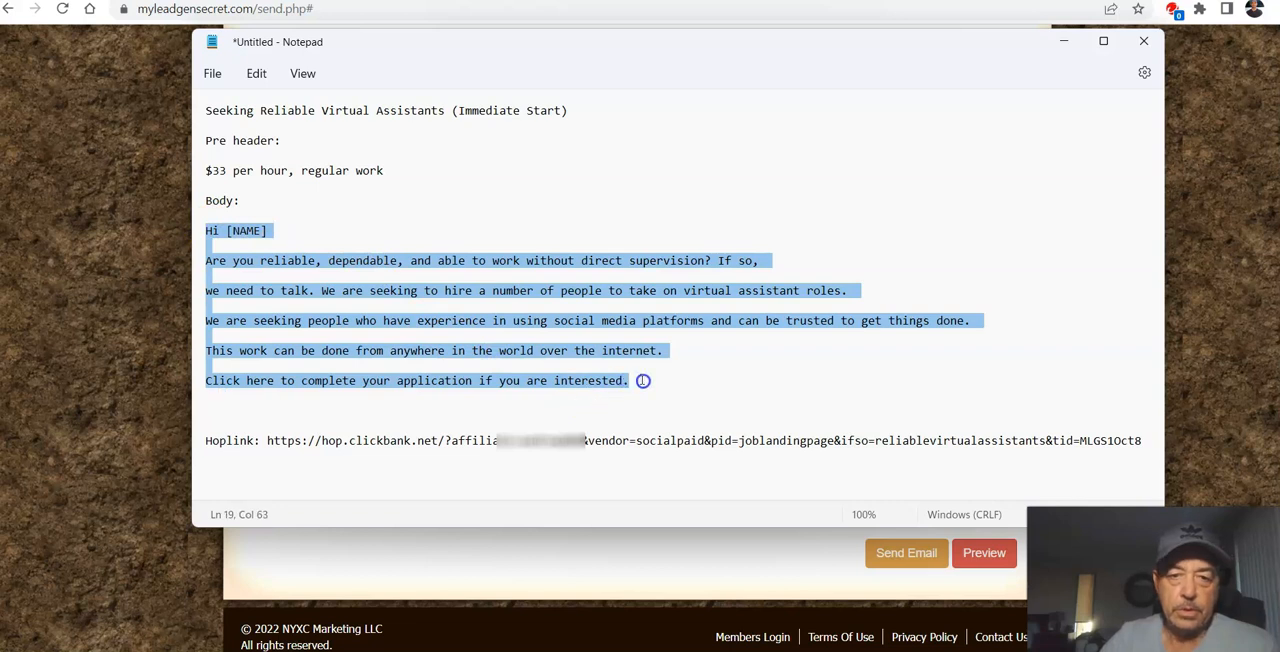
right_click(612, 318)
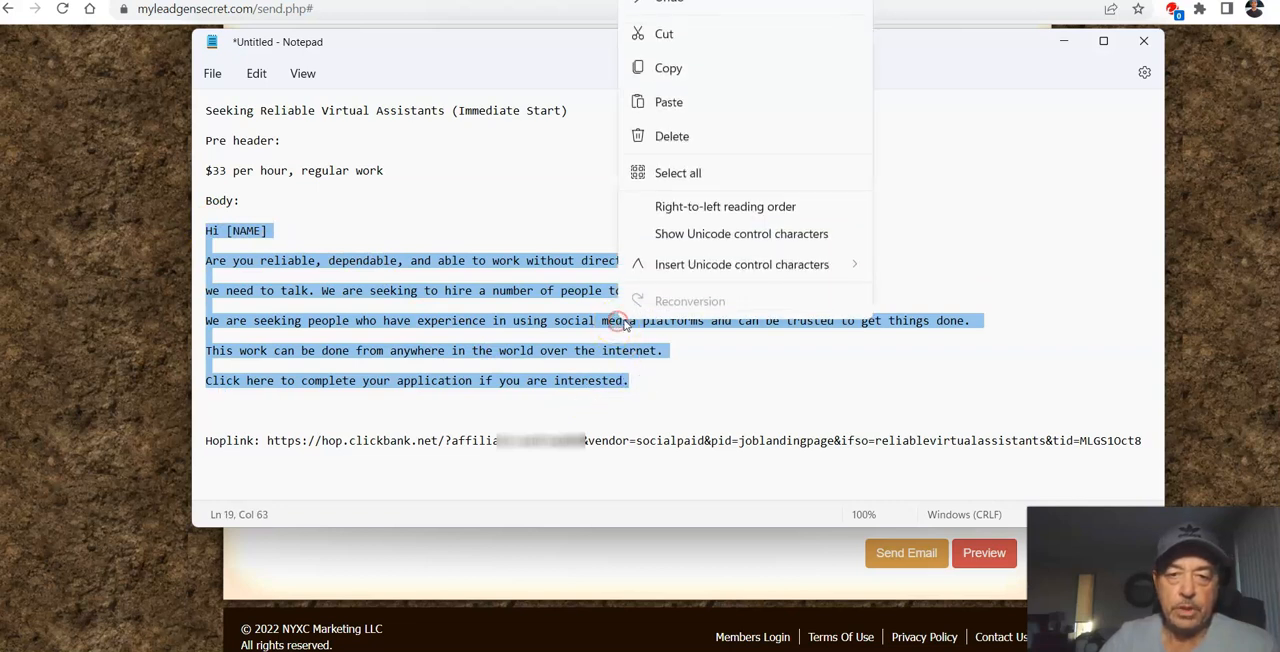
left_click(697, 68)
left_click(476, 566)
left_click(296, 247)
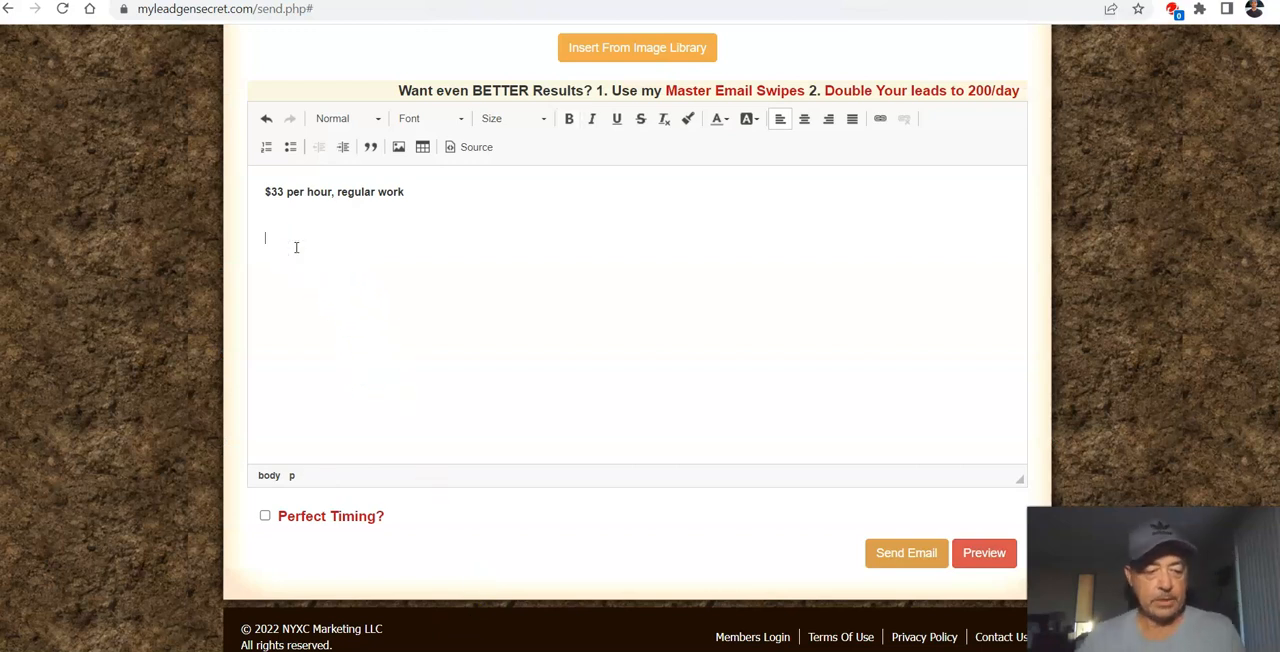
key("ctrl+v")
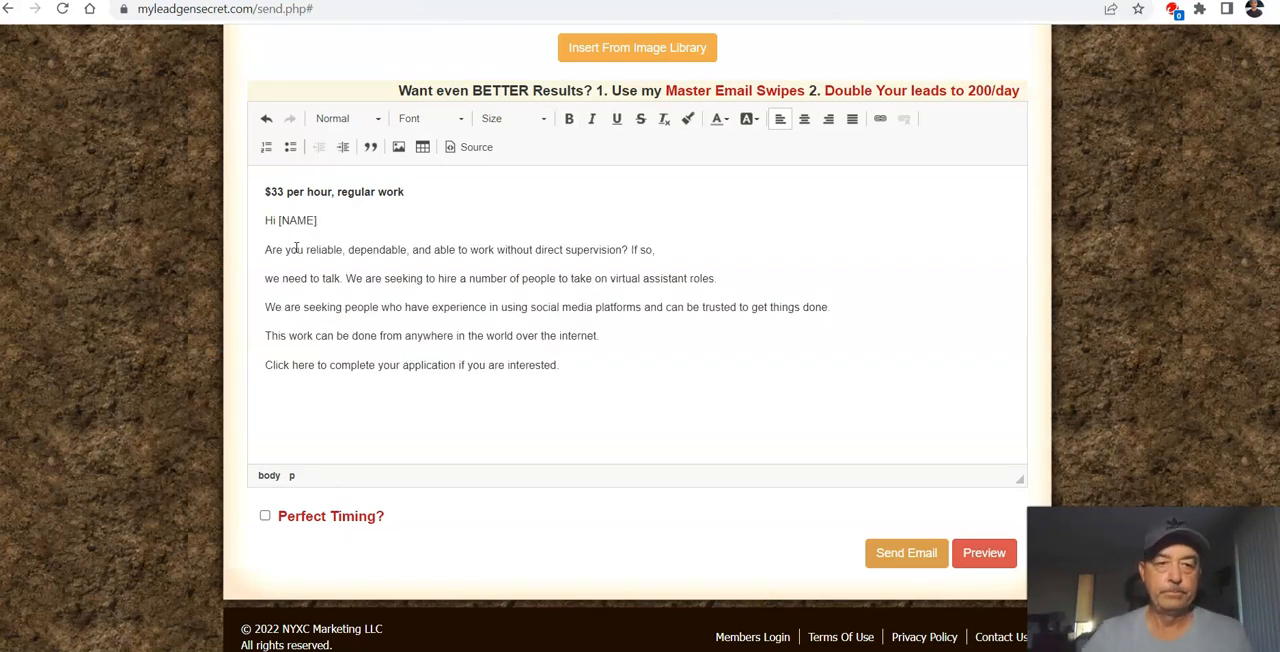
Step: Insert a blank line between the bold pre-header and the "Hi [NAME]" greeting
scroll(400, 250, "up", 2)
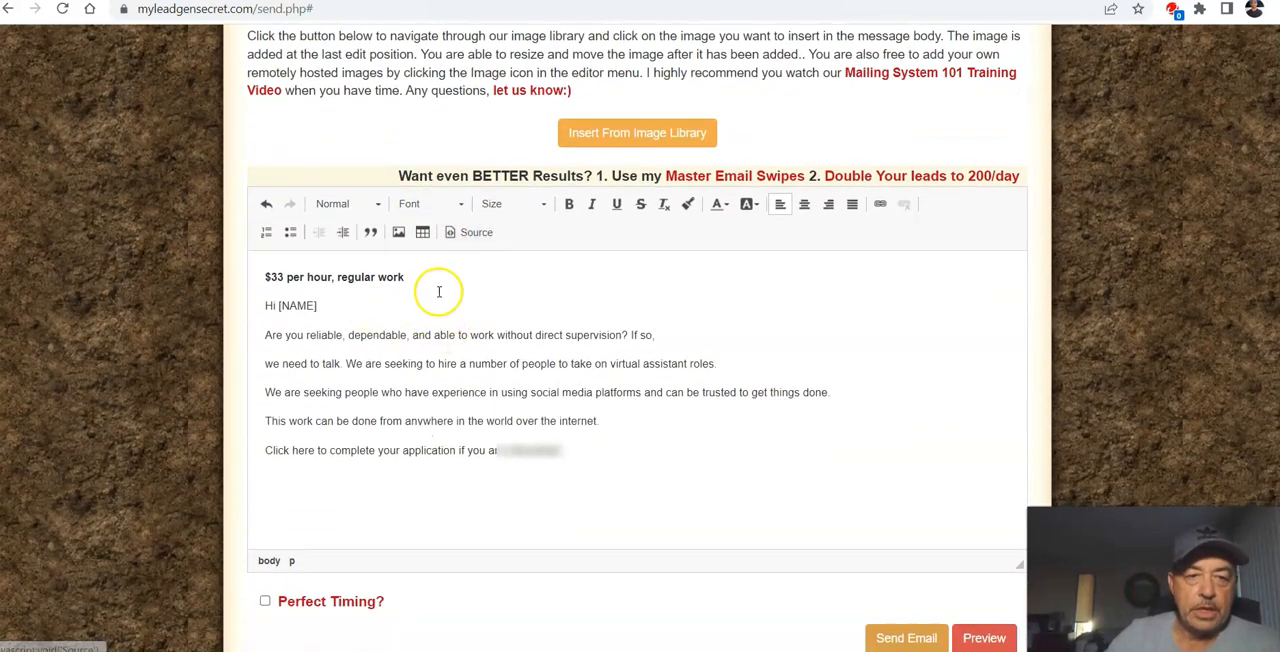
left_click(424, 280)
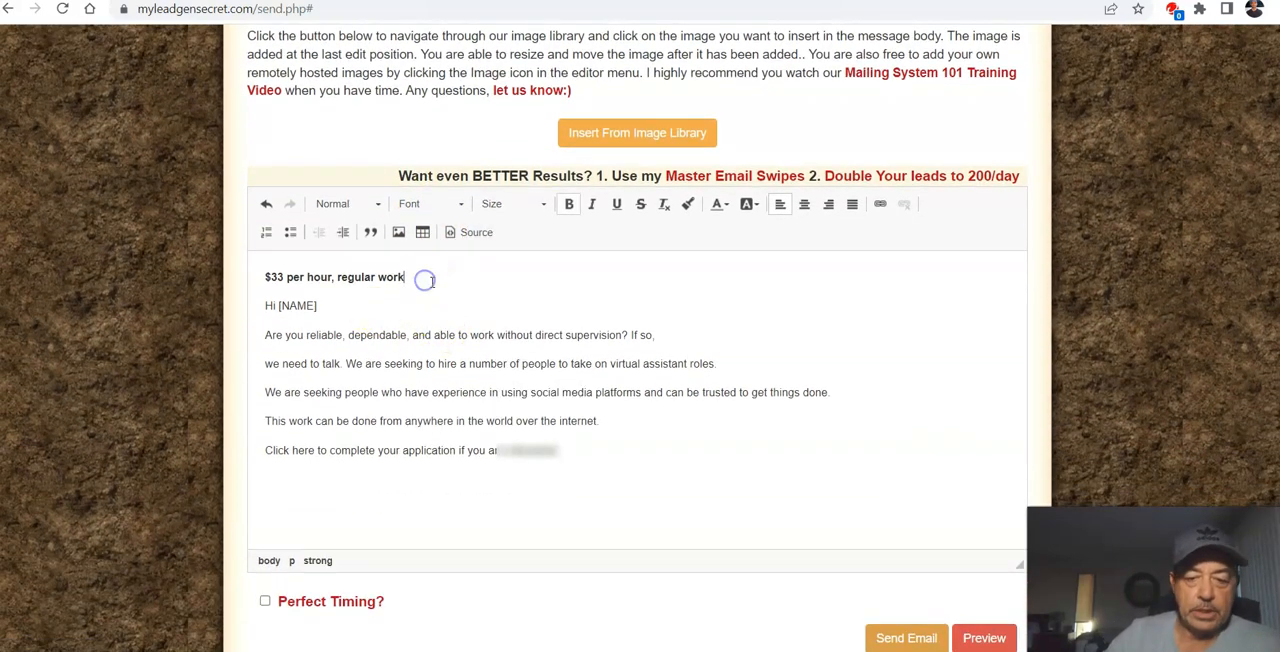
key("Return")
Step: Select the "Hi [NAME]" greeting in the email body and copy the first-name code {!firstname_fix} from the personalization list
left_click(360, 343)
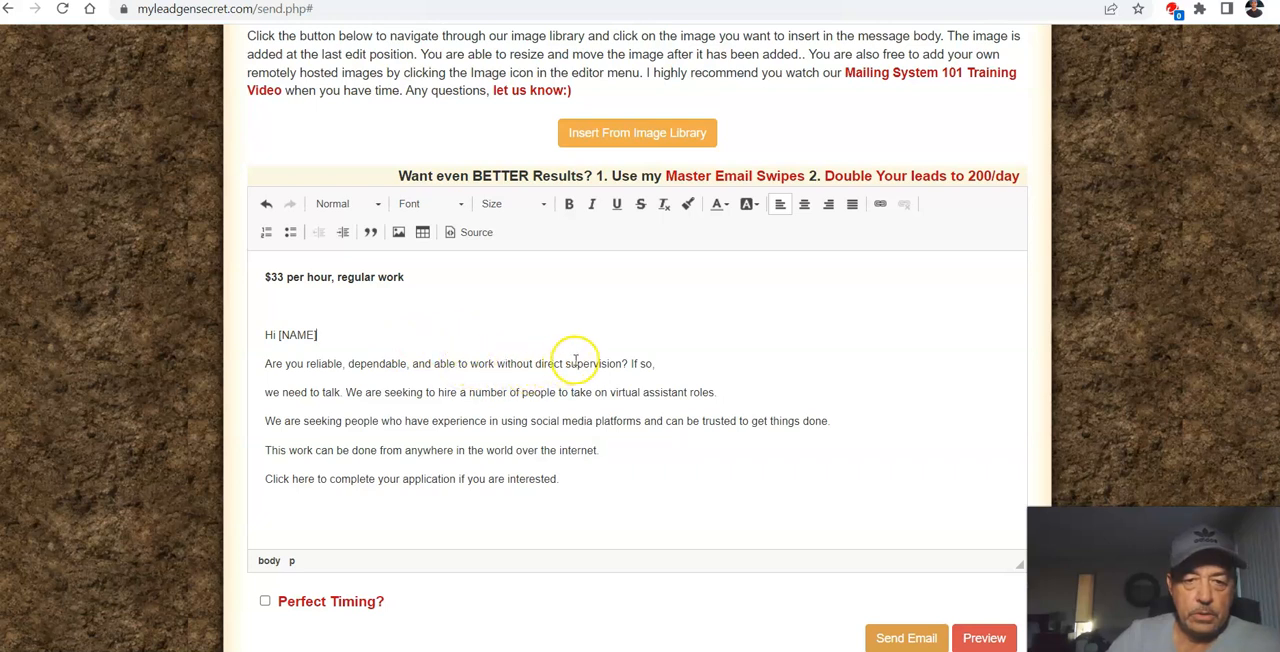
left_click(322, 338)
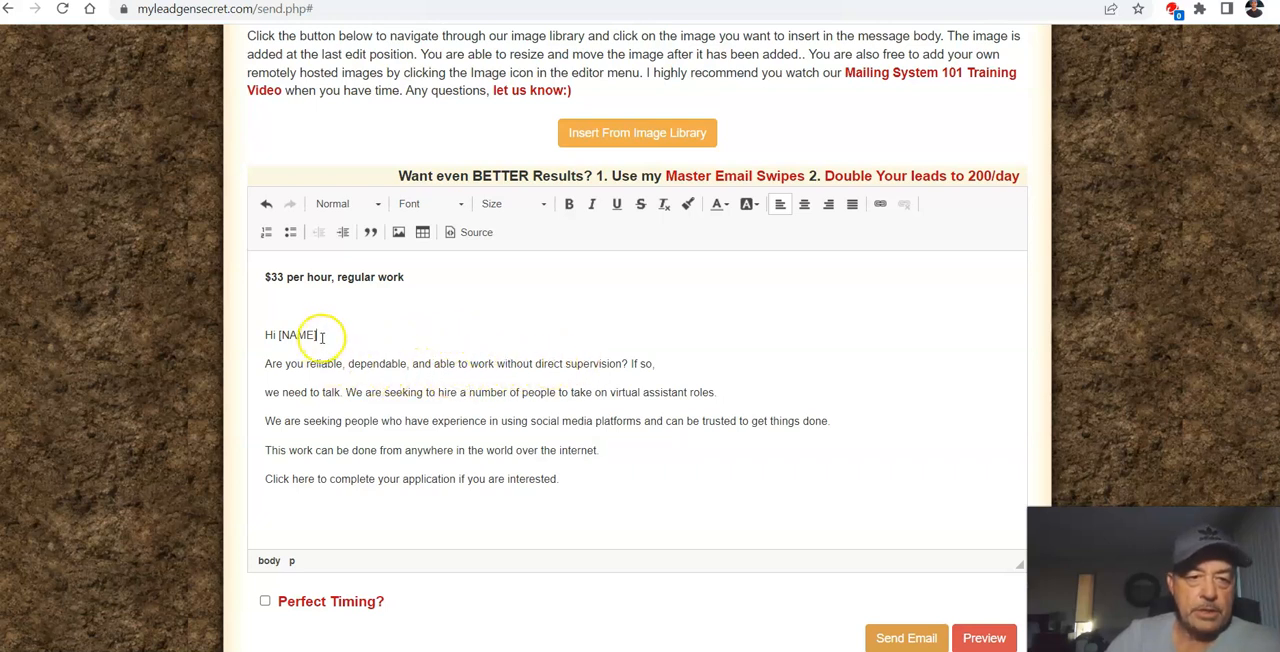
left_click_drag(297, 338, 248, 335)
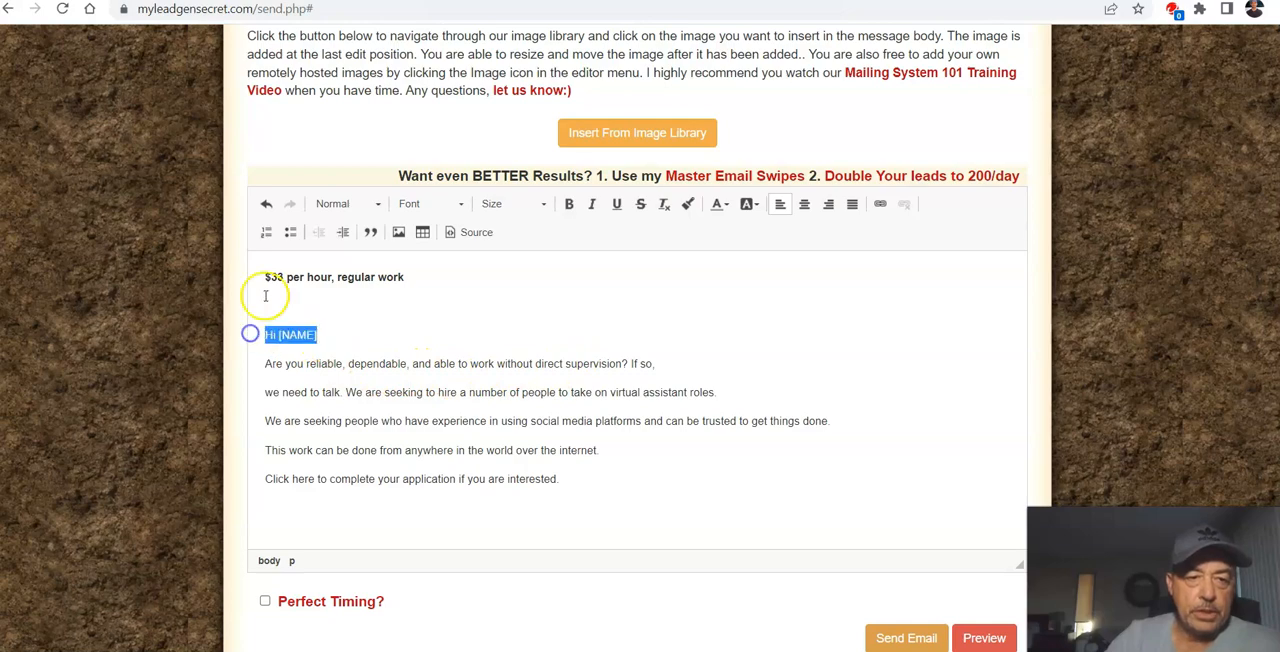
scroll(388, 280, "up", 6)
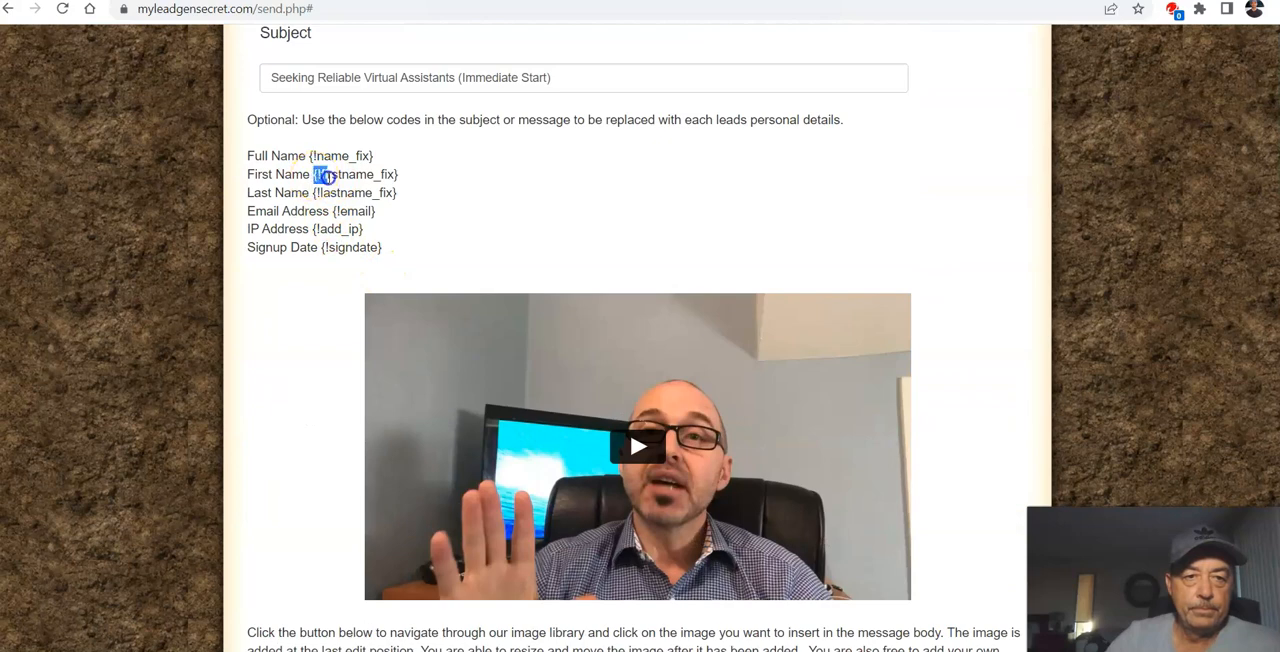
left_click_drag(326, 176, 384, 173)
right_click(401, 170)
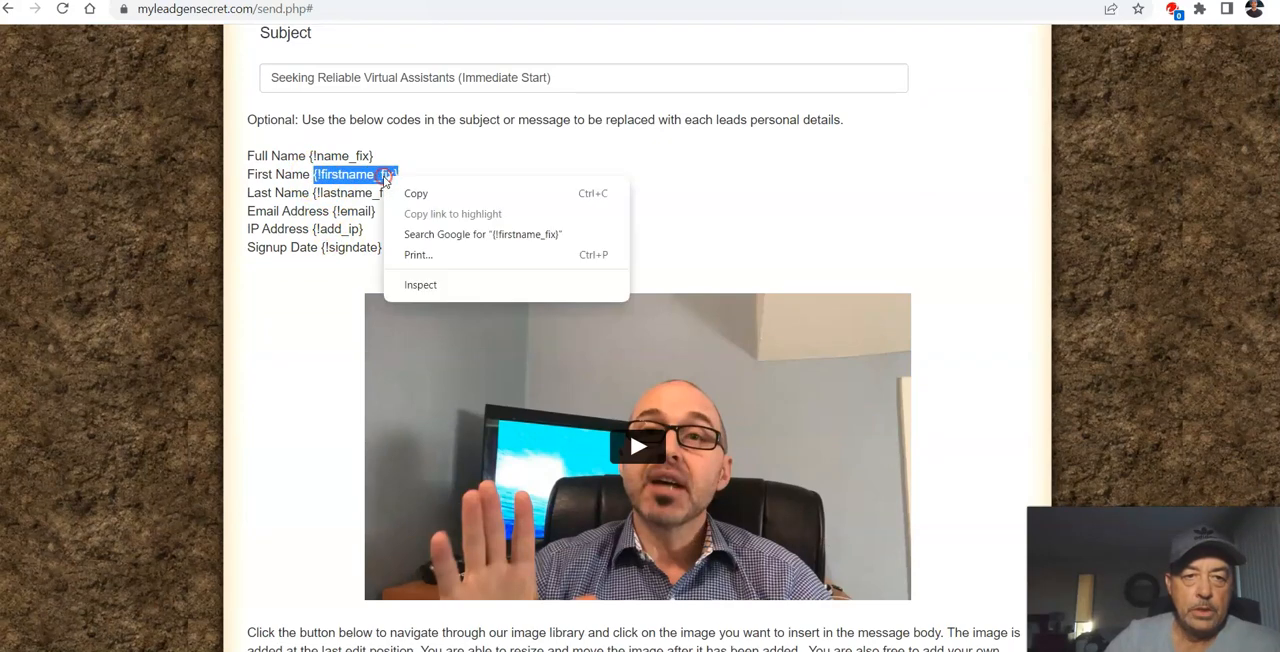
left_click(415, 192)
scroll(385, 410, "down", 2)
scroll(385, 410, "down", 4)
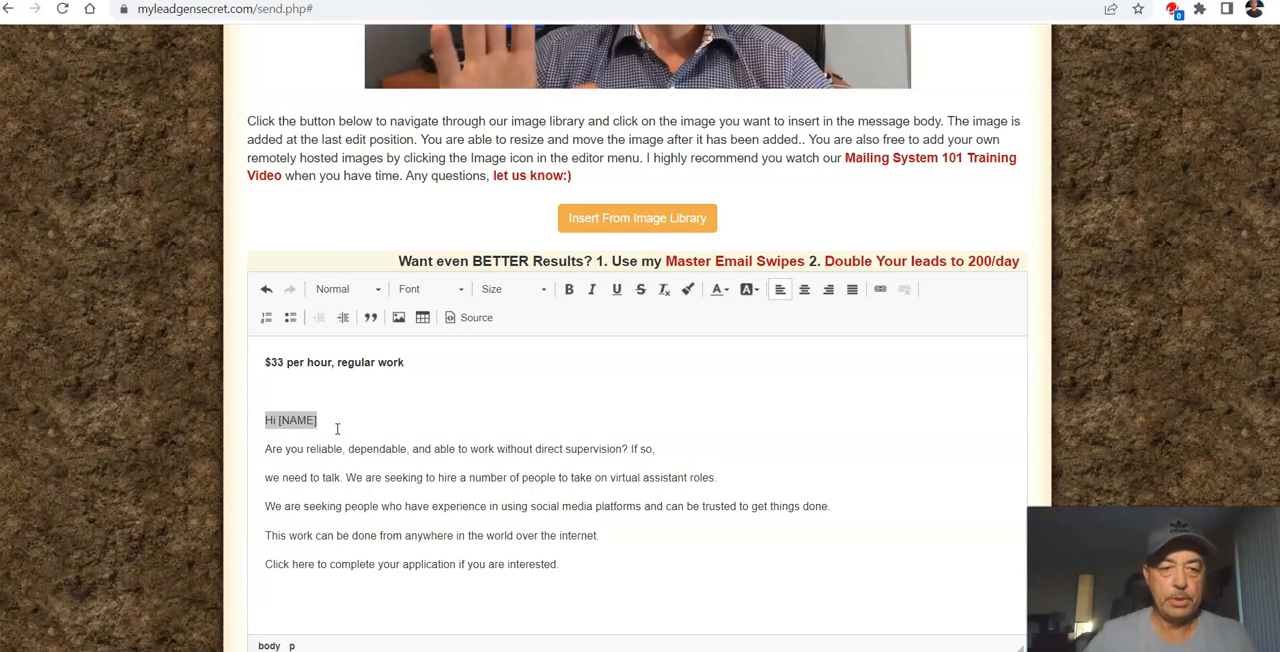
Step: Copy the first-name code {!firstname_fix} again and paste it over the selected "Hi [NAME]" greeting
scroll(403, 388, "up", 7)
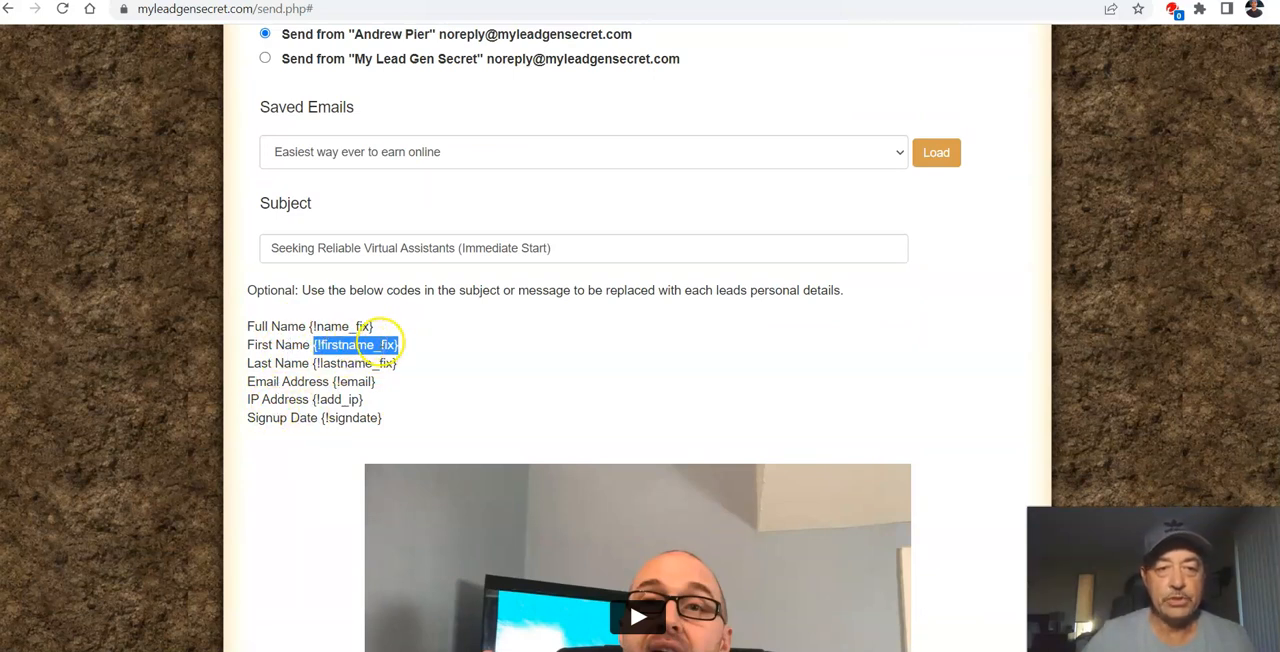
right_click(366, 350)
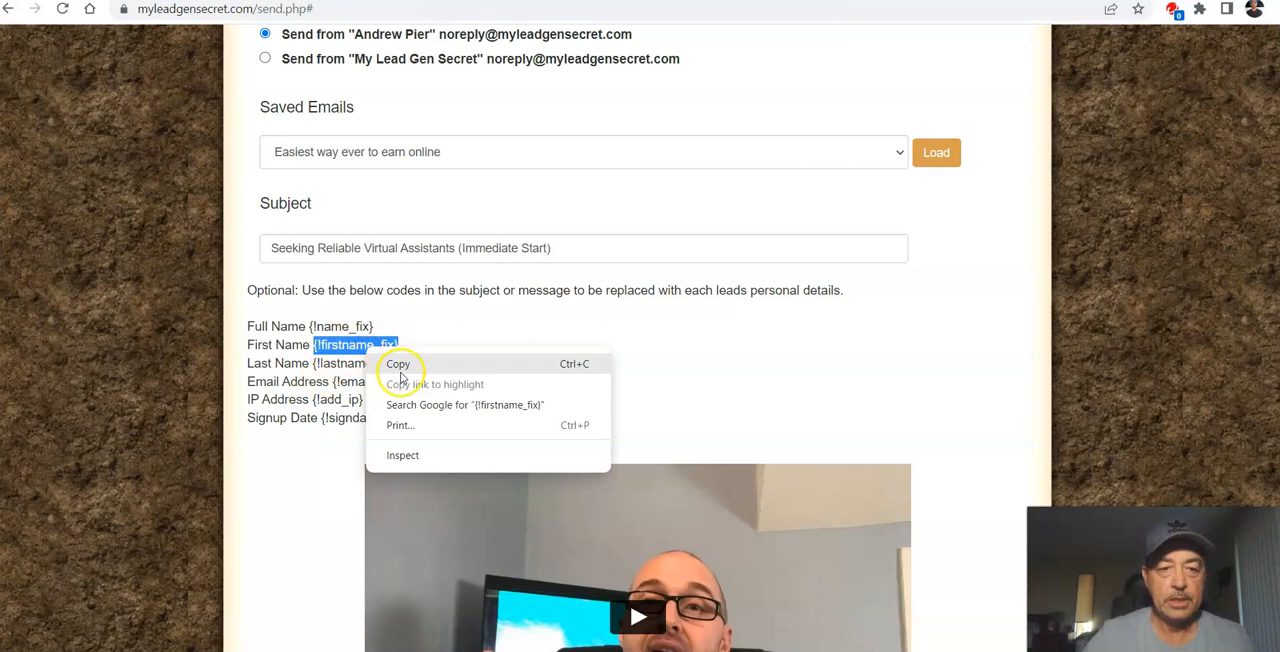
left_click(398, 365)
scroll(410, 390, "down", 7)
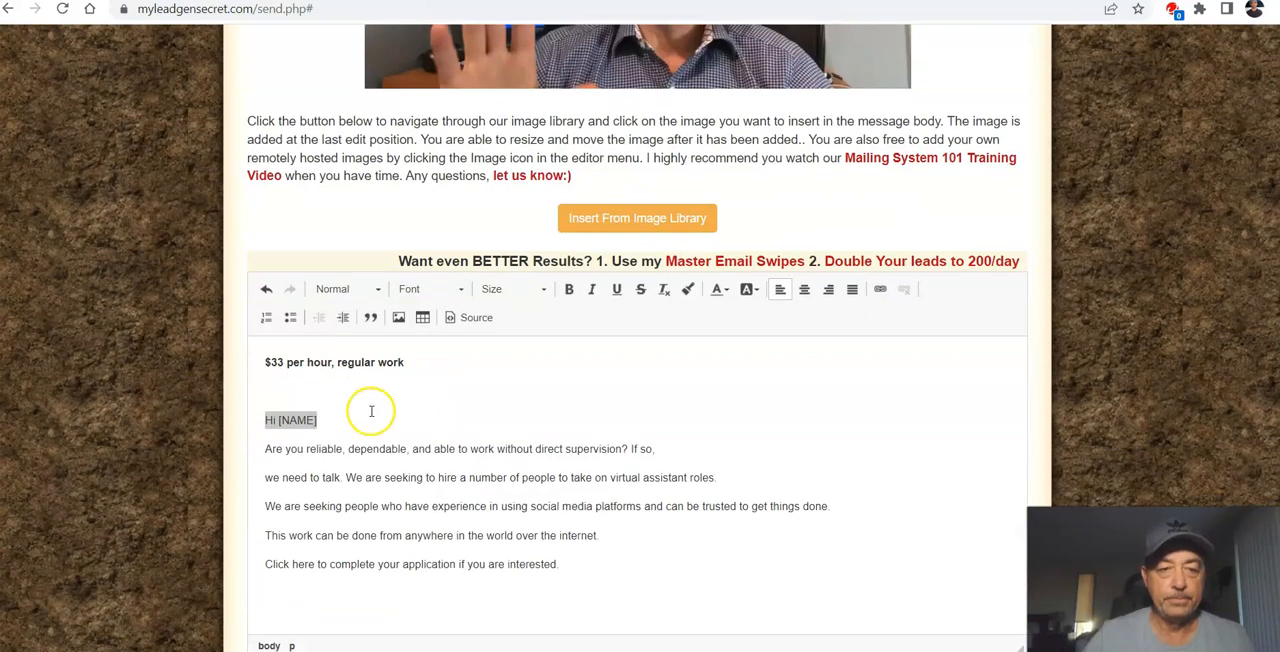
right_click(298, 428)
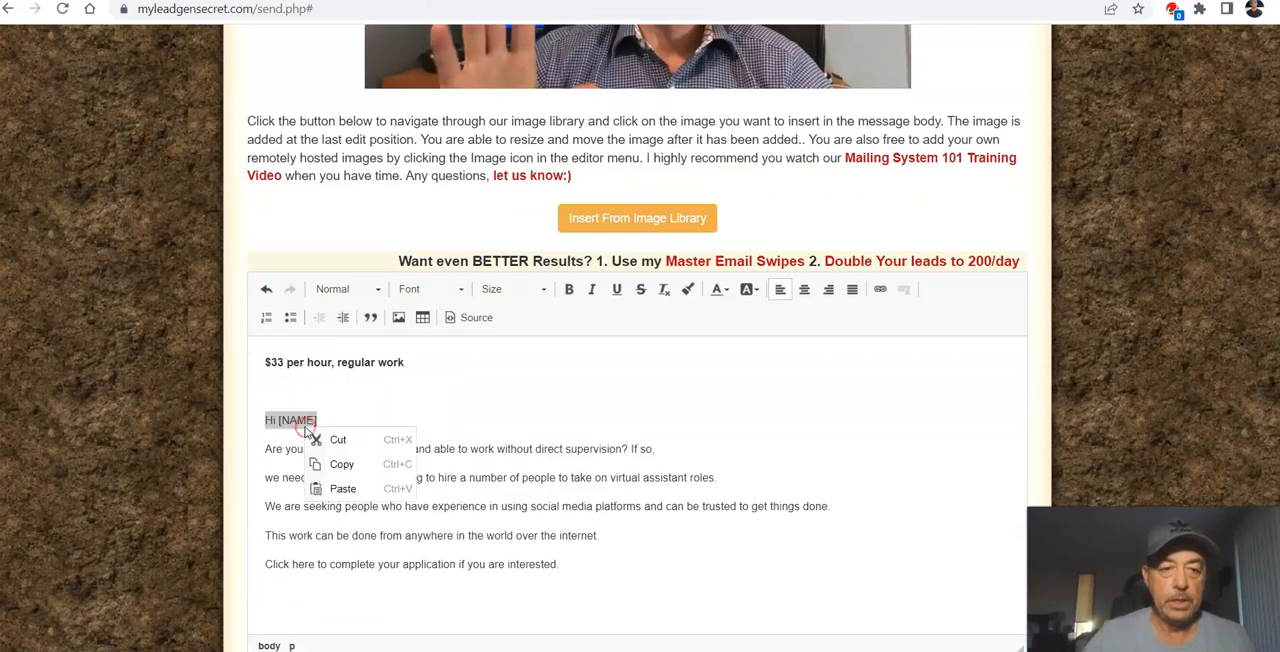
left_click(343, 489)
right_click(548, 338)
left_click(603, 473)
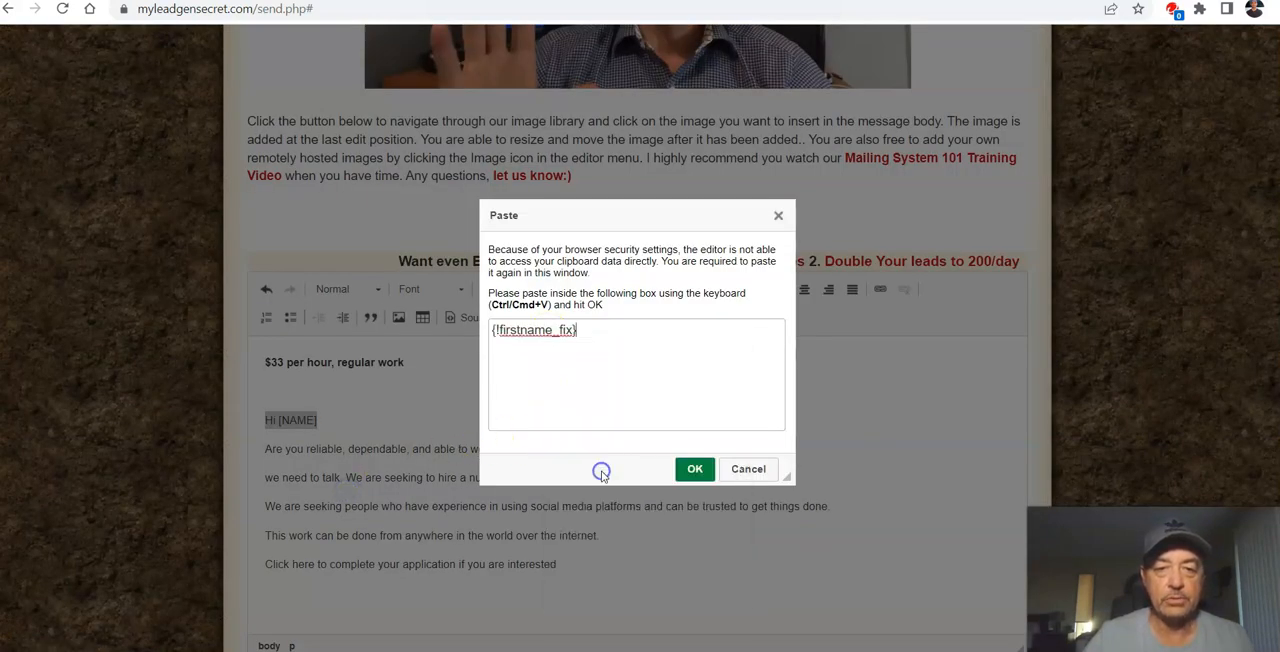
left_click(690, 471)
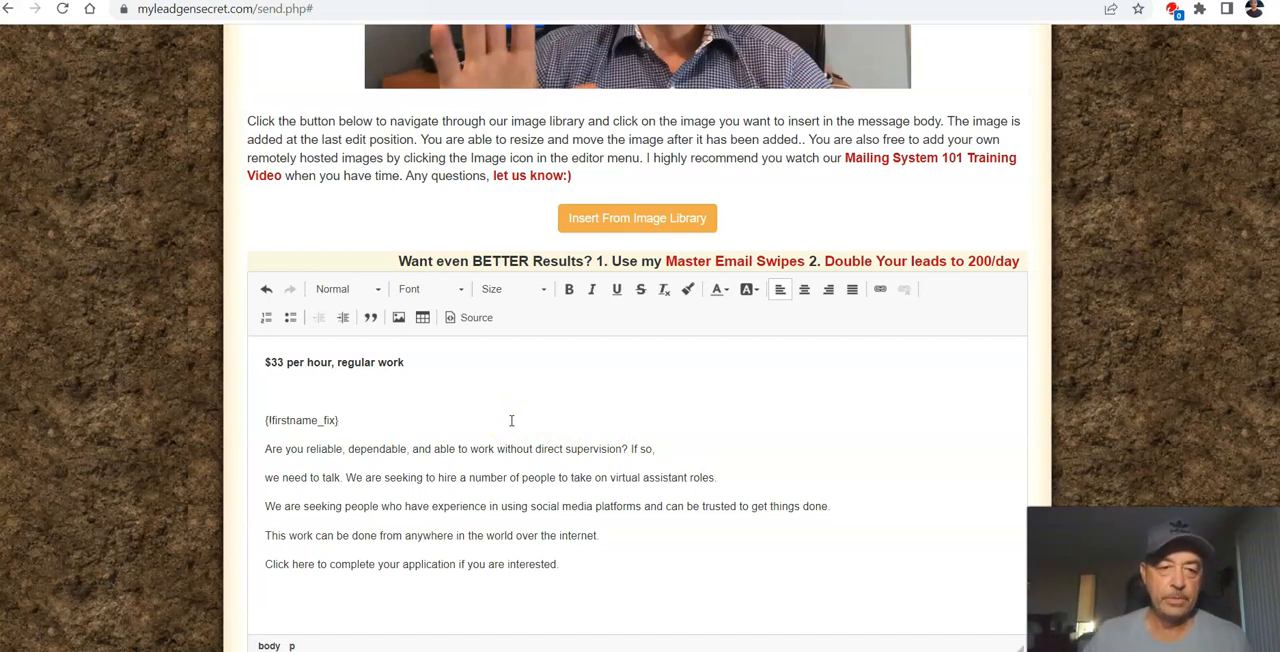
Step: Join the "Are you reliable" question to the first-name code and put "If so," on its own line directly below
left_click(268, 449)
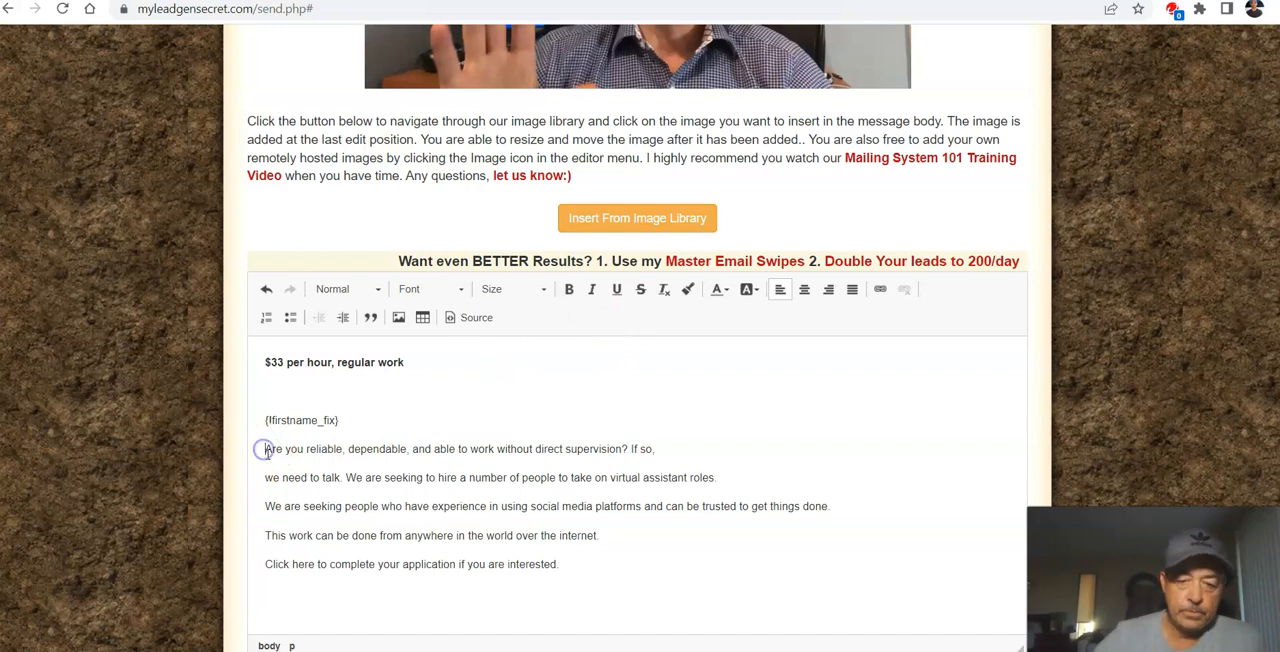
key("BackSpace")
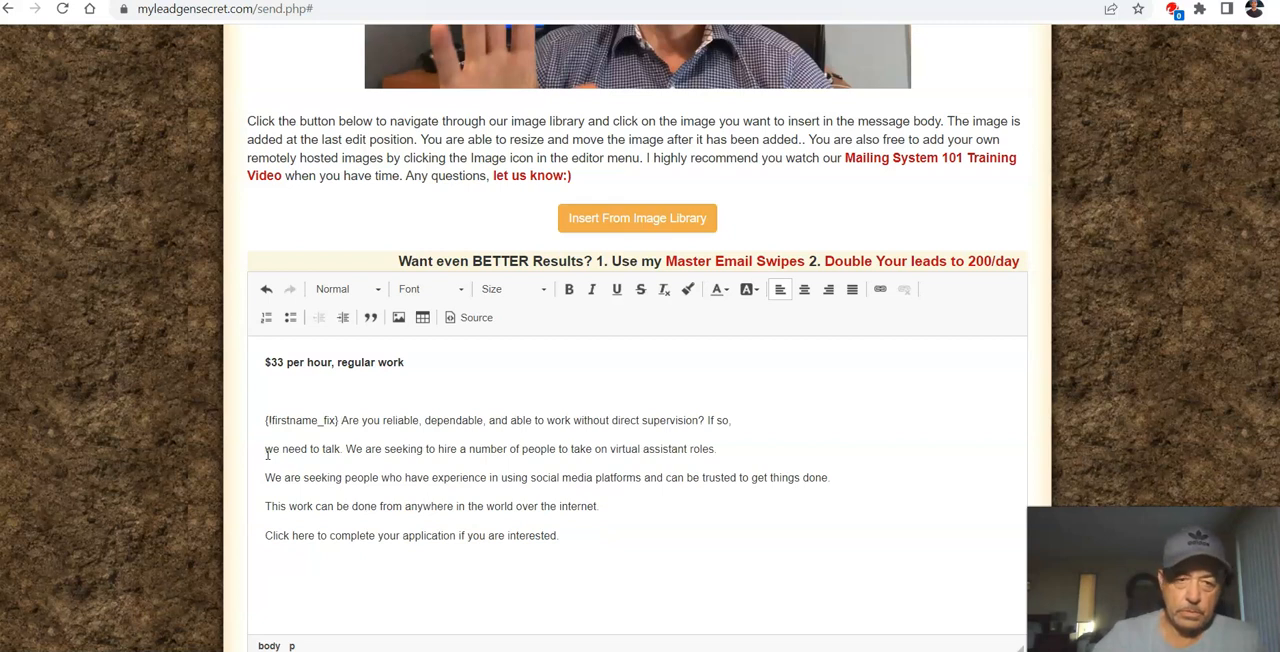
left_click(706, 422)
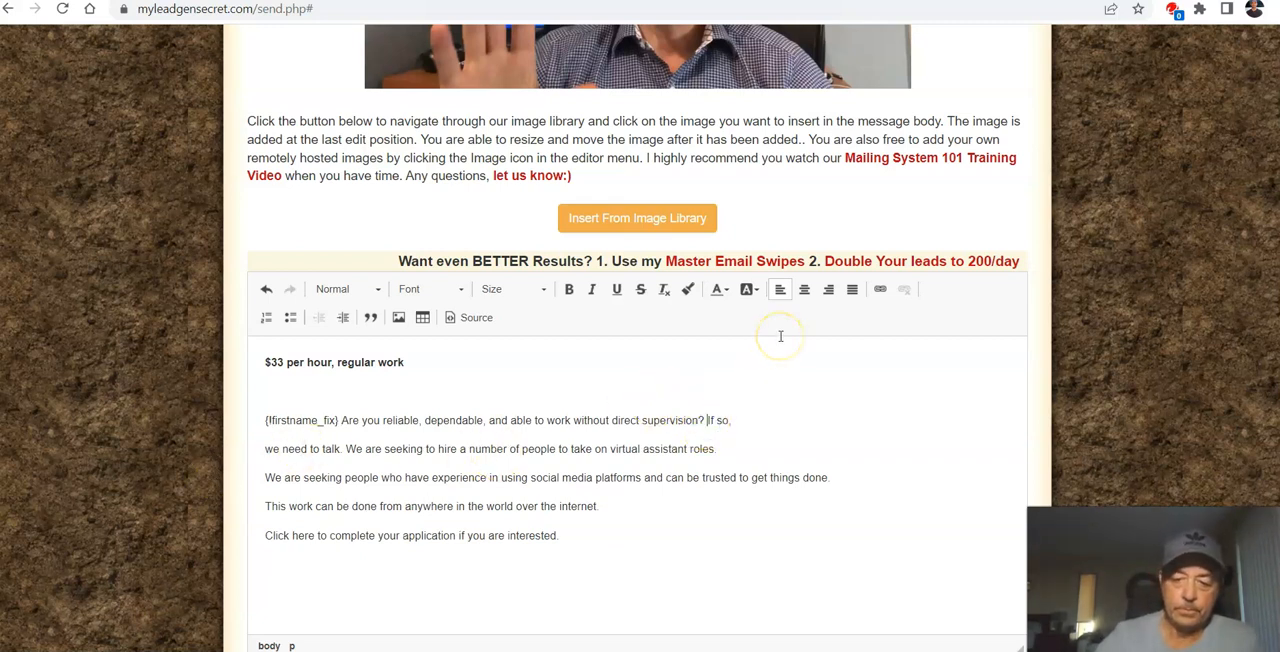
key("Return")
key("Return")
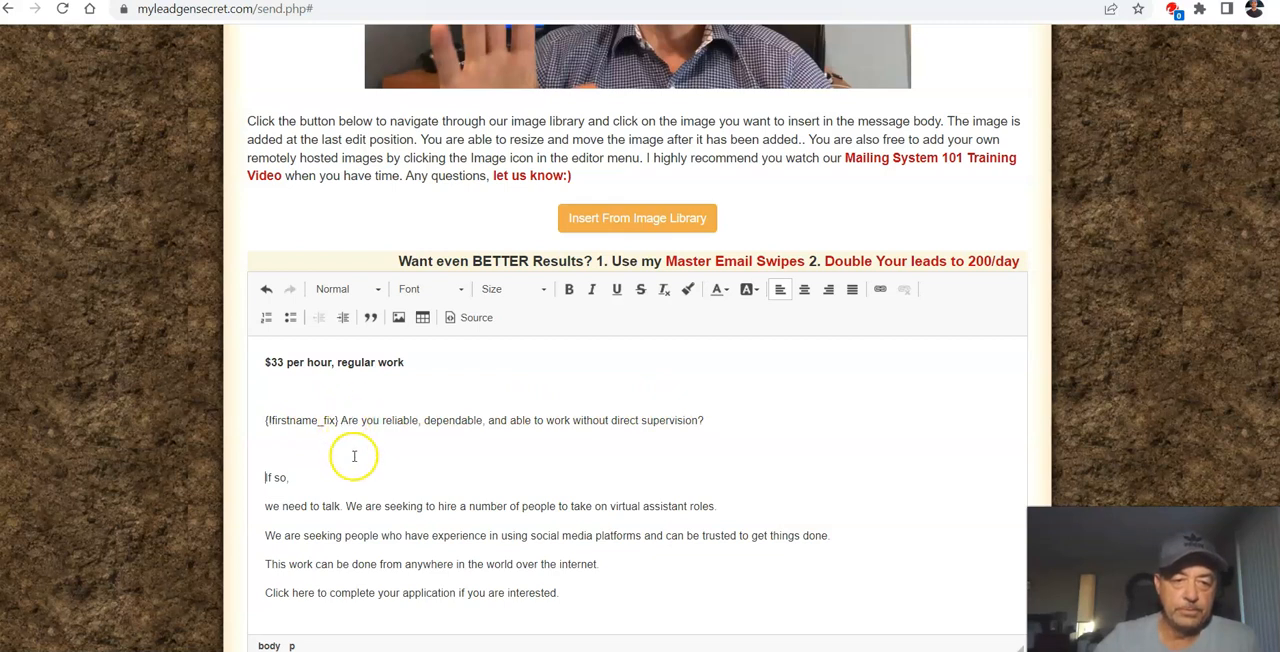
scroll(352, 449, "down", 1)
left_click(268, 391)
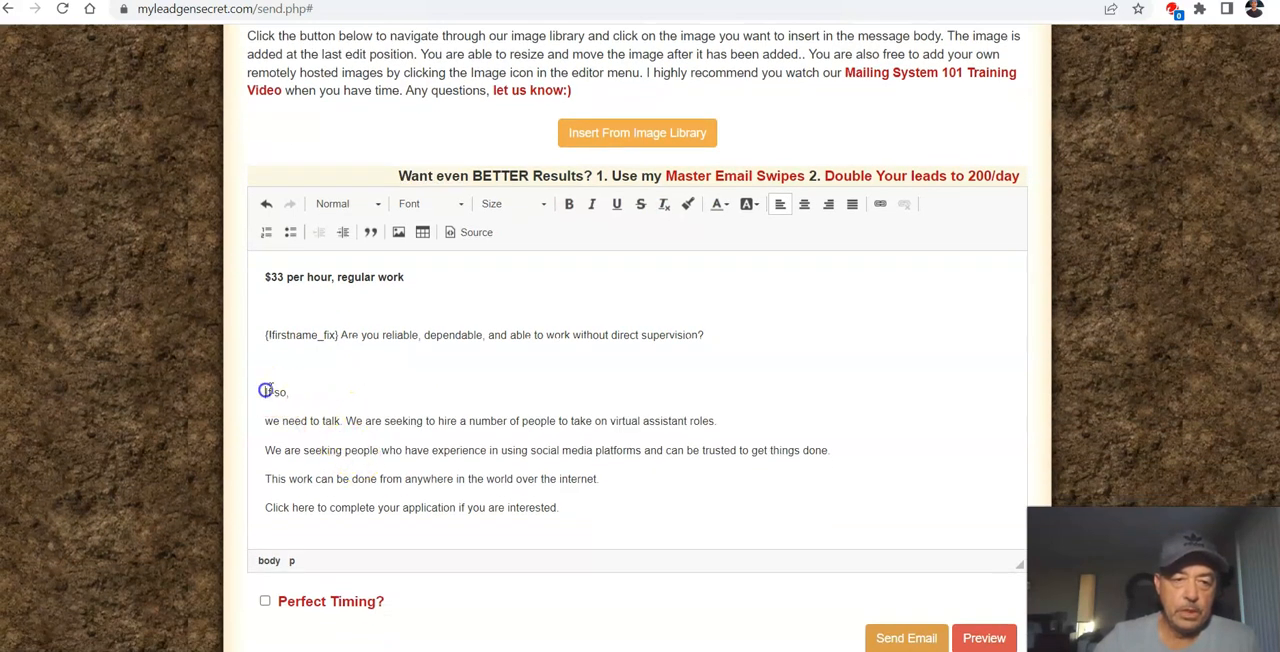
key("BackSpace")
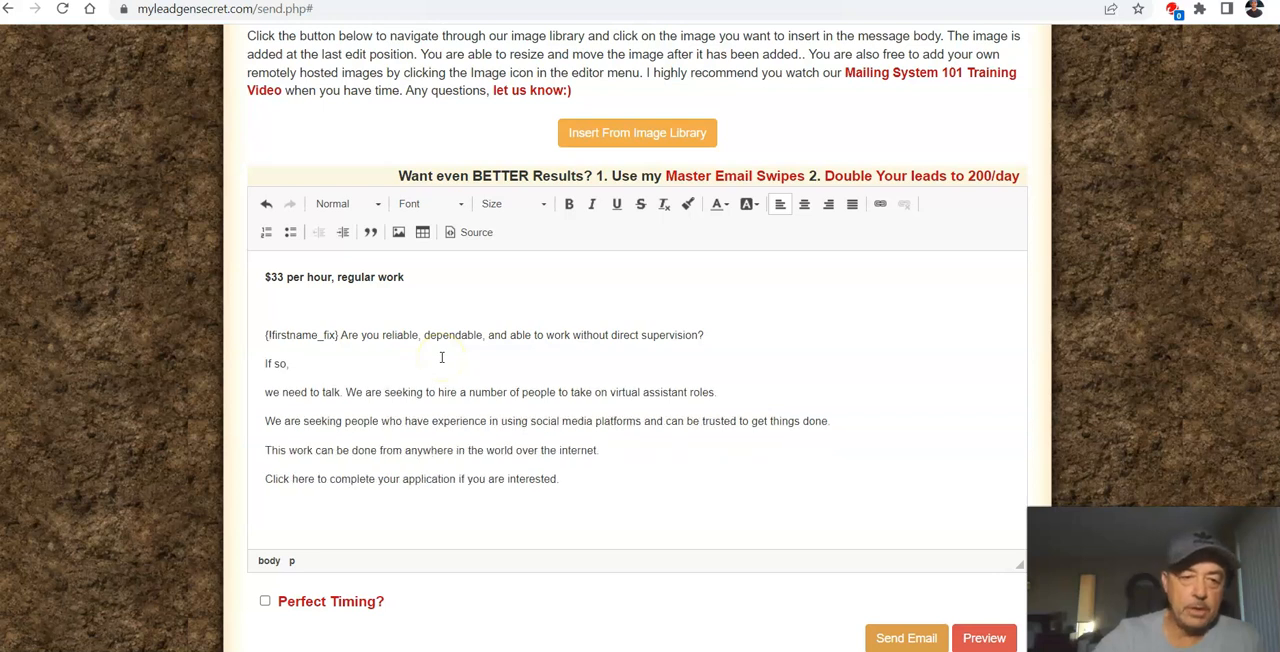
key("Return")
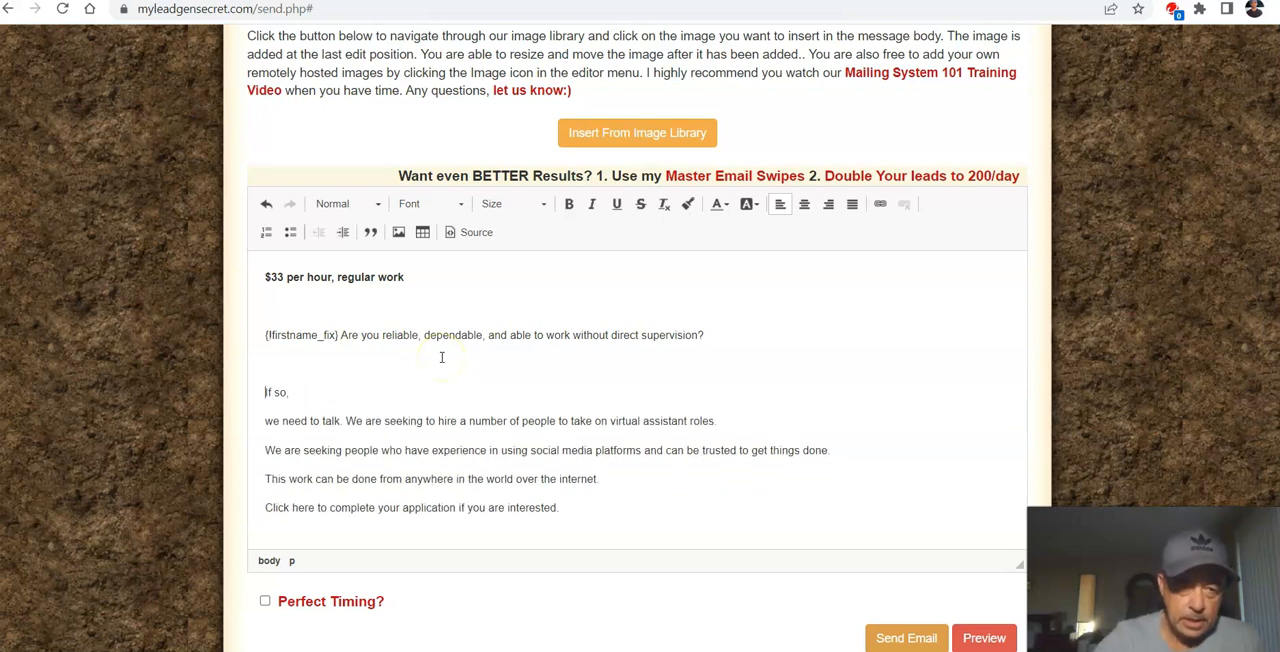
key("BackSpace")
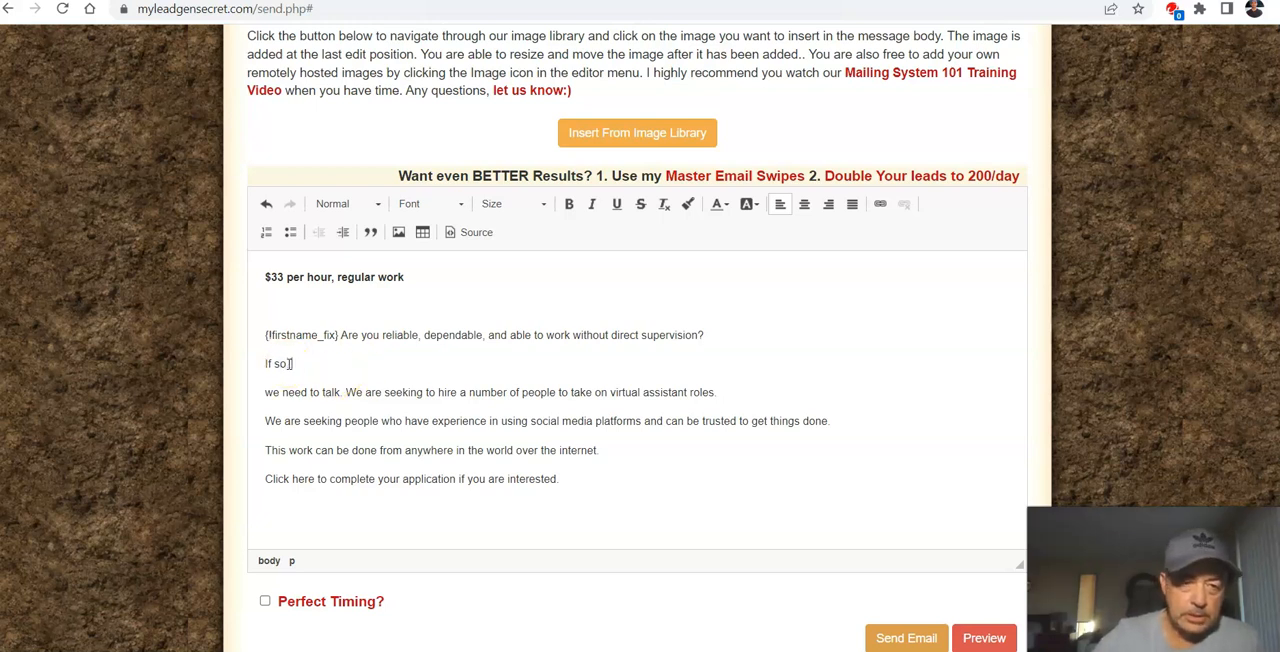
Step: Make the second line read "If so.... we need to talk." and start the hiring sentence on a new line
left_click(358, 362)
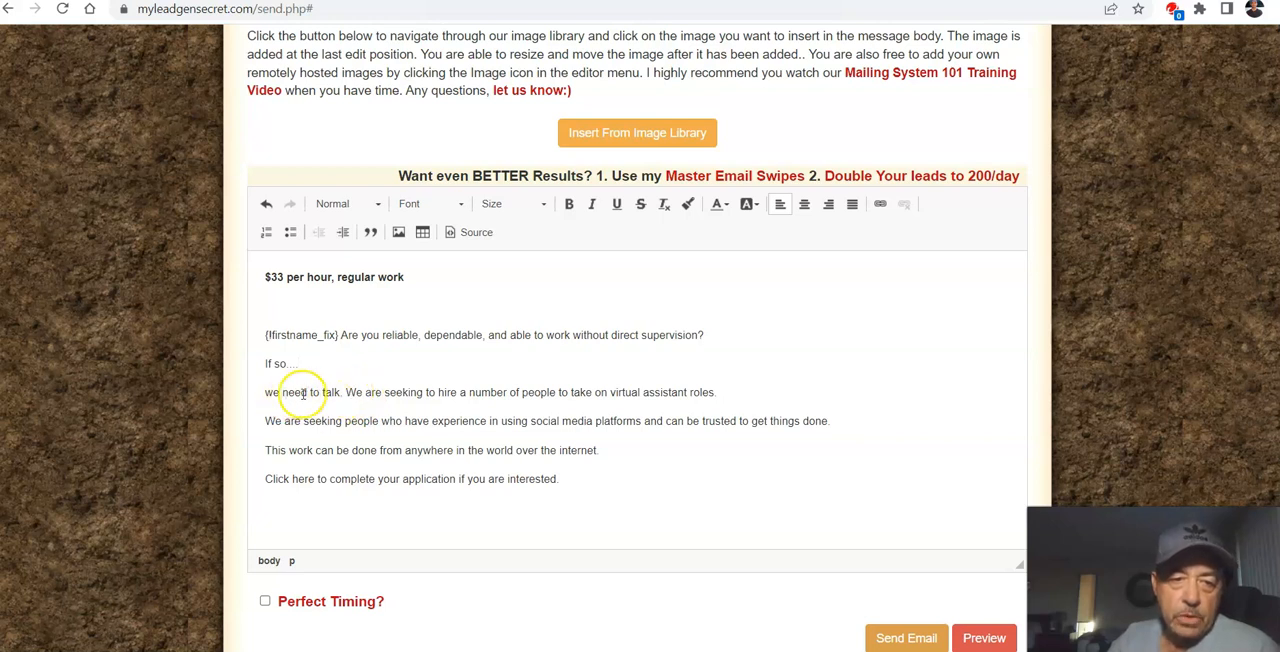
left_click(262, 391)
key("BackSpace")
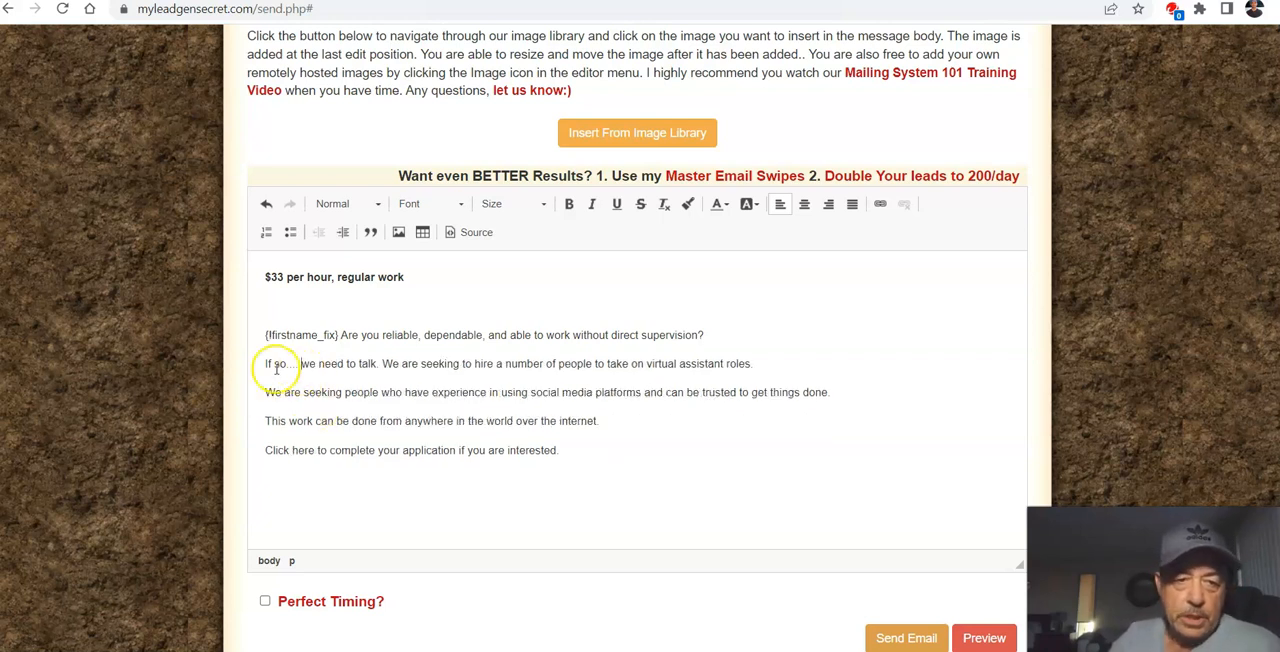
left_click(382, 364)
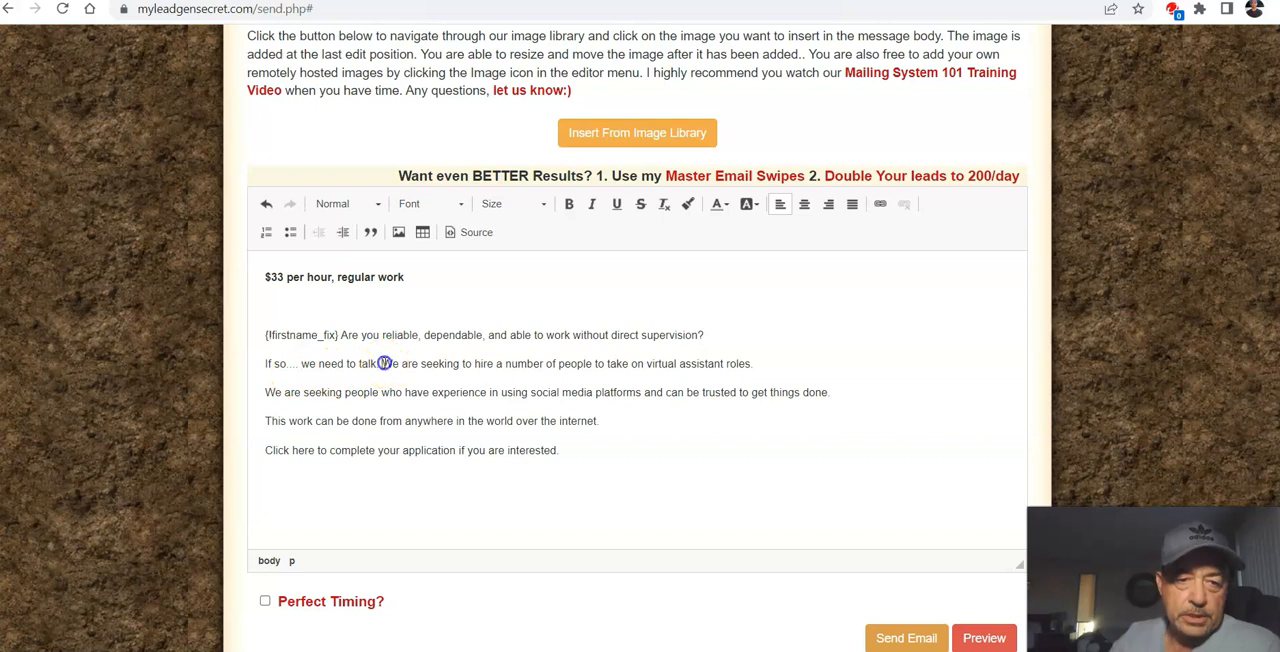
key("Return")
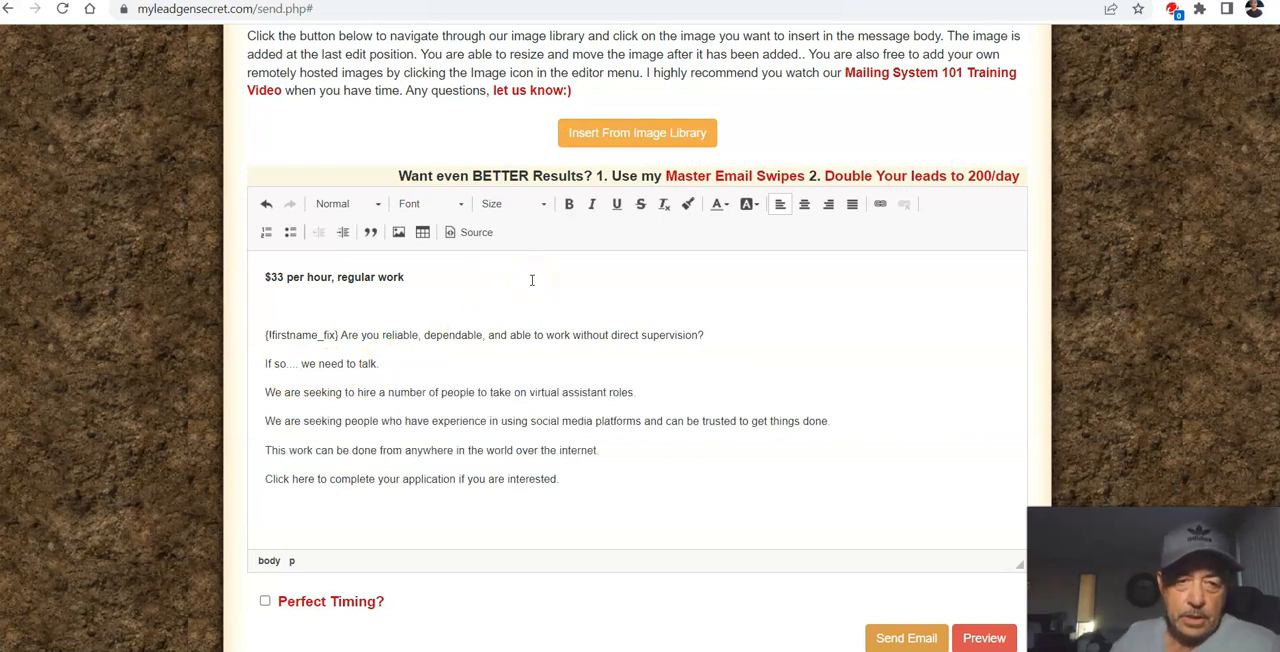
Step: Replace "We are" in the hiring sentence with "The company I am working with is"
left_click(281, 392)
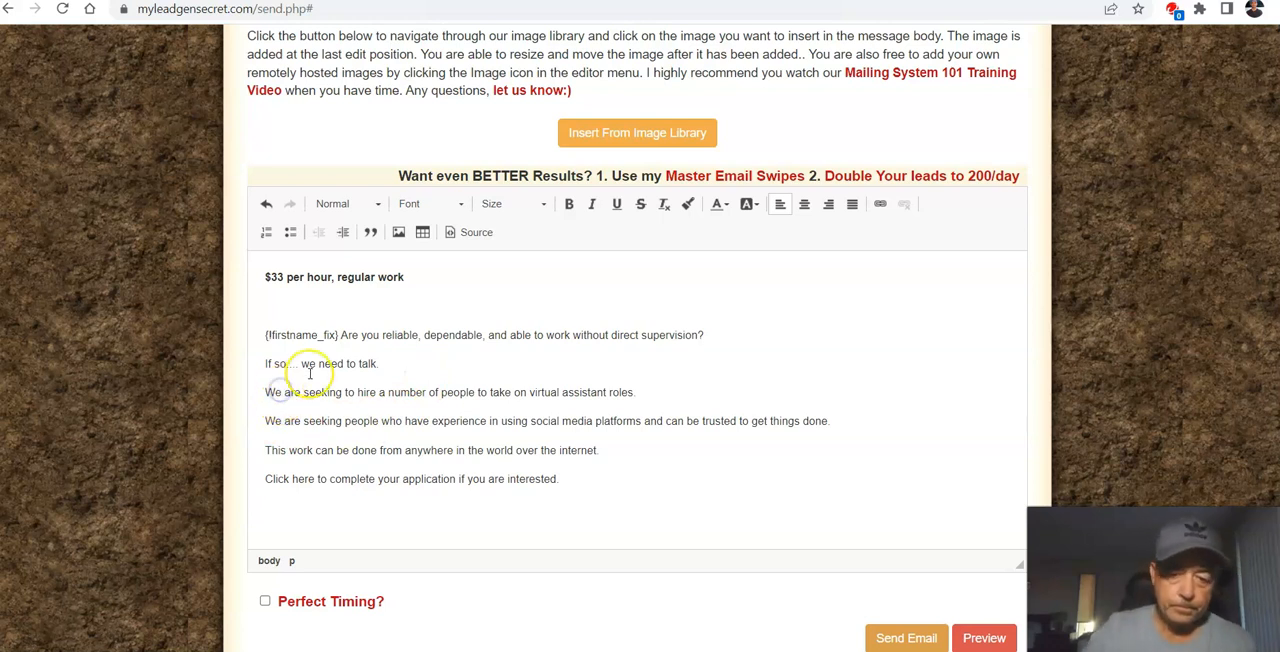
key("BackSpace")
key("BackSpace")
type("Th")
type("ey")
type("com")
type("pany")
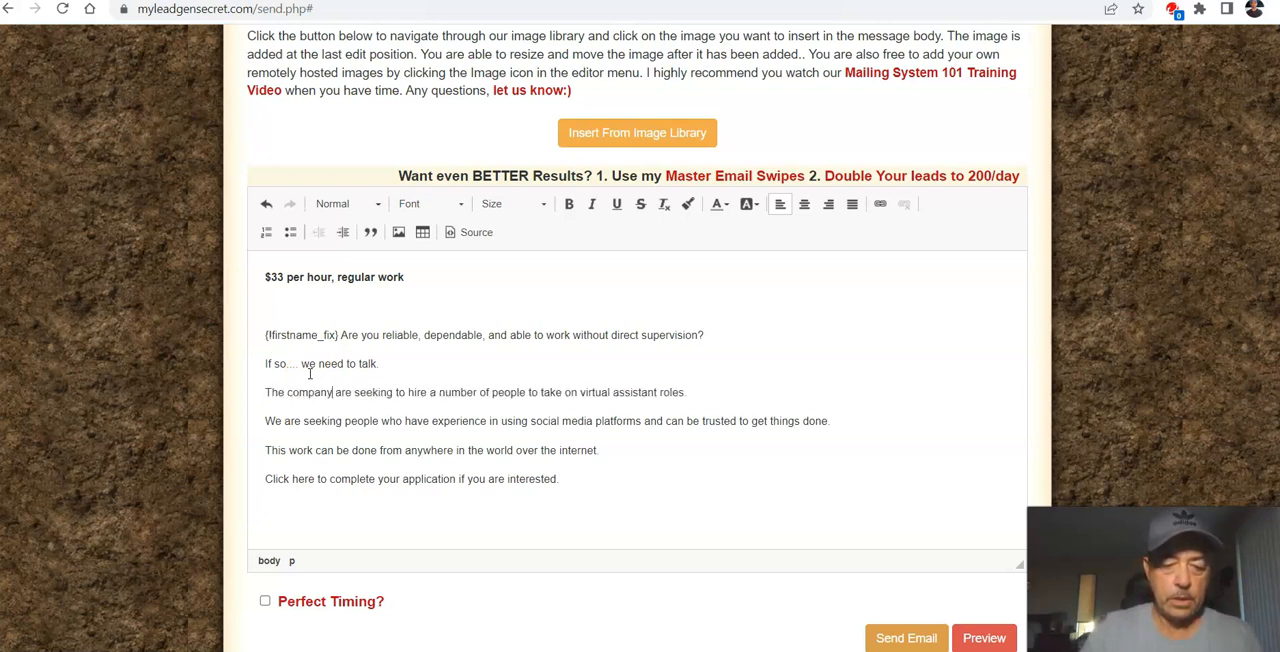
type(" I am")
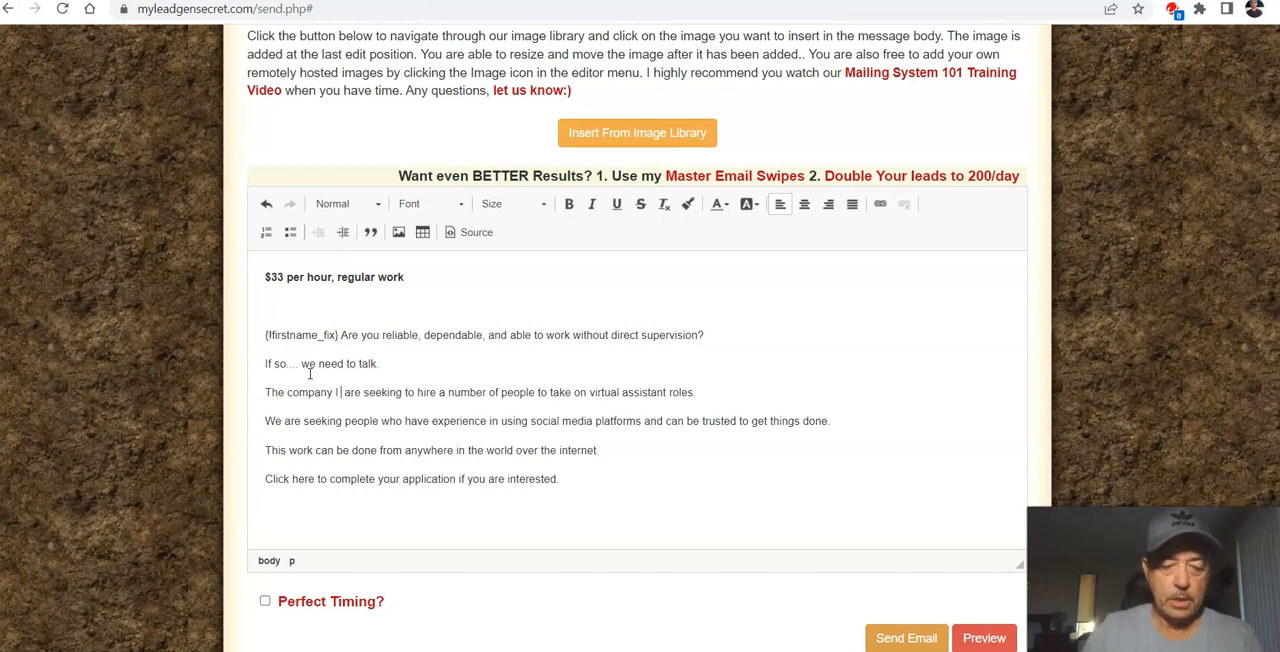
type(" workin")
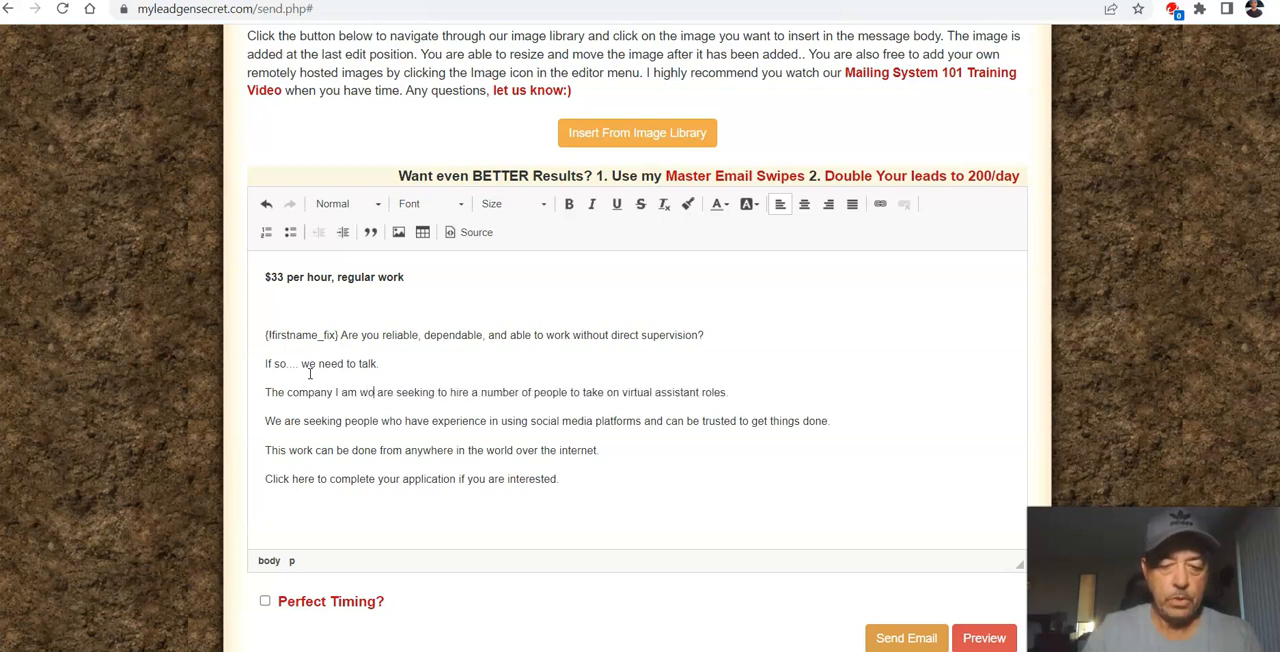
type("g with")
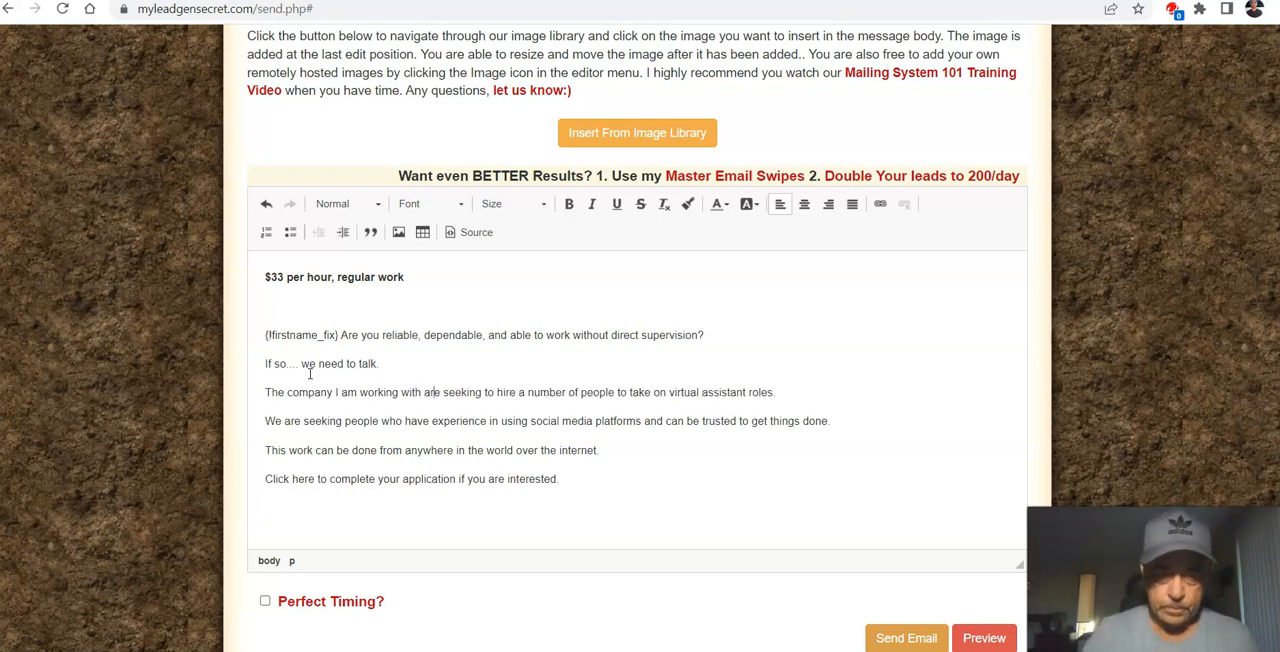
key("Delete")
key("Delete")
key("Delete")
key("Delete")
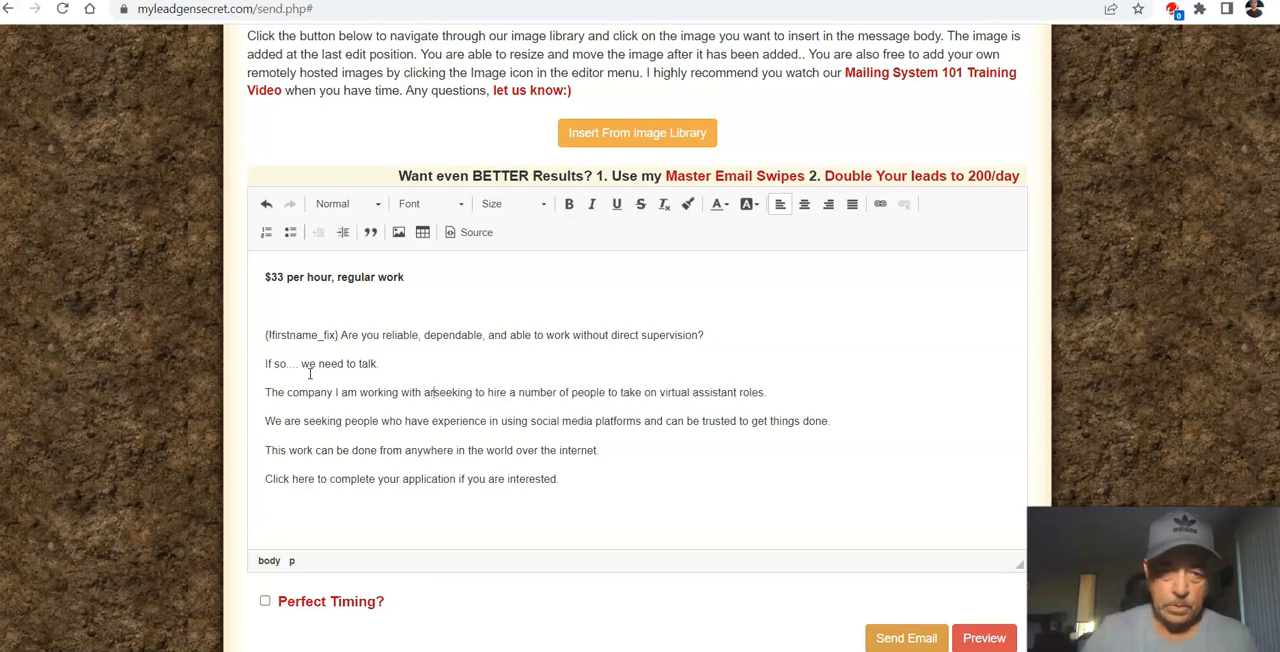
type("is")
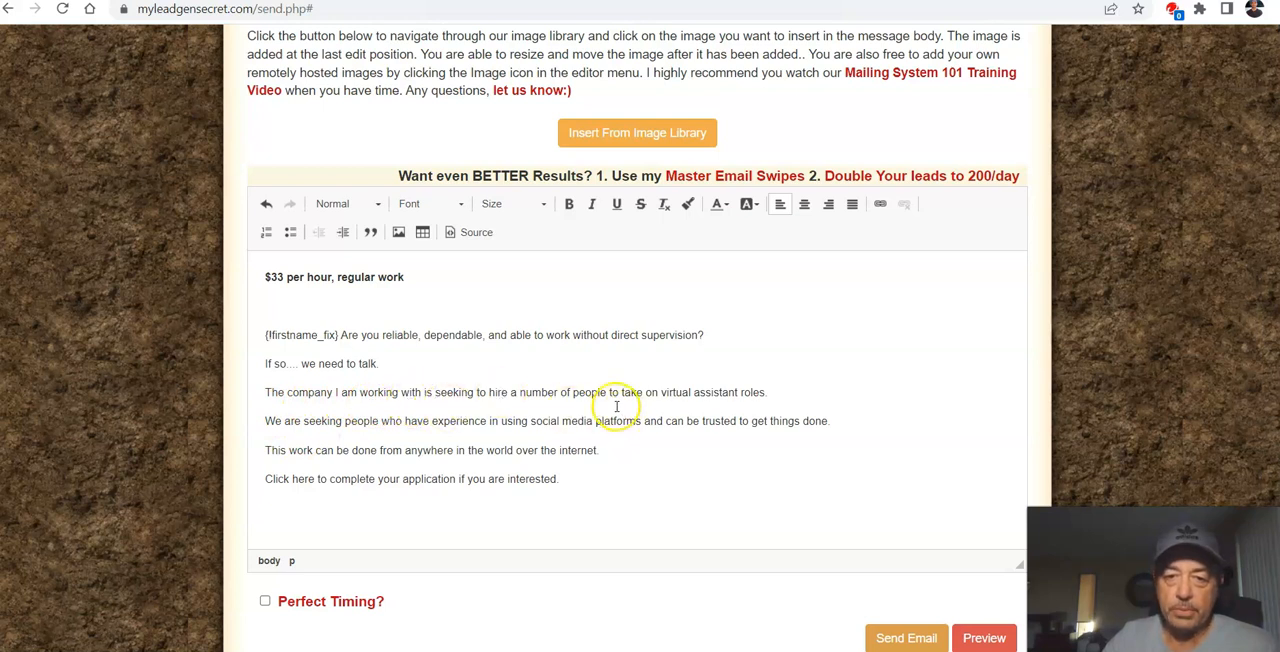
Step: Replace "We" with "They" at the start of the sentence about social media experience
left_click(767, 391)
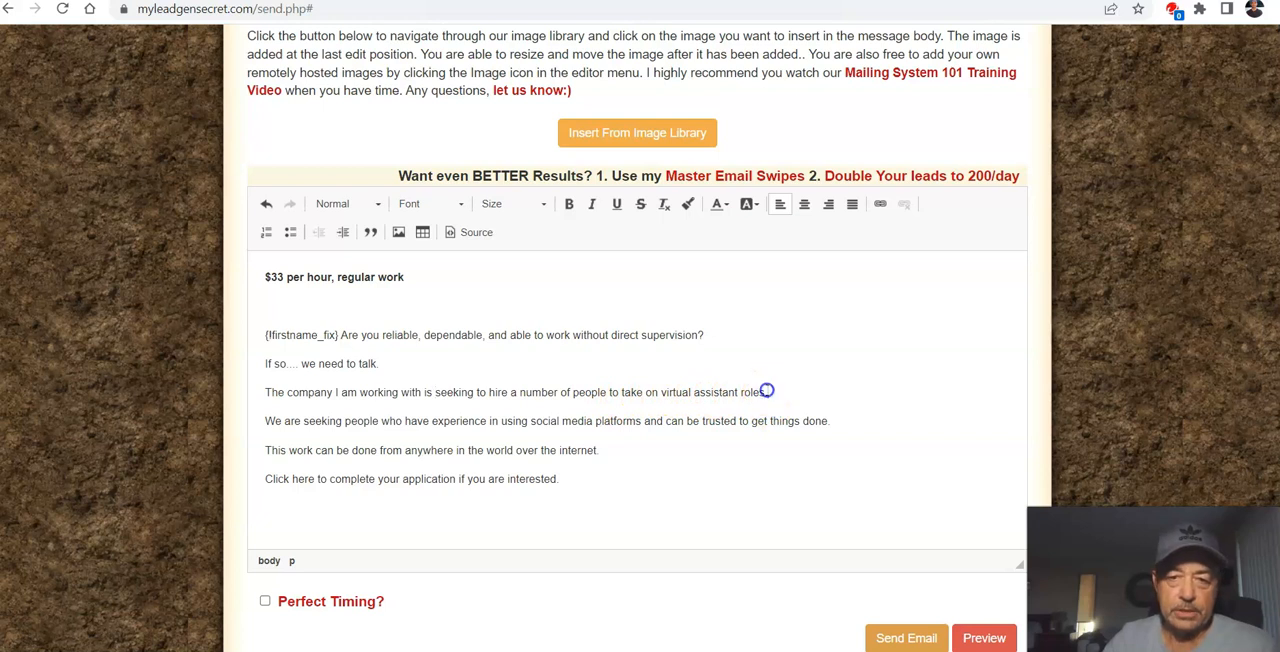
scroll(660, 460, "down", 1)
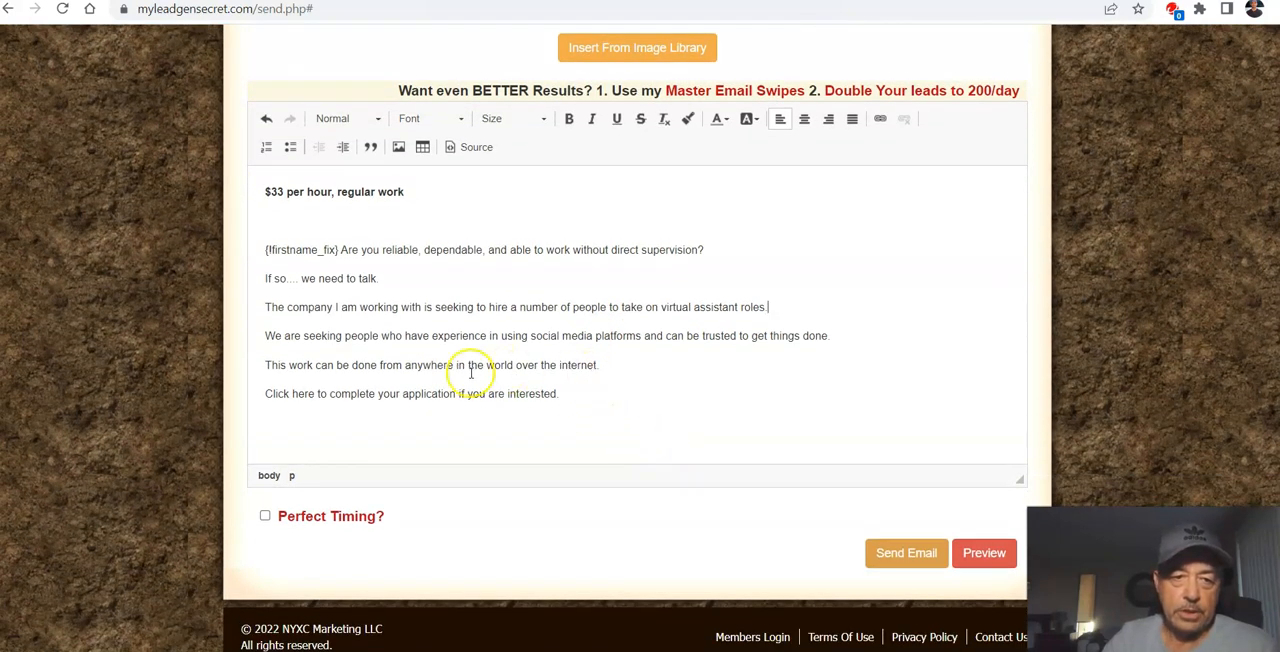
left_click(283, 335)
key("BackSpace")
key("BackSpace")
key("BackSpace")
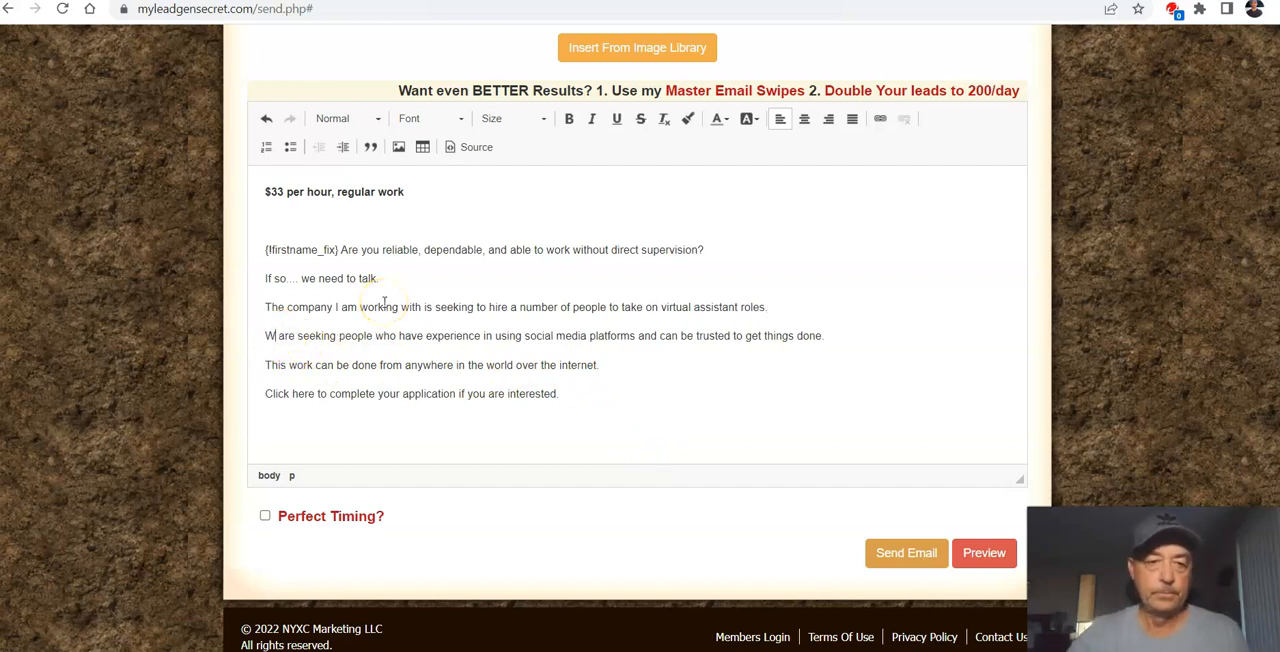
type("They")
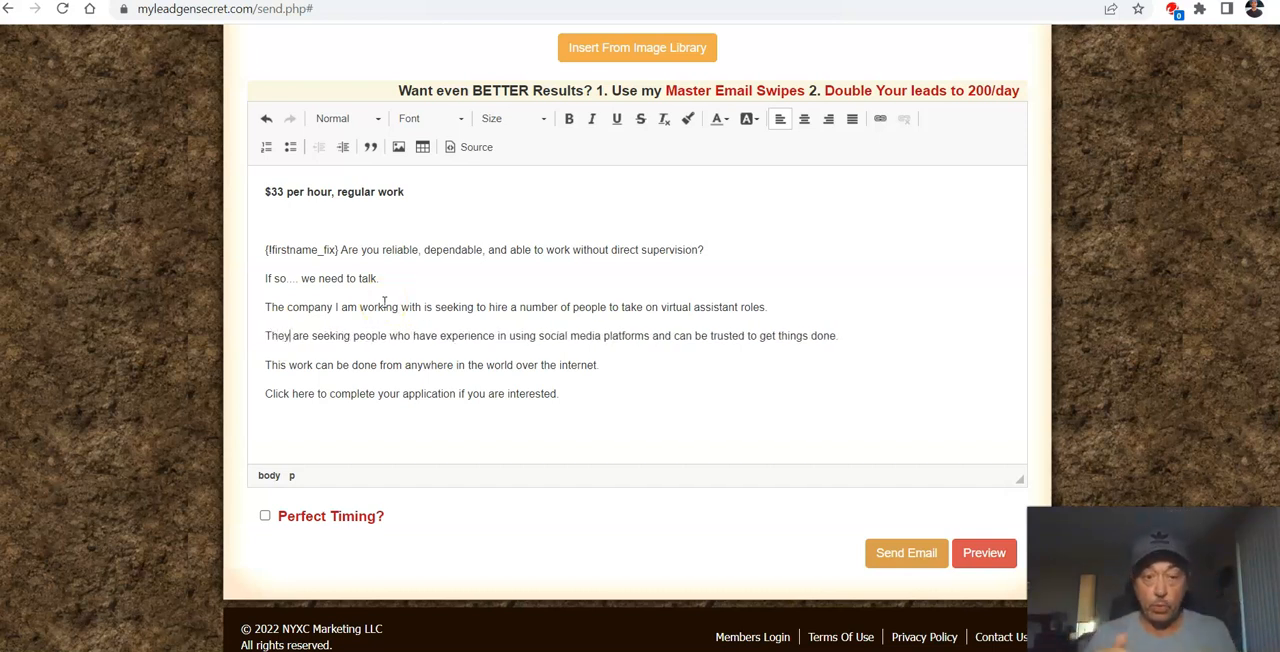
Step: Insert a new line below the "This work can be done from anywhere" sentence and paste the first-name code {!firstname_fix} there
left_click(384, 299)
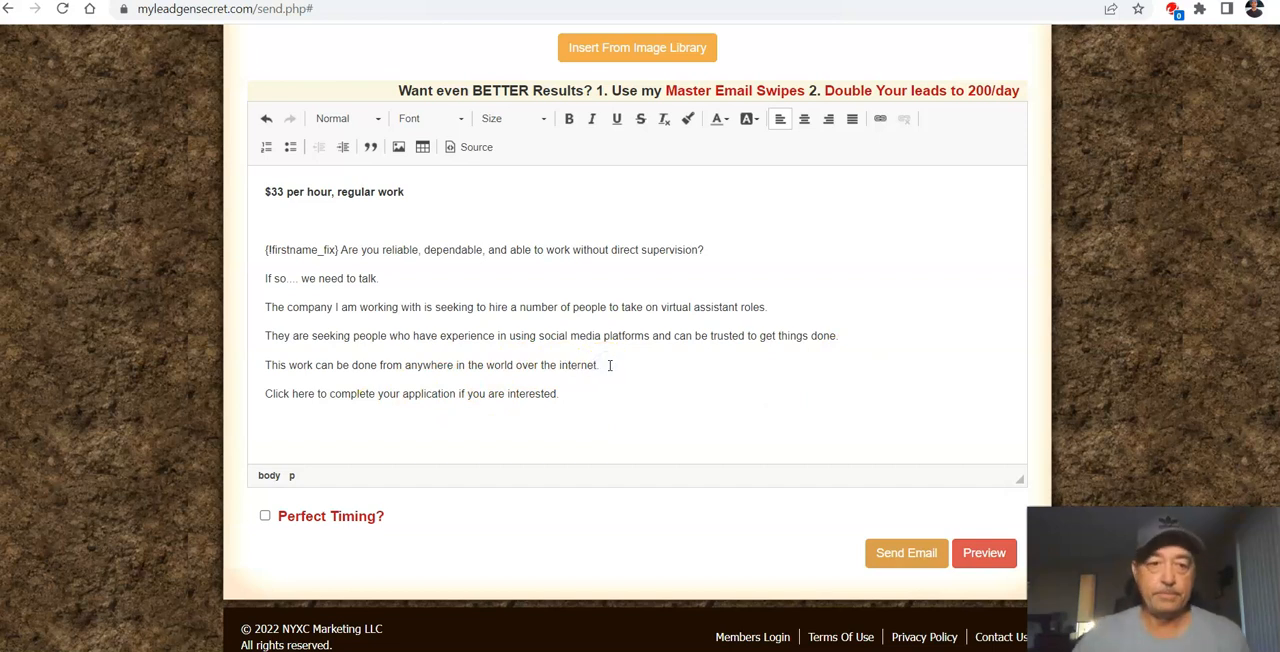
key("Return")
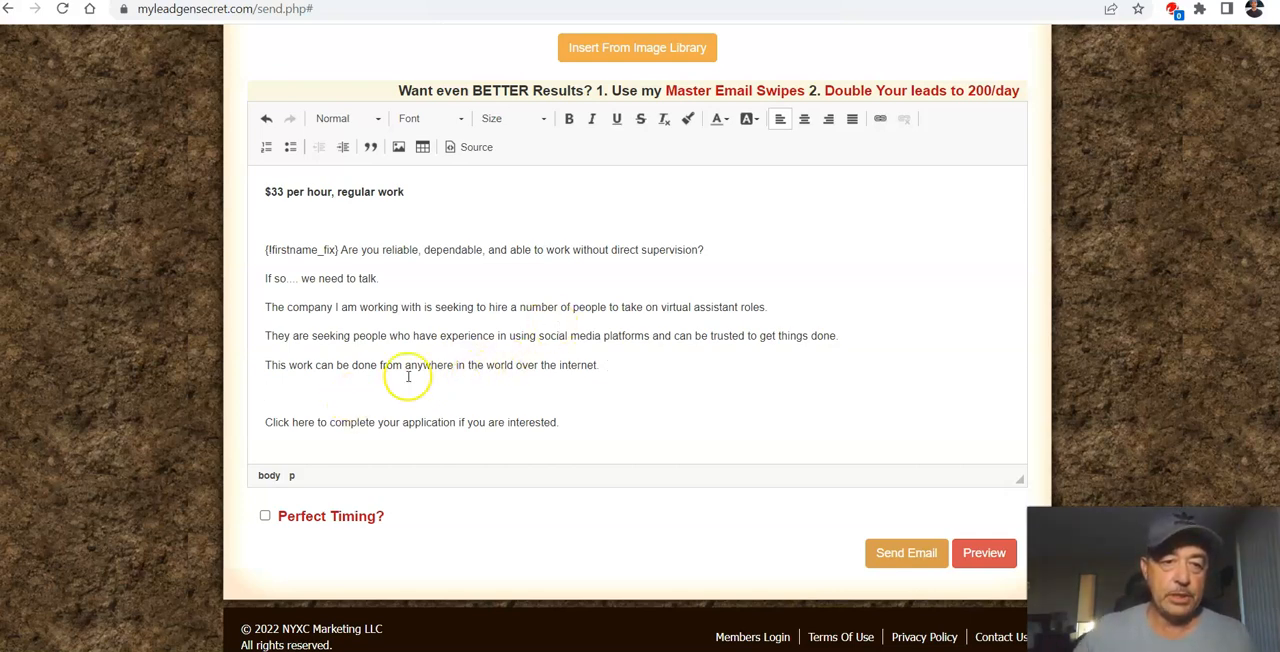
scroll(430, 368, "up", 3)
scroll(437, 370, "up", 3)
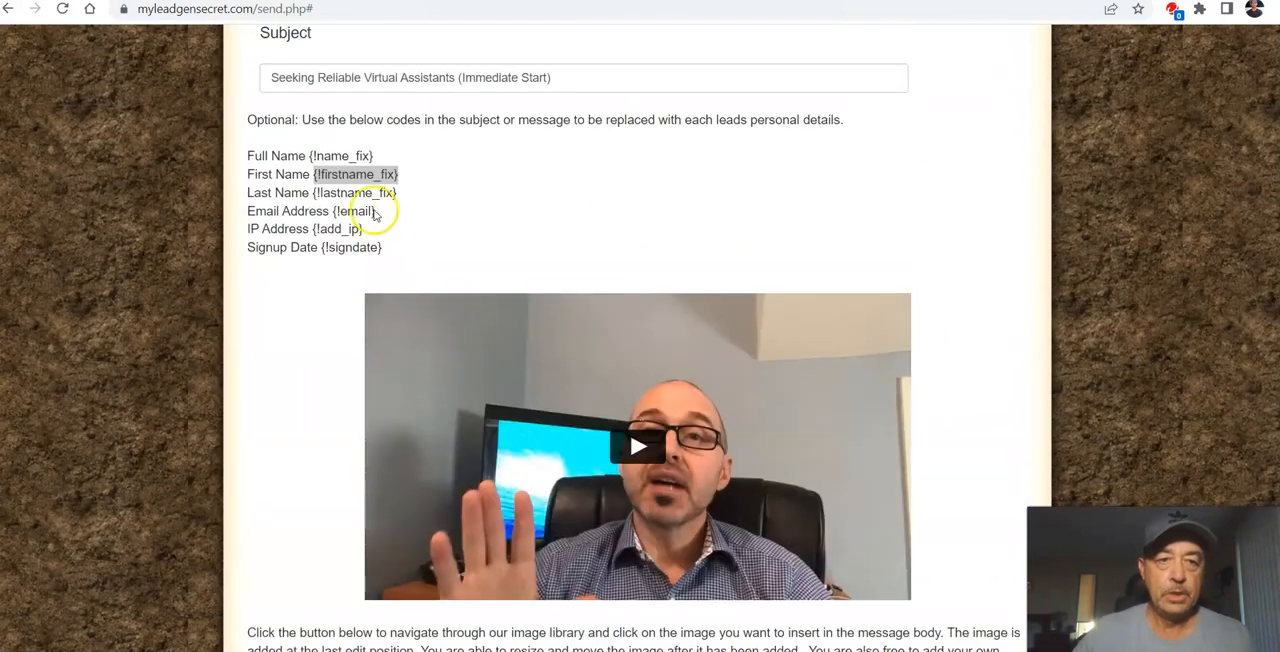
right_click(366, 177)
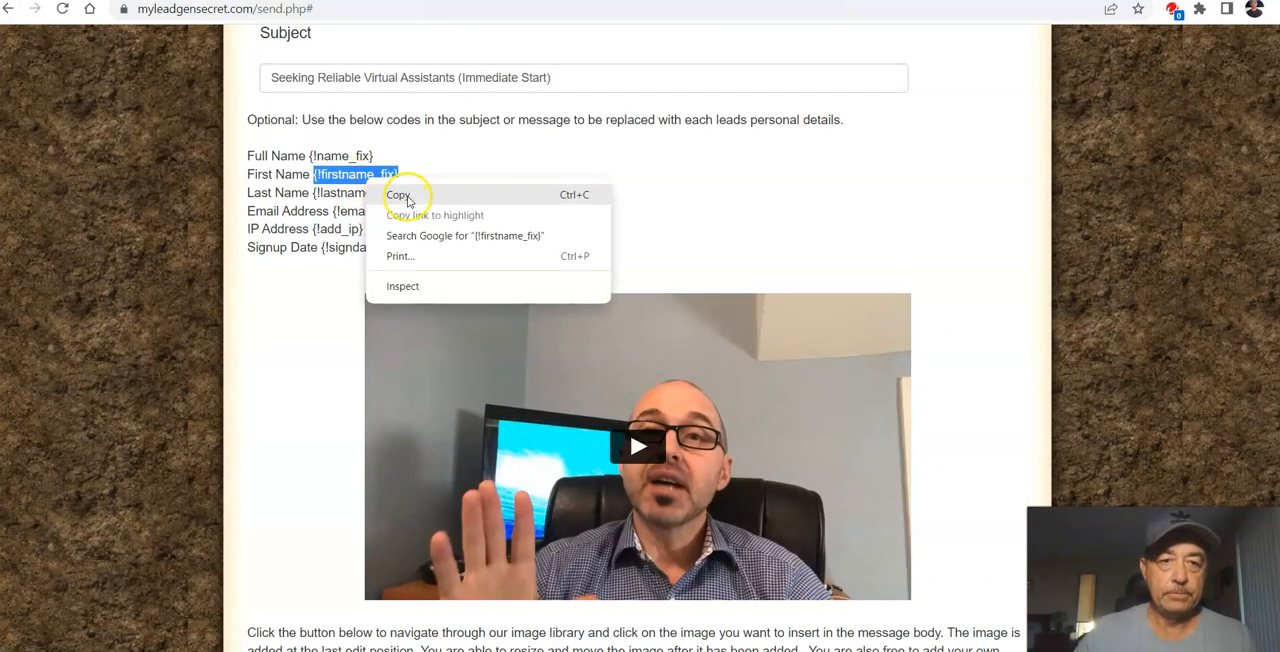
left_click(404, 195)
scroll(430, 260, "down", 5)
scroll(455, 325, "down", 2)
left_click(291, 370)
key("ctrl+v")
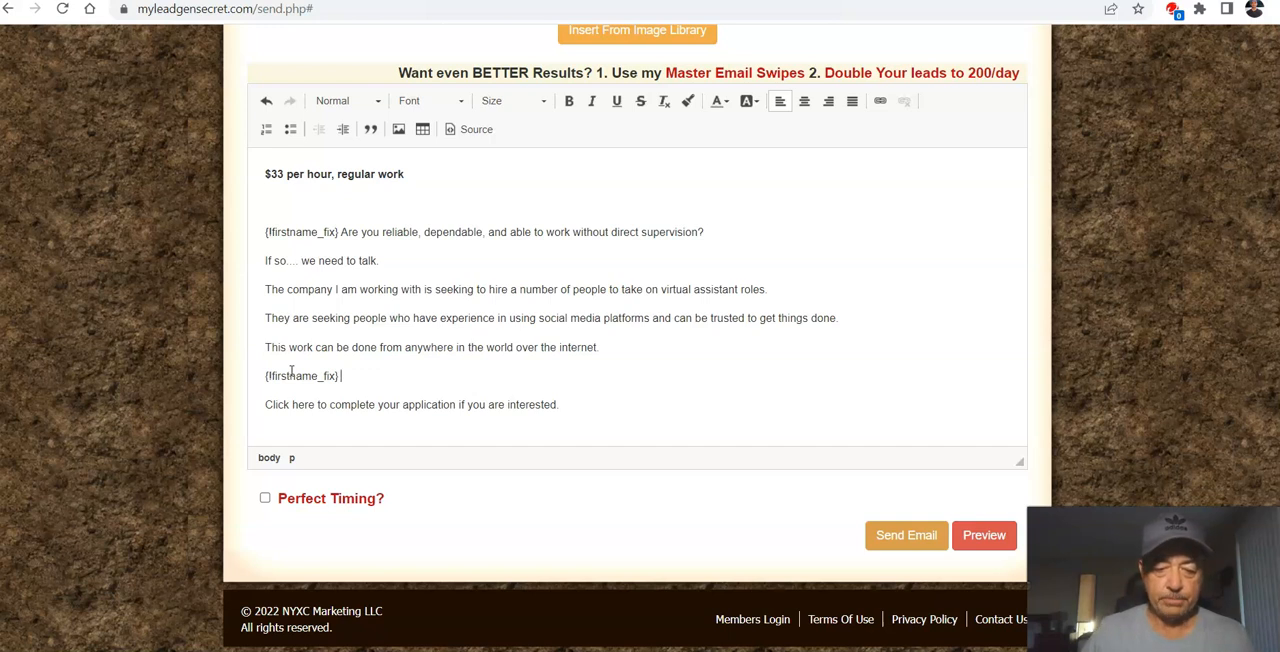
Step: After the first-name code, write "I don't know if this is a good fit for you, but if you are seeking to earn some extra money"
type("I d")
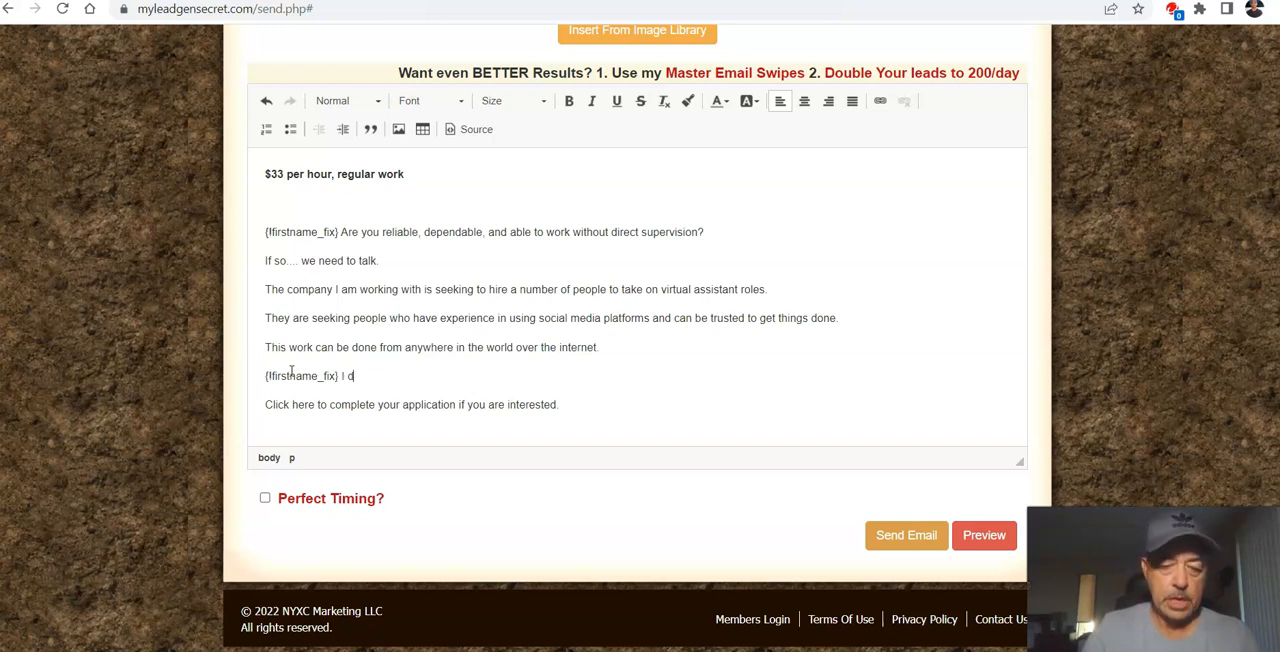
type("on")
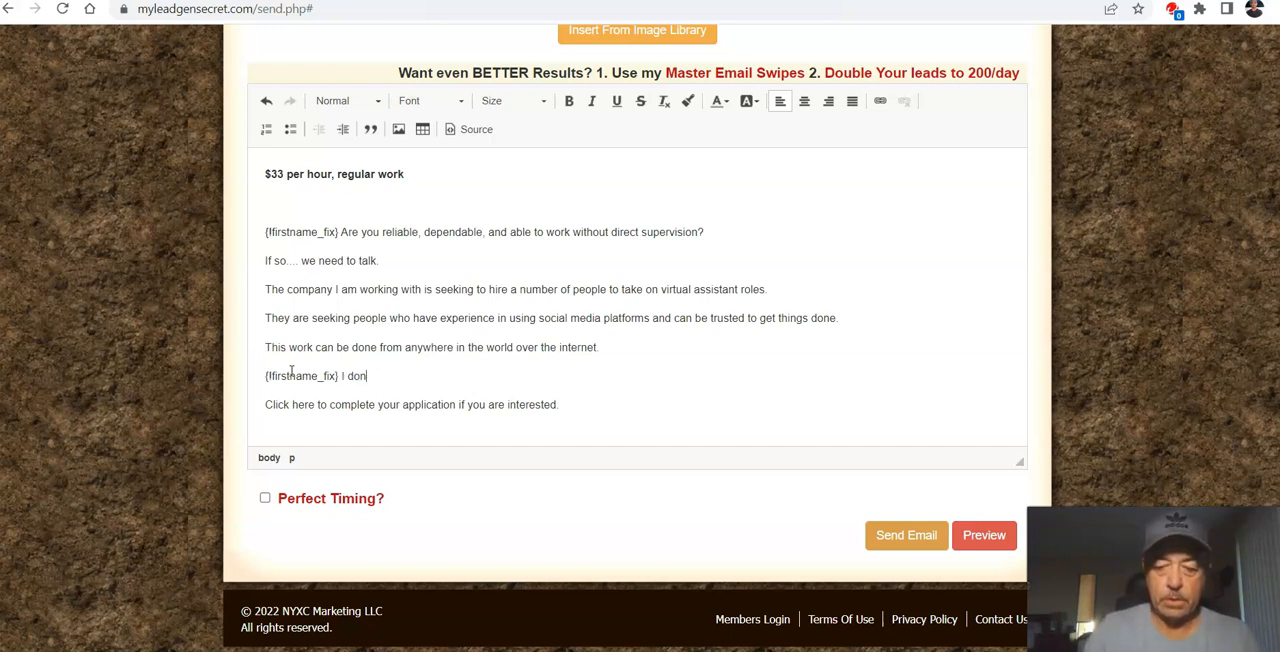
type("'t know if this")
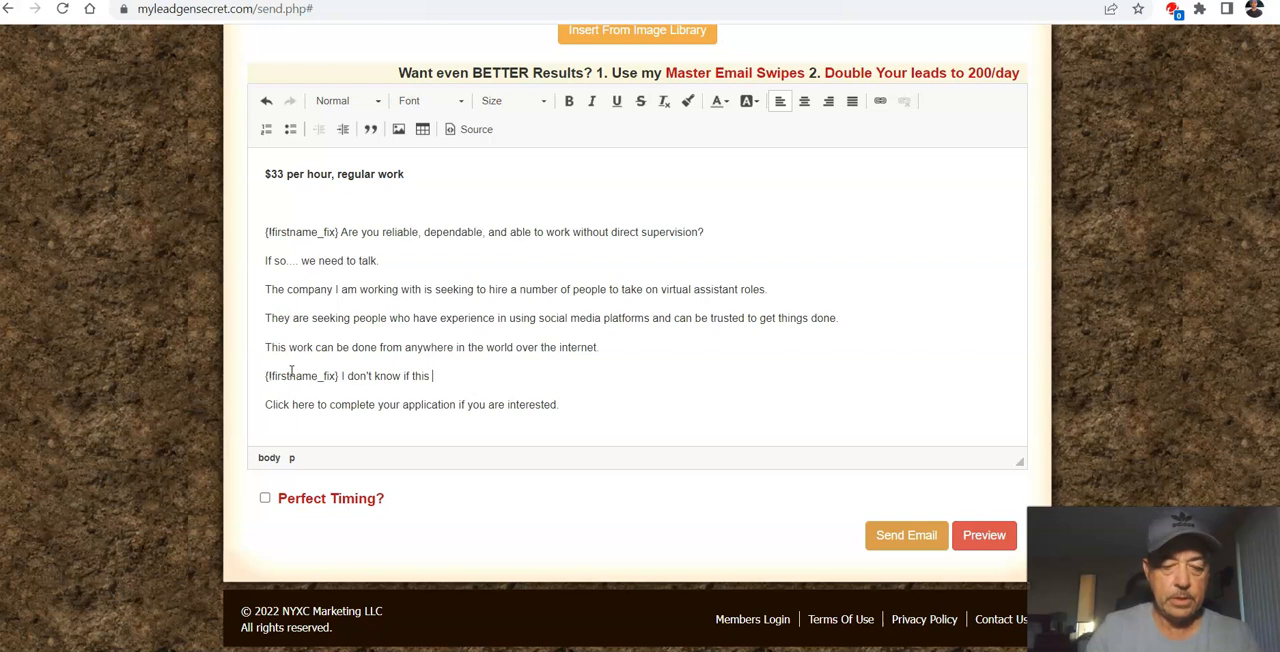
type(" is a ")
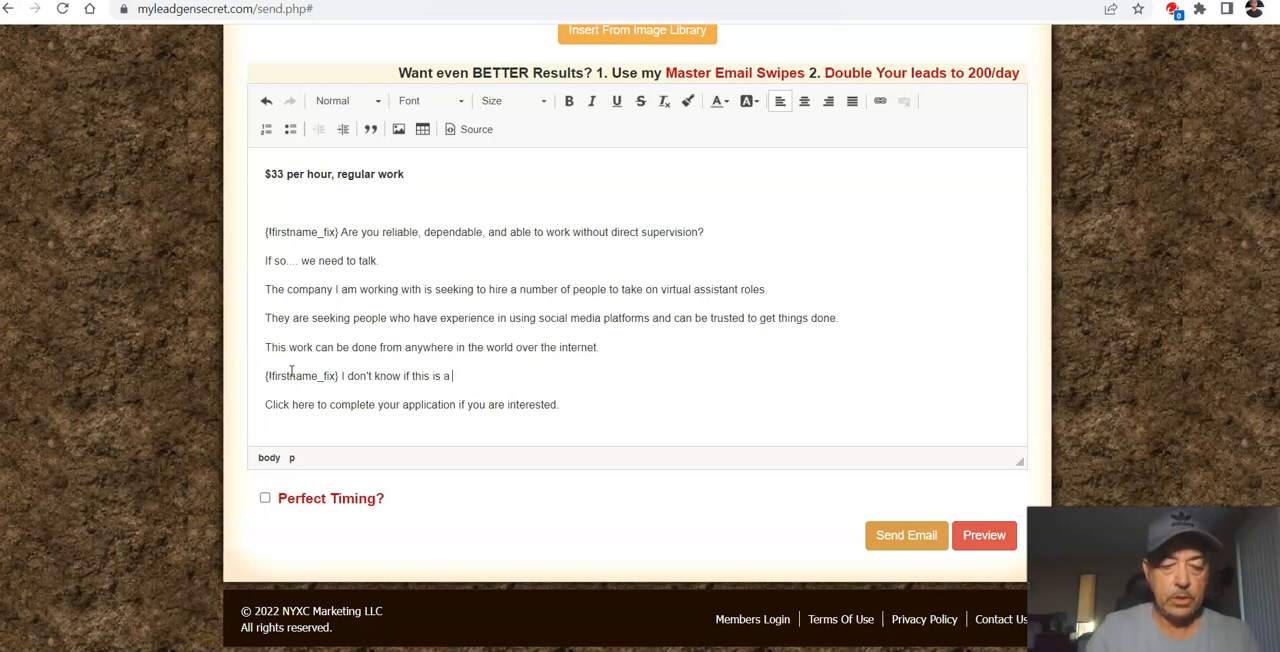
type("good fi")
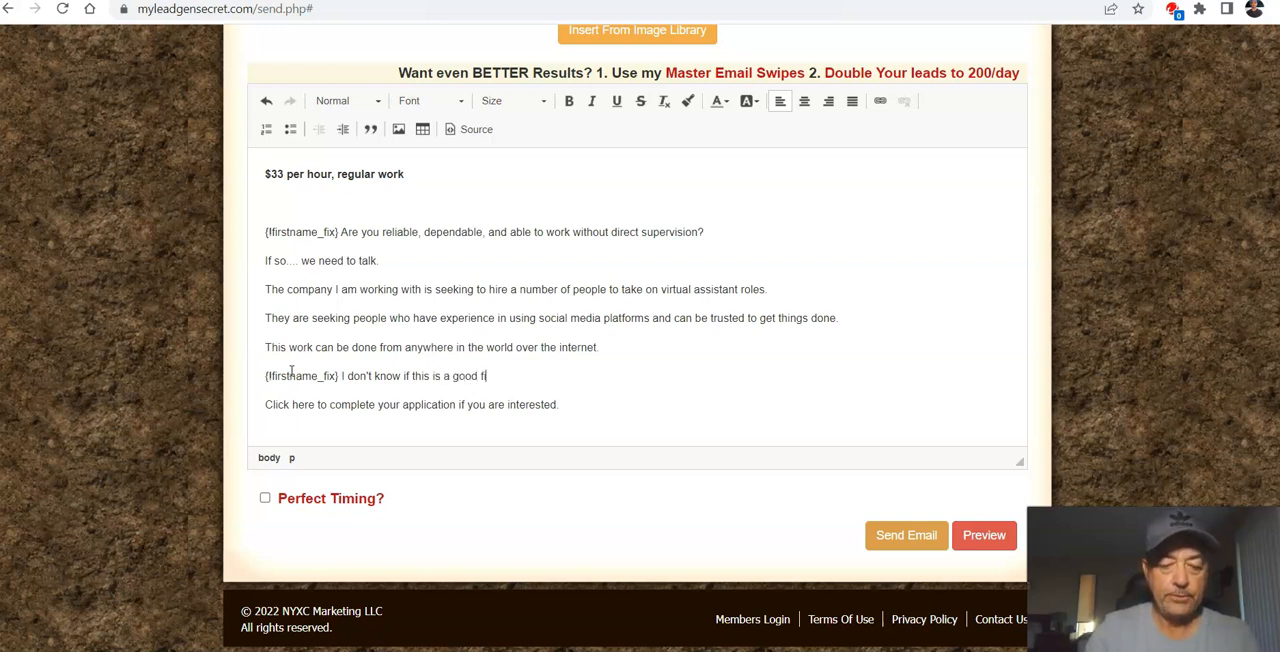
type("t for you, but if you are seeking to earn some")
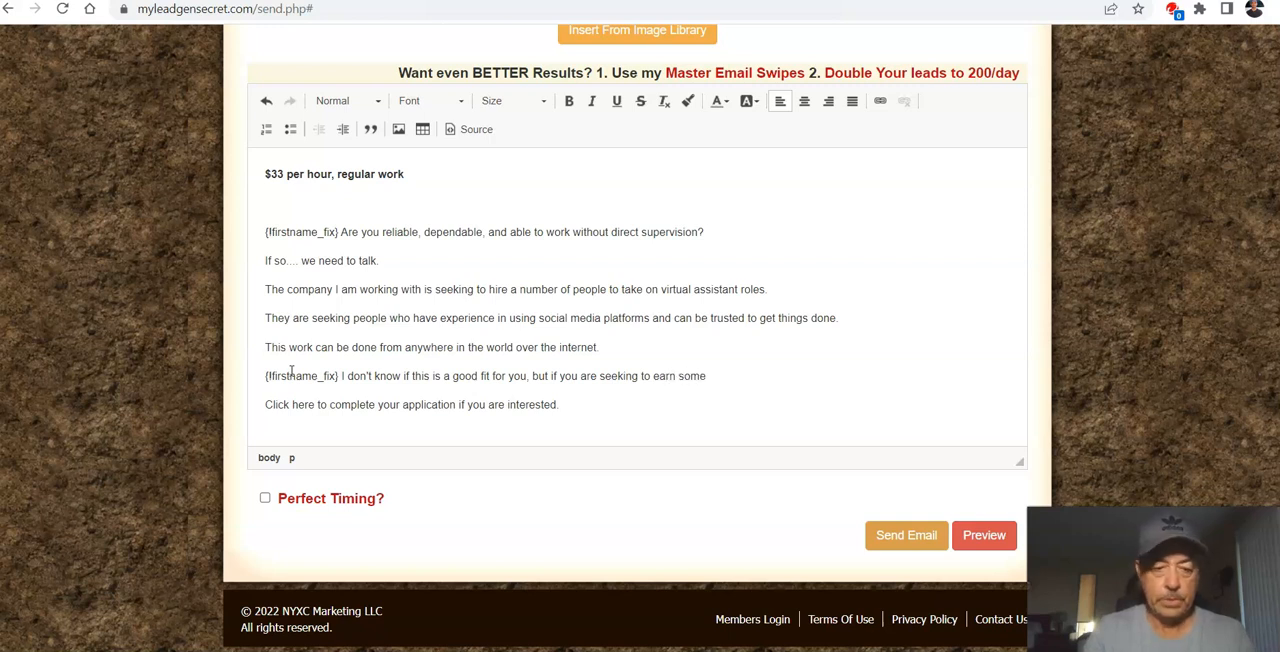
type("a money")
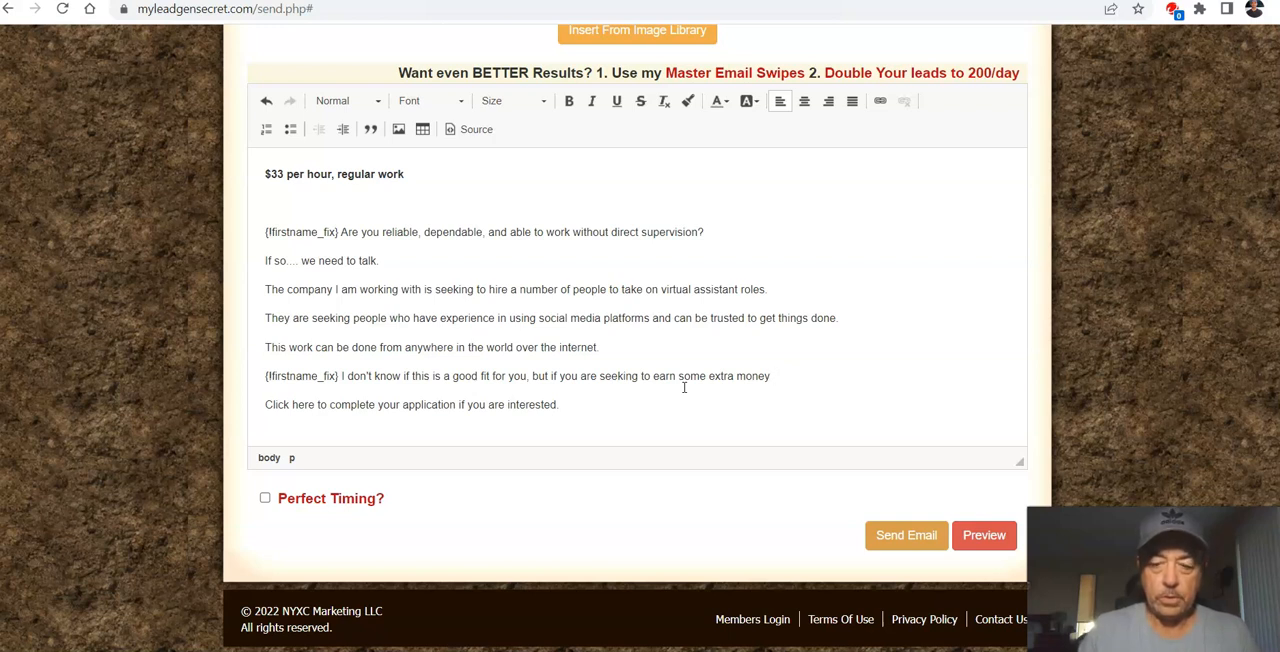
Step: Add the line "You might want to click here and apply if you are interested" and delete the original application sentence below it
key("Return")
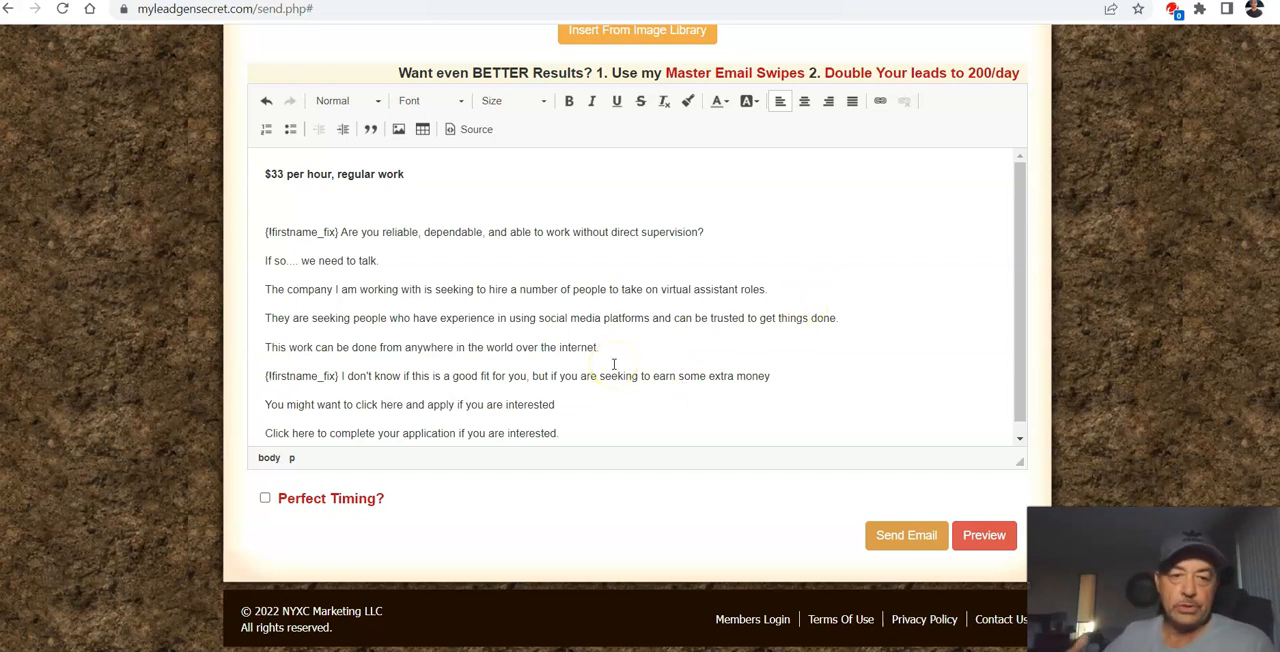
left_click(581, 432)
left_click_drag(581, 432, 261, 424)
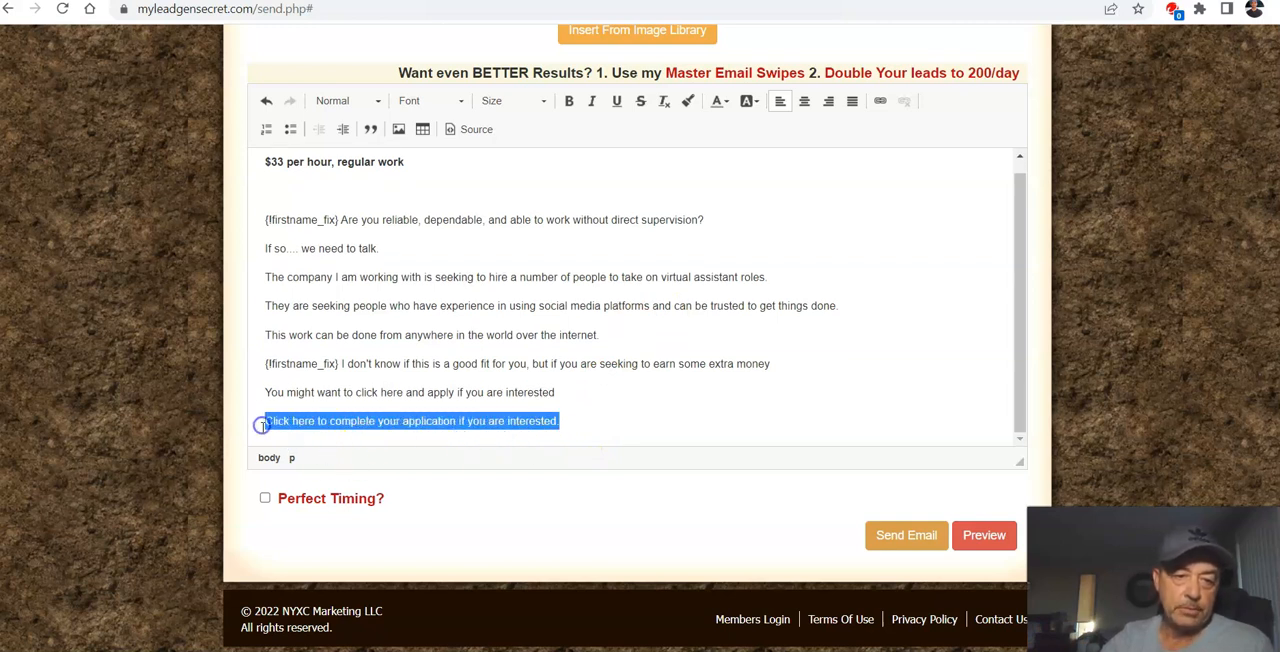
key("BackSpace")
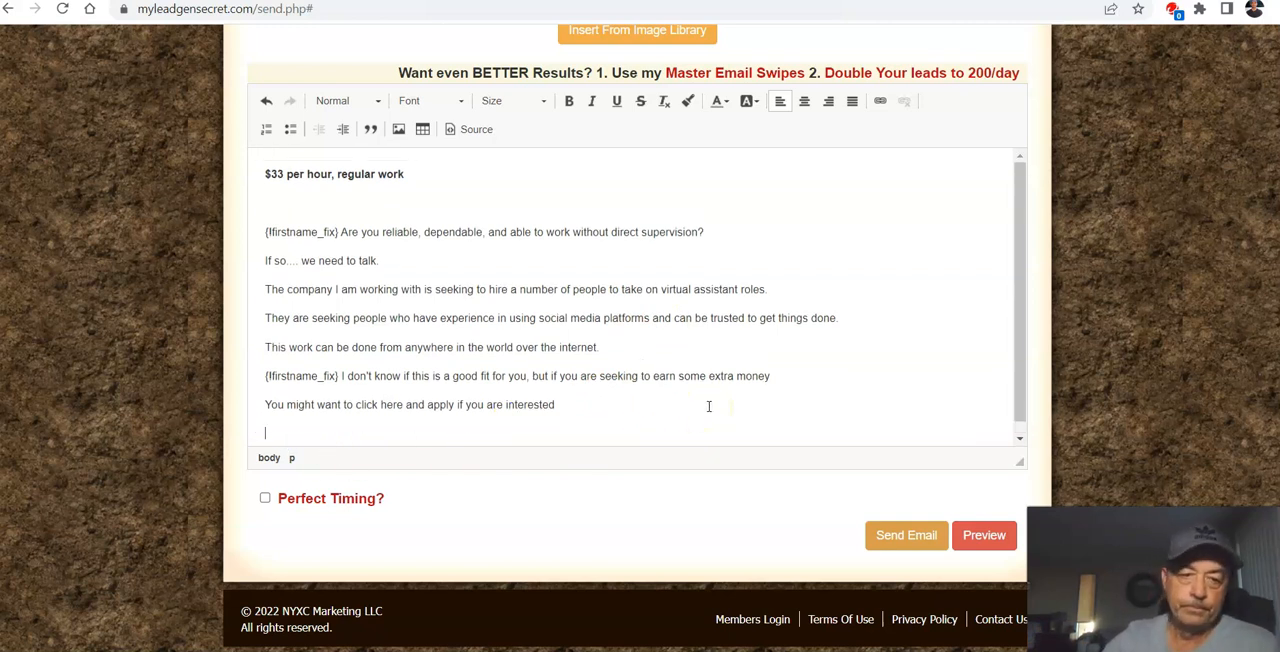
Step: Make the words "click here" bold in the closing line of the email
left_click(355, 406)
left_click_drag(355, 406, 407, 406)
left_click(569, 101)
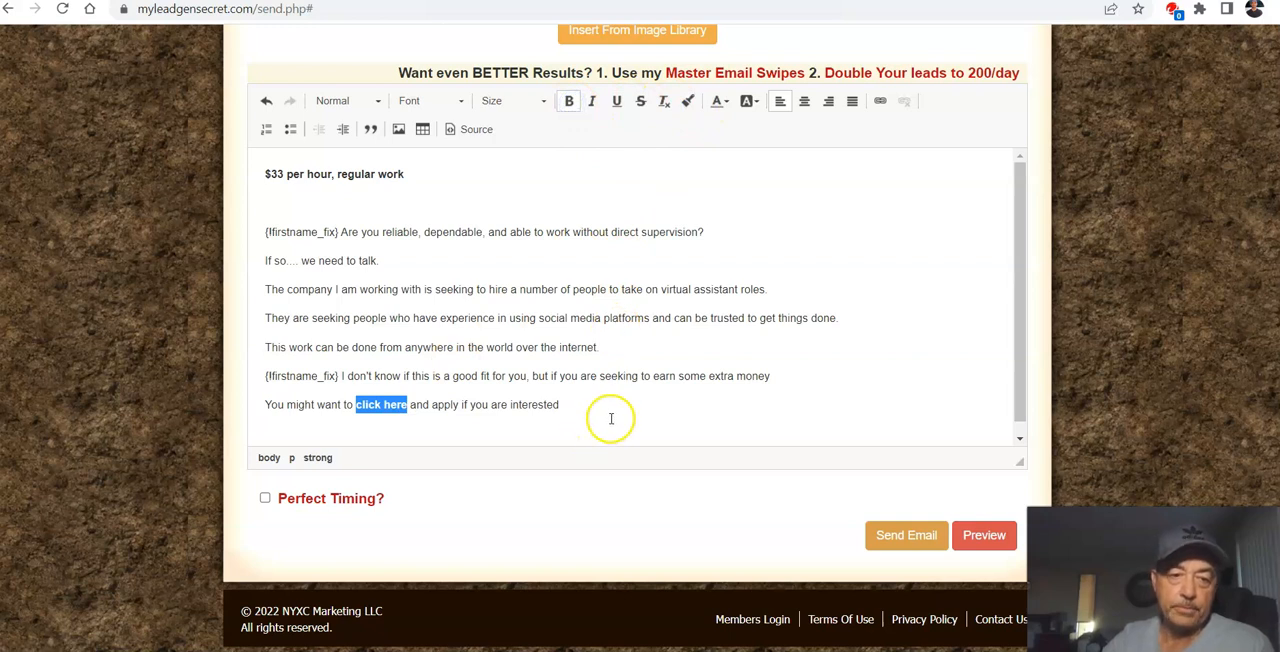
Step: Put ">>" directly in front of "click here" and make the whole phrase ">>click here" bold
left_click(360, 404)
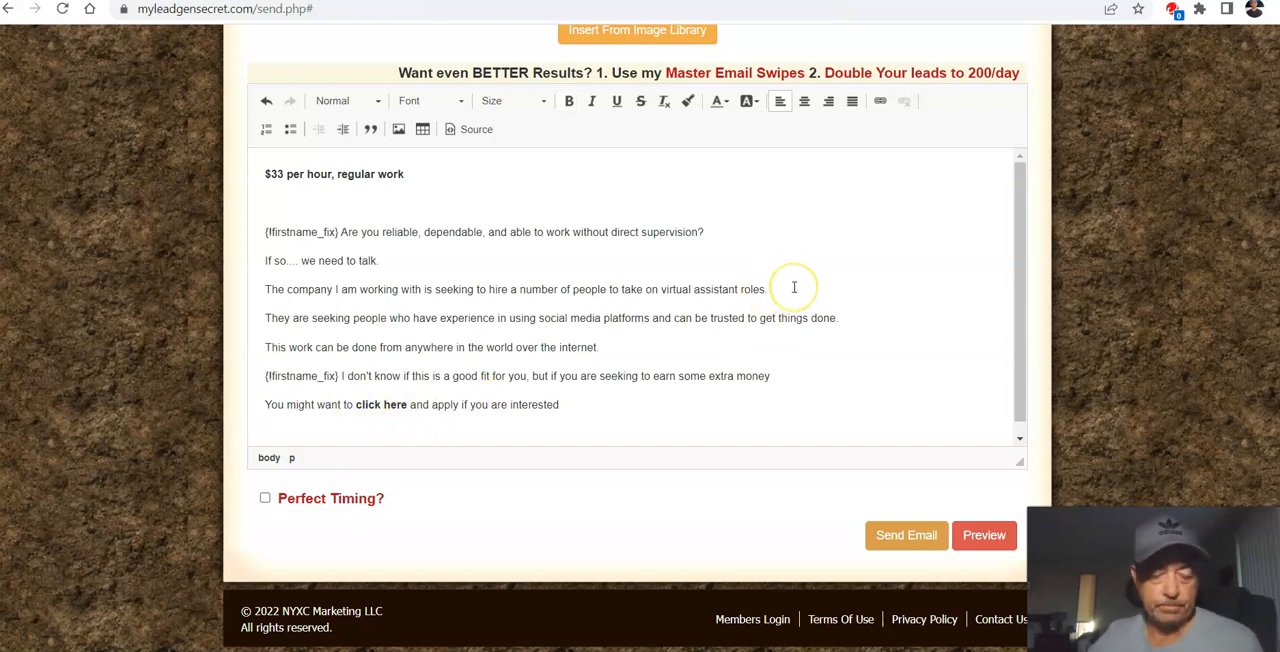
type(">")
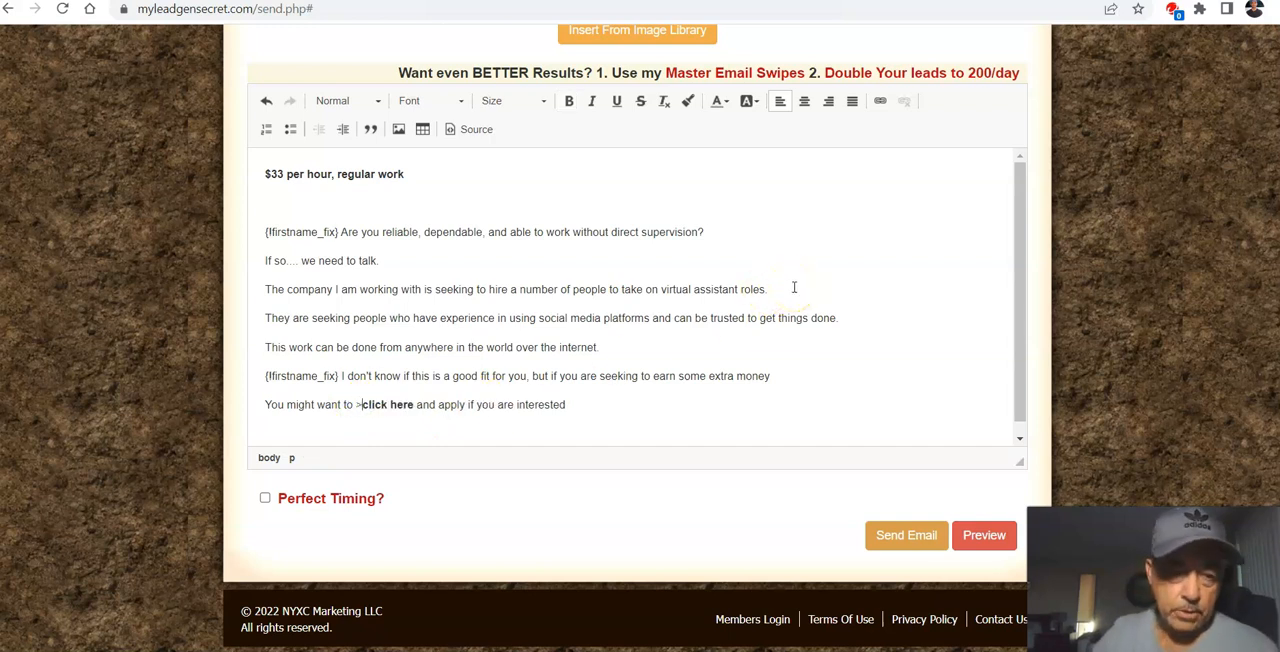
type(">")
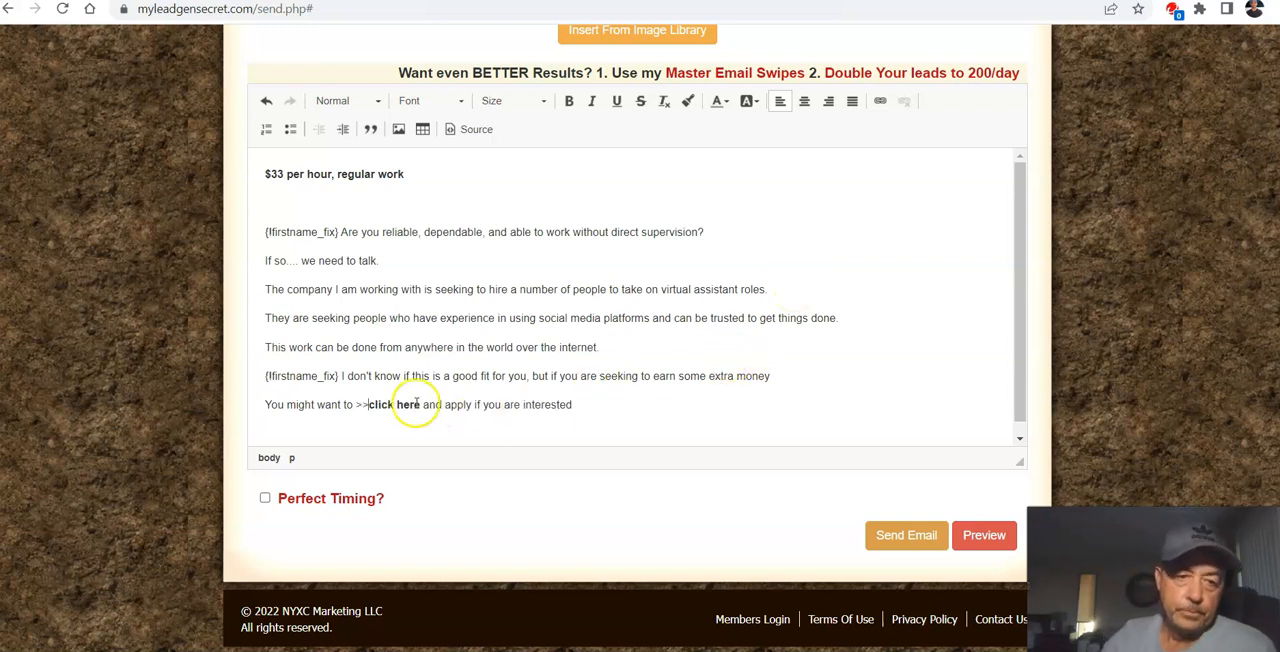
left_click(357, 405)
left_click_drag(357, 405, 425, 405)
left_click(569, 101)
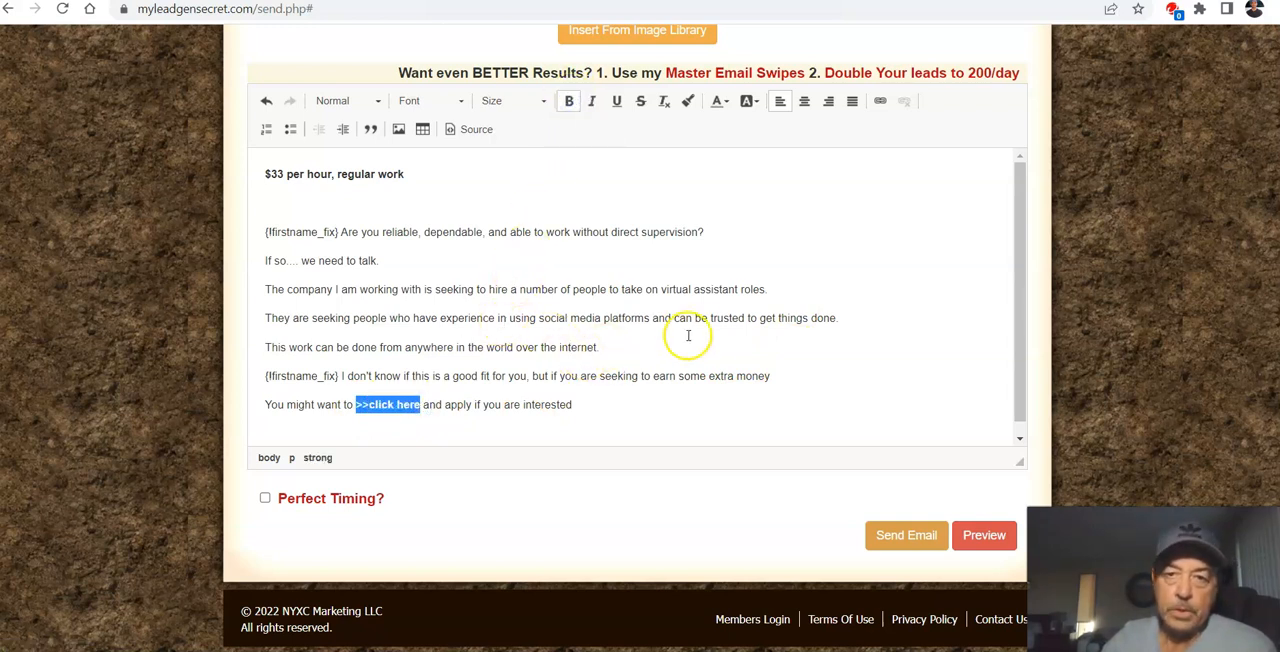
Step: Start a link on ">>click here" and copy the full hoplink from the Notepad notes
scroll(693, 334, "up", 1)
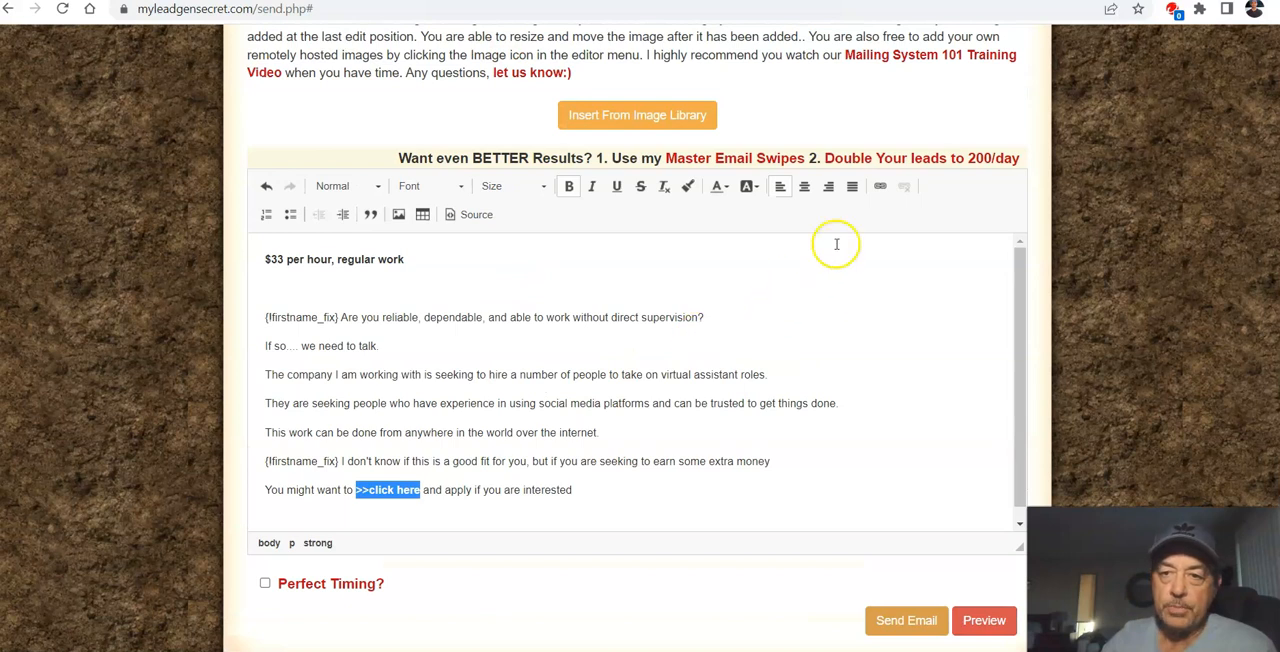
left_click(880, 186)
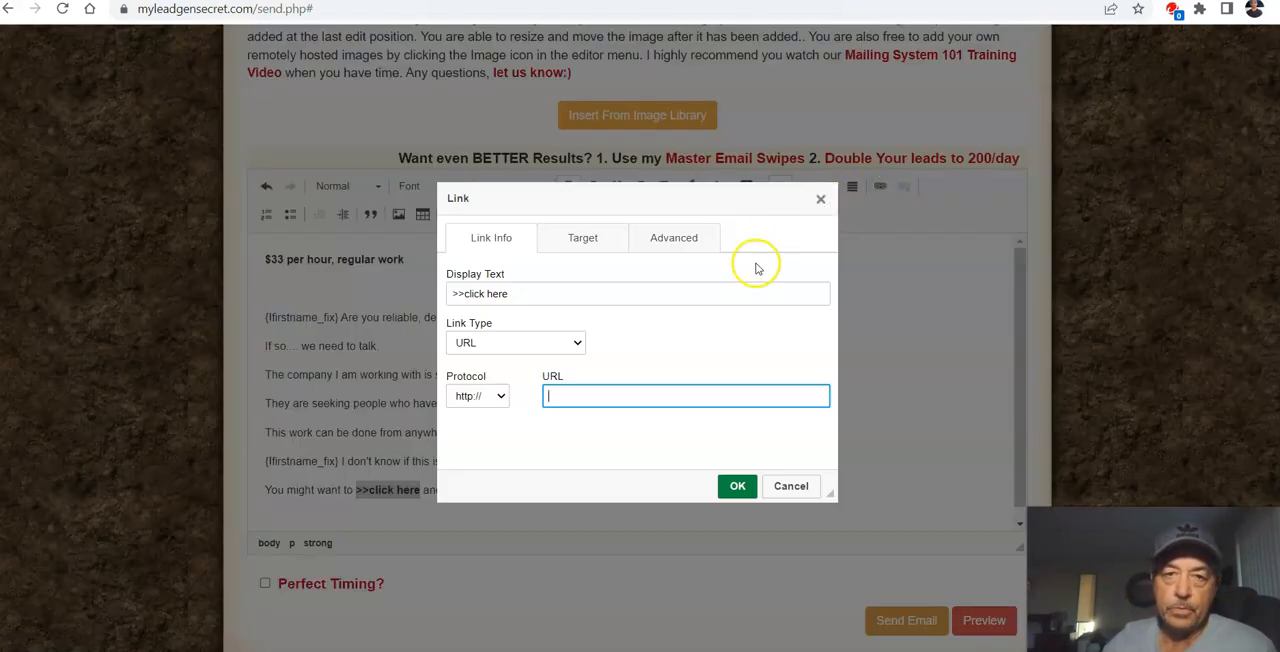
mouse_move(776, 651)
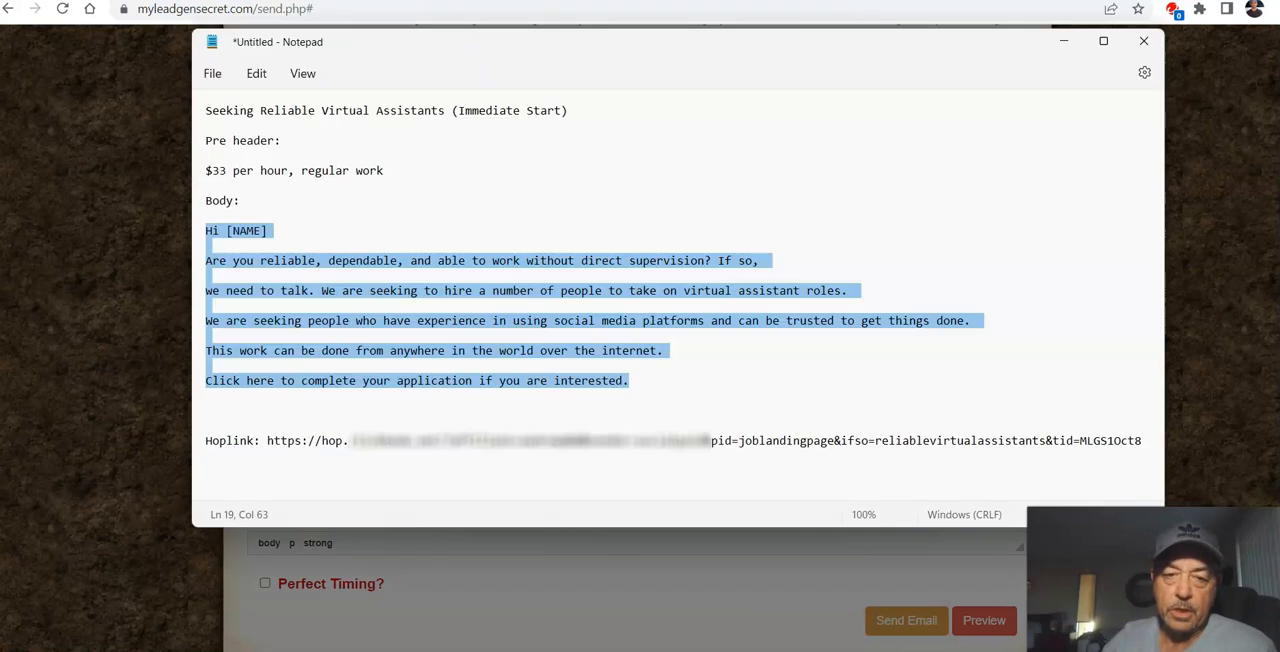
left_click(776, 590)
left_click(547, 480)
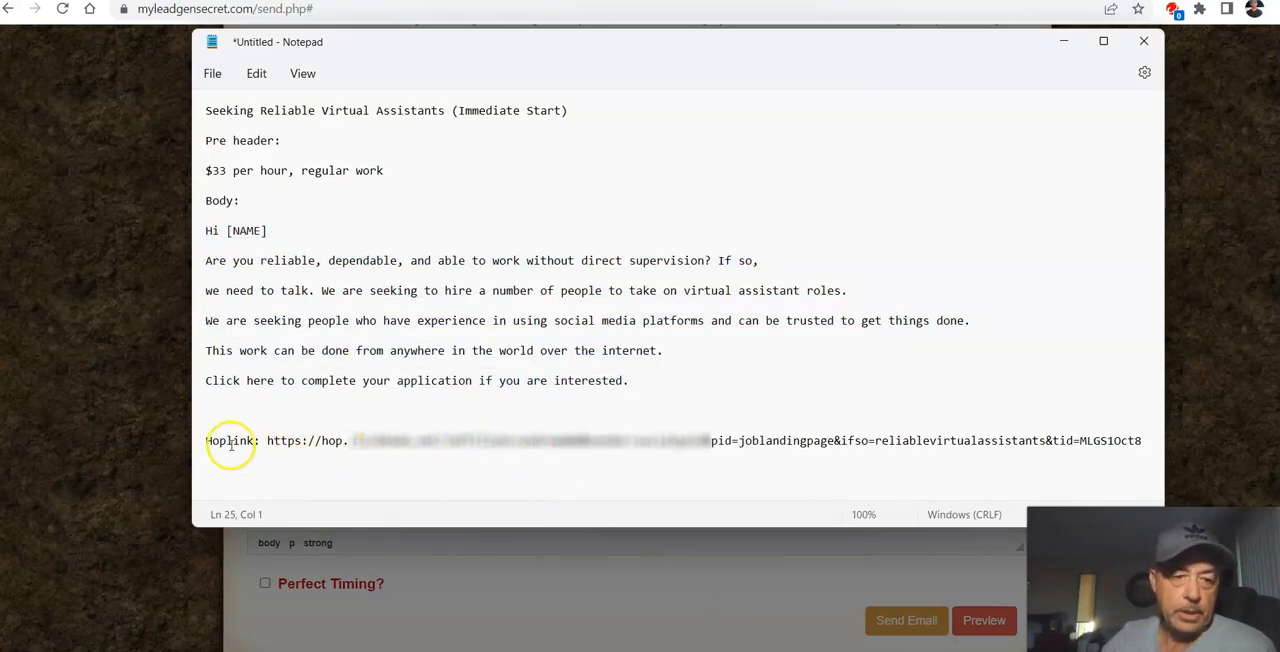
left_click_drag(264, 440, 1122, 450)
right_click(1122, 450)
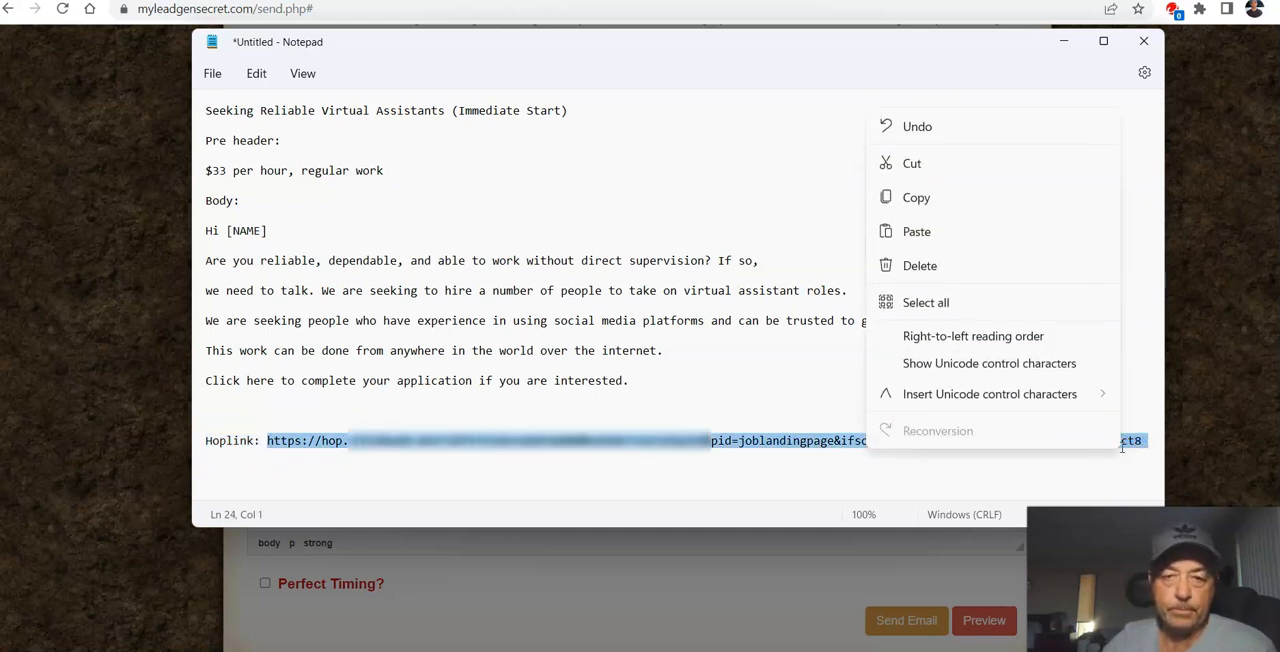
left_click(936, 200)
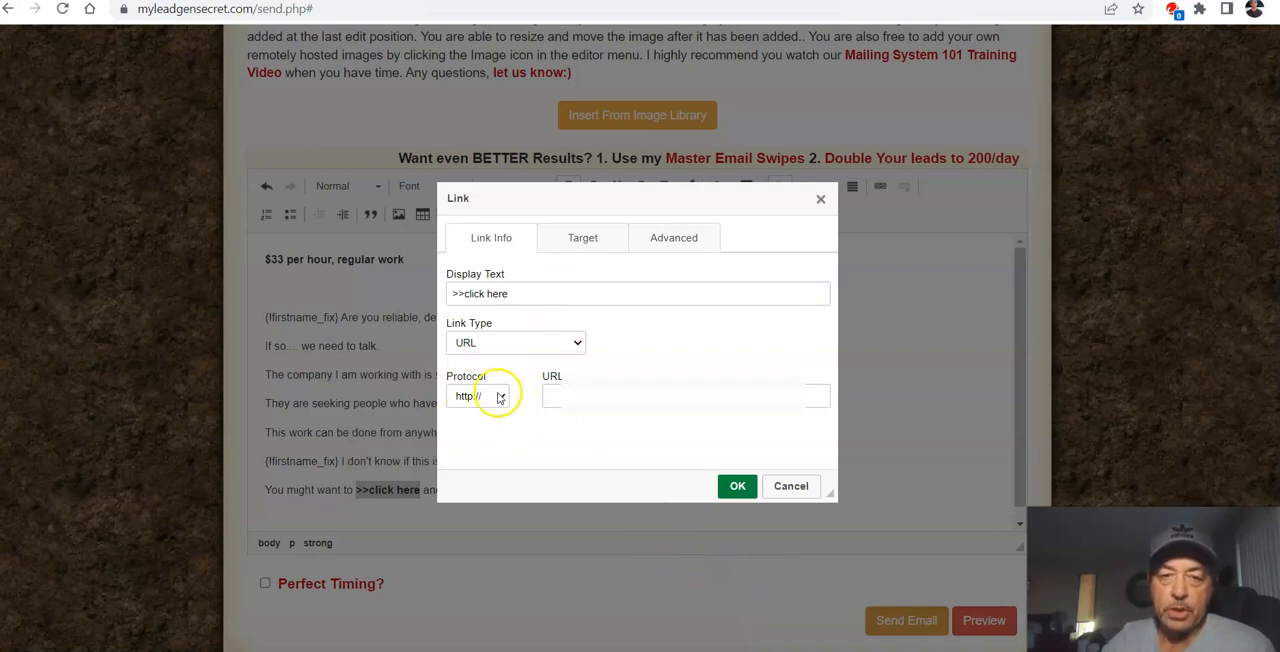
left_click(571, 400)
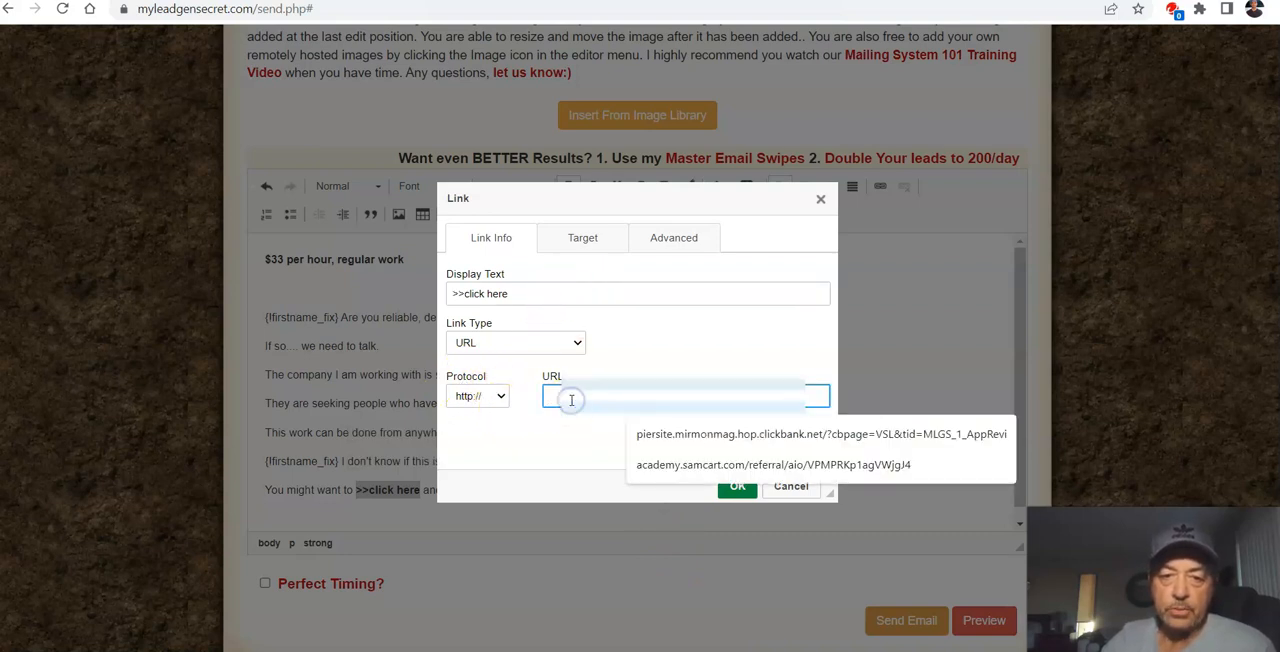
right_click(589, 392)
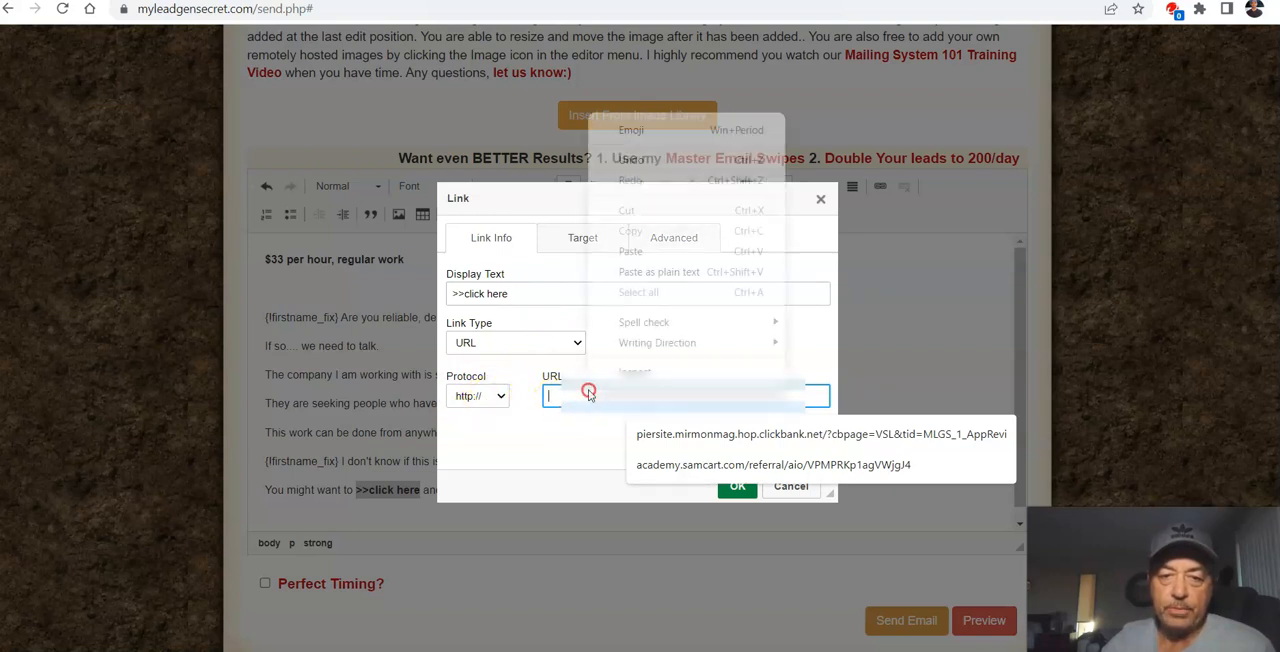
left_click(651, 253)
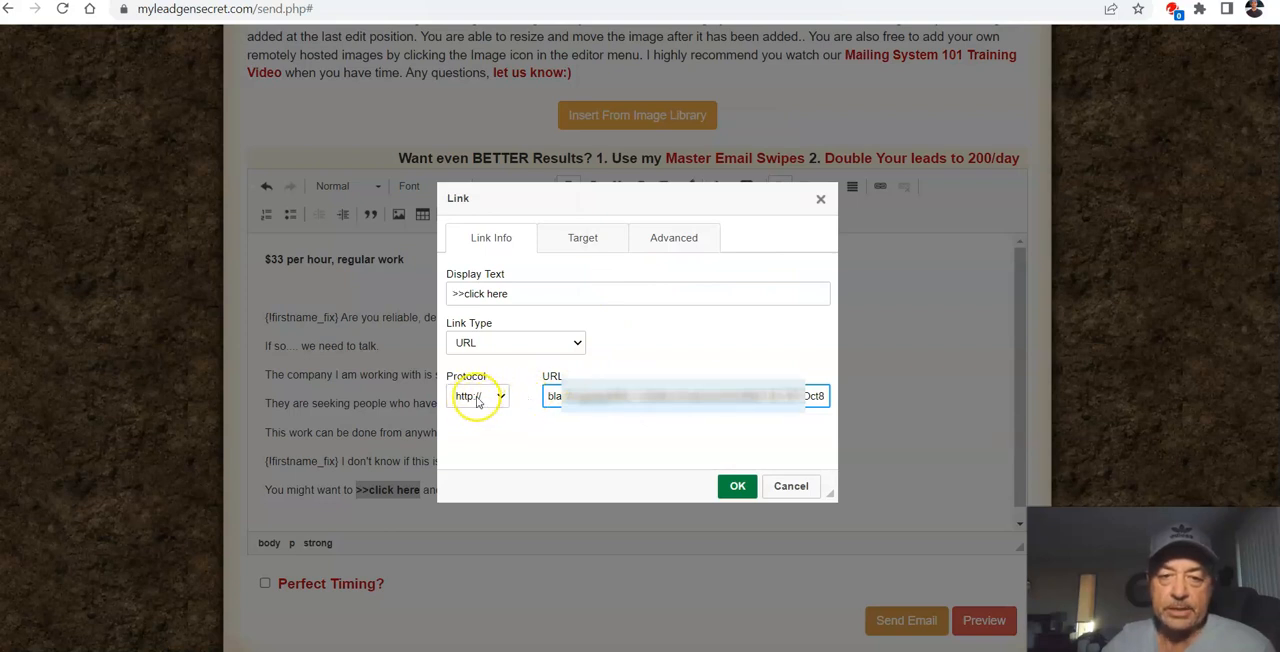
left_click(567, 448)
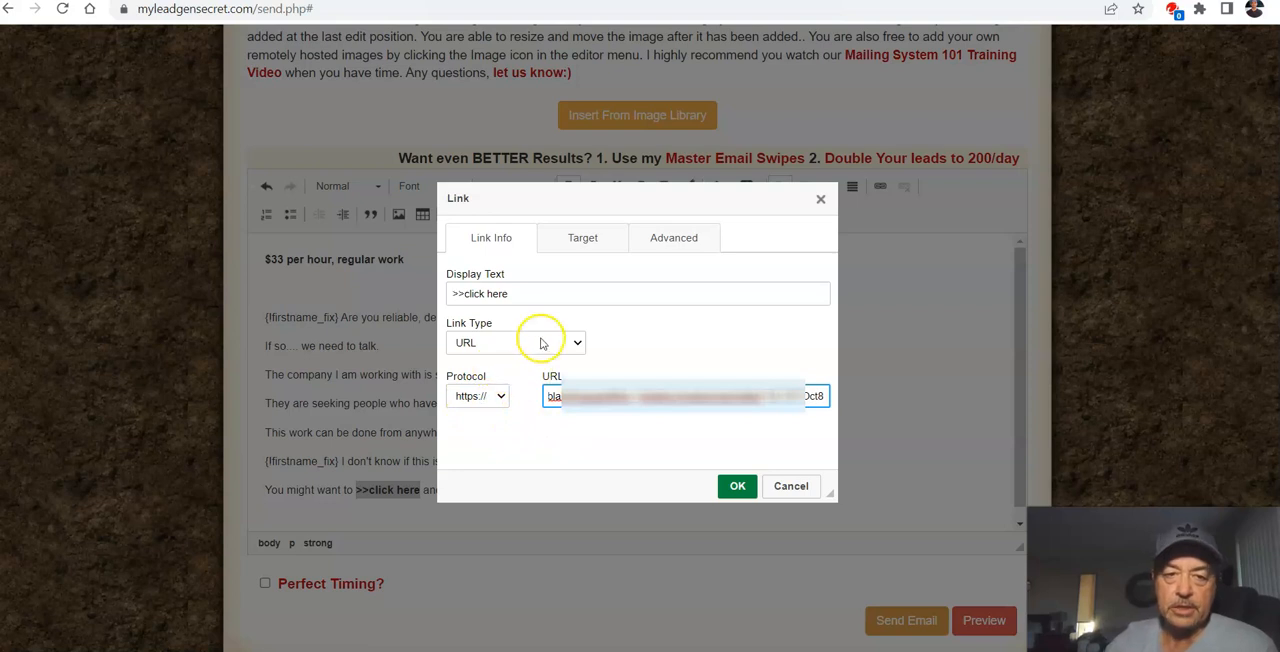
Step: Set the link's target to New Window (_blank) and apply the link to ">>click here"
left_click(600, 237)
left_click(562, 290)
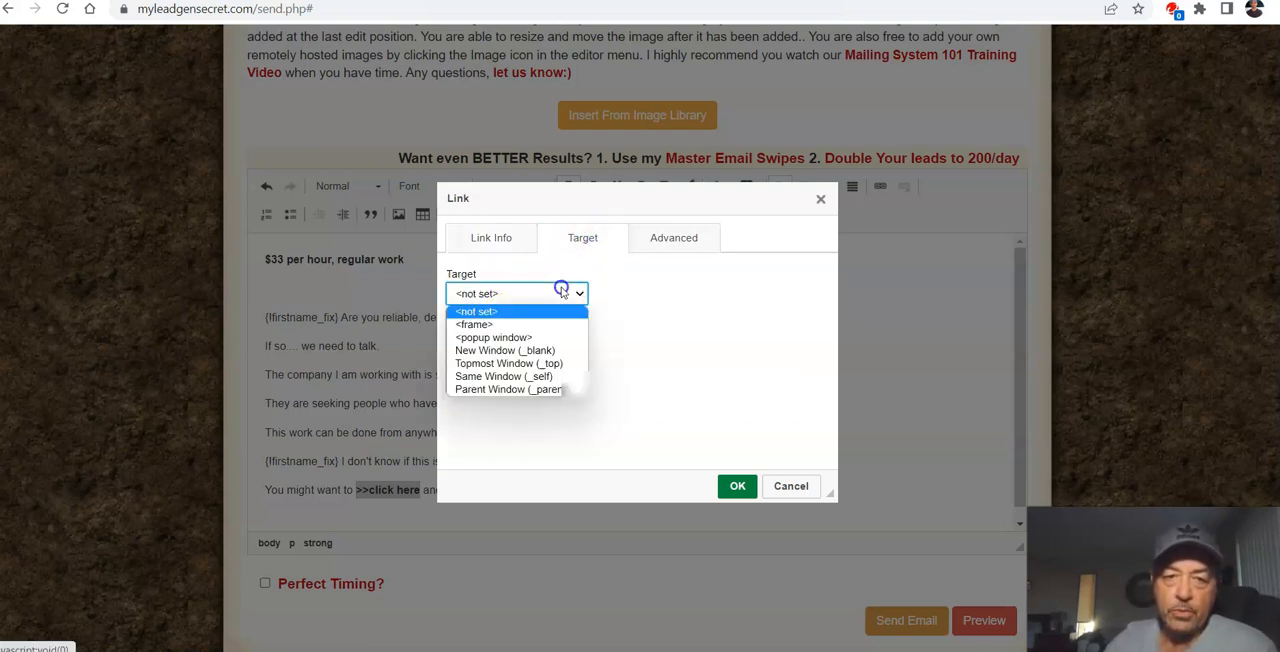
left_click(492, 350)
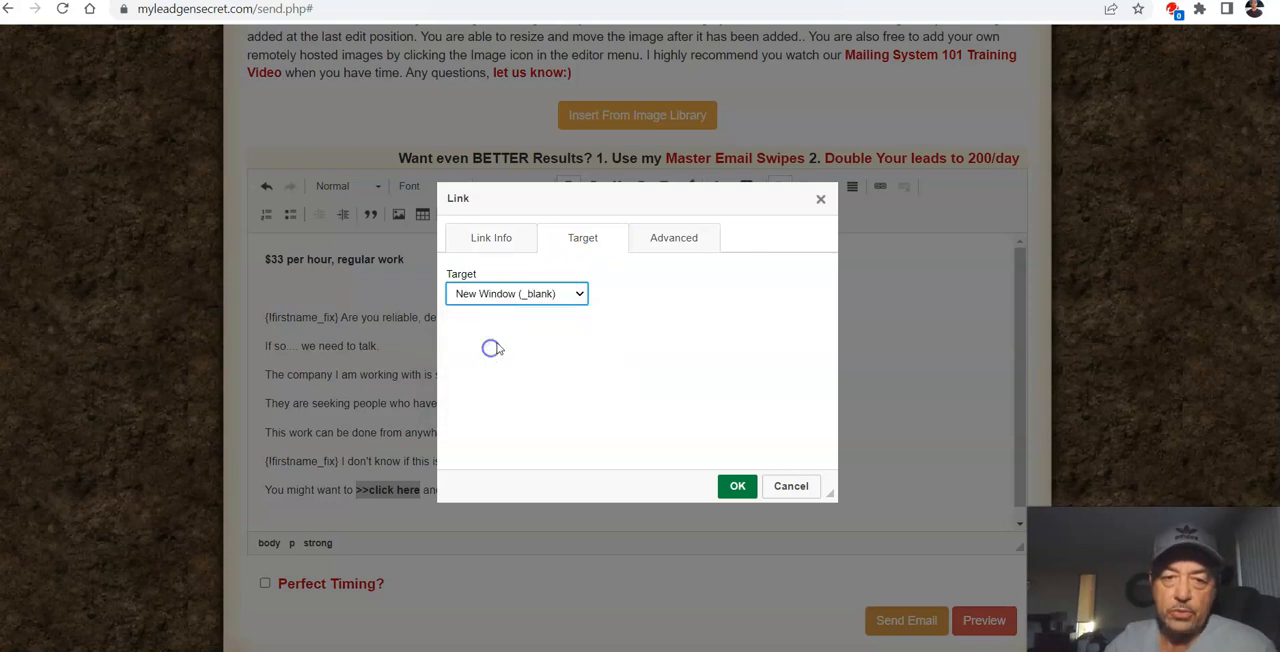
left_click(737, 486)
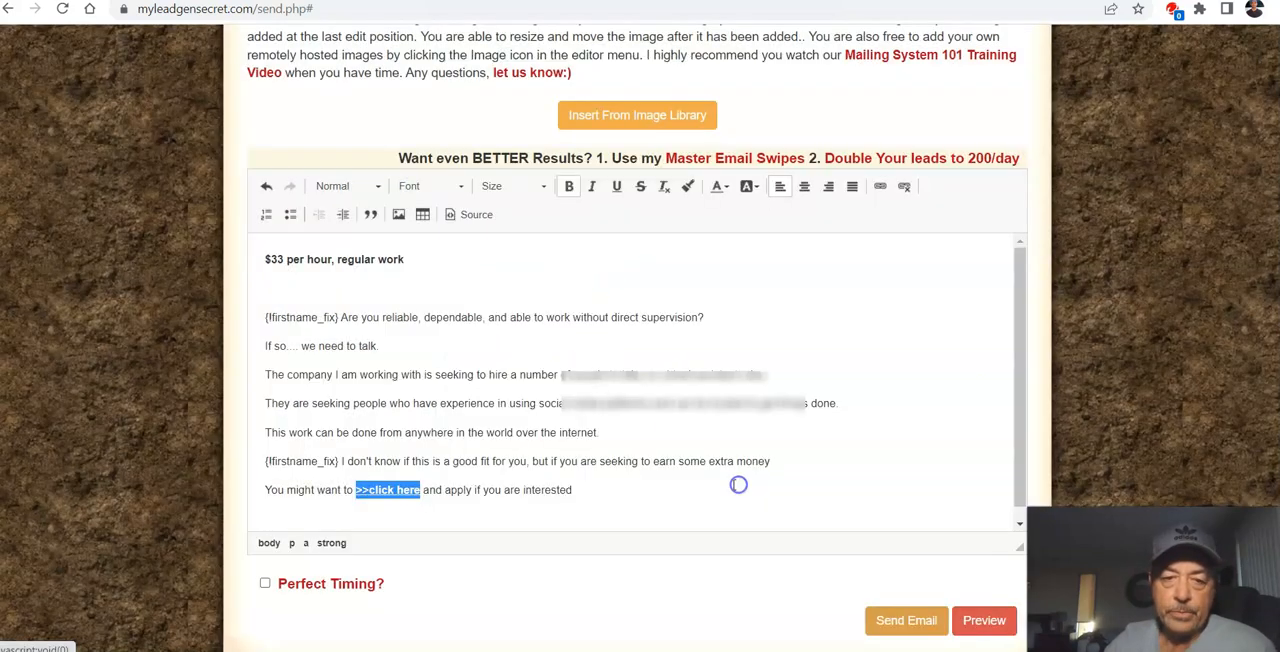
left_click(634, 486)
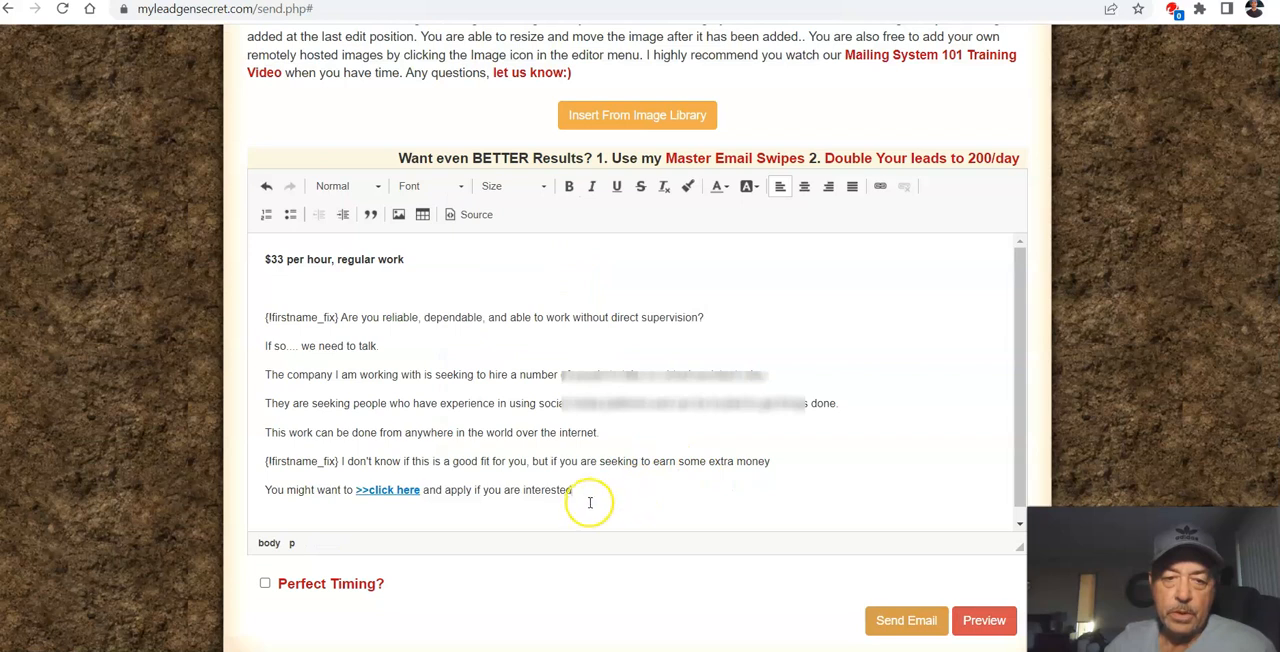
Step: Change the text color of the ">>click here" link to blue #0000cc using the custom color picker
scroll(588, 498, "down", 1)
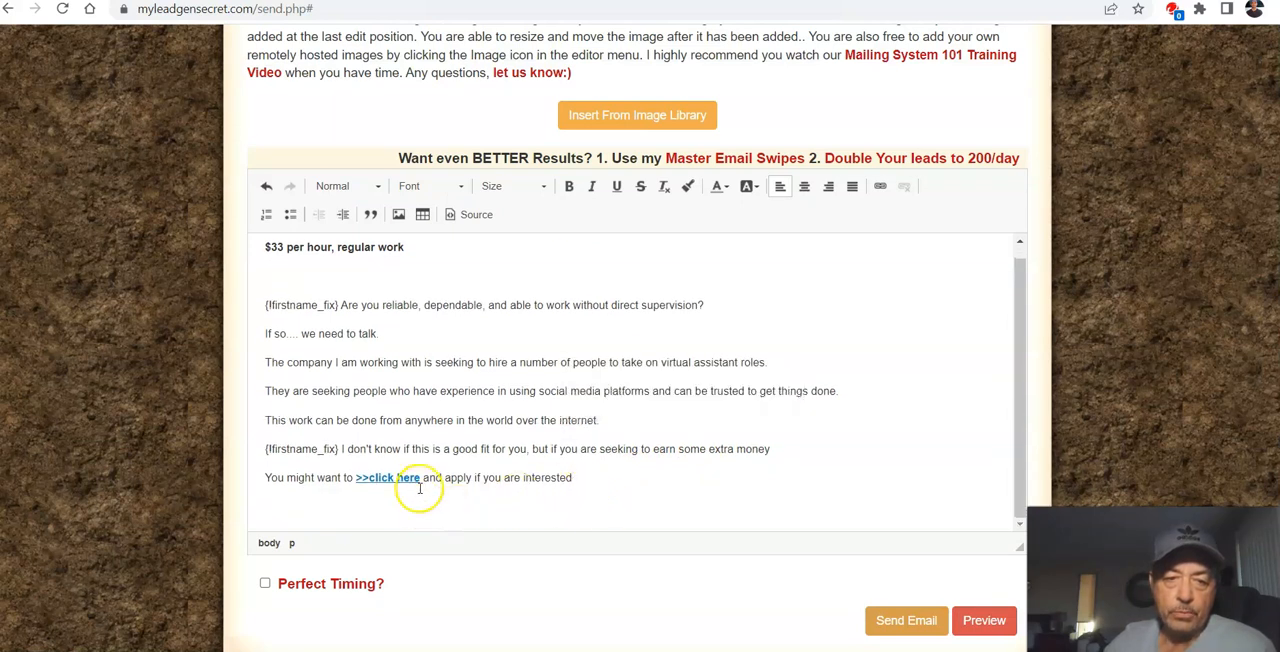
left_click_drag(419, 479, 352, 479)
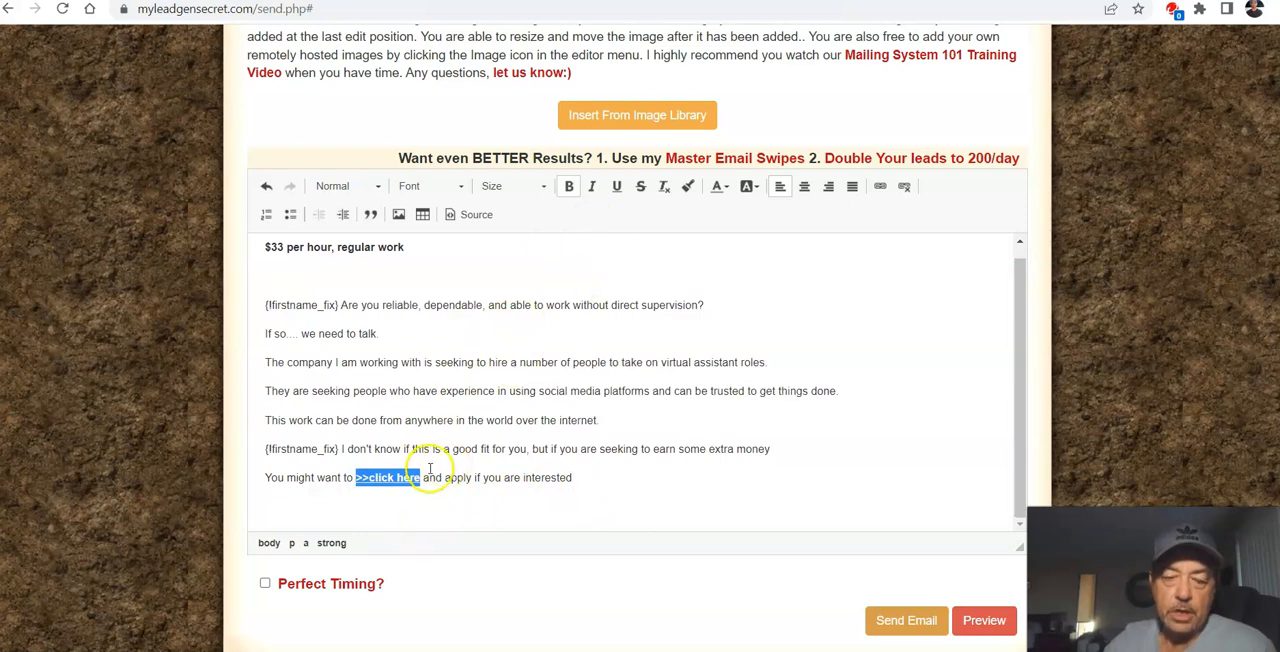
left_click(719, 187)
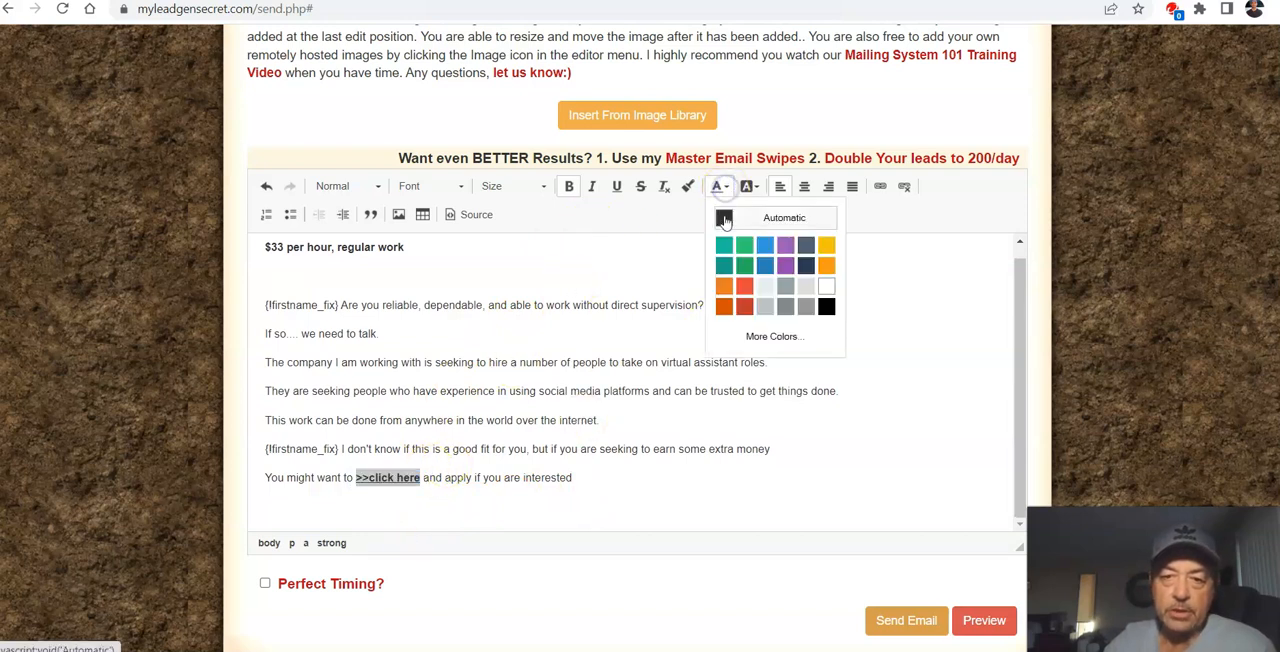
left_click(770, 336)
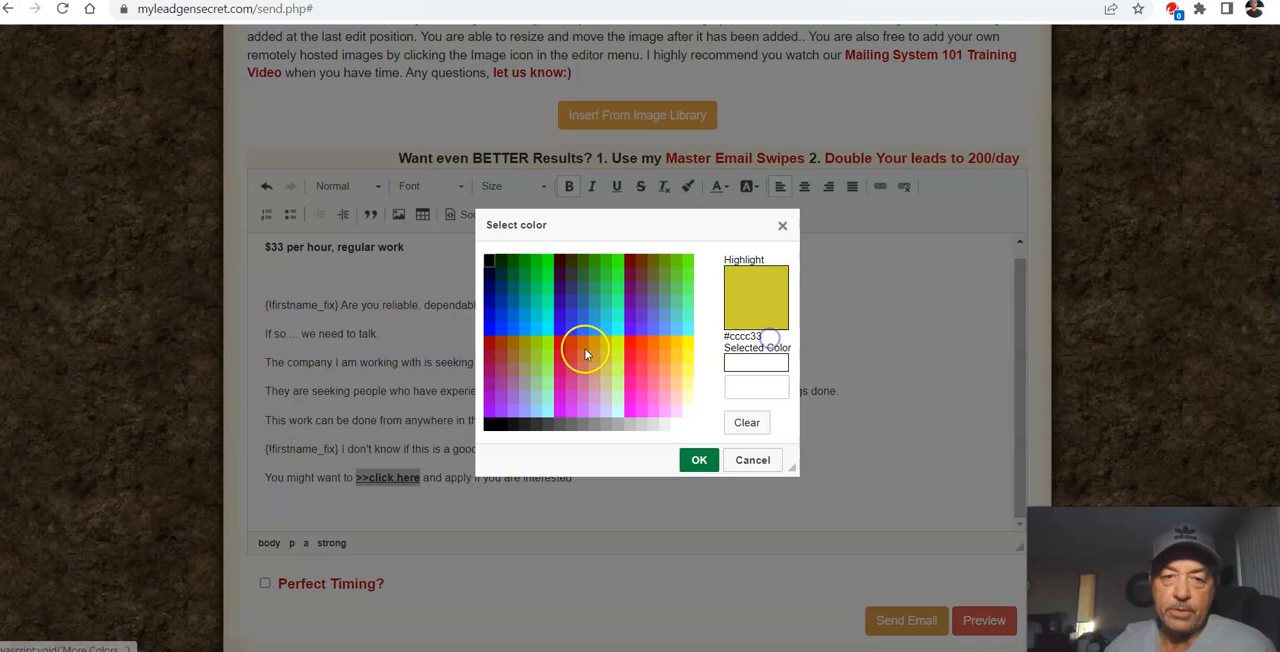
left_click(490, 316)
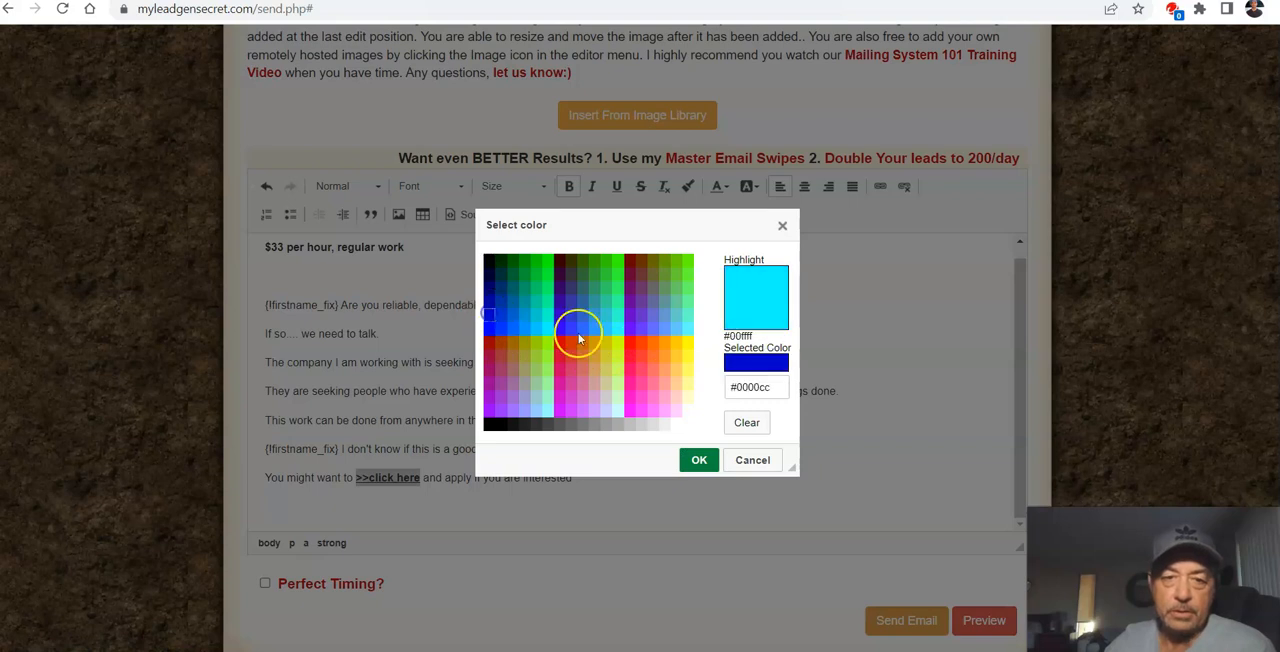
left_click(694, 460)
left_click(709, 362)
scroll(569, 467, "down", 1)
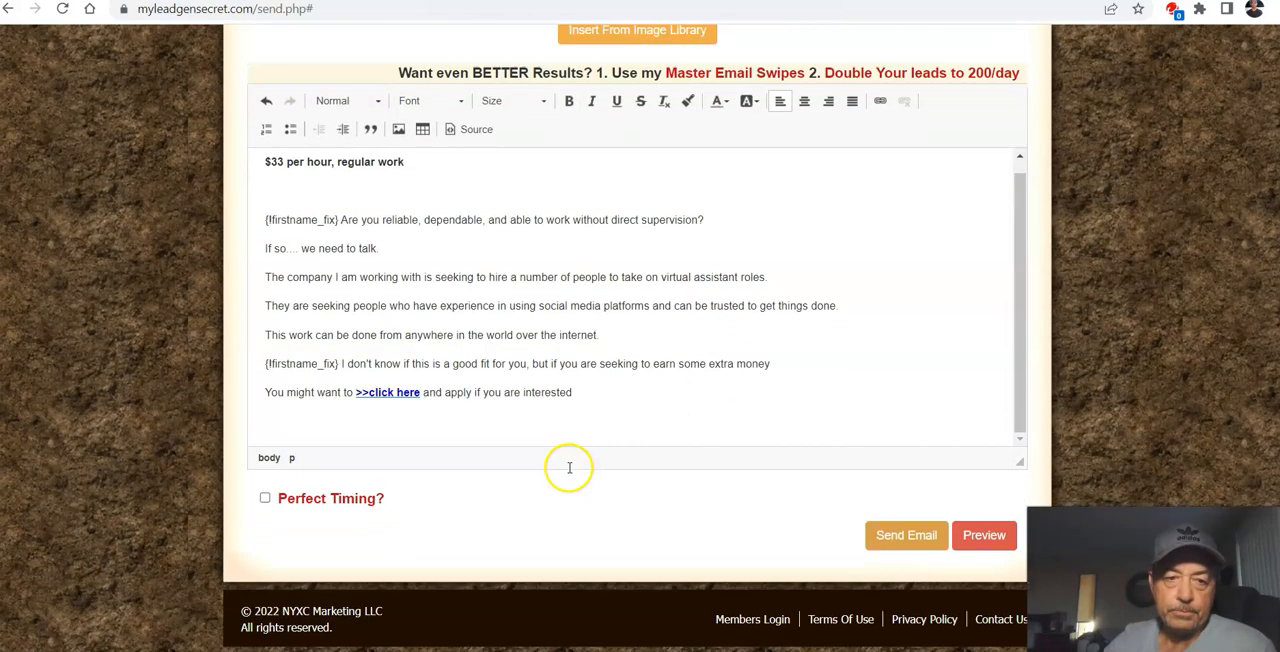
scroll(563, 380, "up", 1)
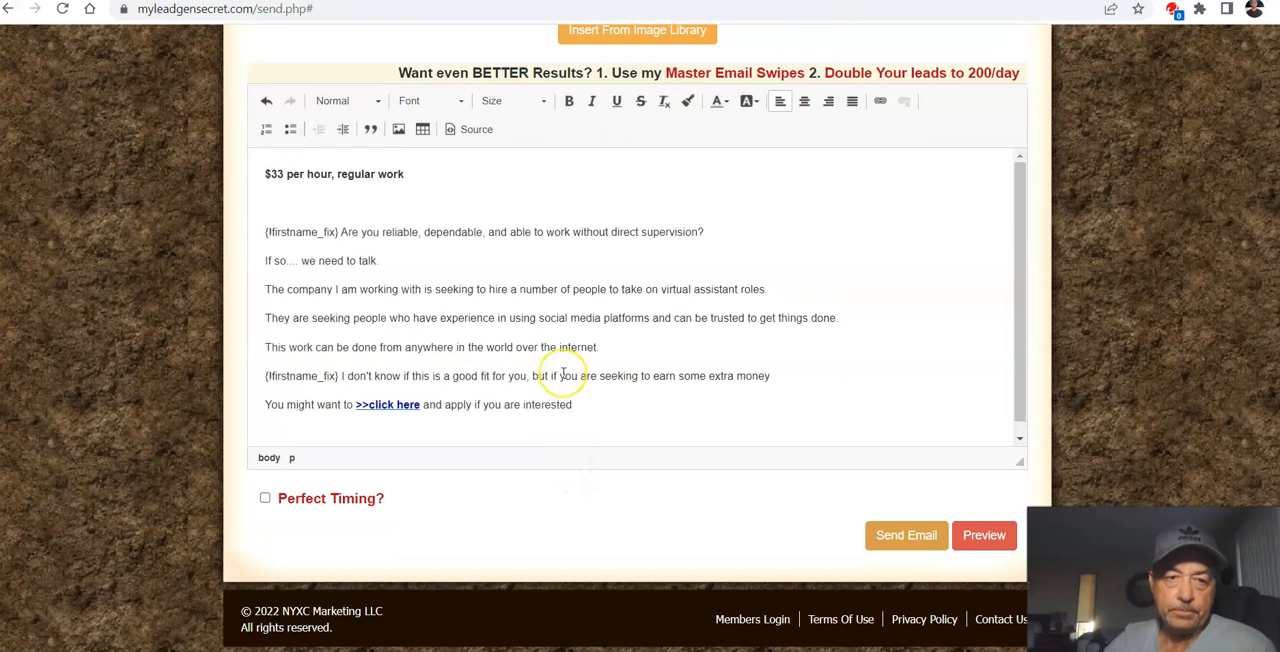
left_click(601, 390)
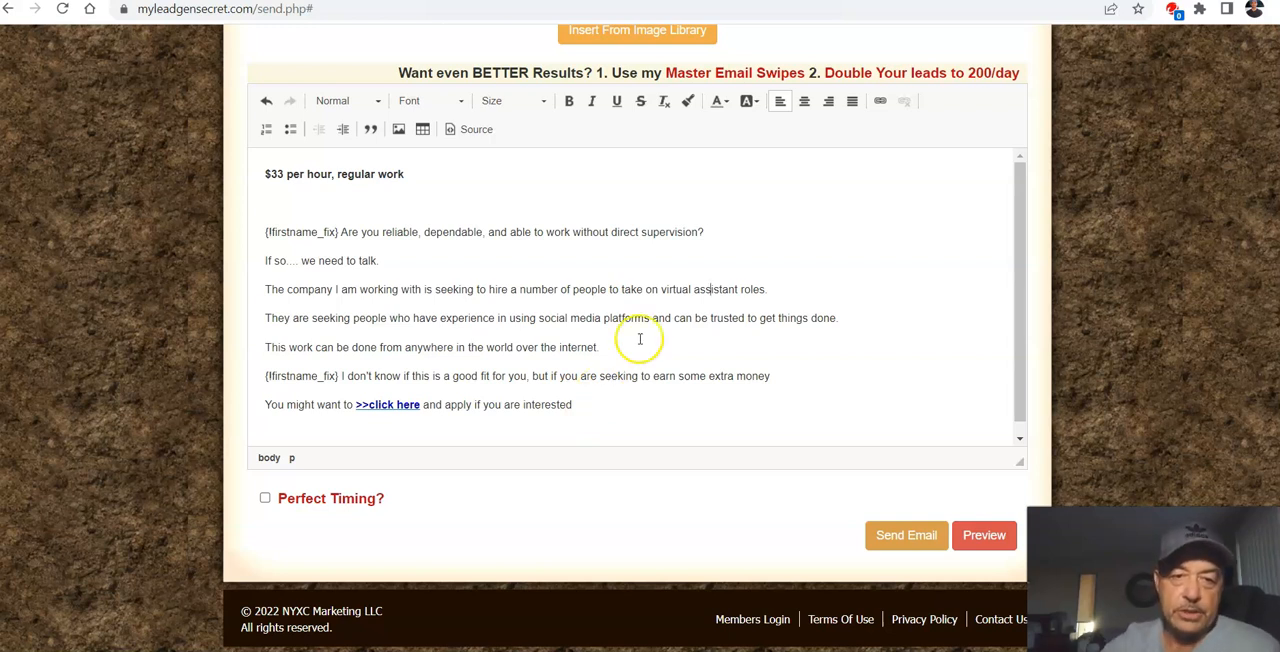
Step: Open the mailing system in the other MyLeadGenSecret browser tab and load the saved email "Easiest way ever to earn online"
scroll(750, 328, "down", 1)
scroll(750, 328, "up", 4)
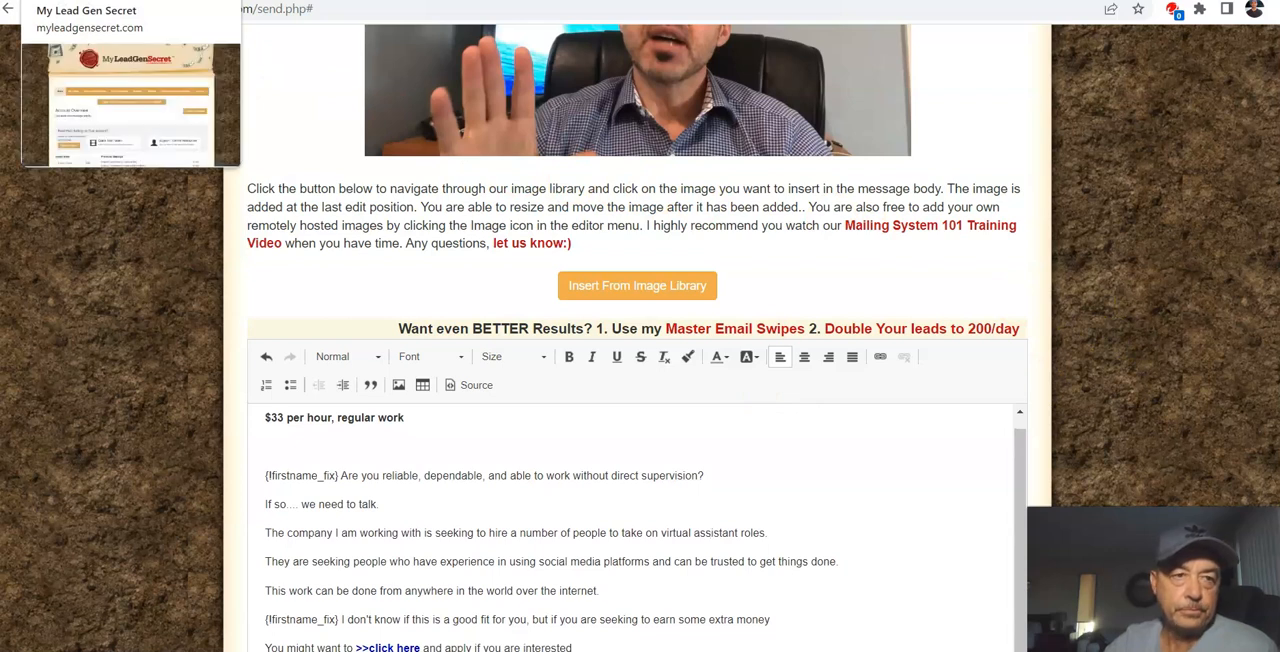
left_click(97, 0)
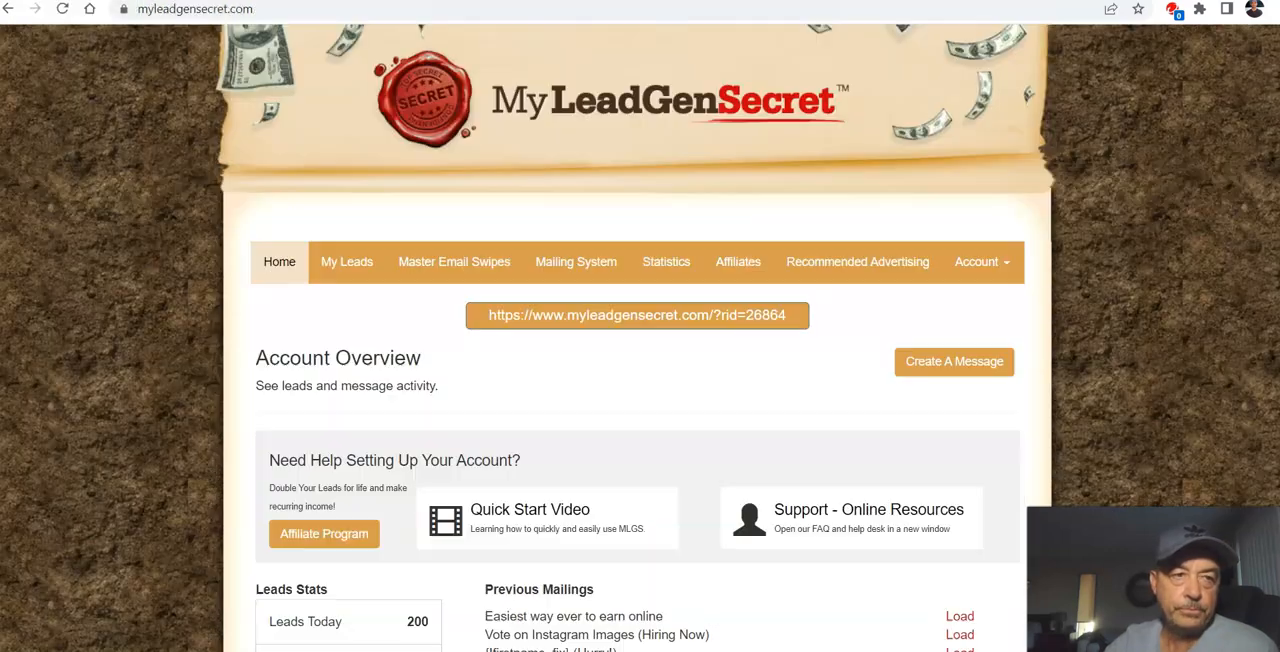
left_click(1004, 273)
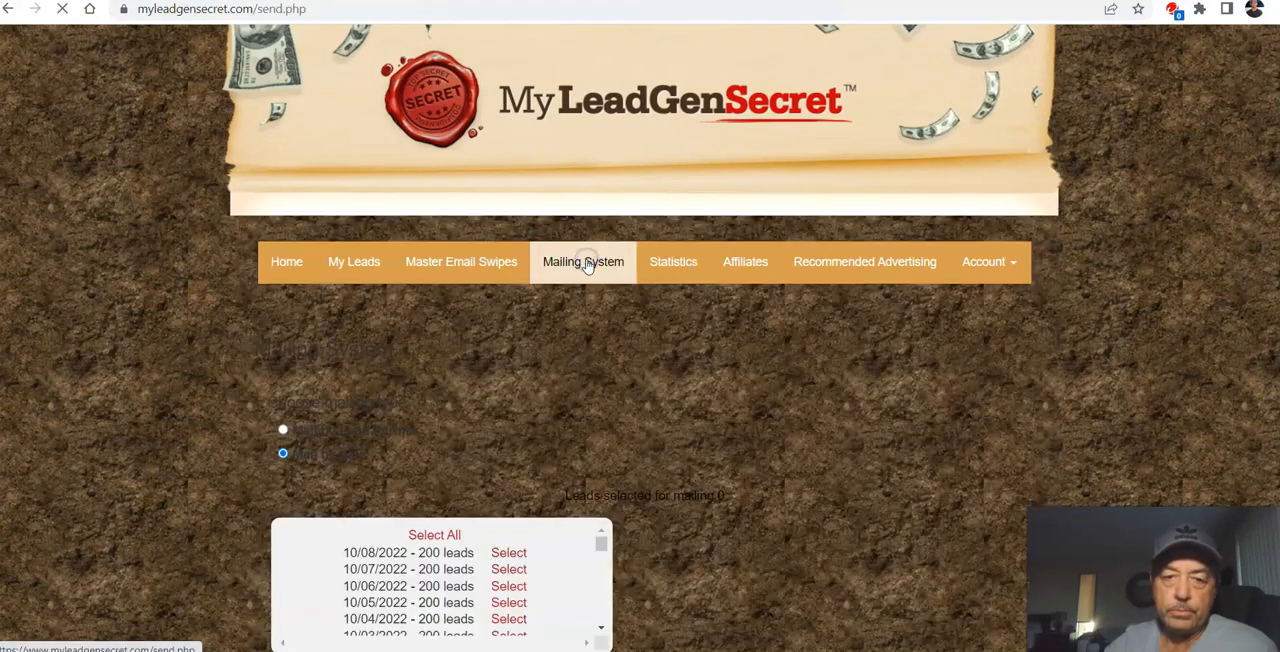
scroll(636, 357, "down", 4)
scroll(580, 320, "down", 5)
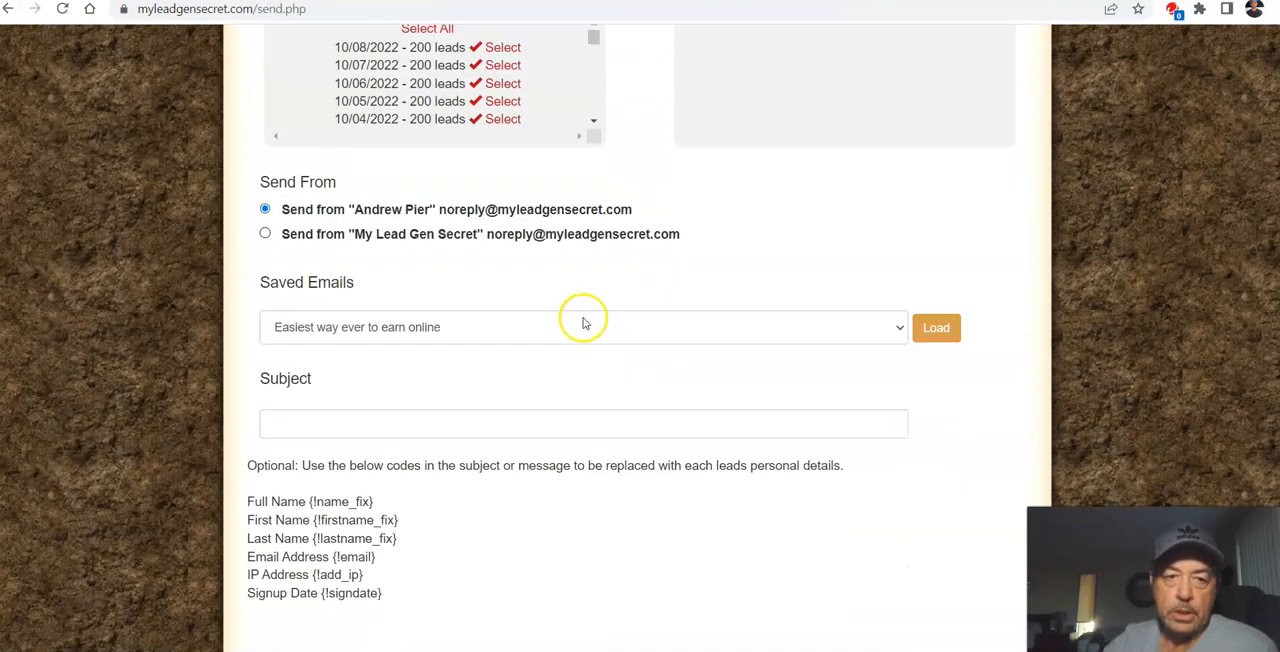
left_click(937, 152)
scroll(626, 340, "down", 6)
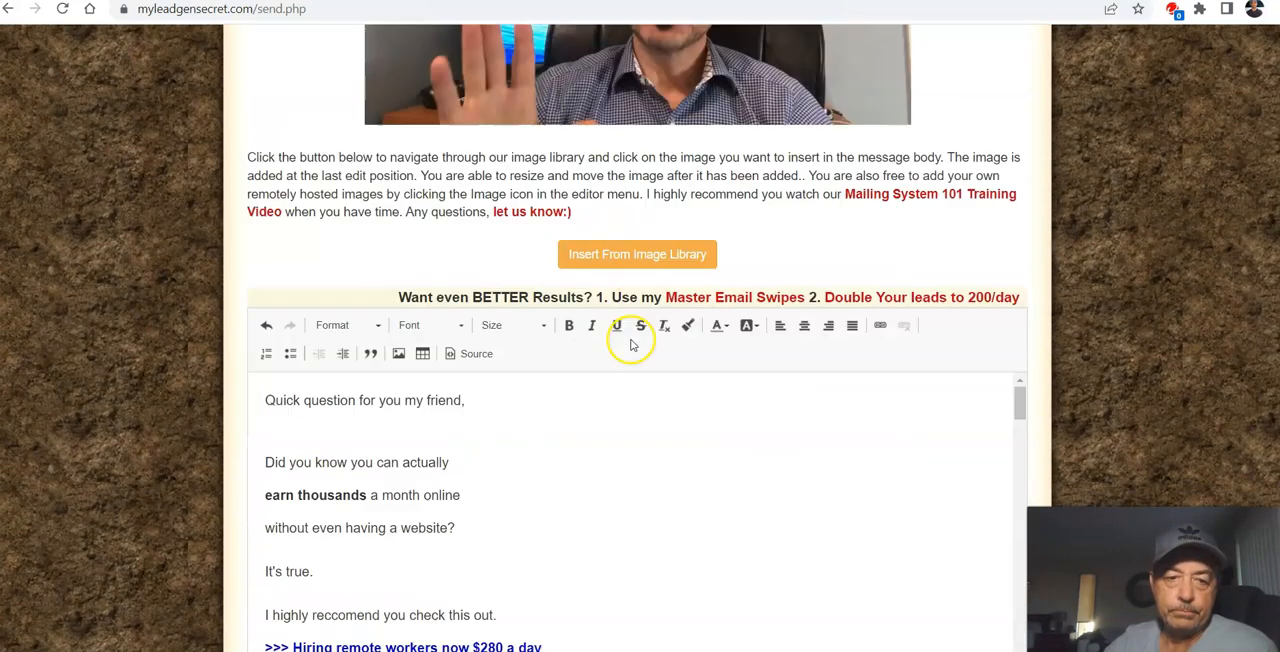
Step: Copy the loaded email's closing block, from "Here's to making the right choices" through the P.S. download link
scroll(630, 345, "down", 7)
scroll(618, 338, "up", 3)
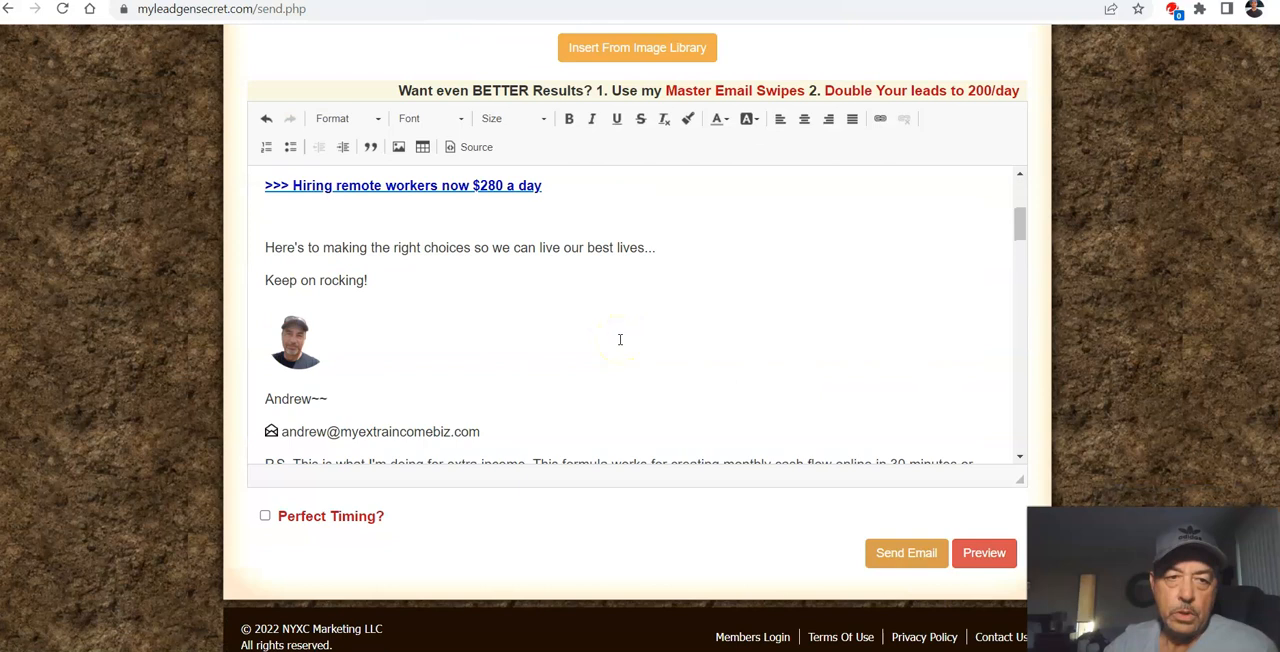
mouse_move(262, 247)
left_mouse_down()
mouse_move(503, 437)
mouse_move(551, 386)
mouse_move(583, 256)
left_mouse_up()
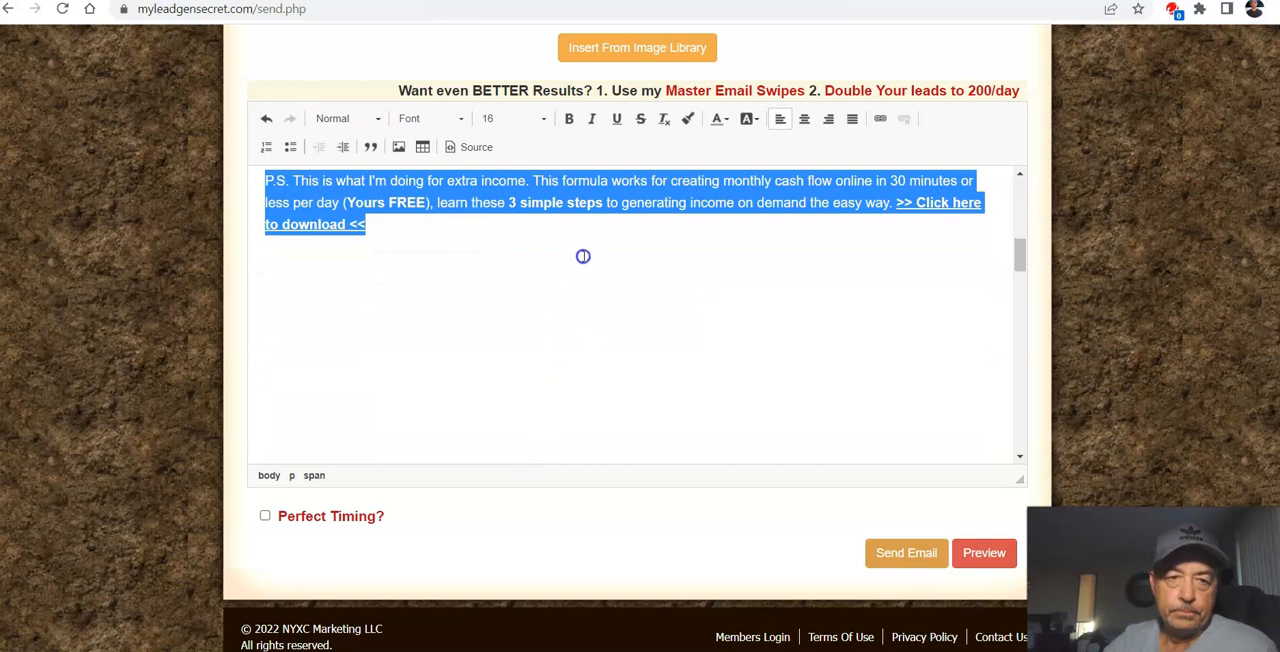
right_click(572, 202)
left_click(609, 240)
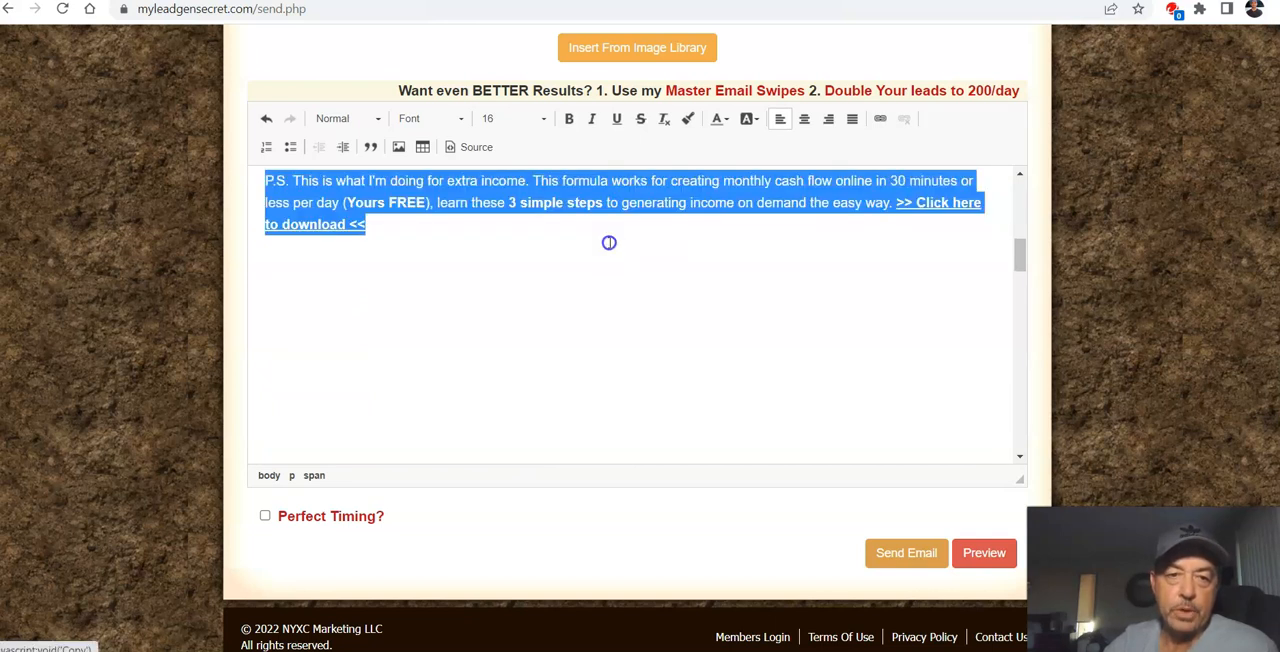
Step: Return to the draft's browser tab and paste the copied closing block on the empty line below "You might want to >>click here"
left_click(40, 0)
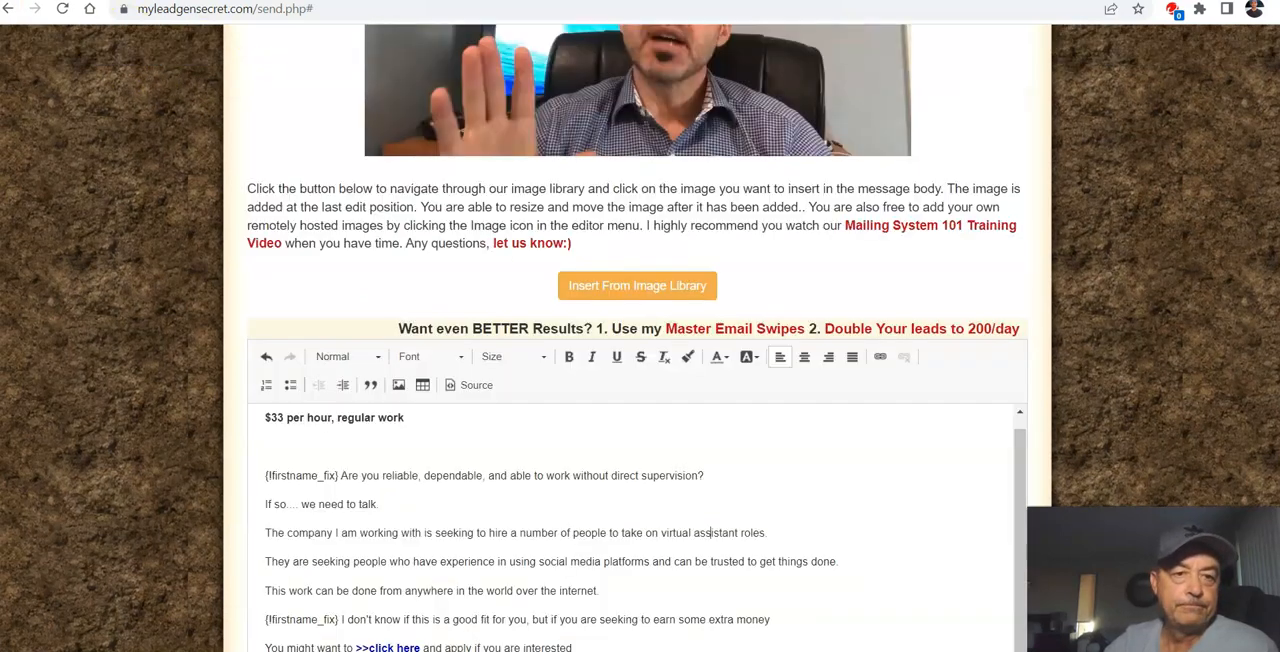
scroll(551, 345, "down", 3)
left_click(586, 394)
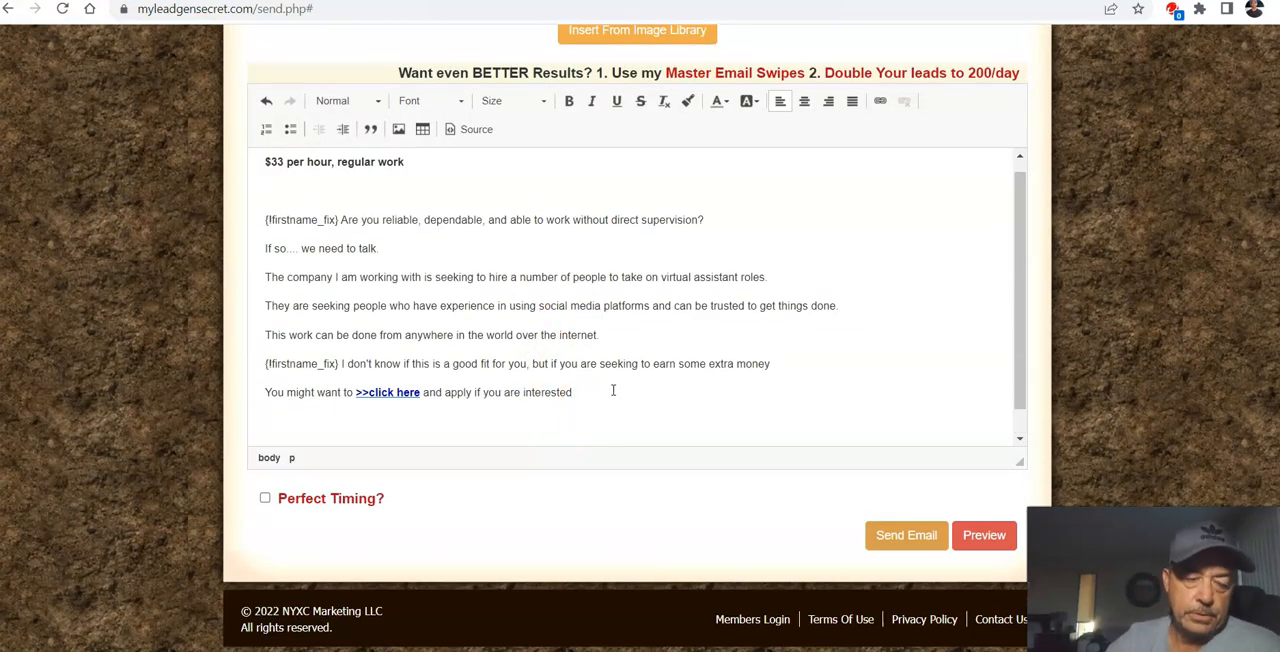
right_click(358, 440)
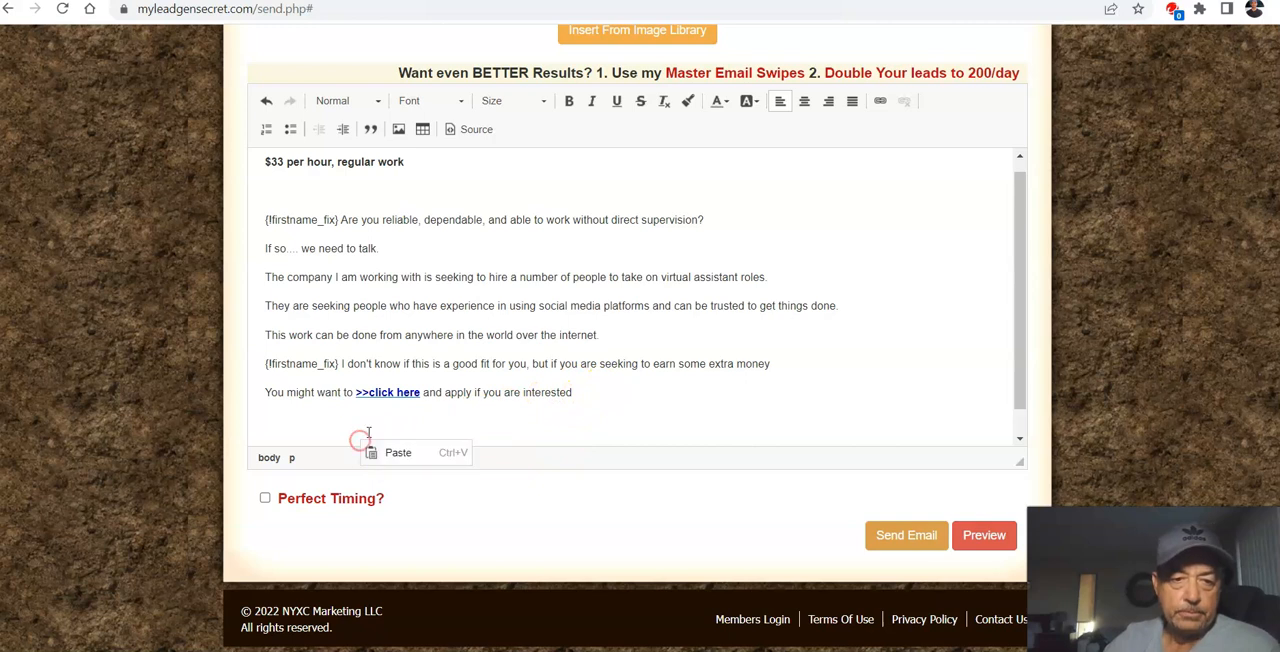
left_click(301, 429)
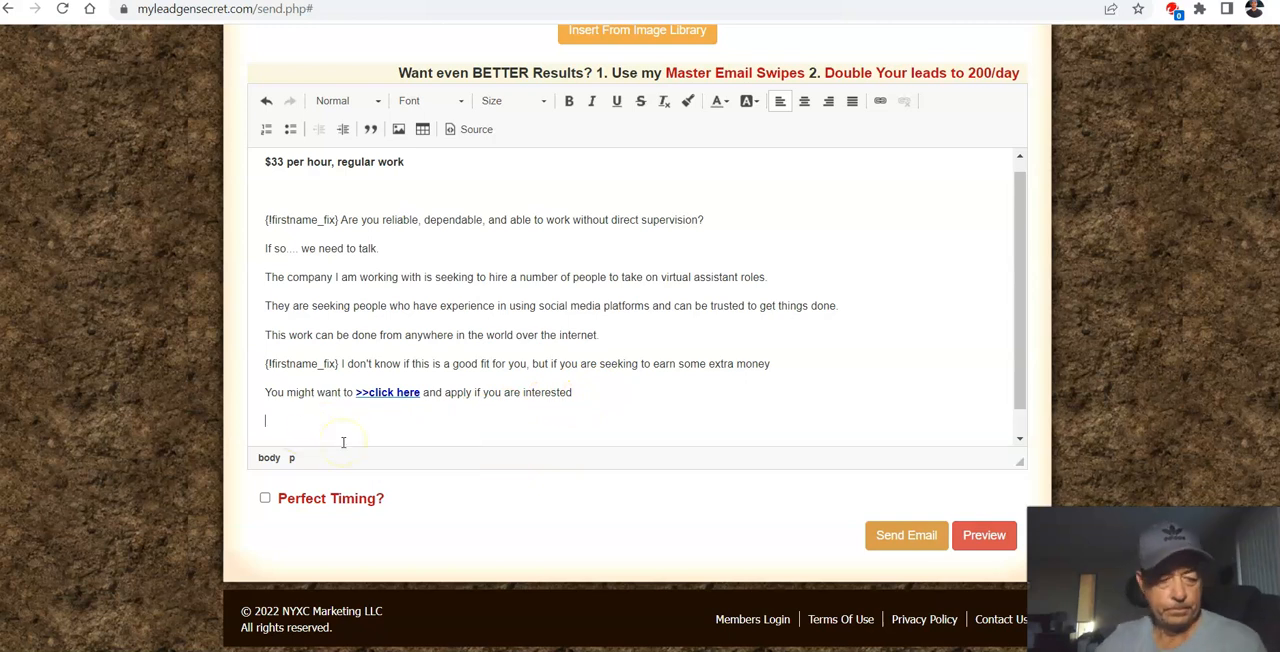
key("ctrl+v")
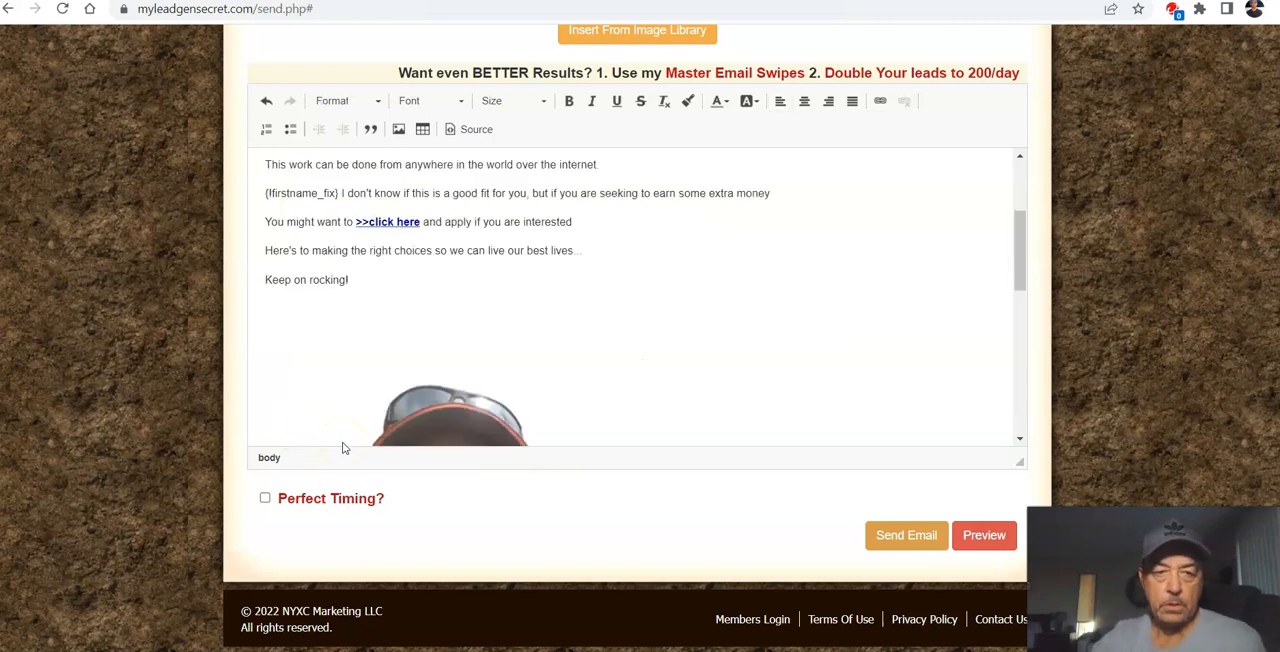
Step: Resize the pasted signature photo to 80 by 80 in its image properties
scroll(630, 340, "down", 3)
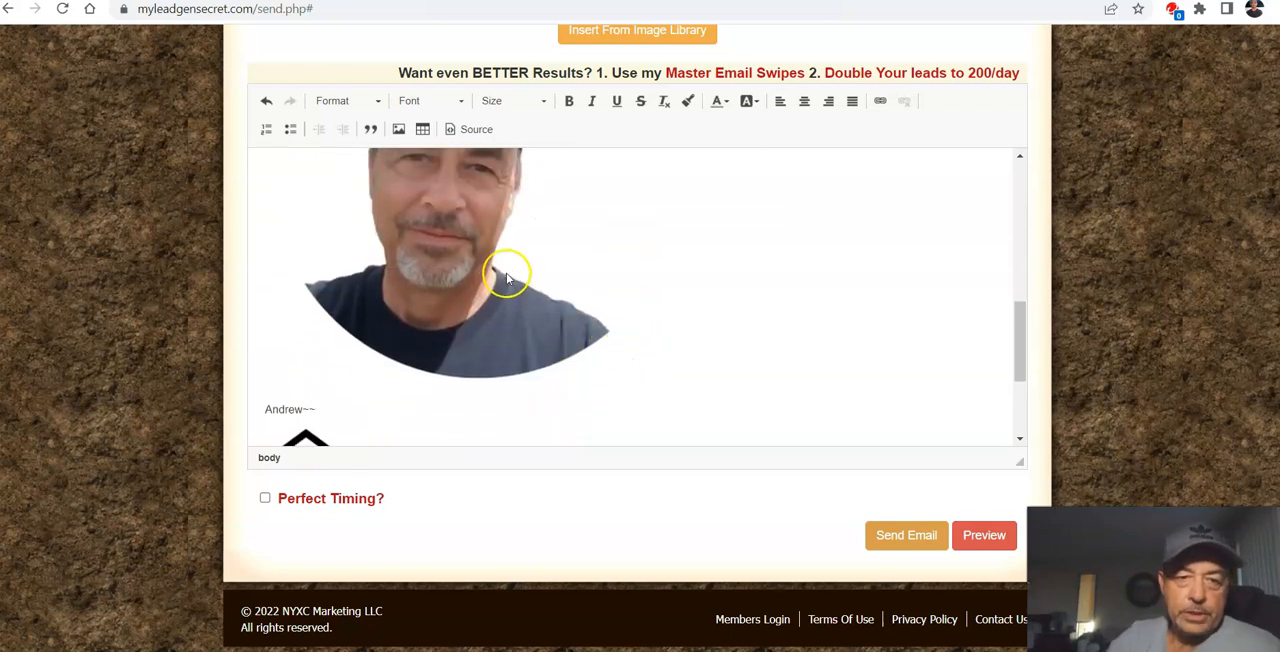
double_click(507, 279)
left_click(447, 311)
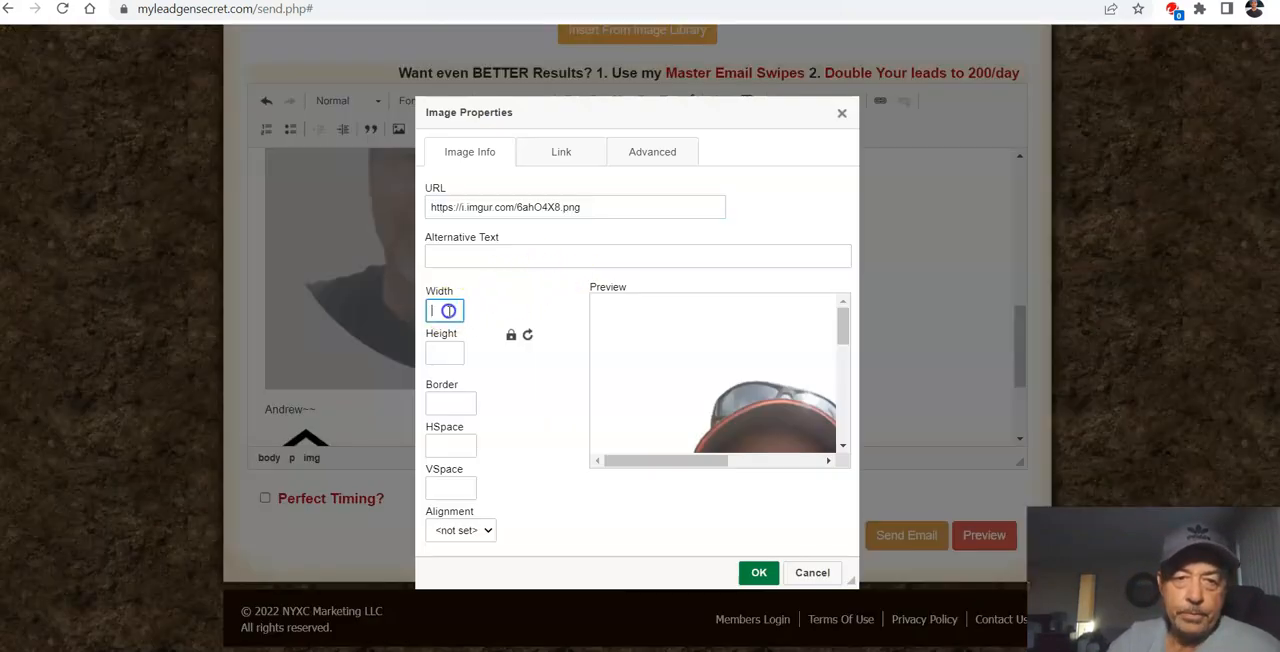
type("80")
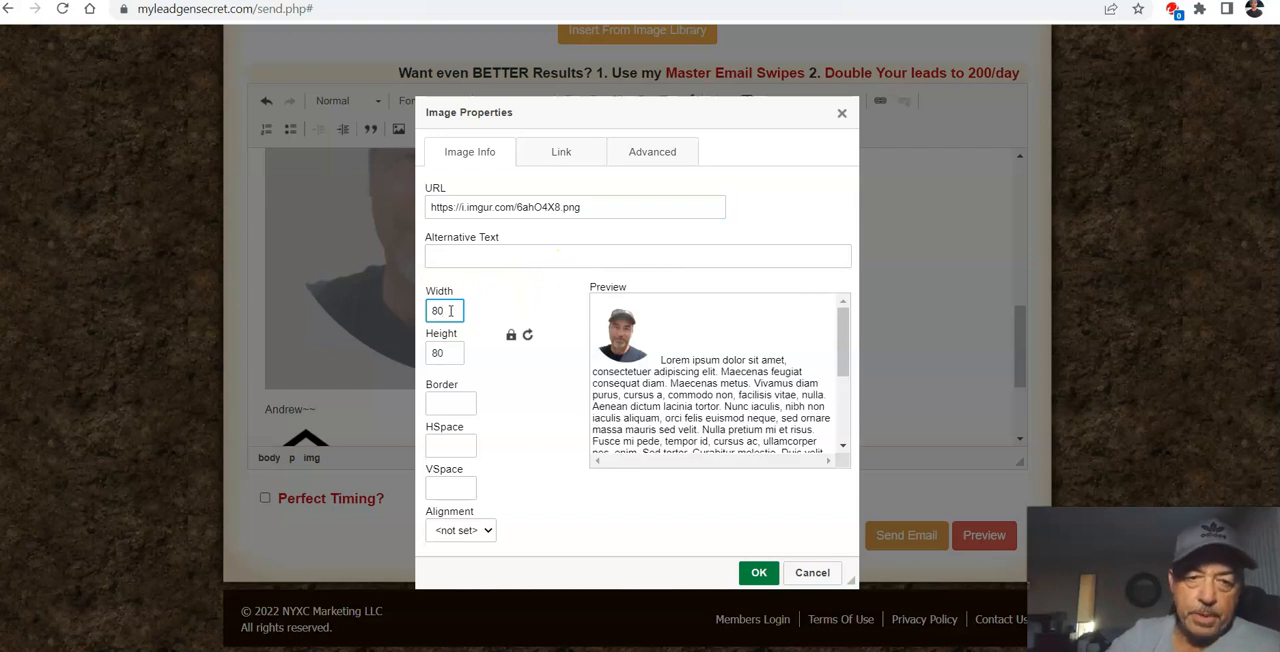
left_click(757, 572)
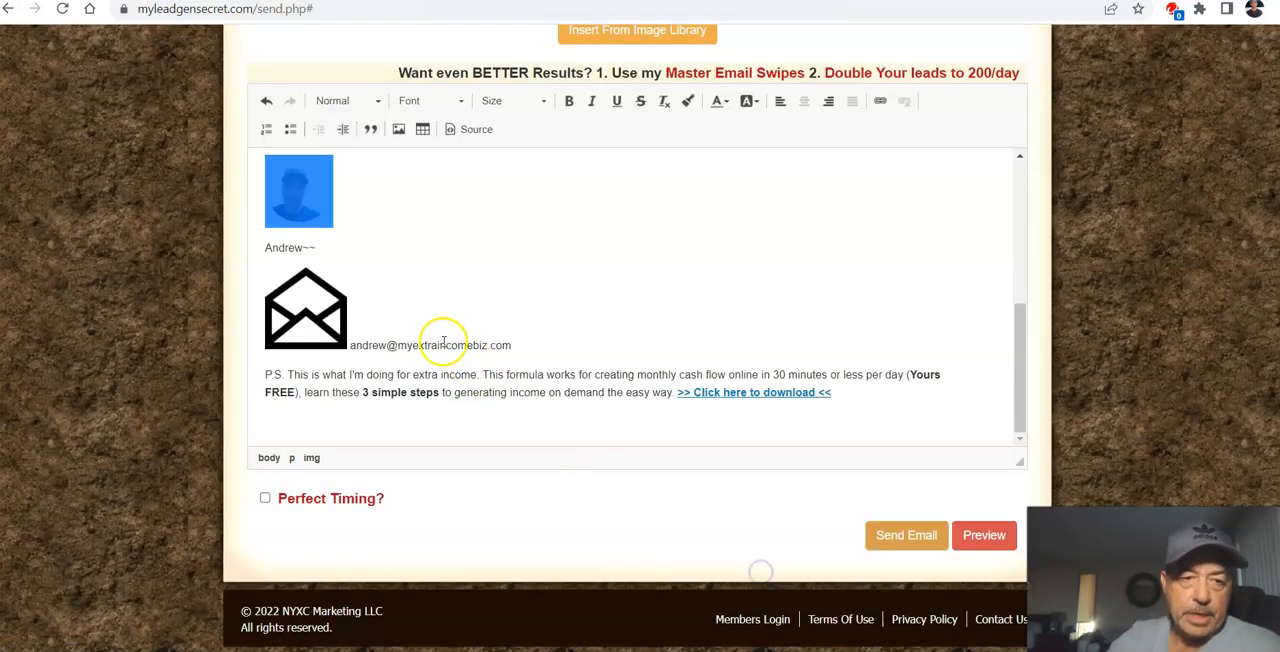
Step: Resize the envelope icon beside the signature's e-mail address to 15 by 15 in its image properties
double_click(300, 335)
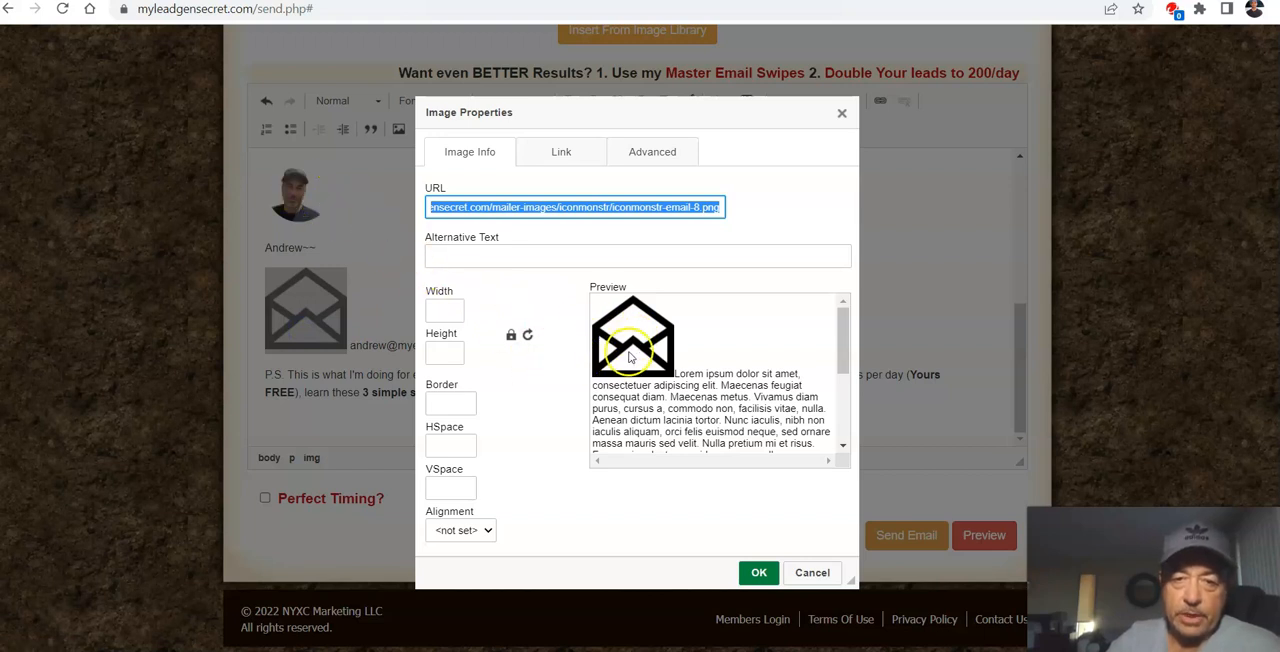
left_click(429, 308)
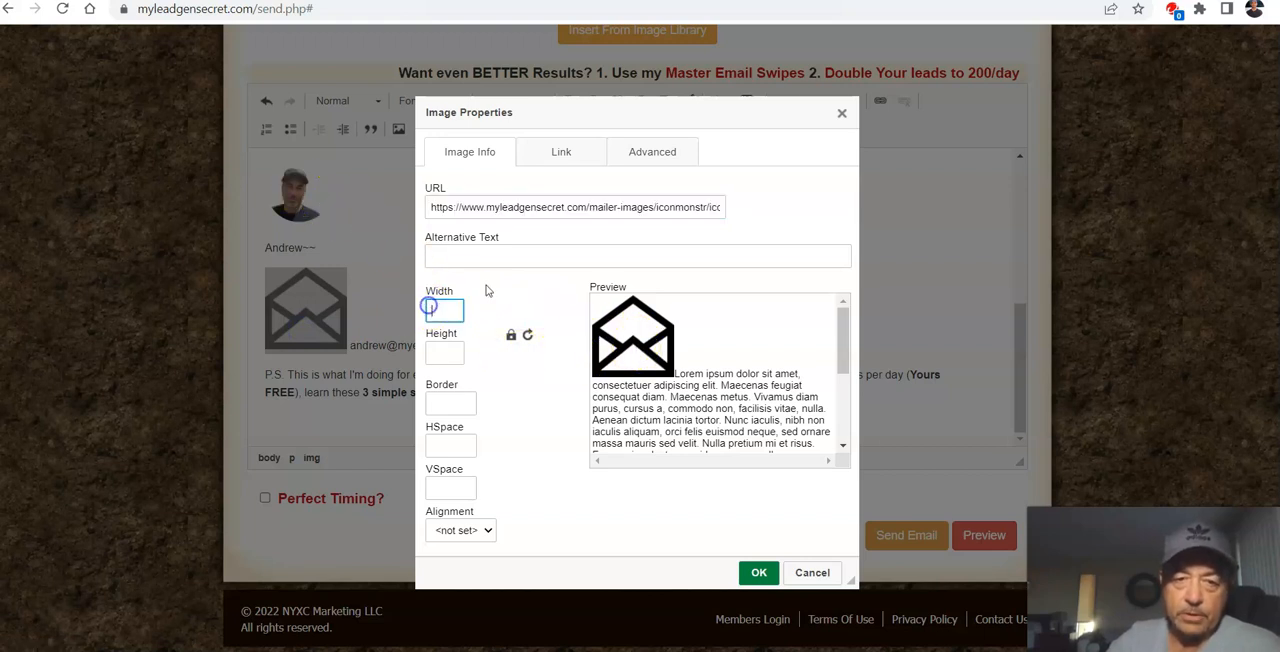
type("15")
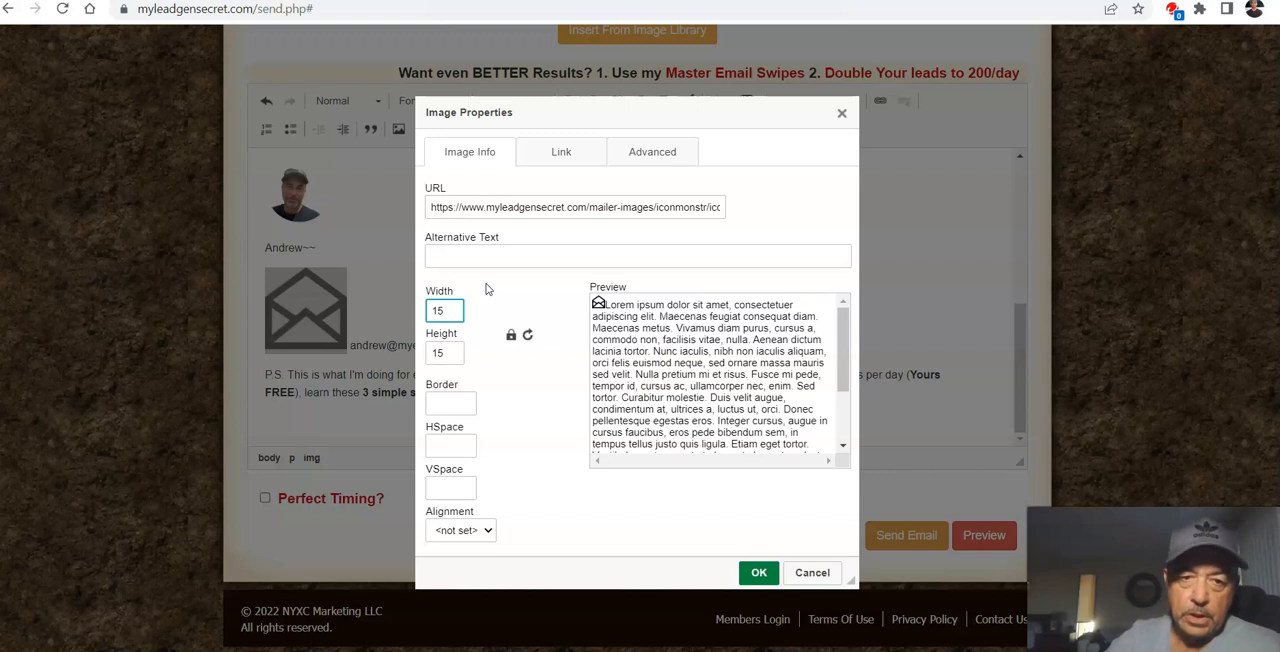
left_click(759, 572)
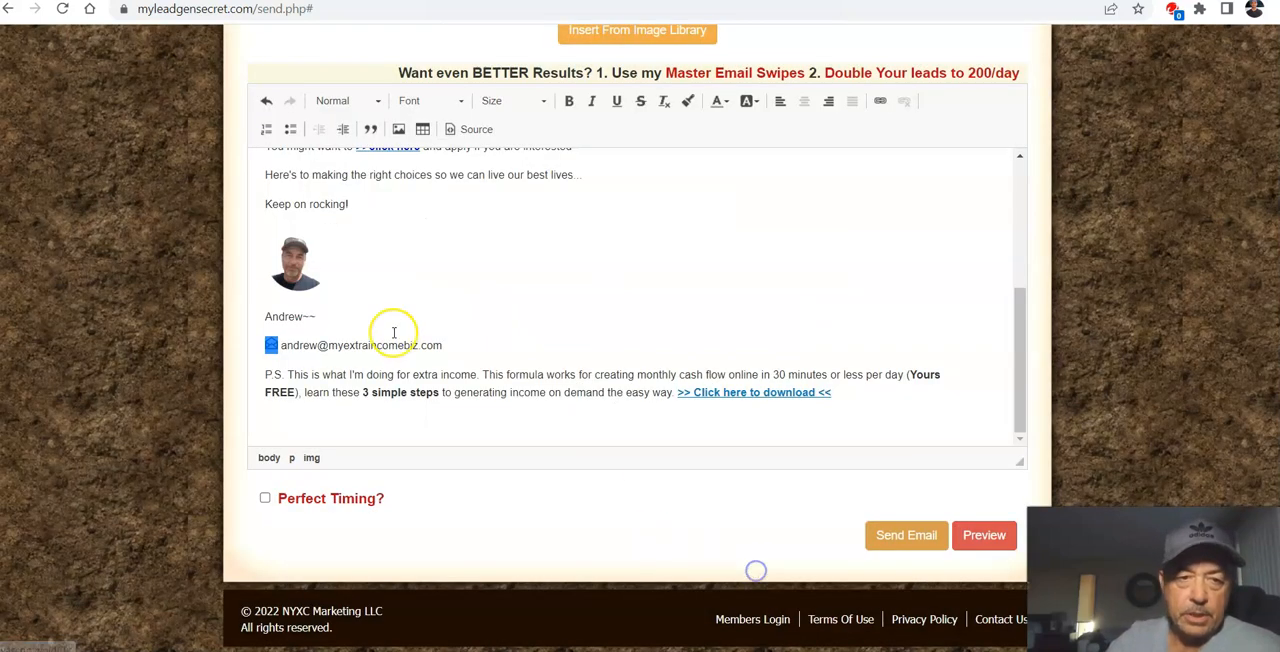
Step: Insert an empty line between the "You might want to >>click here" sentence and the pasted closing block
scroll(540, 310, "up", 2)
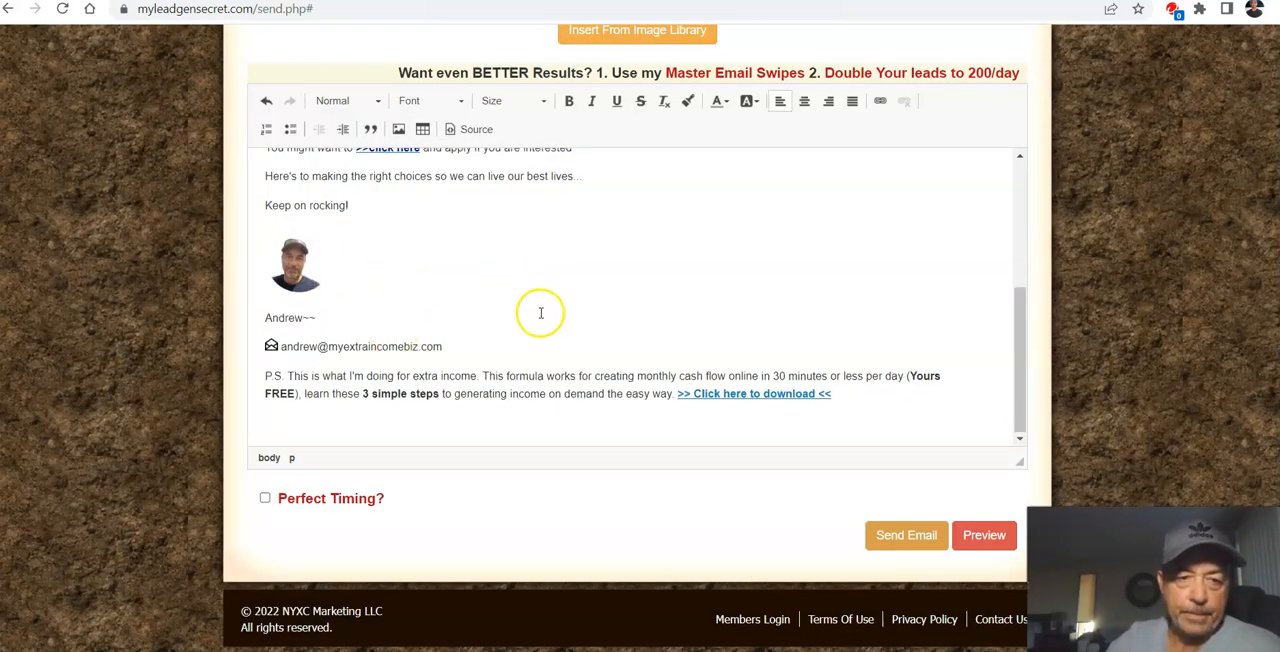
scroll(548, 338, "down", 2)
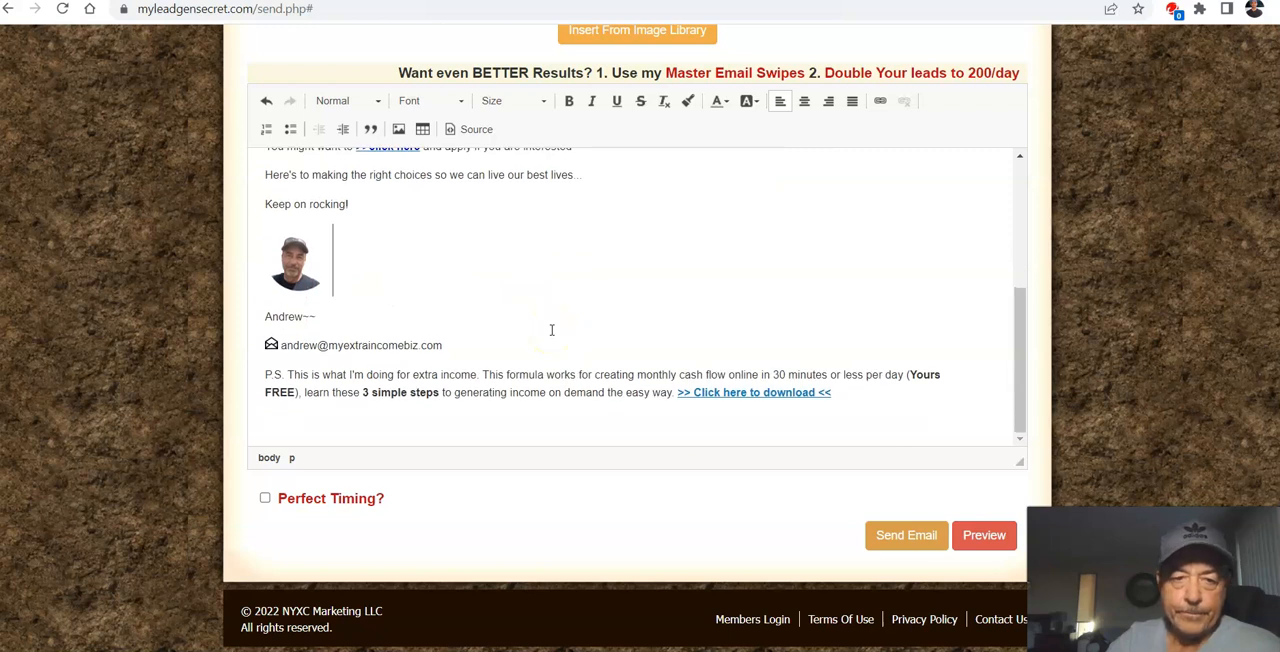
scroll(551, 330, "up", 4)
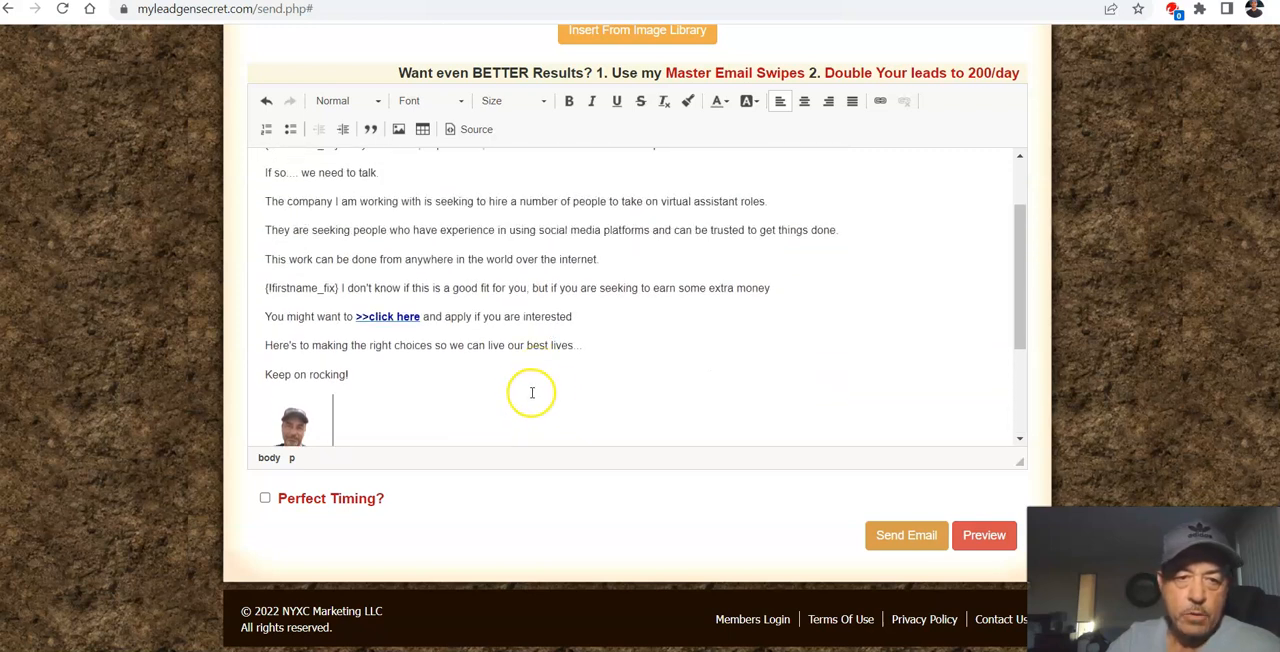
left_click(587, 319)
key("Return")
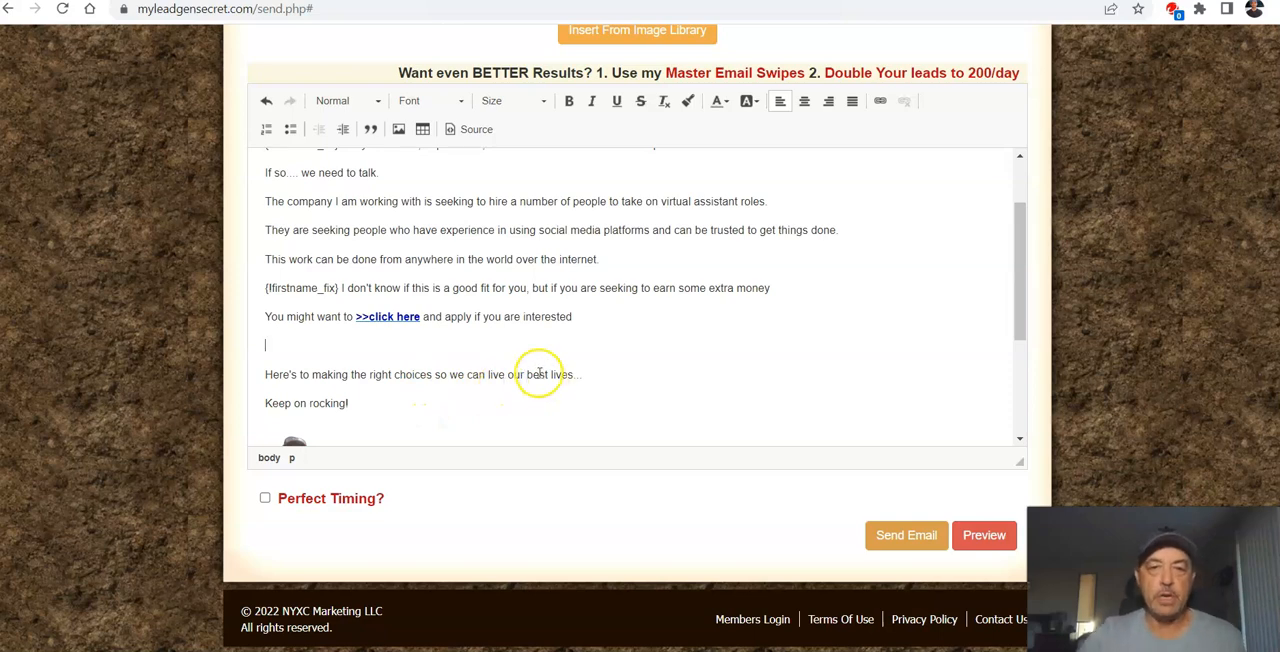
scroll(578, 350, "up", 2)
scroll(575, 366, "up", 2)
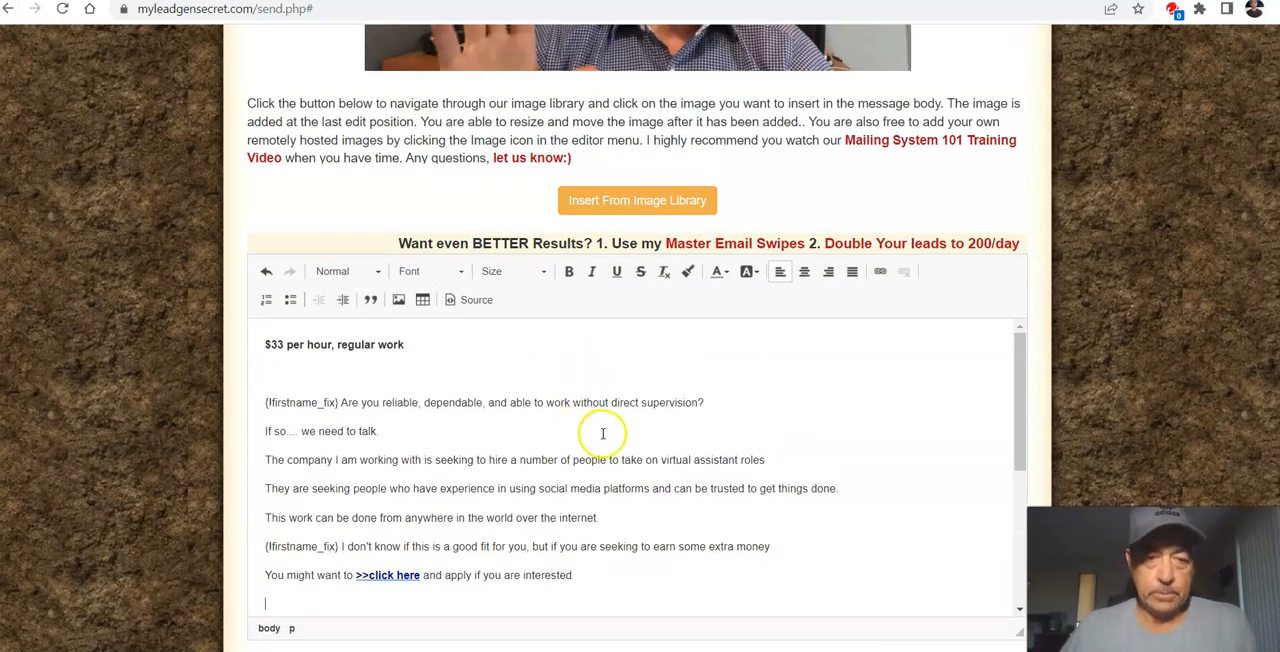
scroll(600, 430, "down", 1)
scroll(589, 489, "up", 2)
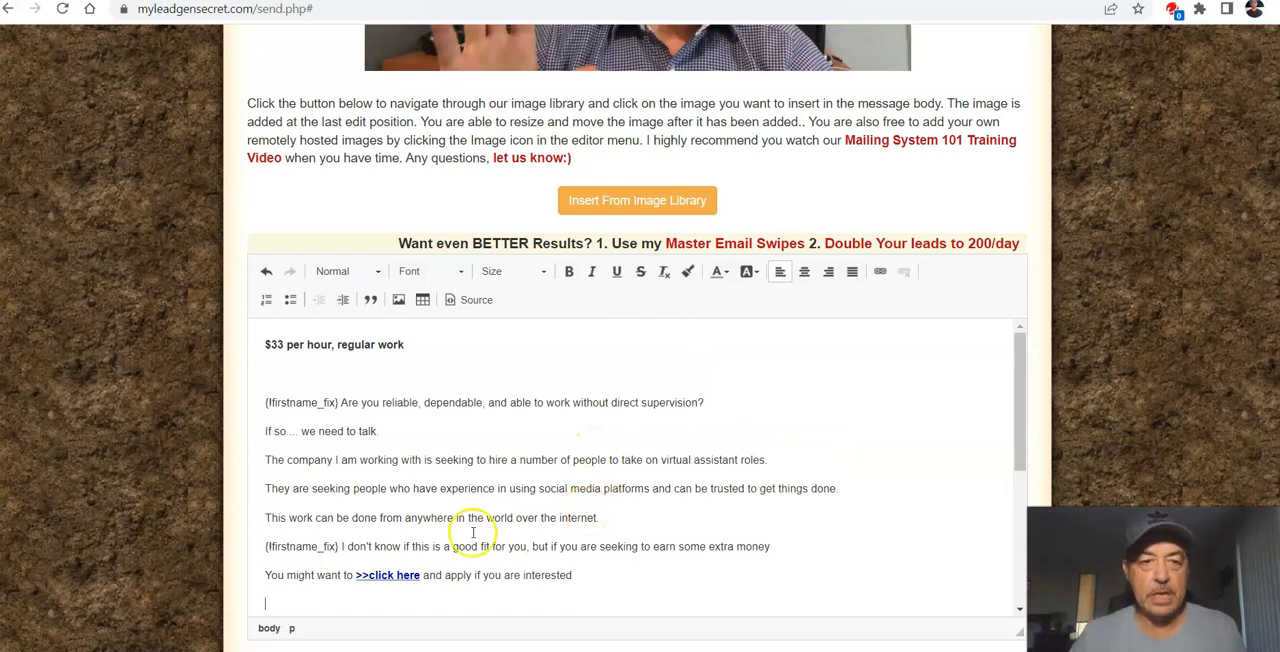
Step: Review the draft from its headline down to the P.S. download link, and check the link colours in the email preview
scroll(571, 414, "down", 5)
scroll(573, 410, "up", 2)
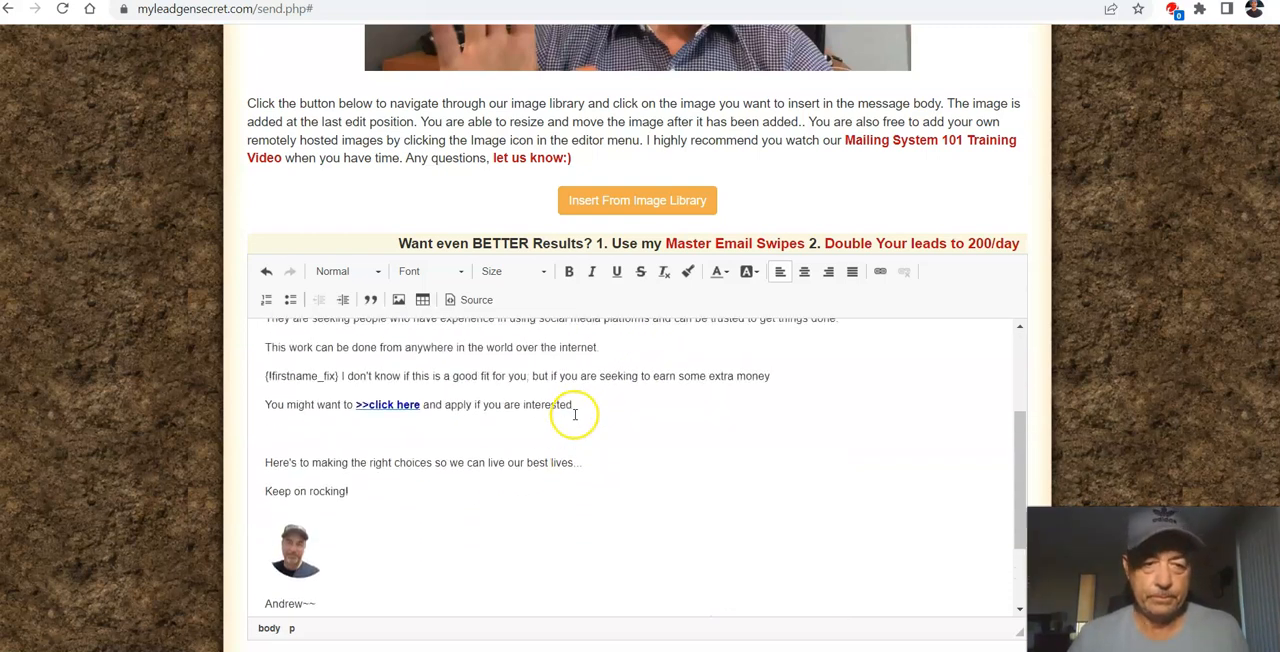
scroll(571, 409, "down", 3)
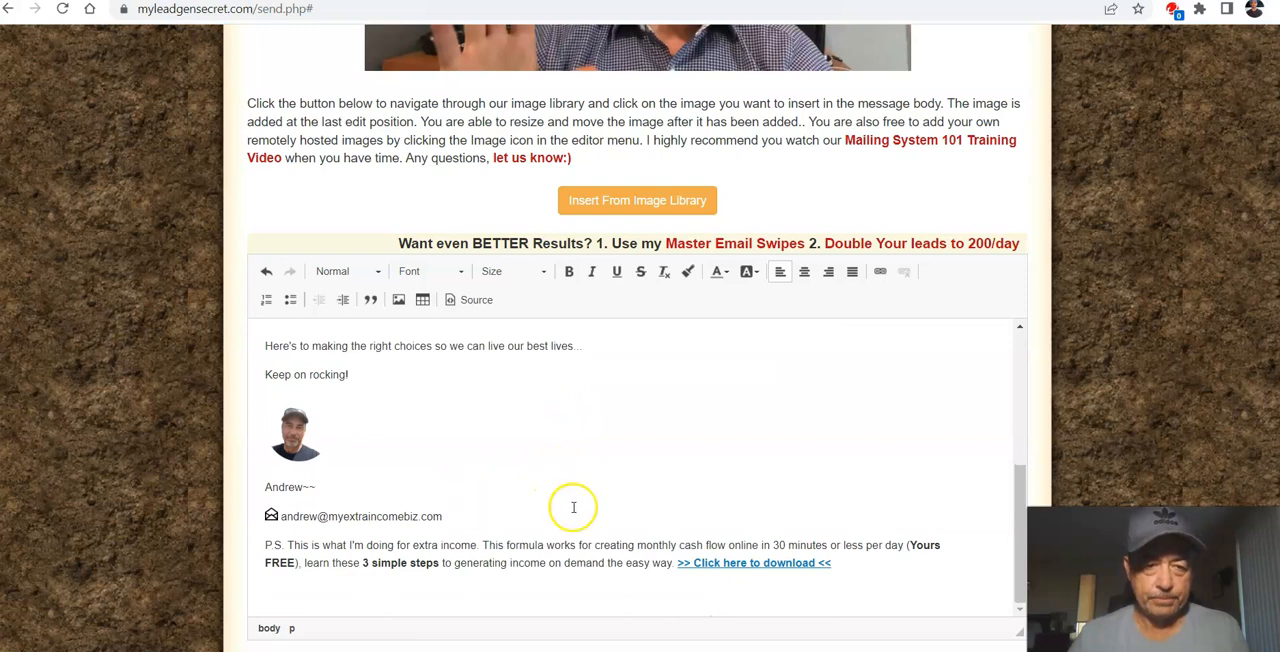
scroll(571, 508, "down", 1)
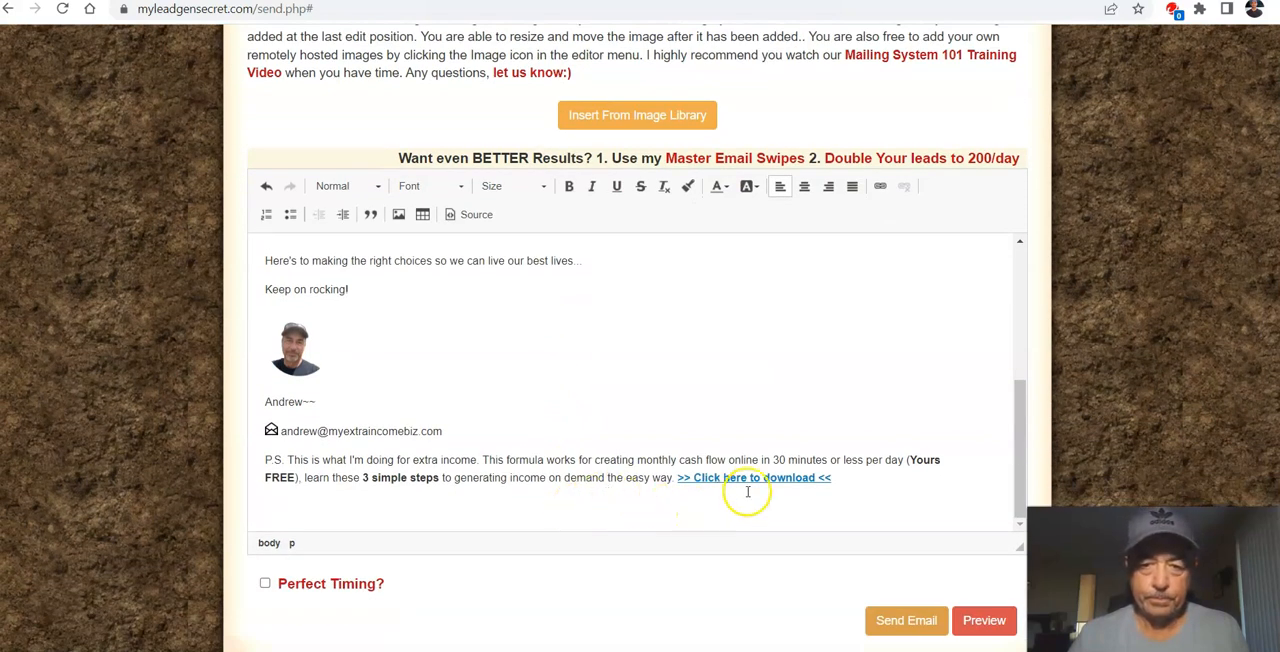
right_click(746, 479)
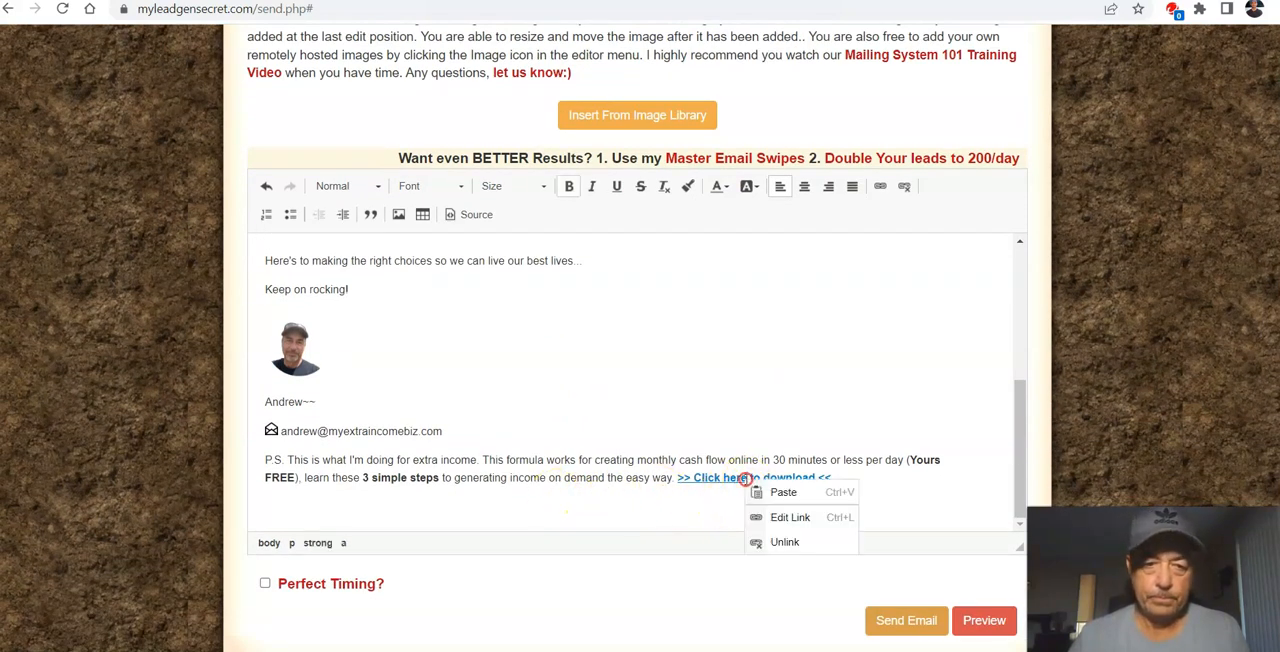
left_click(705, 507)
scroll(705, 412, "down", 1)
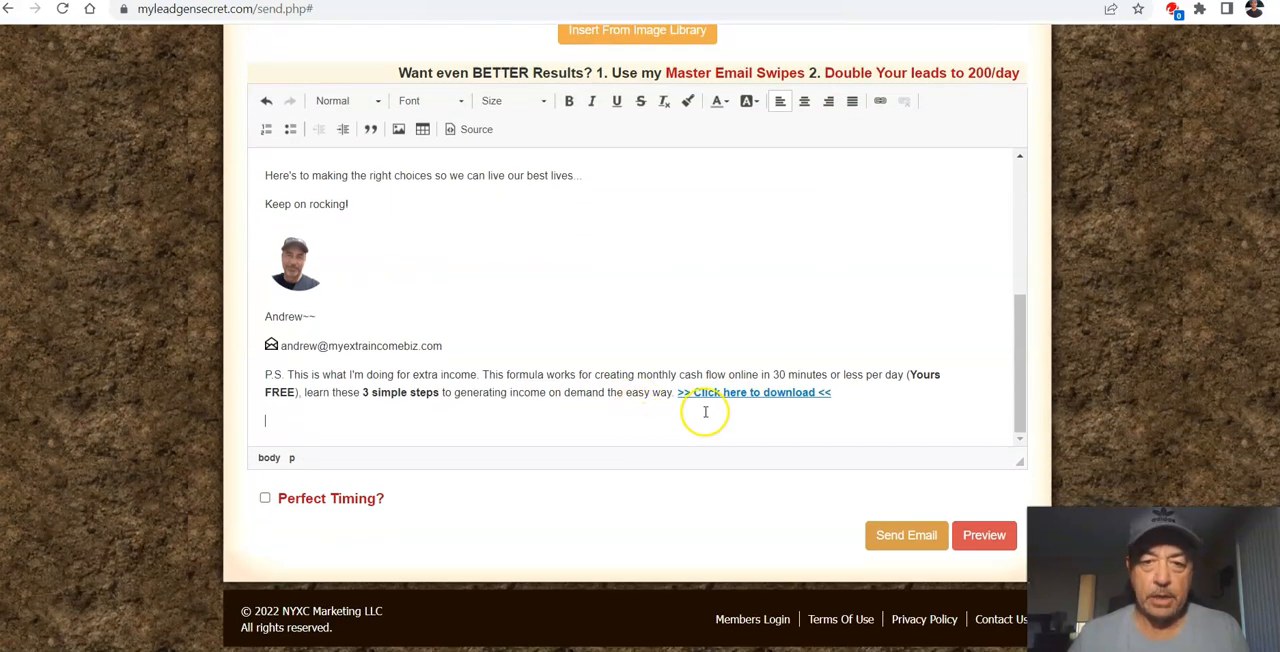
left_click(984, 535)
scroll(650, 415, "down", 3)
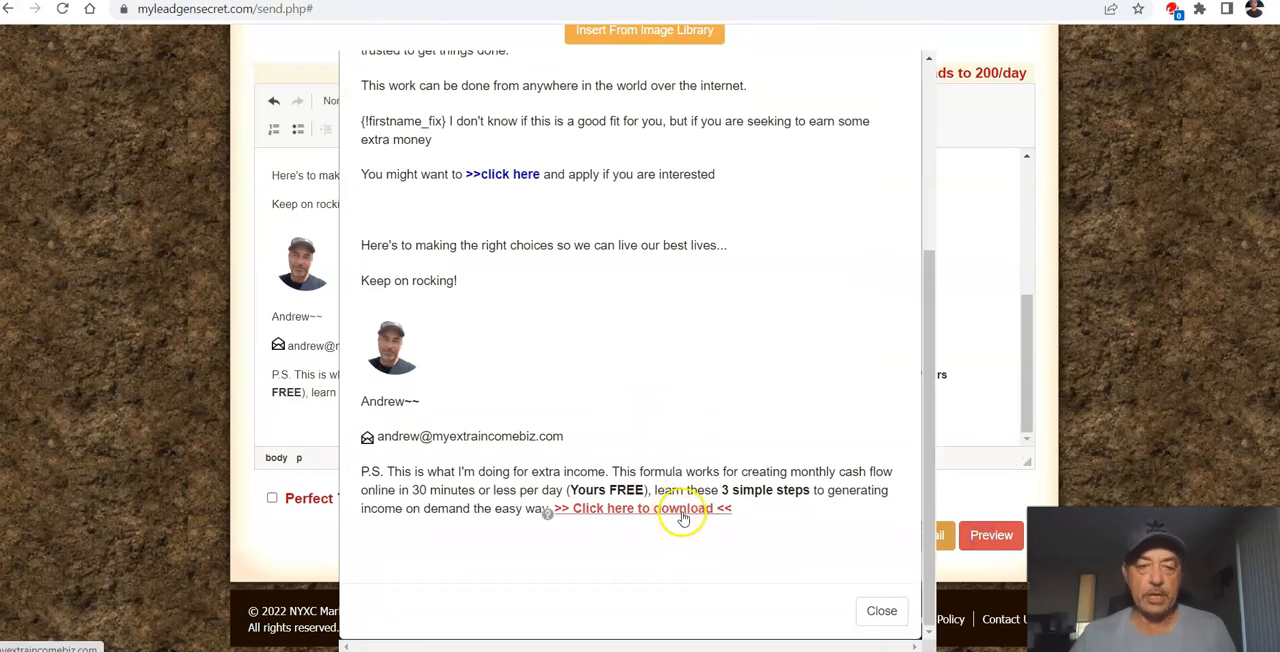
left_click(878, 612)
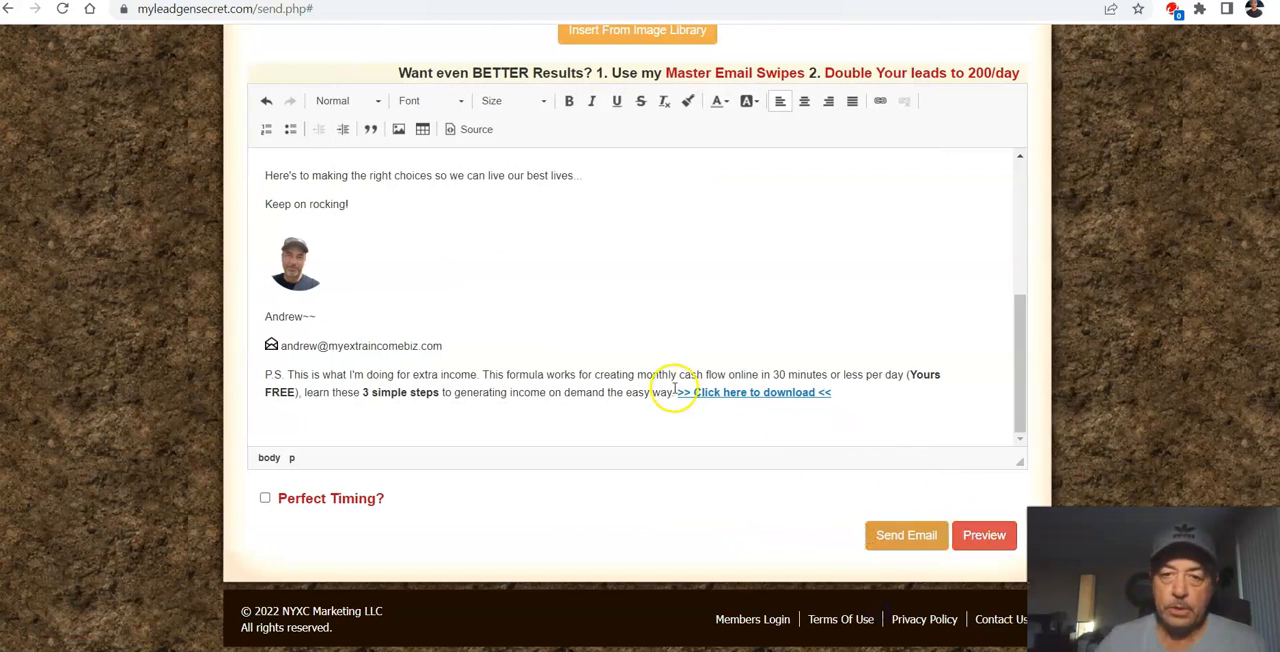
Step: Change the text colour of the ">> Click here to download <<" link in the P.S. to blue #0000cc
left_click_drag(678, 392, 851, 390)
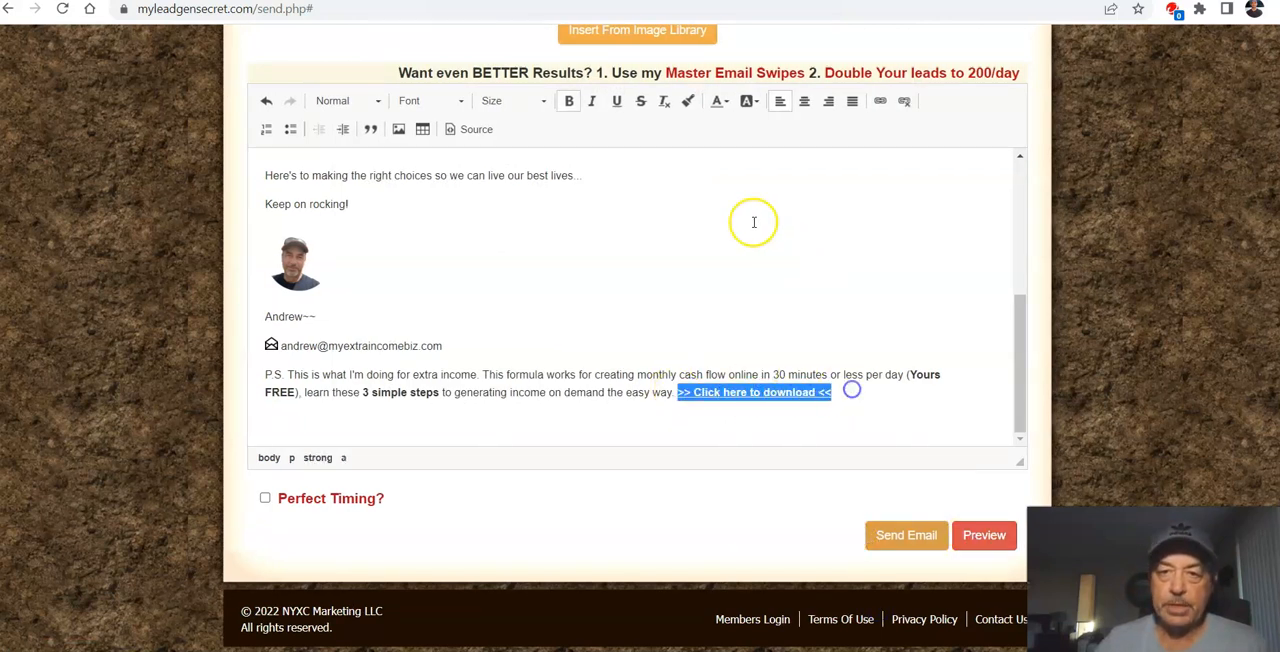
left_click(719, 102)
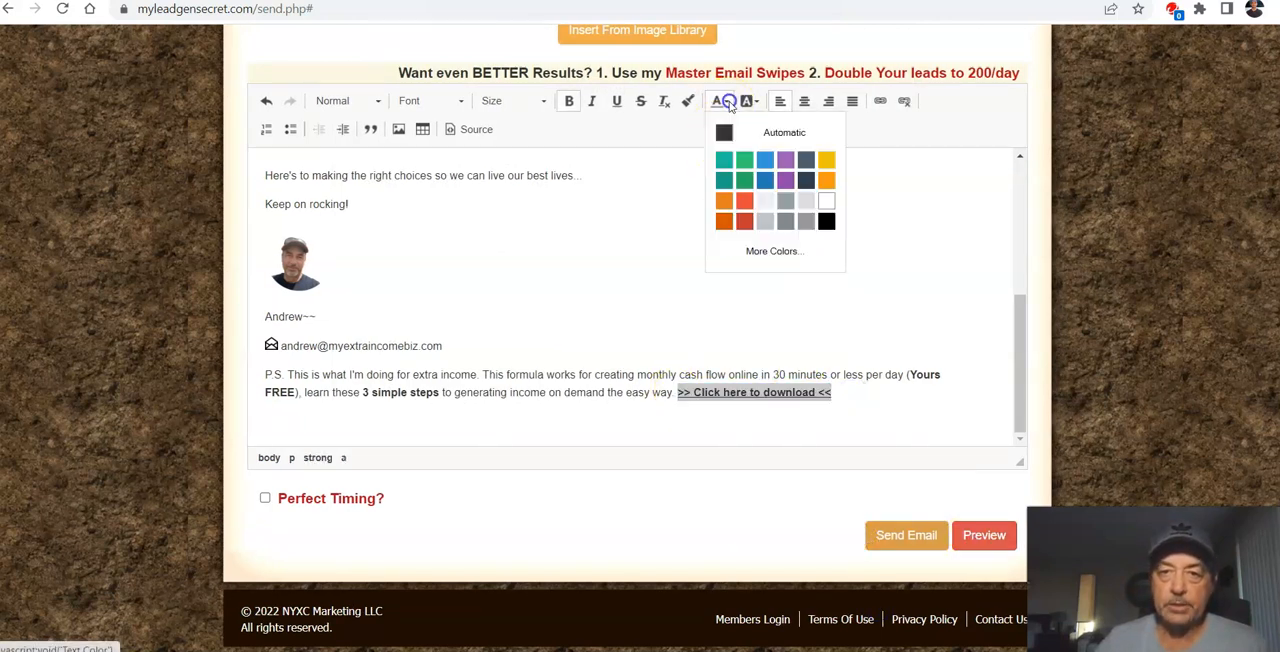
left_click(773, 251)
left_click(492, 317)
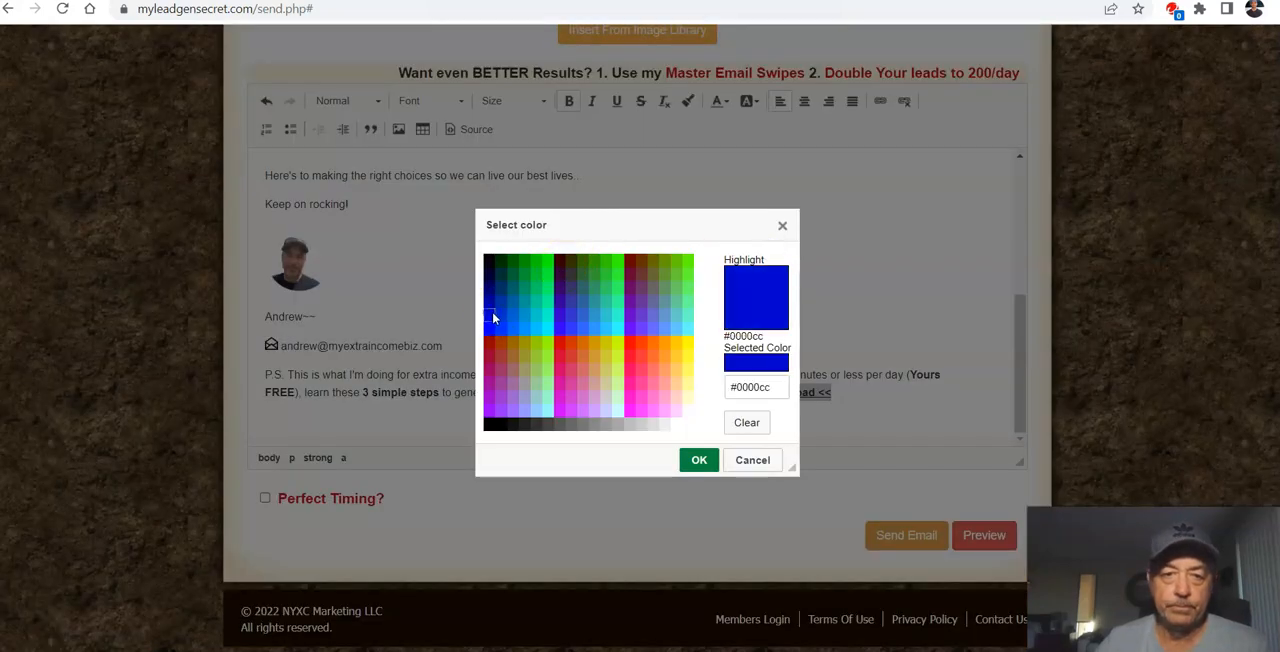
left_click(699, 460)
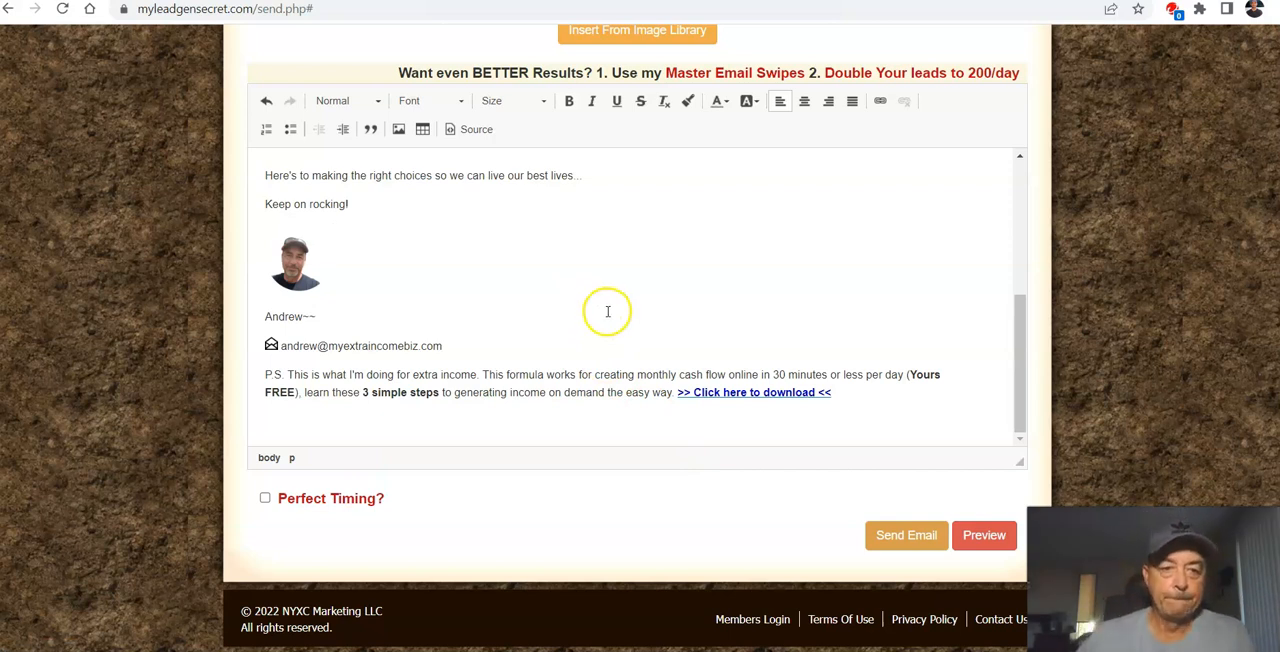
Step: Set the font size of the entire email message to 16
scroll(607, 311, "up", 5)
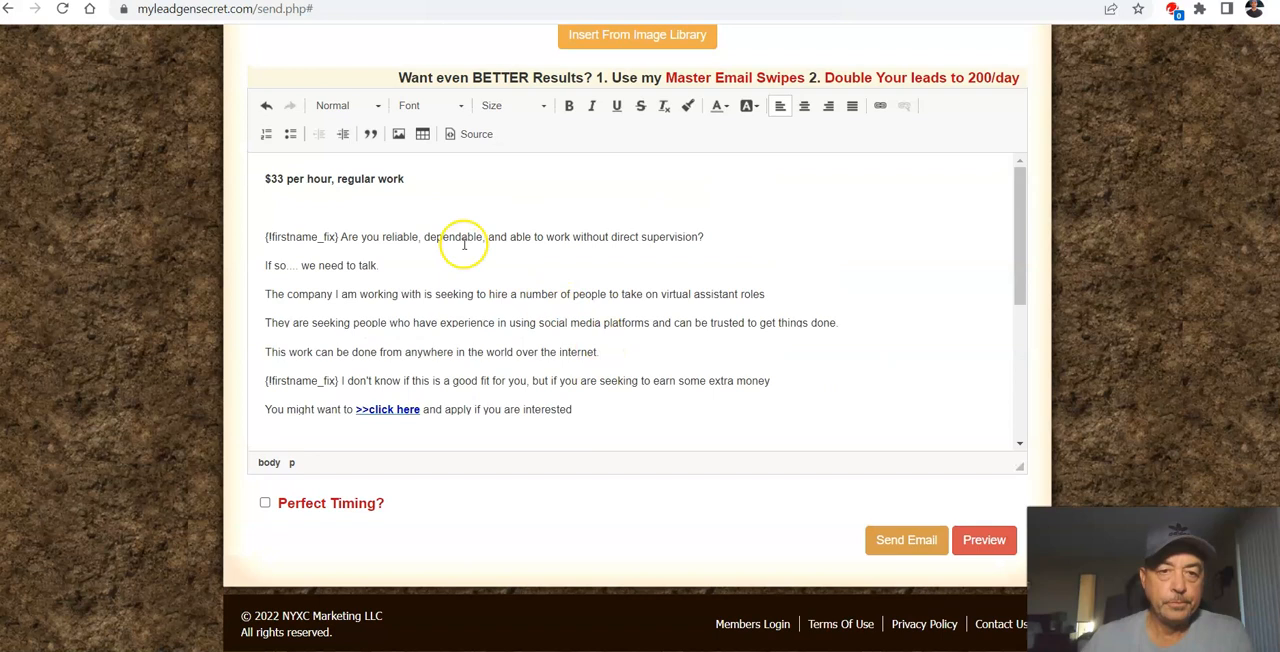
scroll(457, 243, "up", 2)
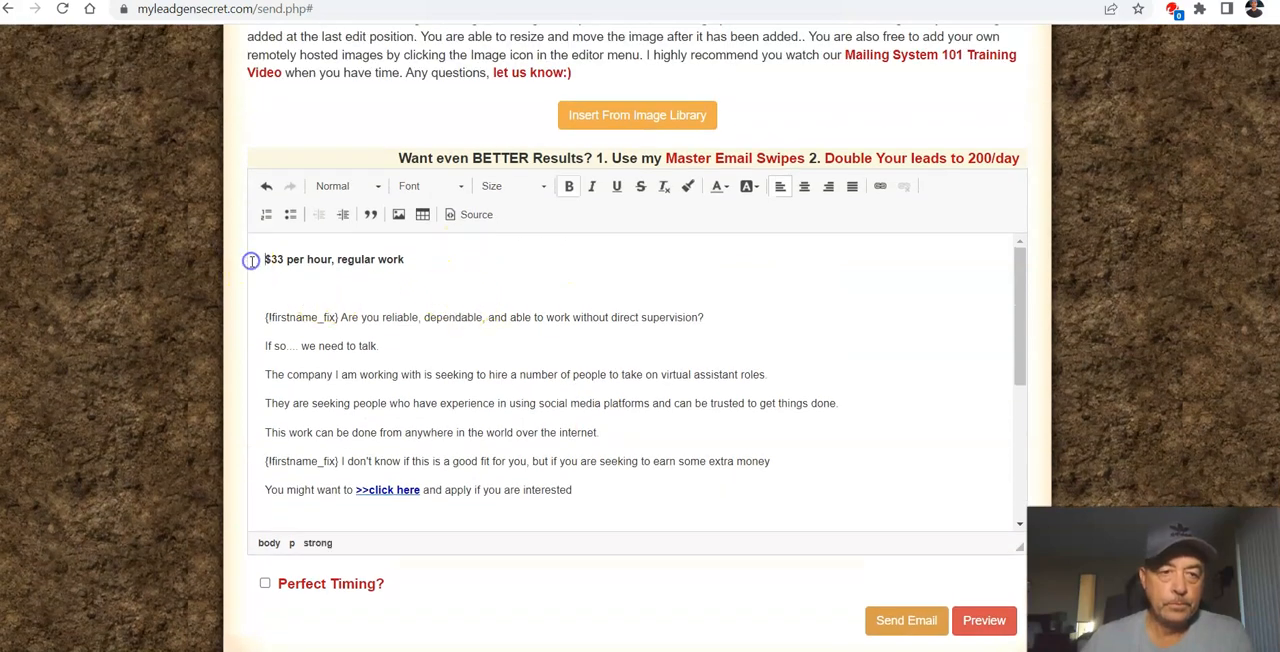
key("ctrl+a")
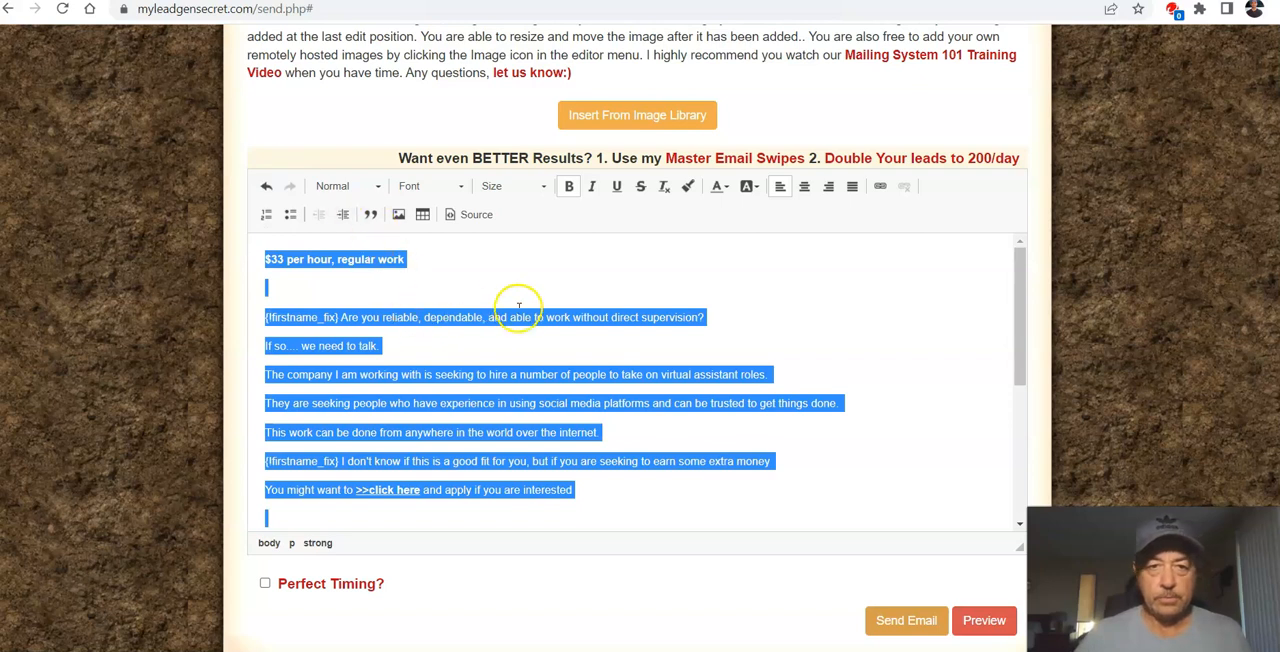
left_click(543, 188)
scroll(520, 296, "down", 1)
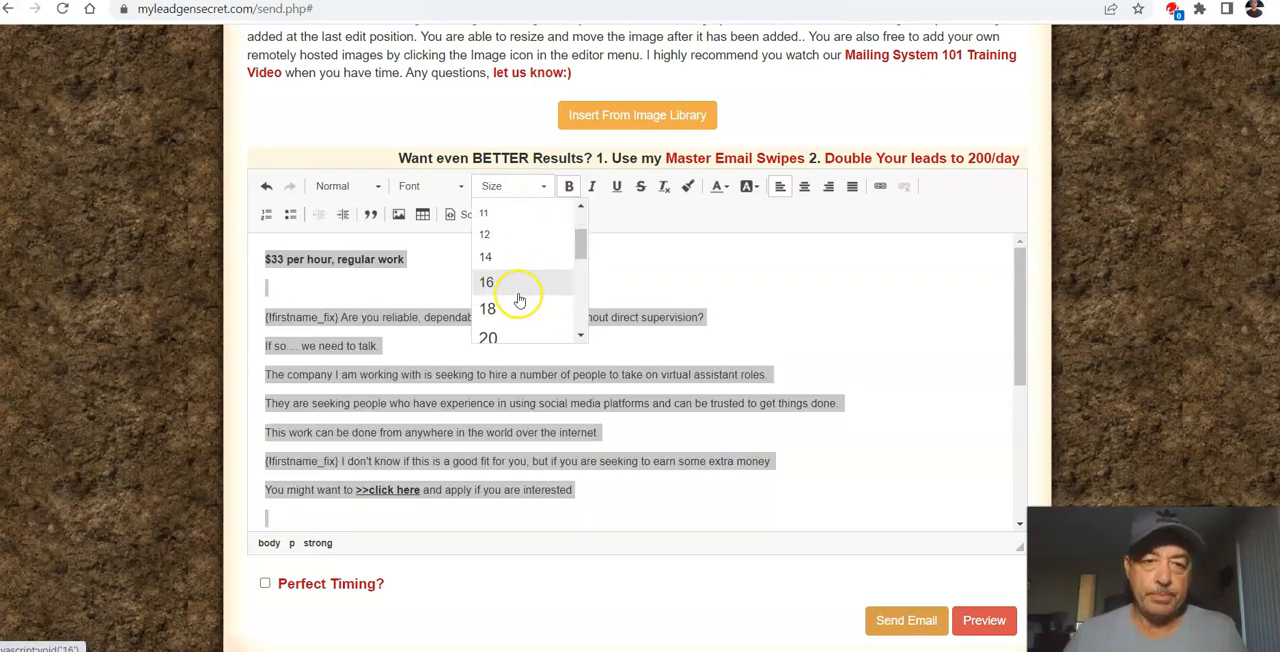
left_click(516, 283)
left_click(540, 285)
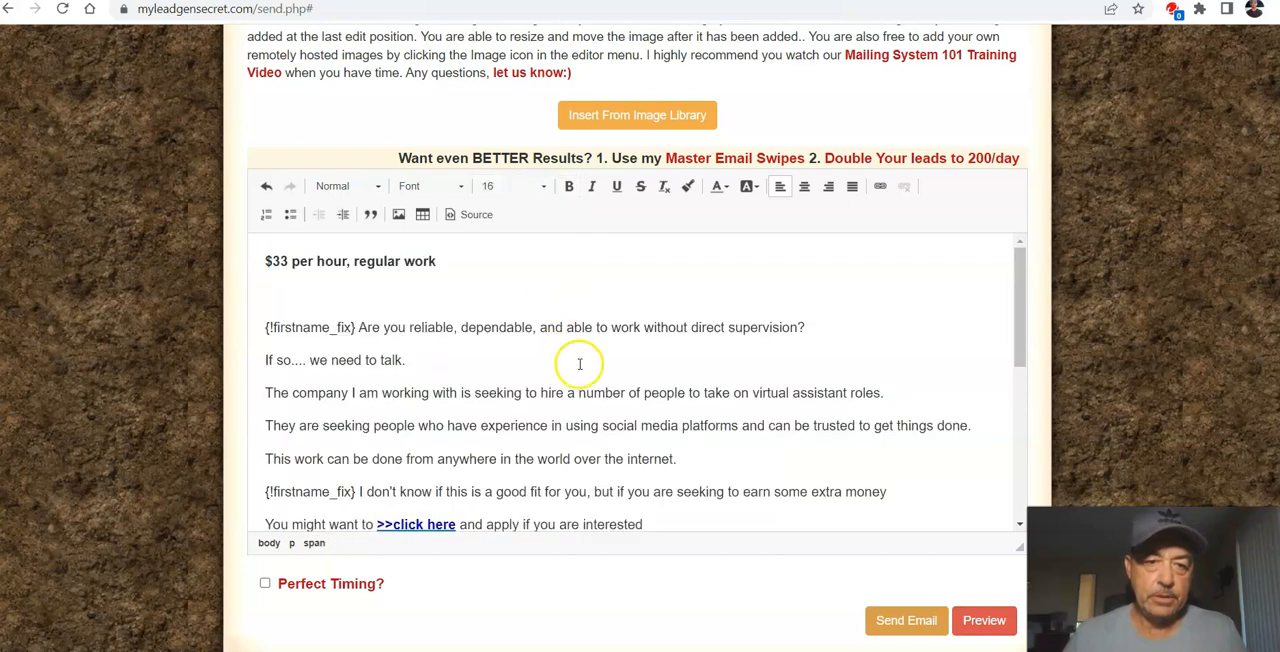
Step: Preview the resized email and read it through from the subject and headline to the P.S. link
scroll(653, 372, "down", 3)
scroll(653, 372, "down", 2)
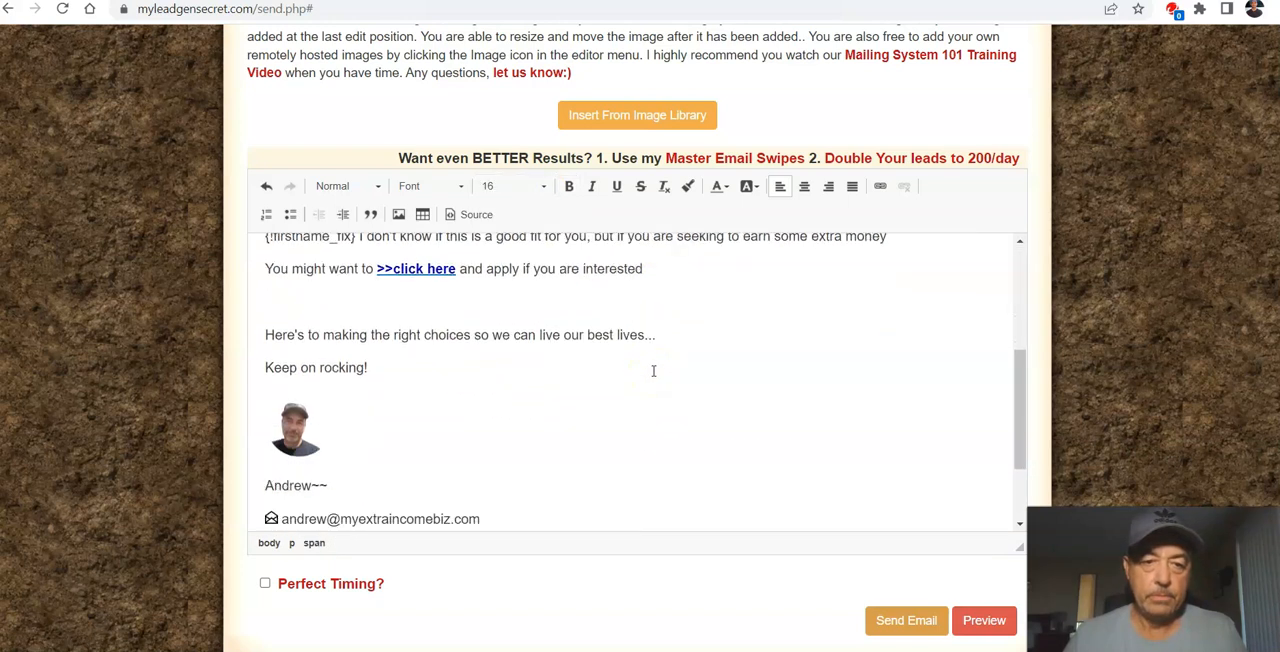
left_click(984, 620)
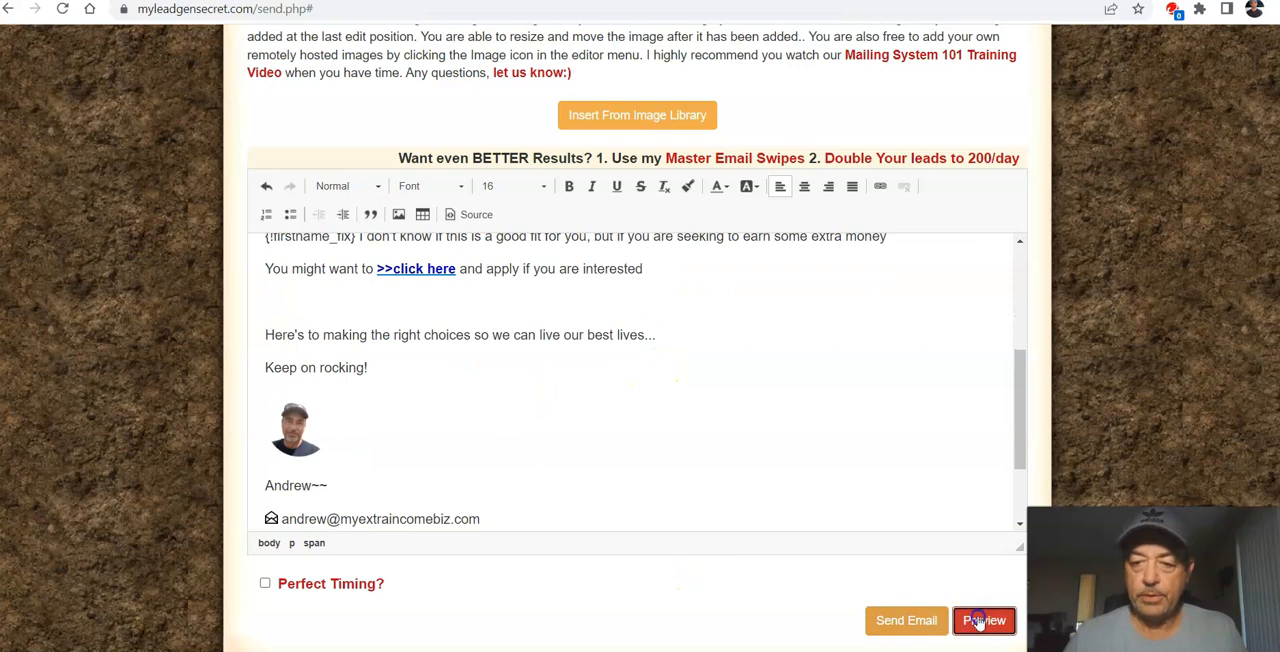
scroll(750, 464, "up", 5)
scroll(755, 467, "down", 1)
scroll(755, 467, "up", 2)
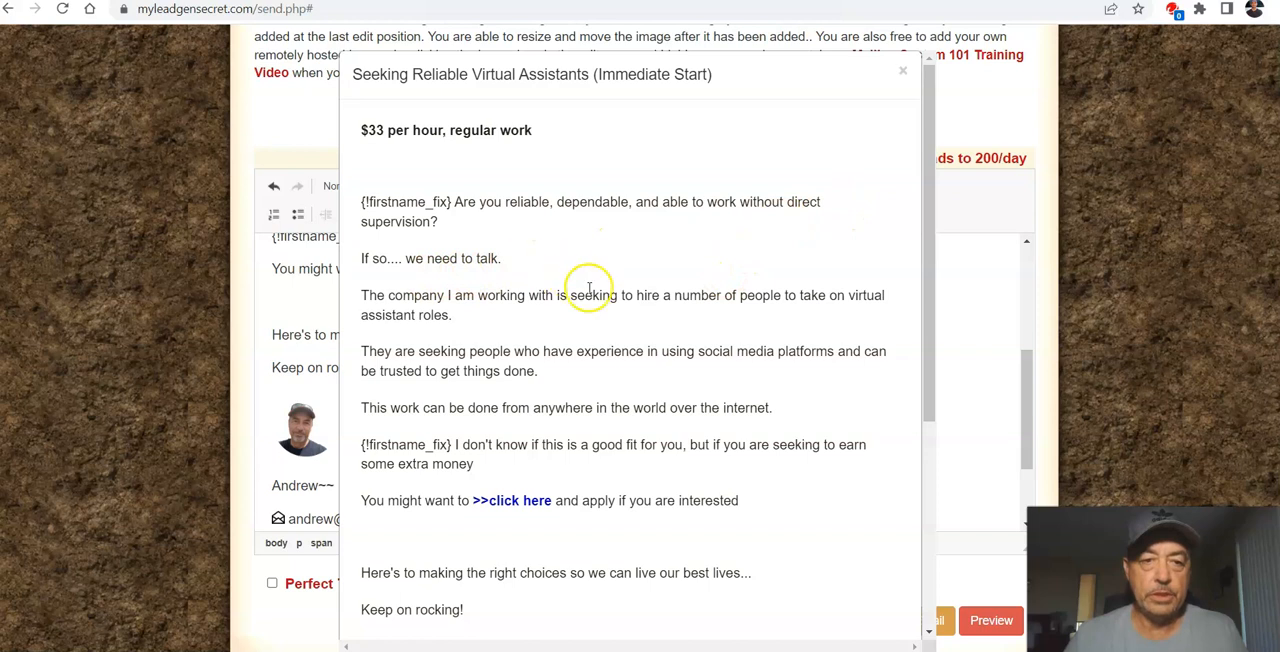
scroll(583, 277, "down", 1)
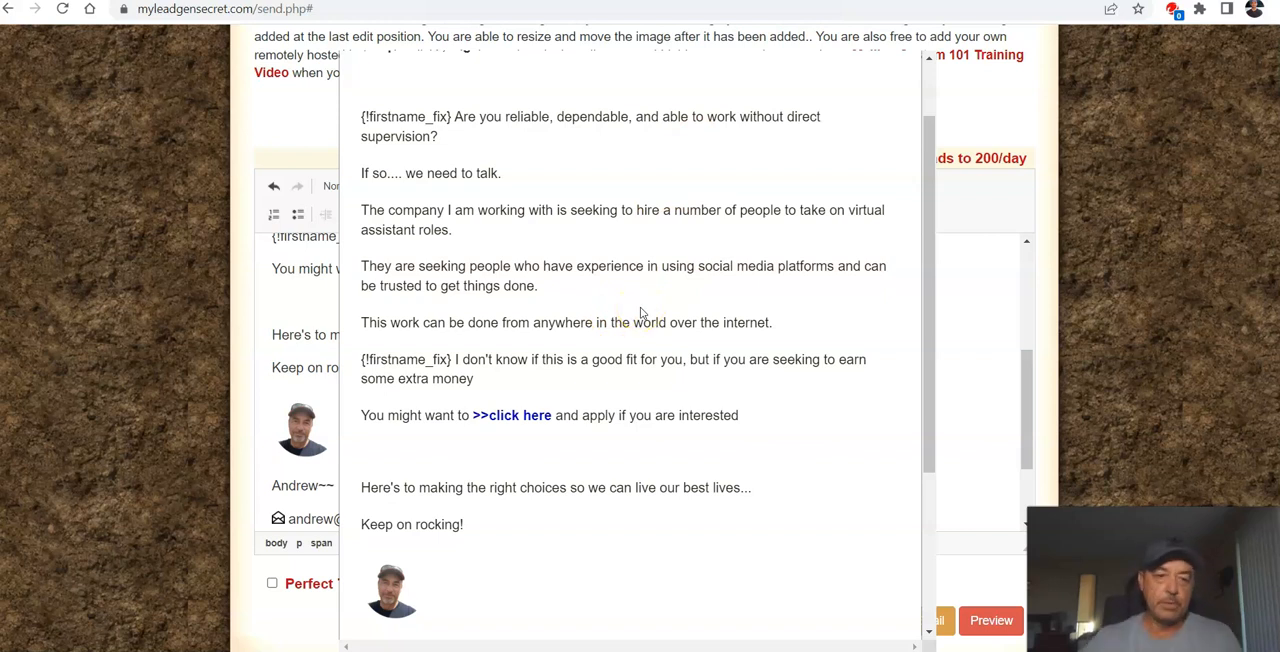
scroll(523, 509, "down", 3)
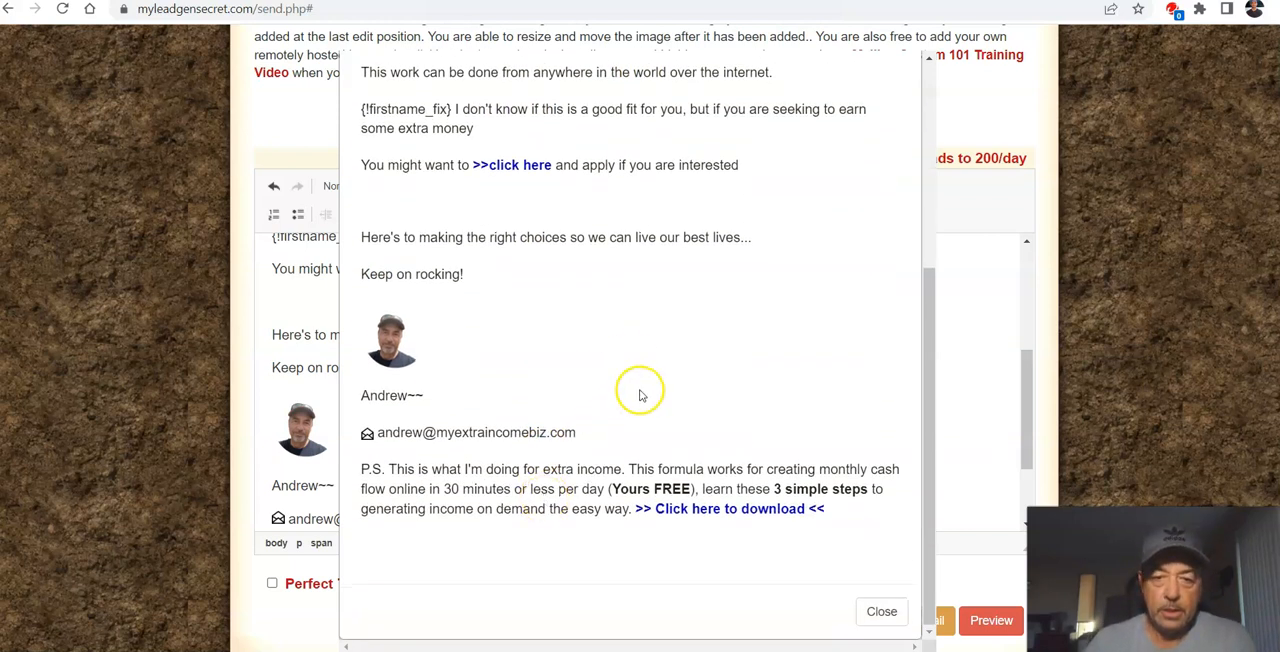
scroll(650, 365, "up", 2)
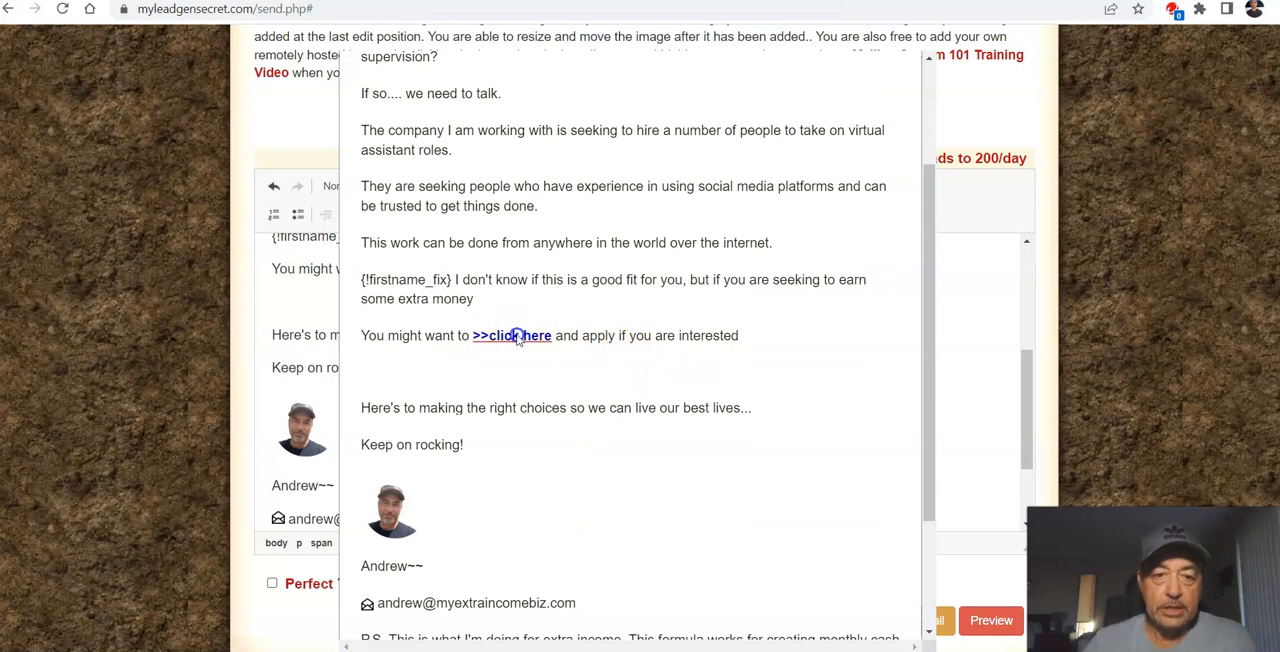
Step: Test the preview's ">>click here" link by examining the job landing page it opens, and return to the draft with the preview closed
left_click(517, 336)
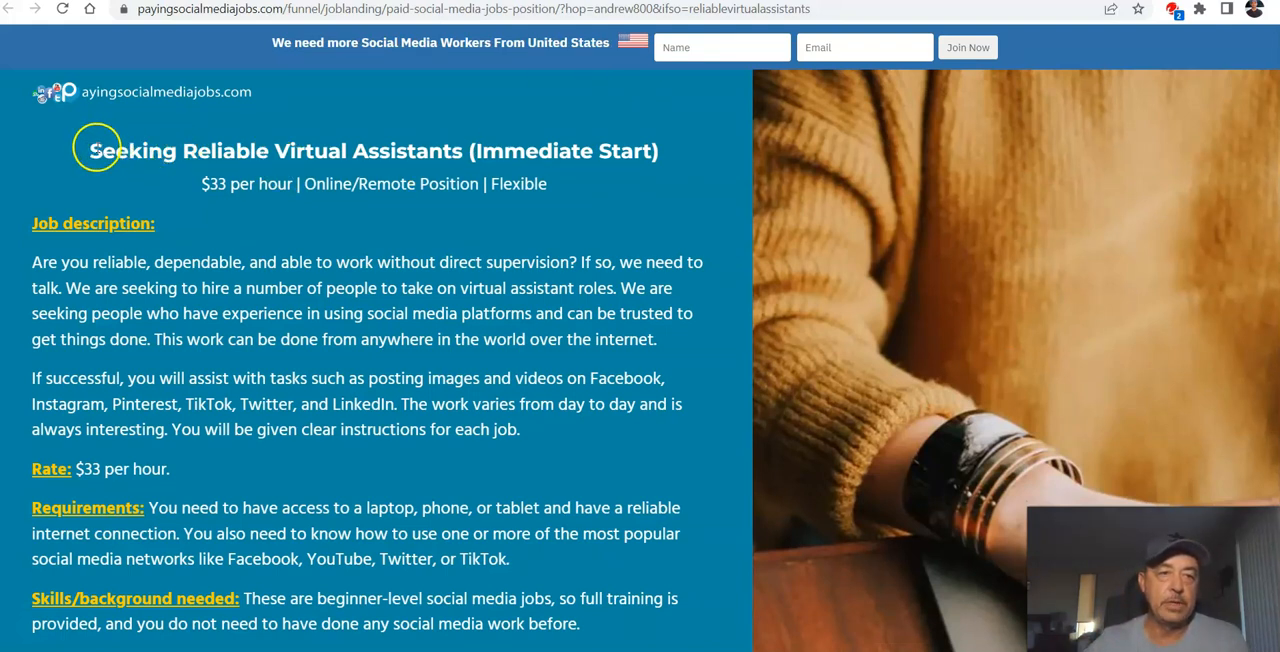
left_click_drag(149, 148, 593, 147)
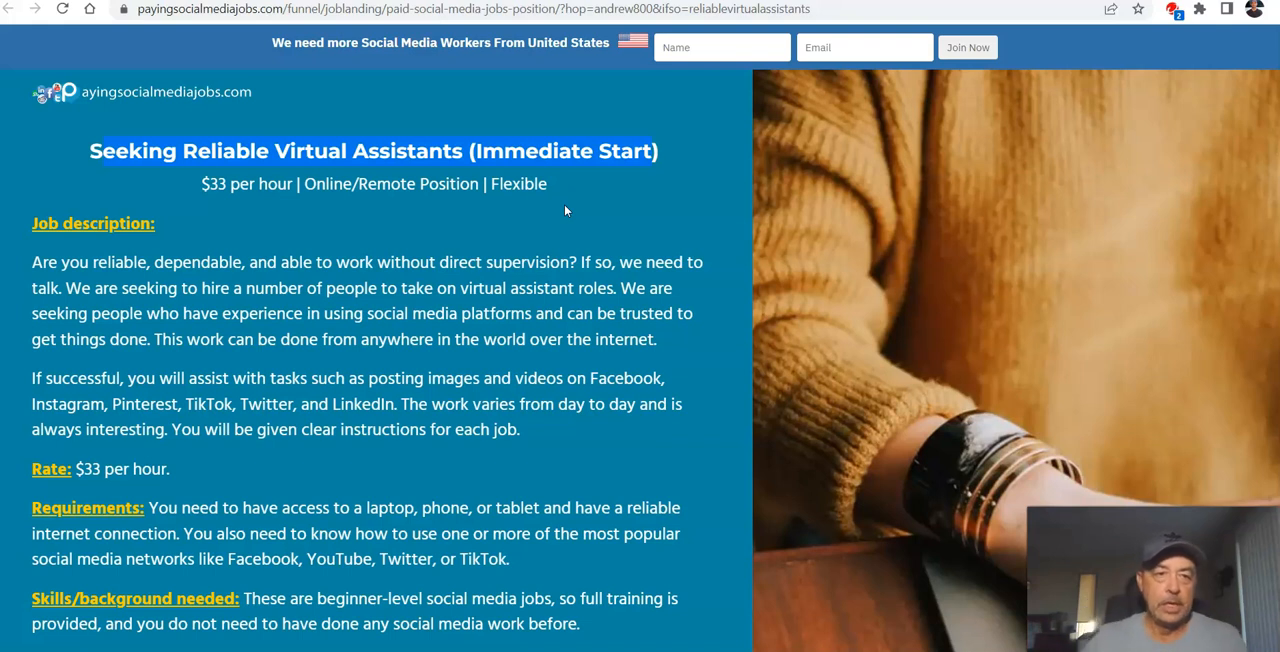
scroll(437, 423, "down", 2)
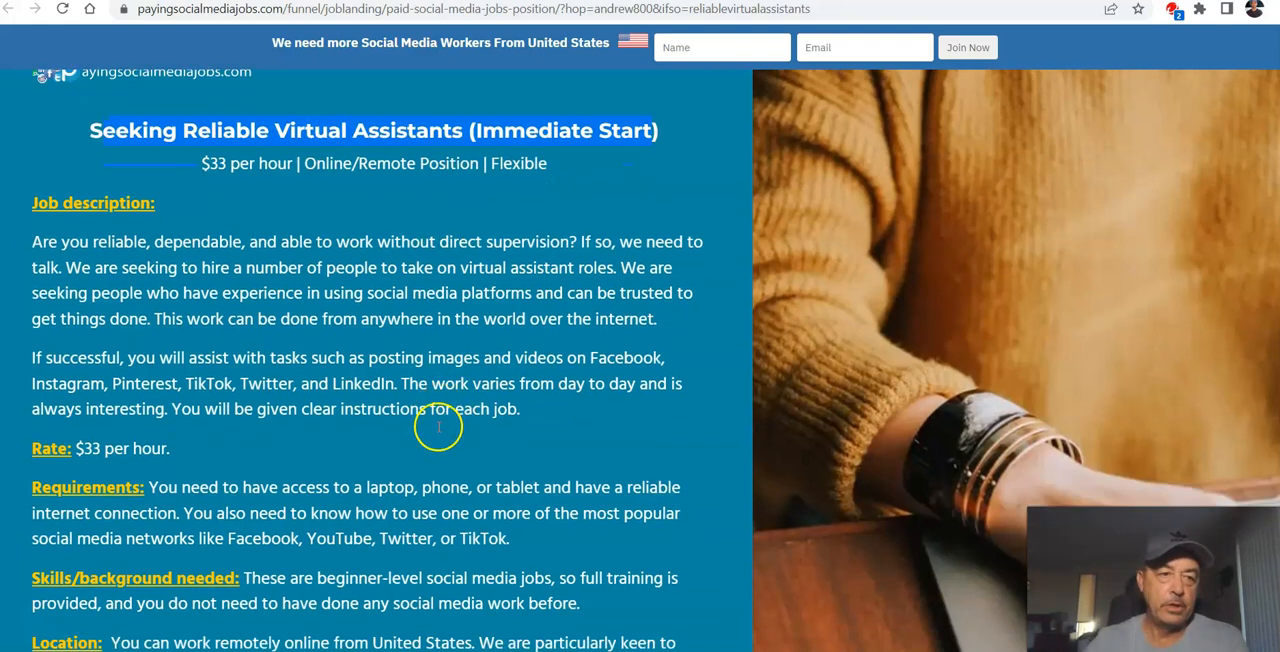
scroll(315, 396, "down", 2)
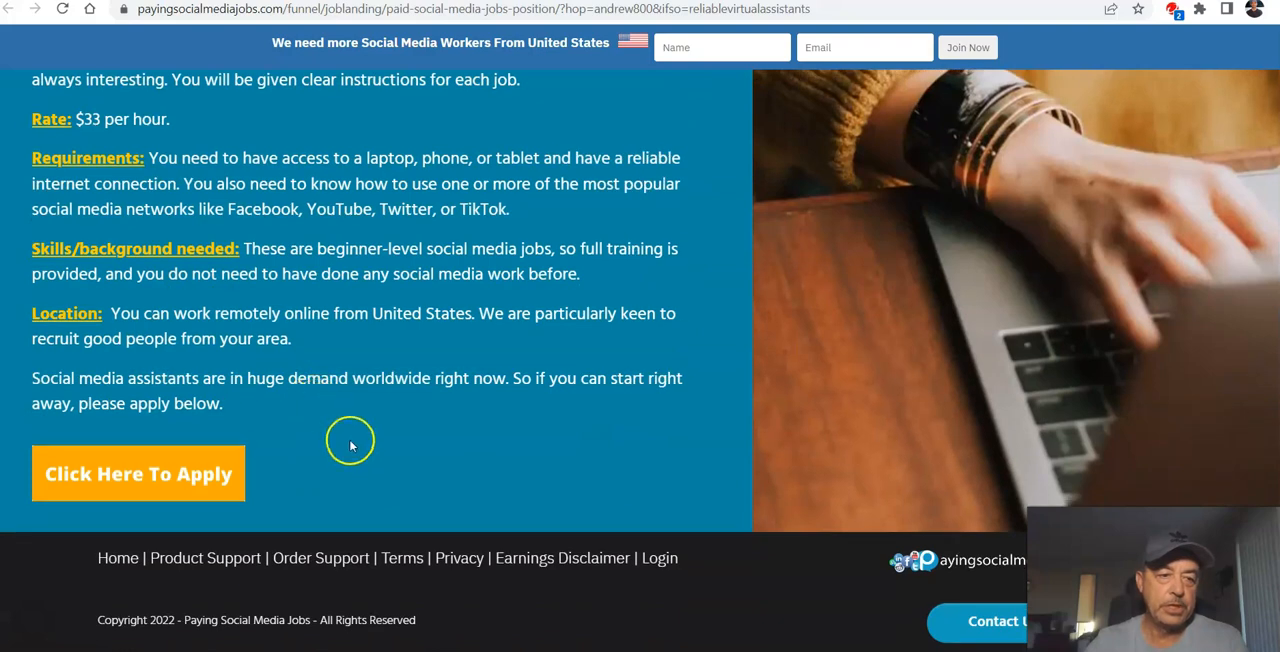
scroll(520, 265, "up", 4)
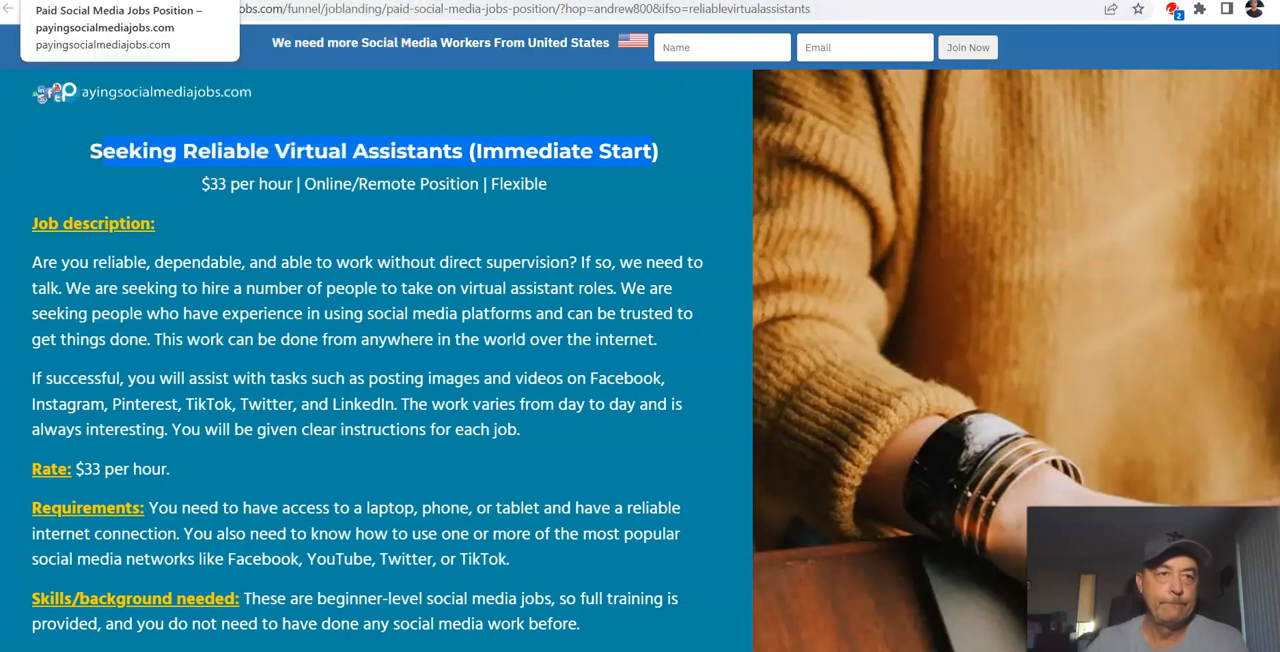
left_click(30, 1)
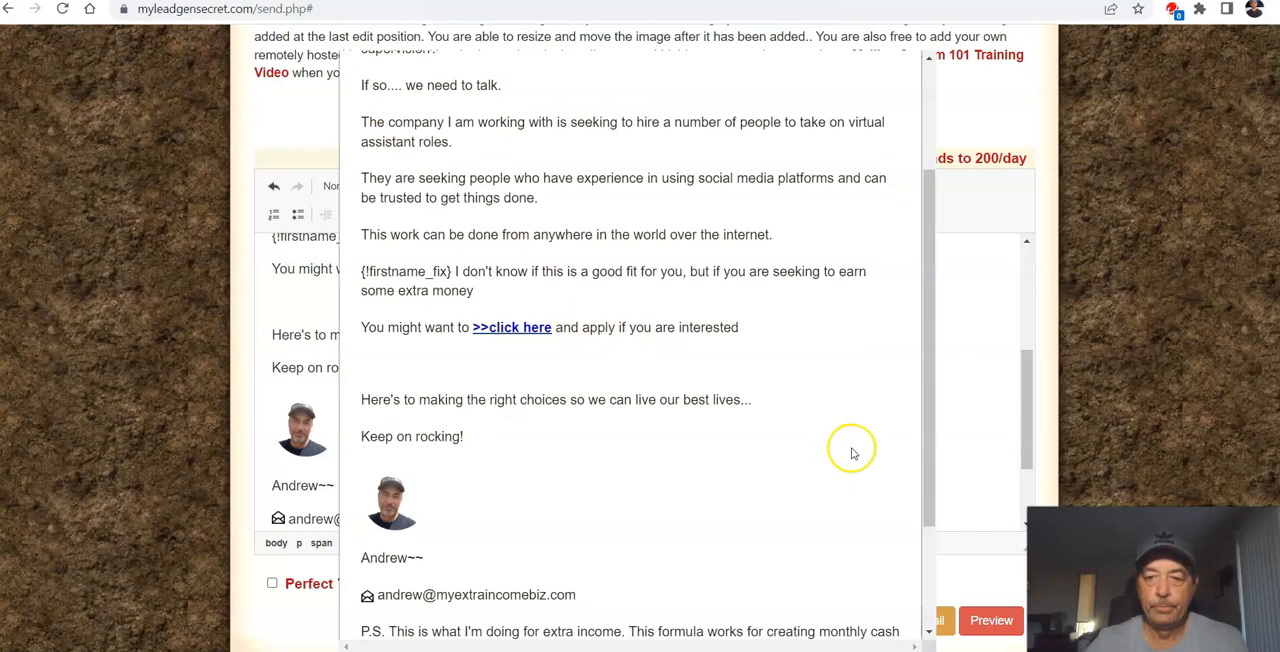
scroll(853, 453, "down", 3)
left_click(884, 591)
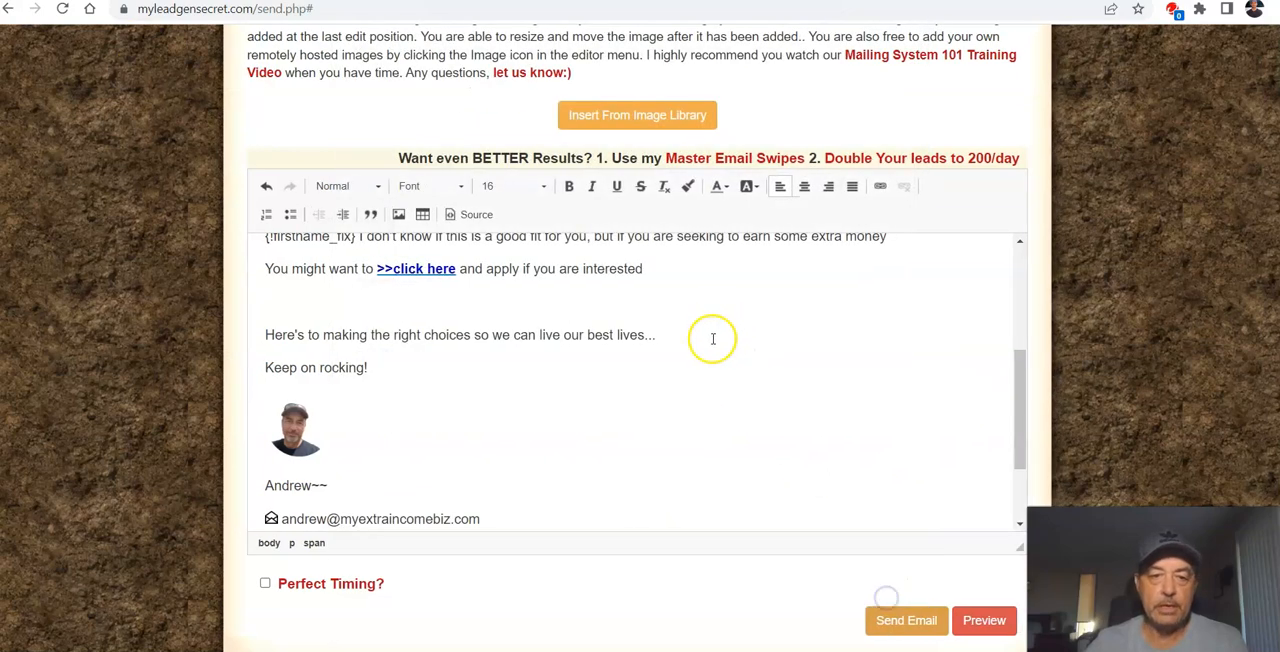
Step: Check the mailing's selected leads, sender choice and subject line, and return to the message body
scroll(713, 338, "up", 3)
scroll(714, 303, "up", 10)
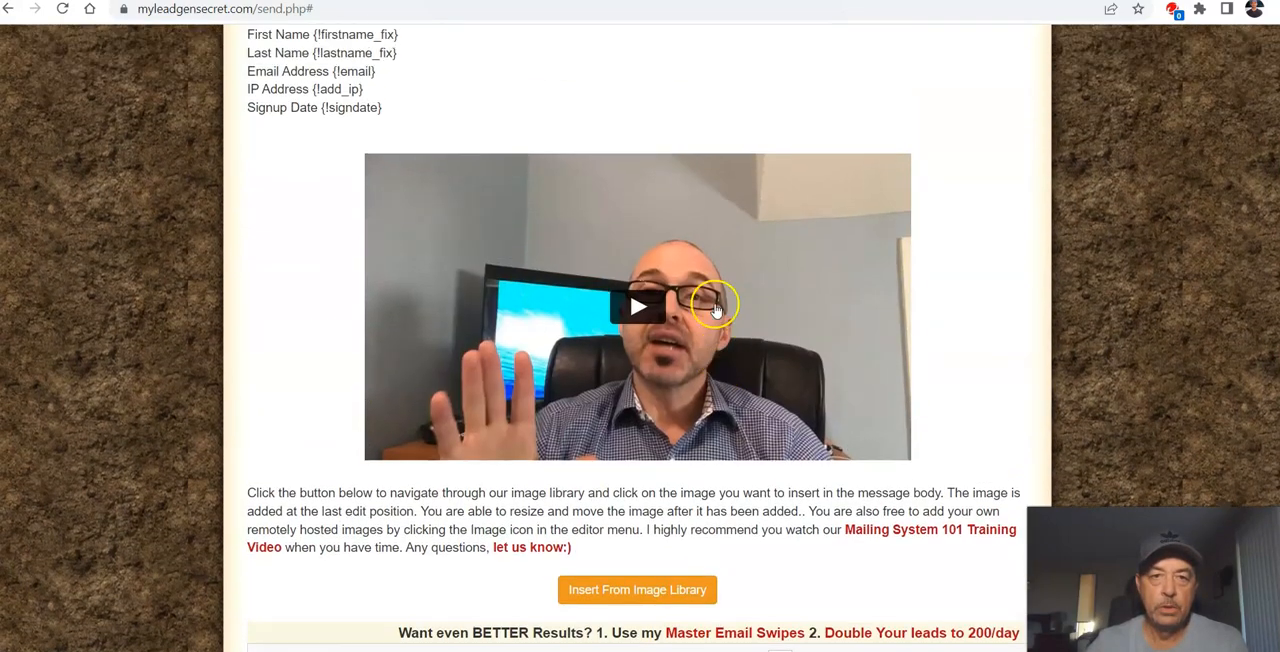
scroll(713, 300, "up", 4)
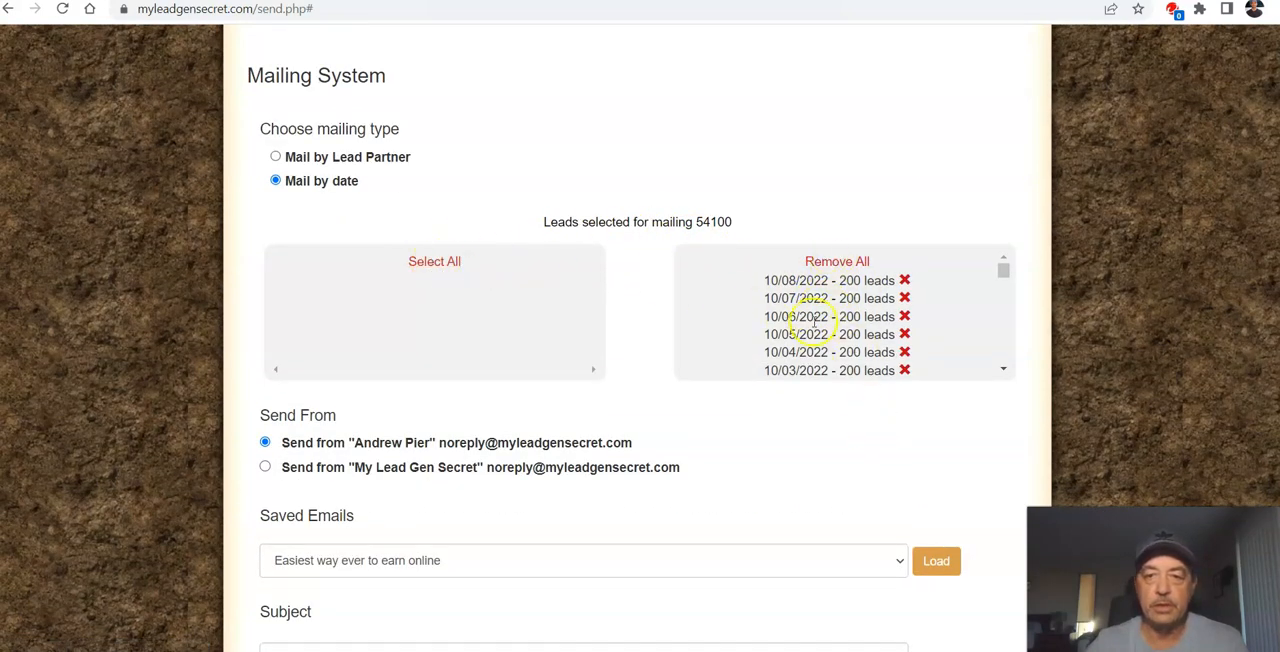
scroll(537, 296, "down", 1)
scroll(720, 280, "down", 8)
scroll(720, 279, "up", 10)
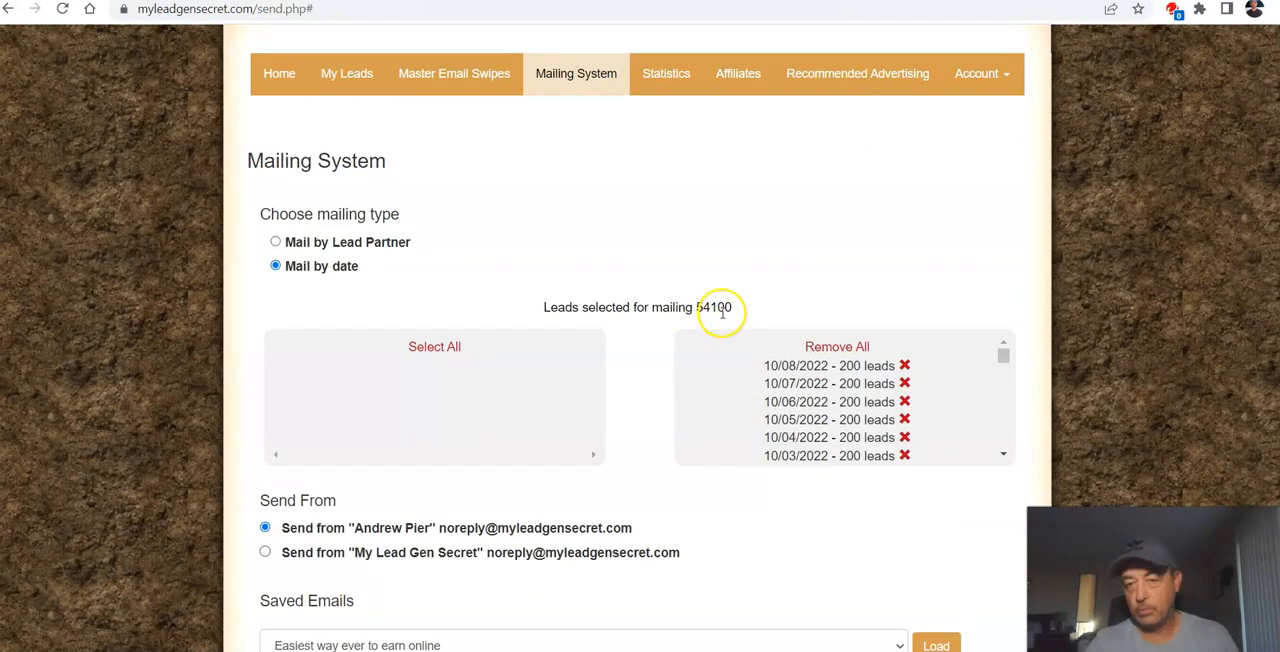
scroll(640, 340, "down", 7)
scroll(620, 380, "up", 2)
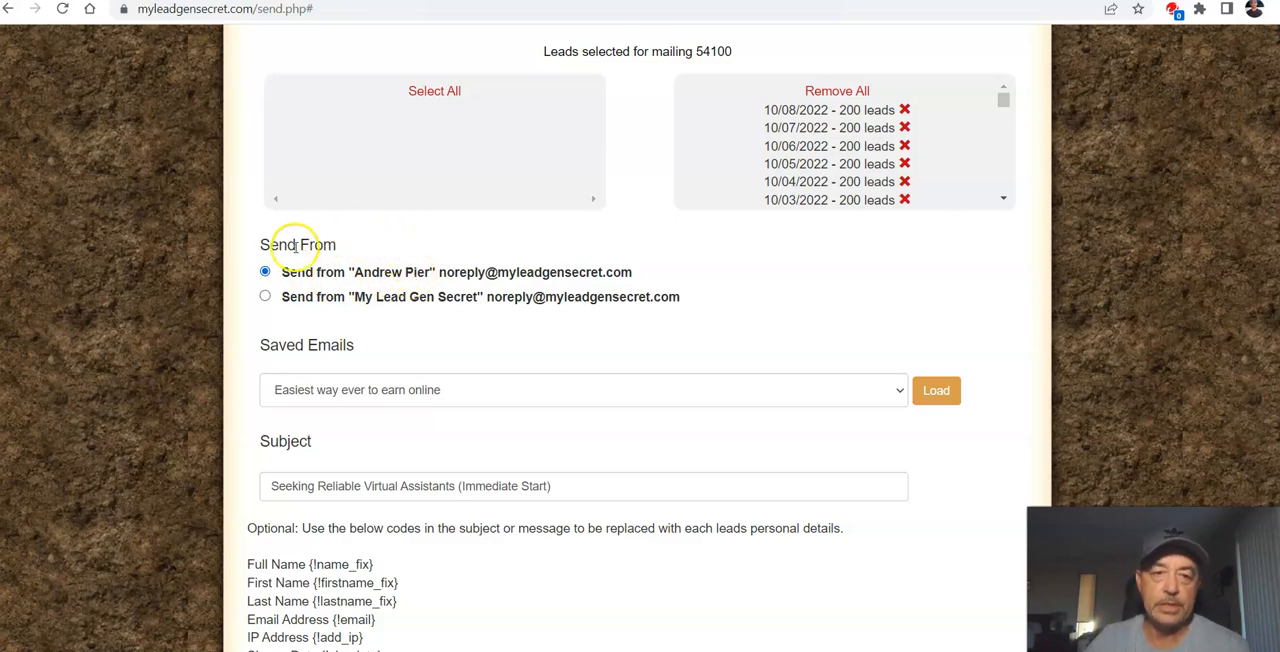
scroll(619, 413, "down", 1)
scroll(619, 413, "down", 10)
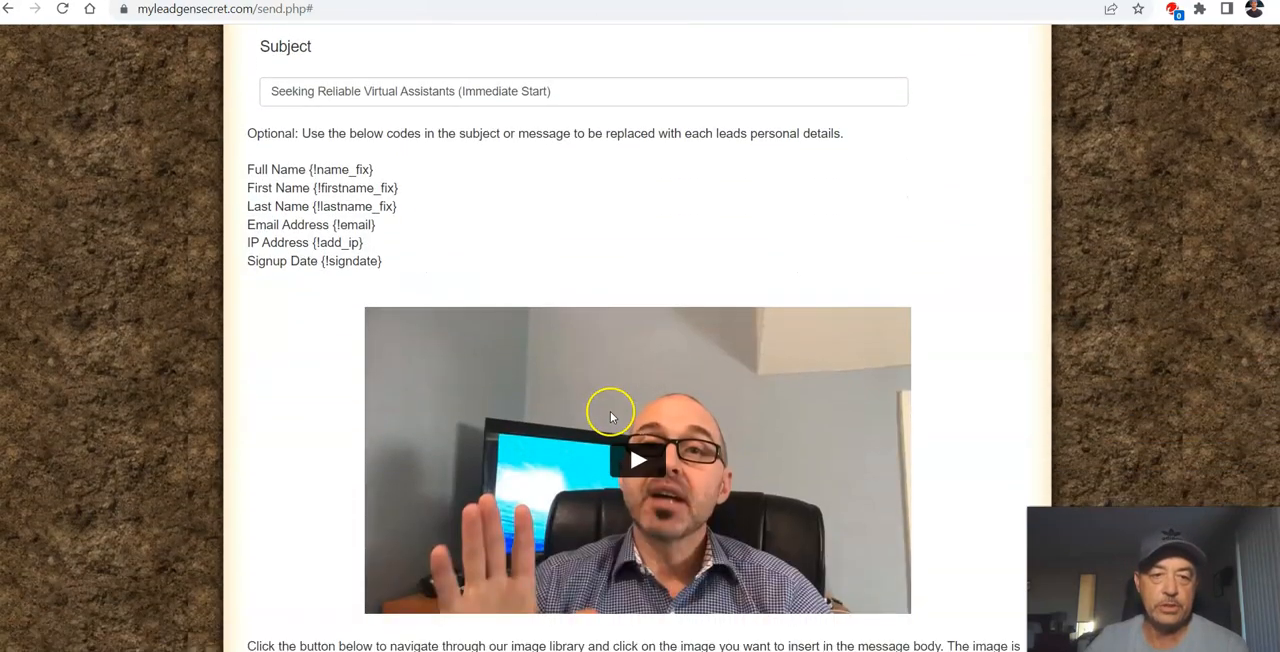
scroll(607, 413, "down", 3)
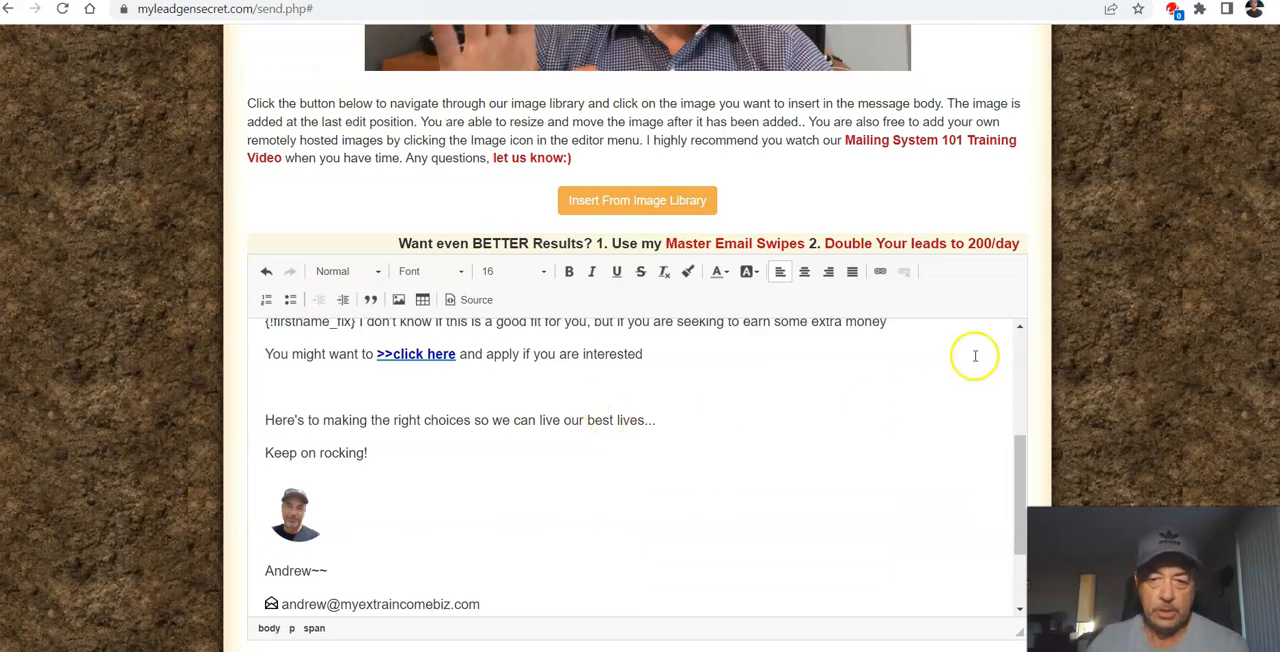
Step: Enable the Perfect Timing option for this mailing
scroll(1103, 234, "down", 2)
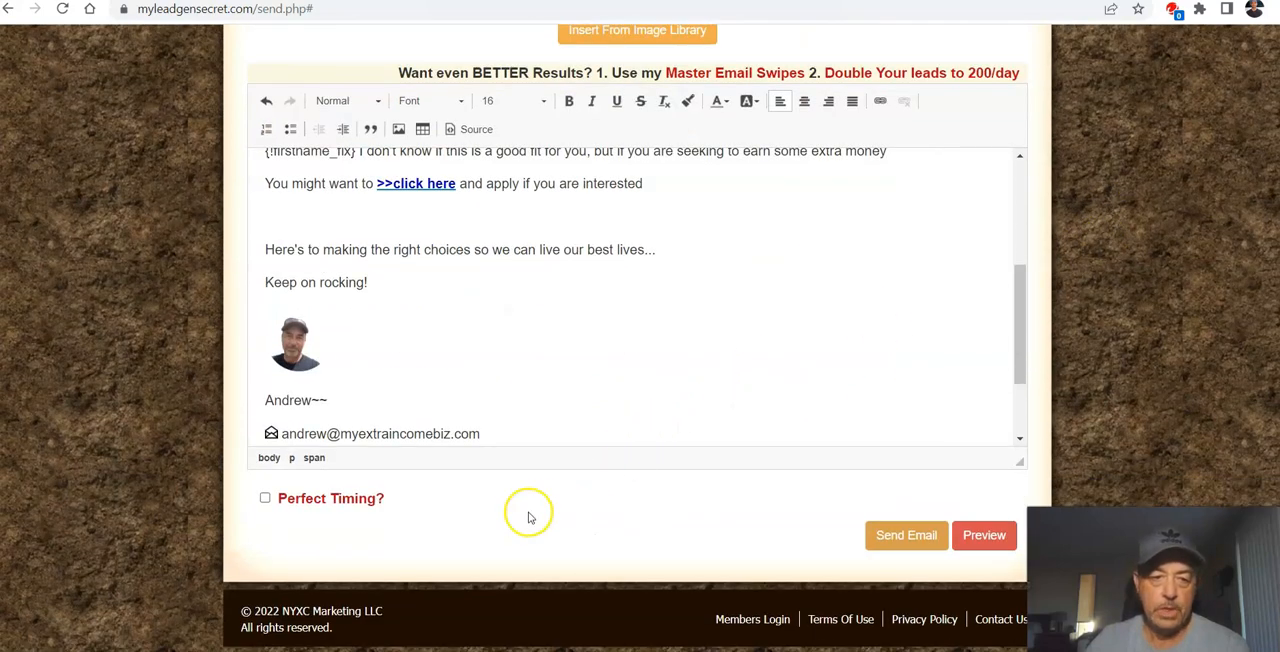
left_click(265, 499)
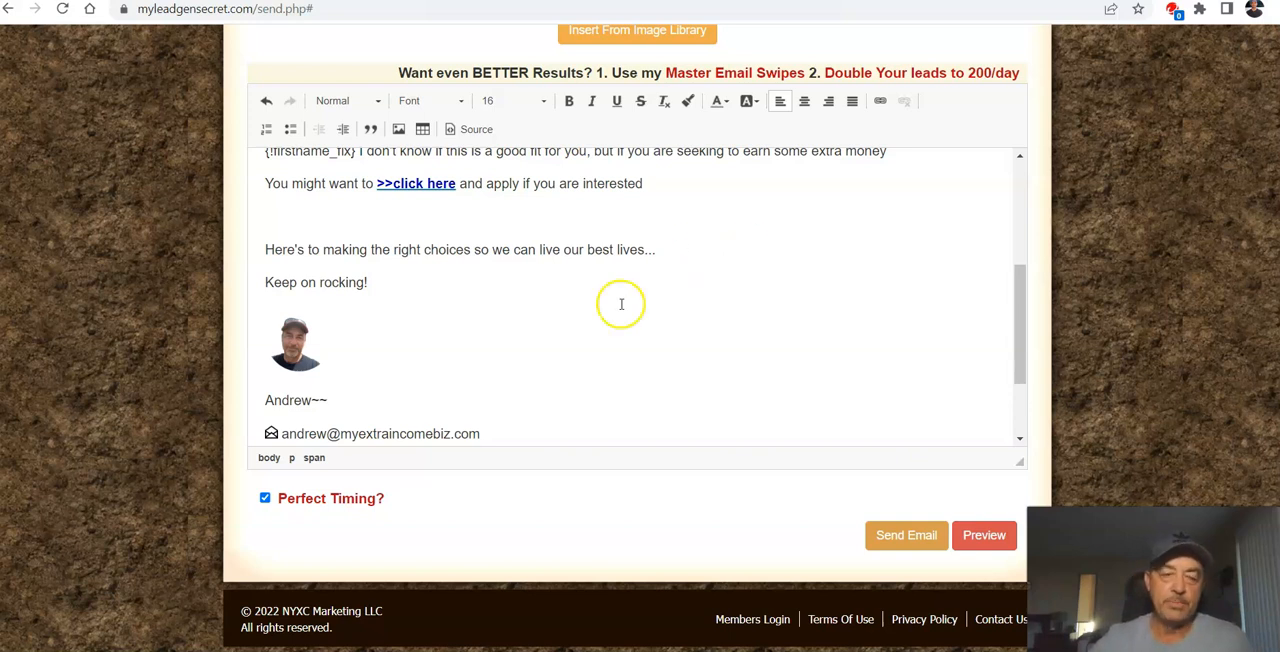
left_click(264, 497)
left_click(264, 497)
Step: Recheck the message, subject, sender and selected leads, and send the email to all of them
scroll(759, 376, "up", 5)
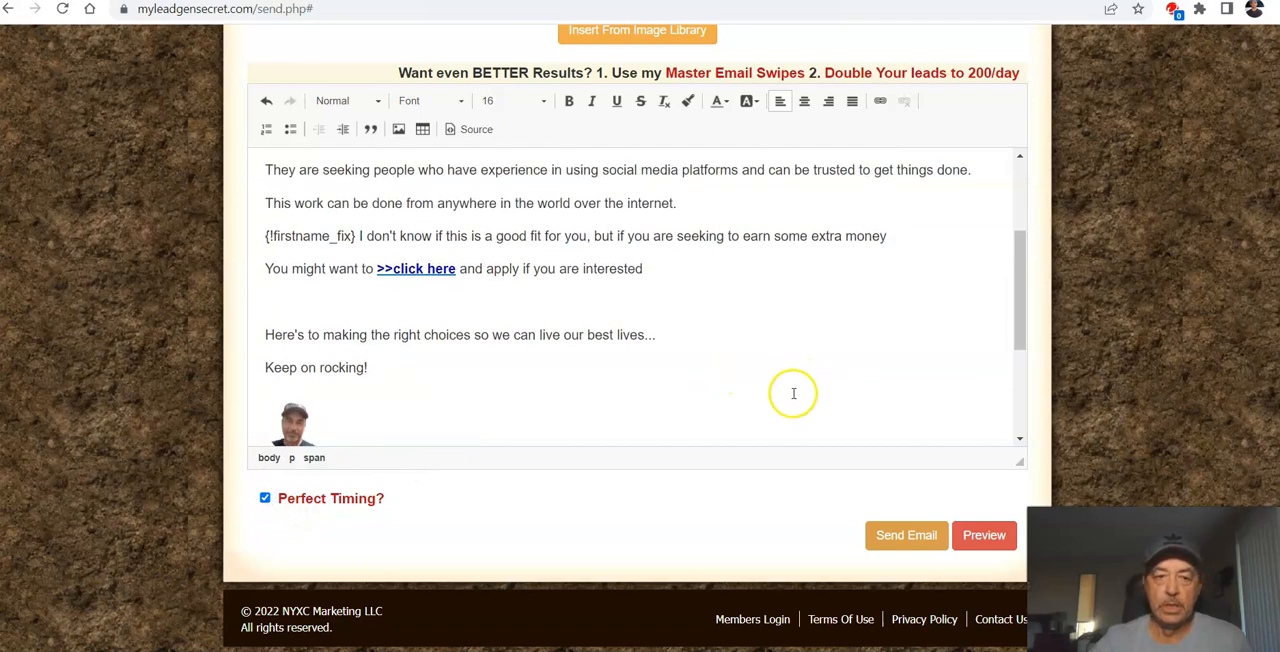
scroll(759, 376, "up", 15)
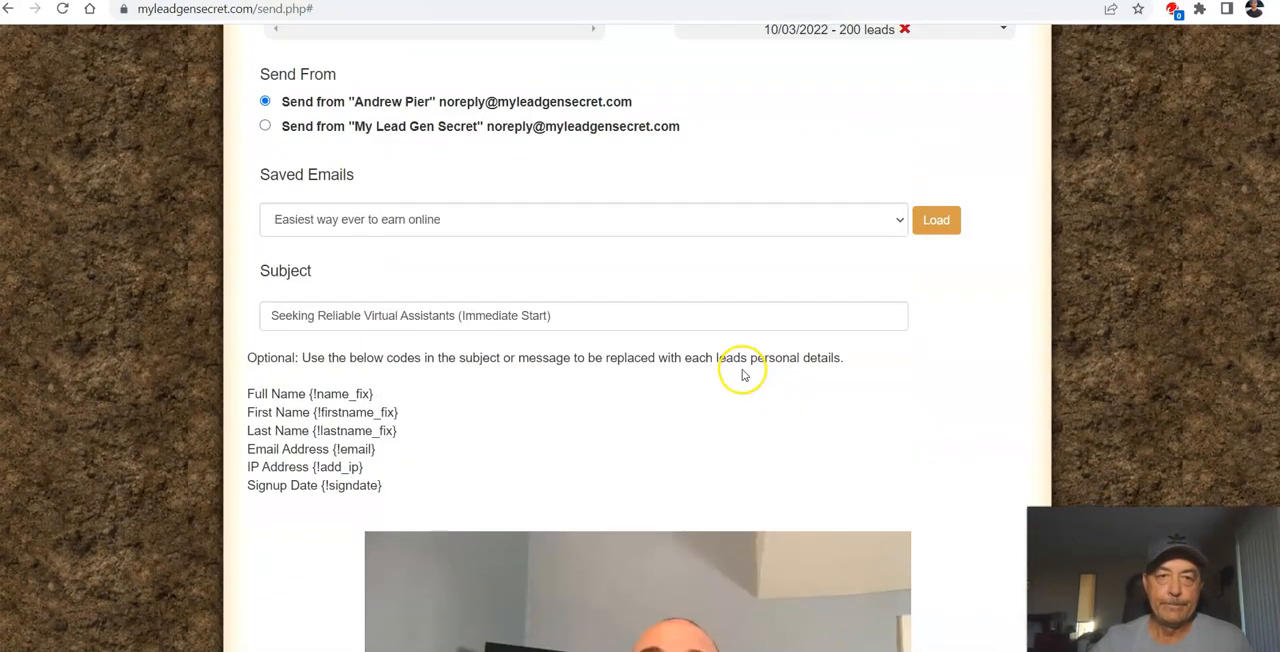
scroll(742, 376, "up", 3)
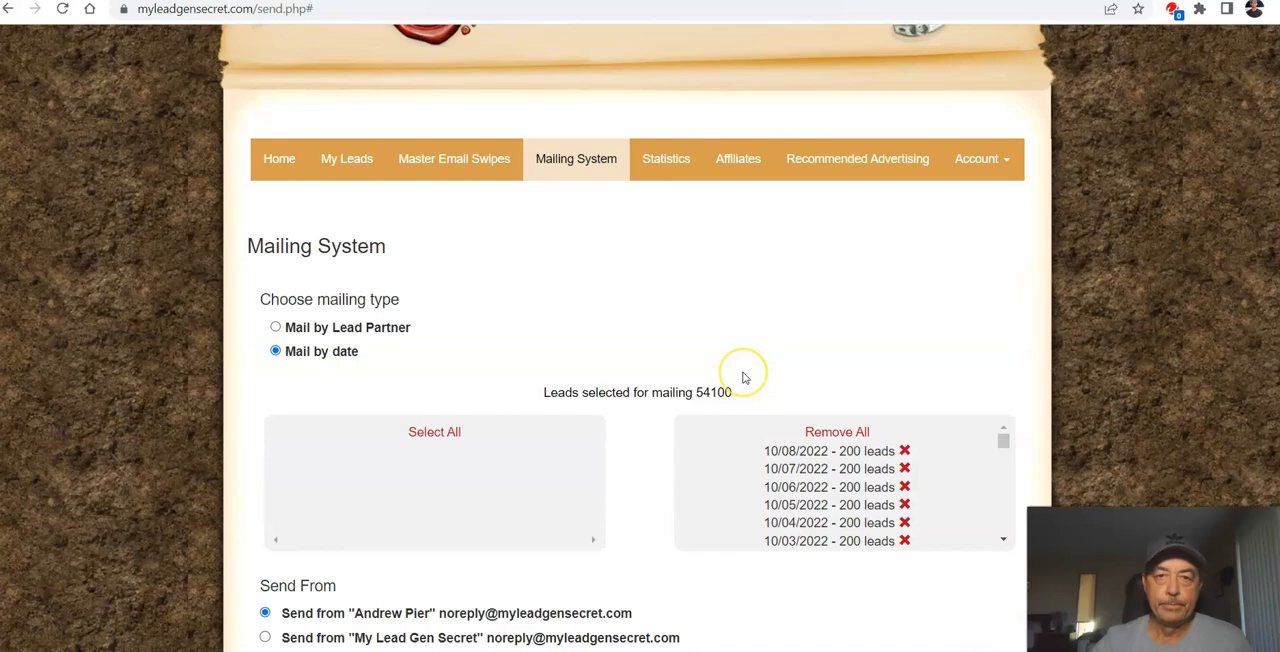
scroll(757, 350, "down", 15)
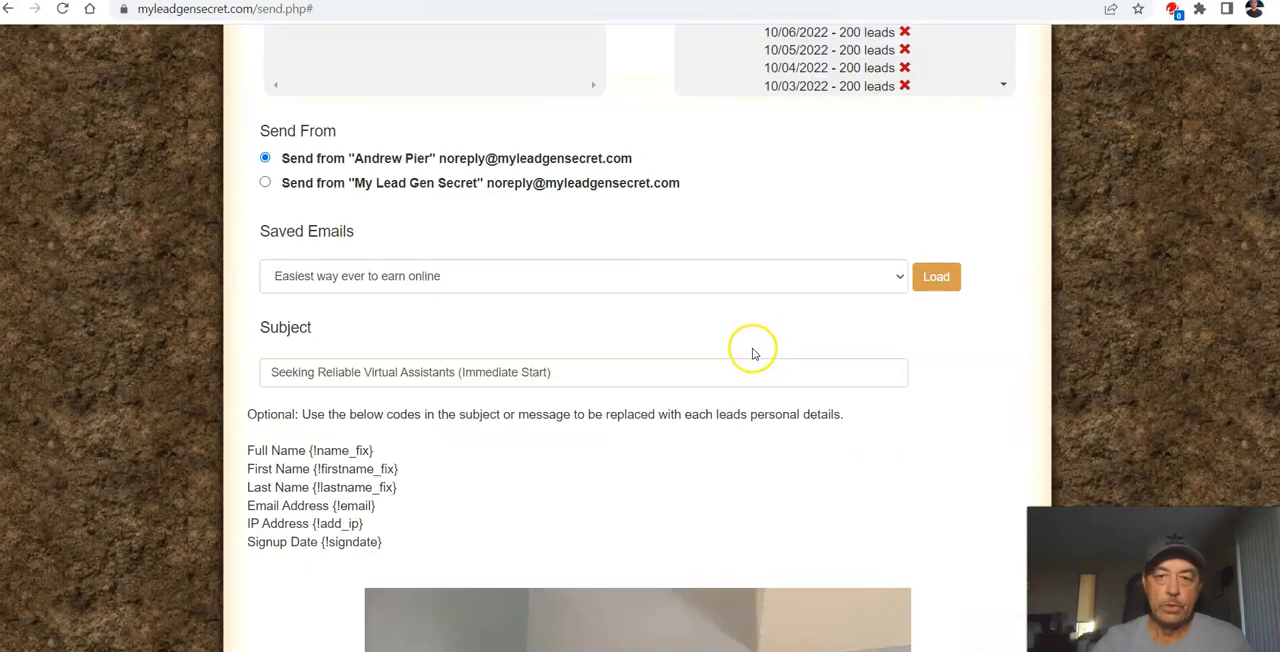
scroll(756, 351, "down", 2)
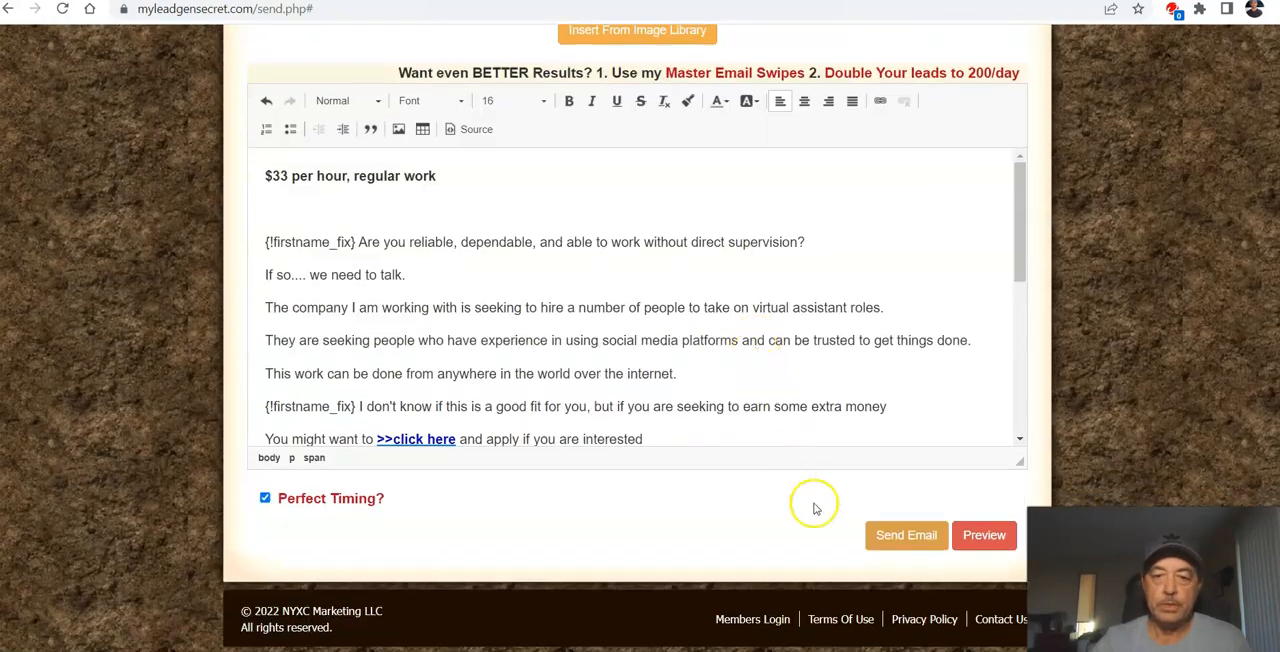
left_click(907, 537)
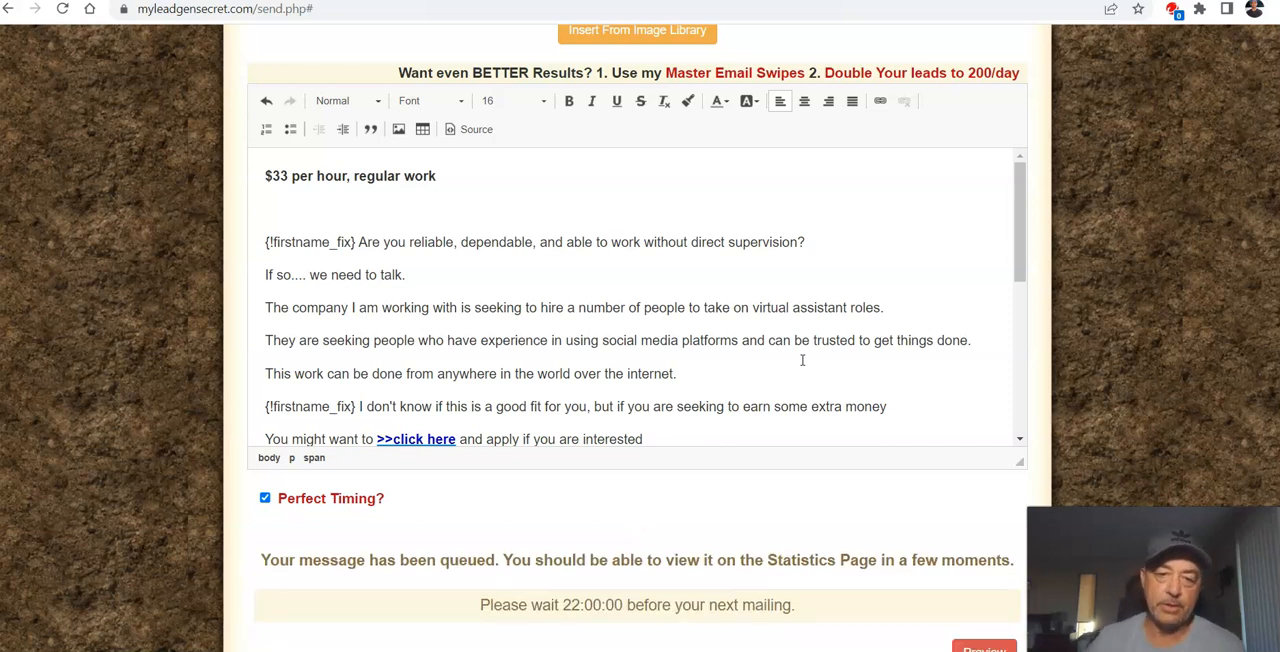
scroll(445, 390, "down", 6)
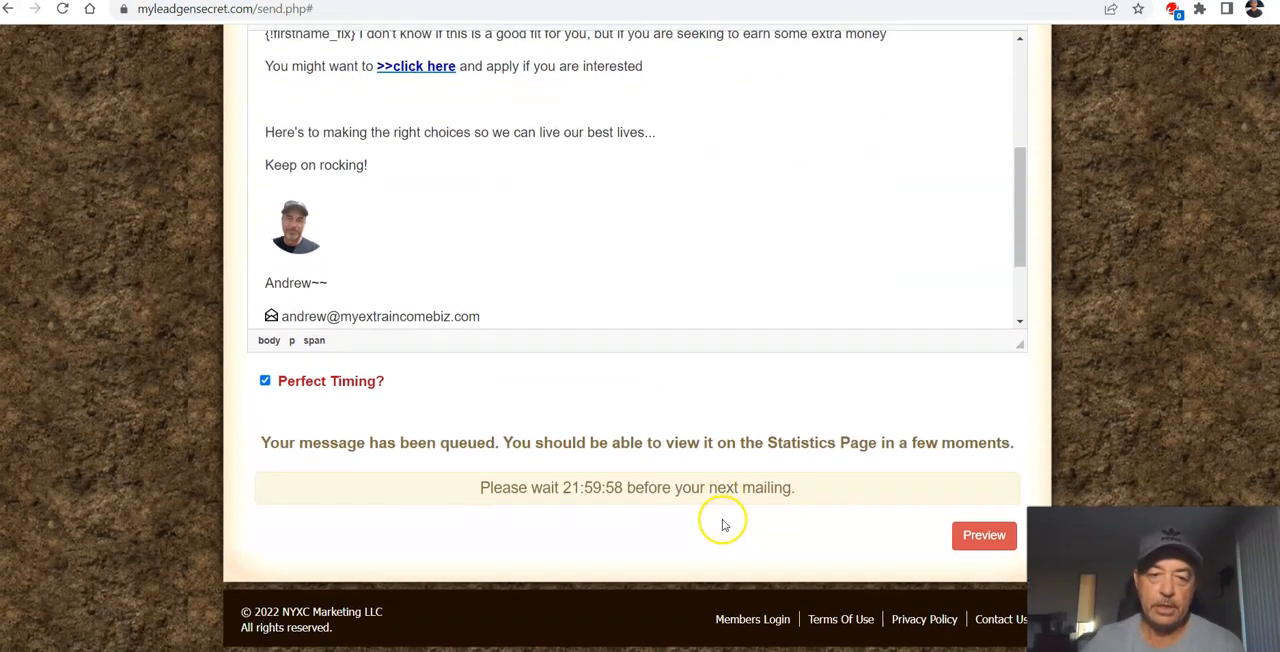